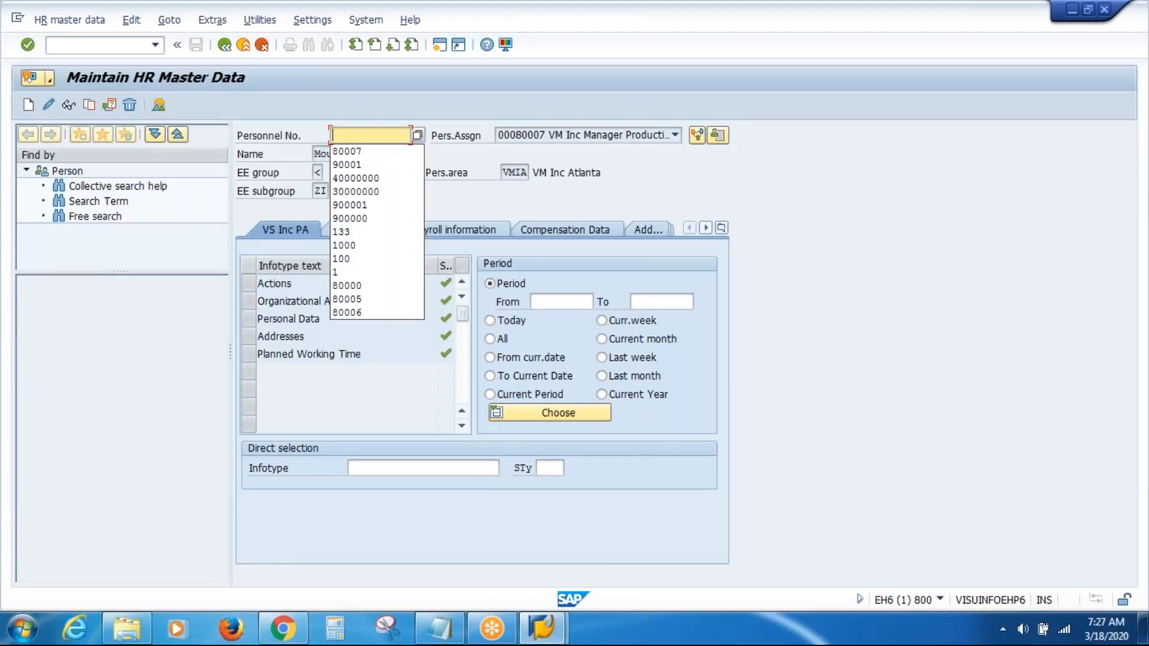
- Load the HR master data of the VAS Inc Atlanta employee by a previously used personnel number
key(Down)
key(Down)
key(Down)
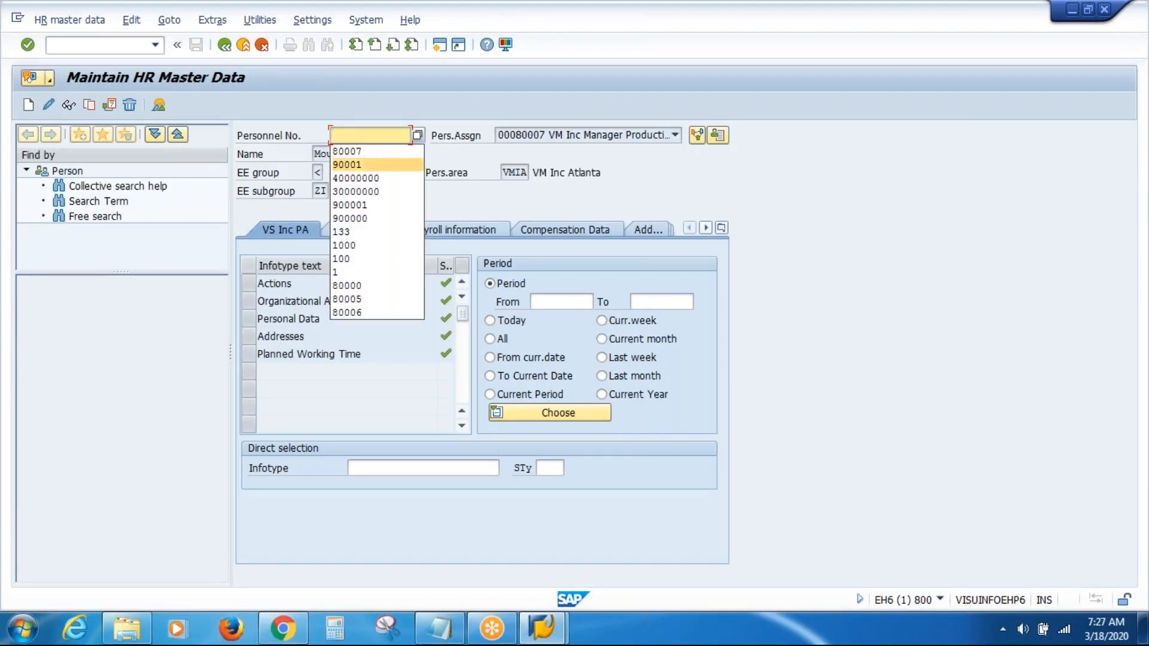
key(Return)
key(Return)
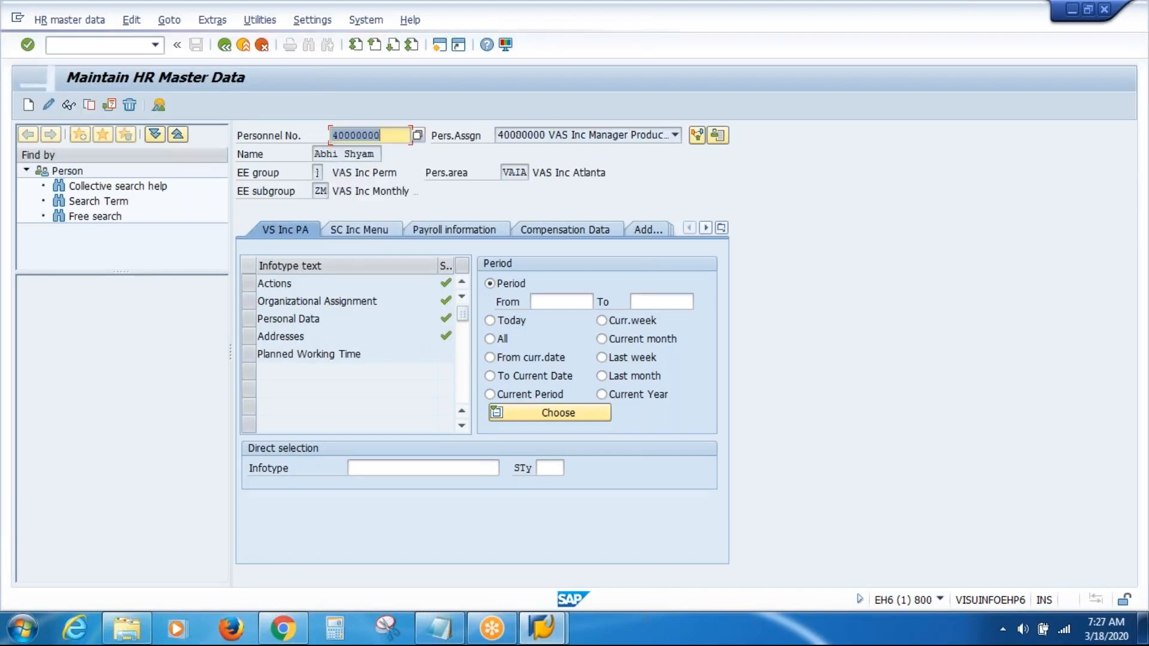
- Select infotype 7 for the employee and start a new Planned Working Time record
click(415, 473)
text(7)
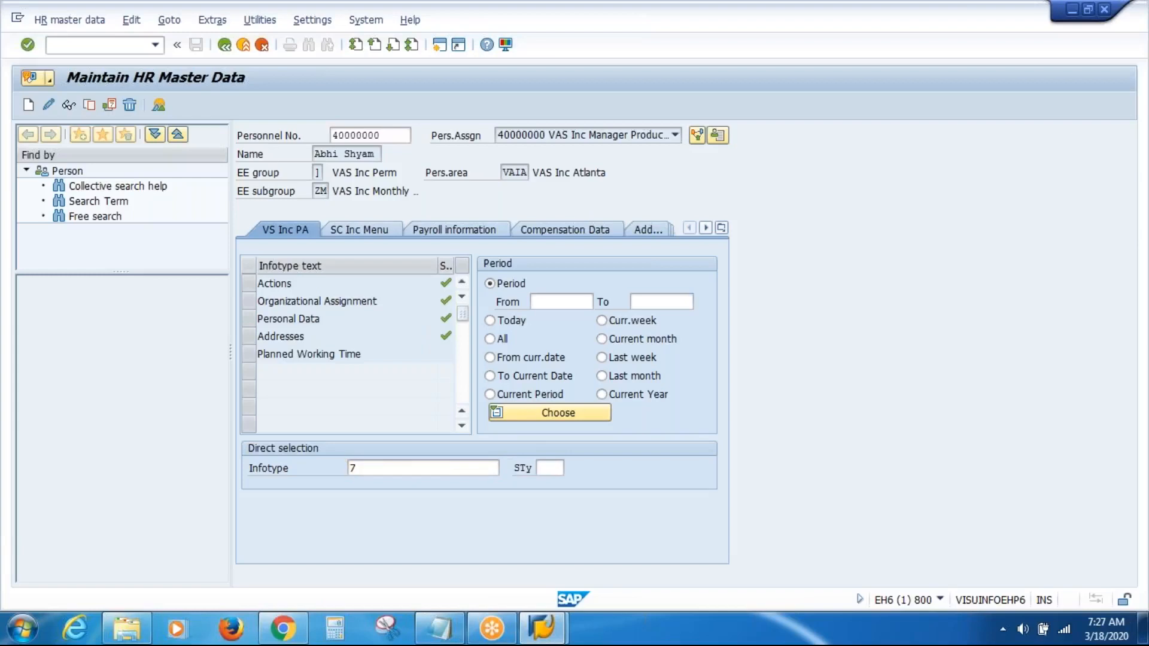
key(Return)
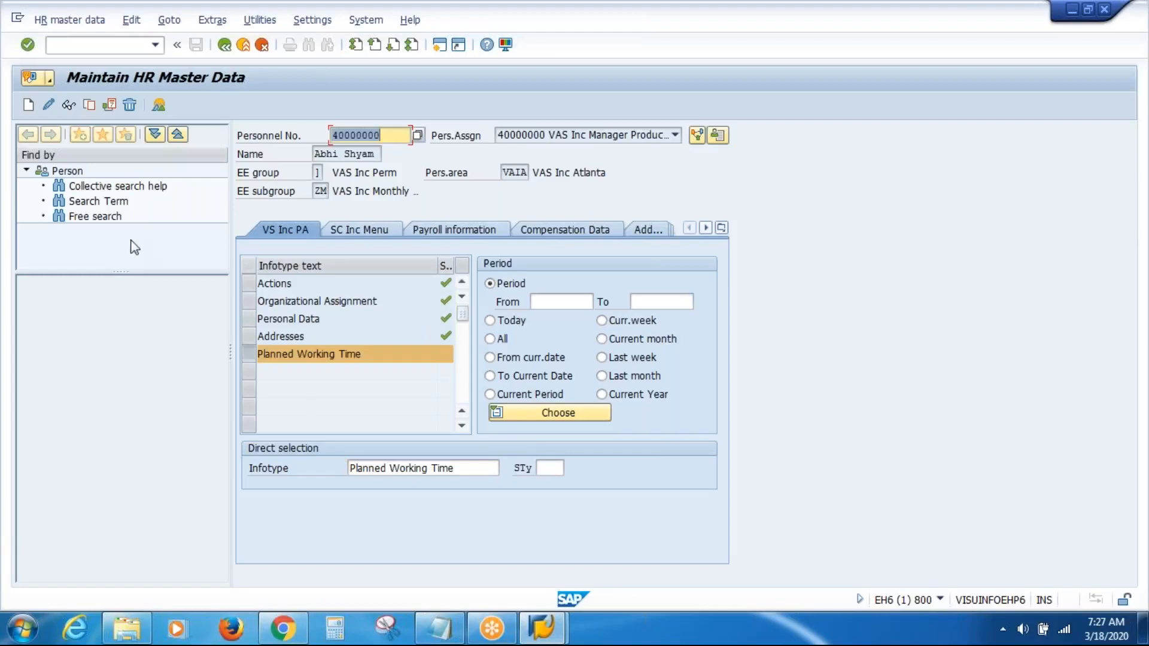
click(29, 106)
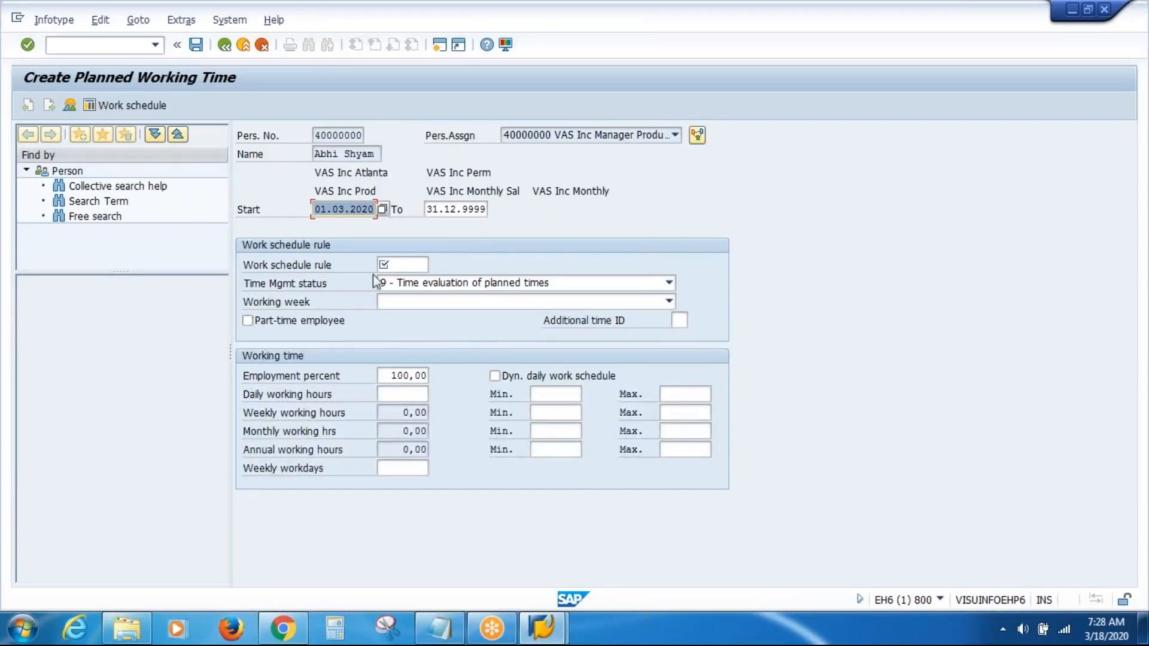
- Examine the work schedule rule, time management status and working week fields of the Planned Working Time record
click(418, 264)
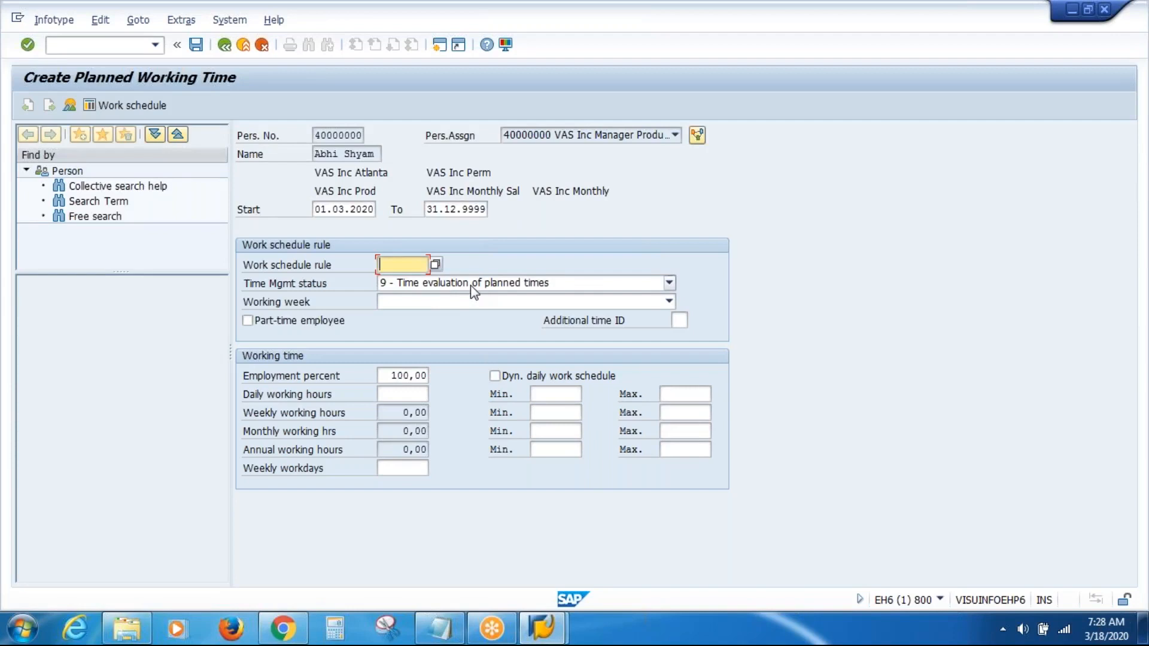
click(668, 283)
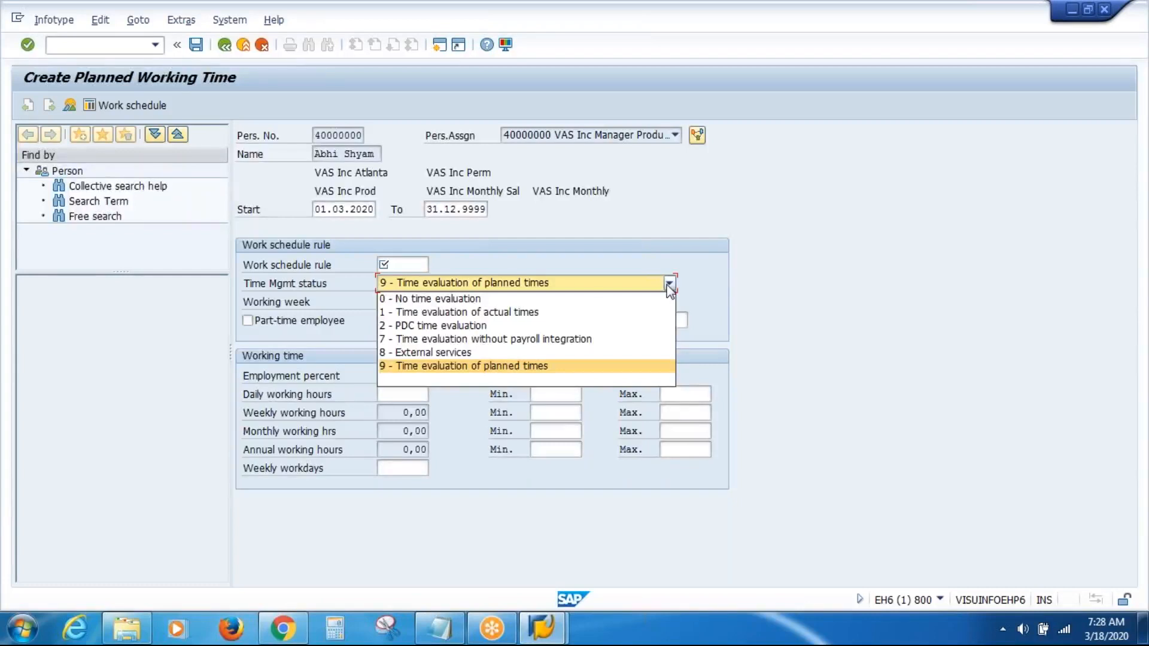
click(668, 284)
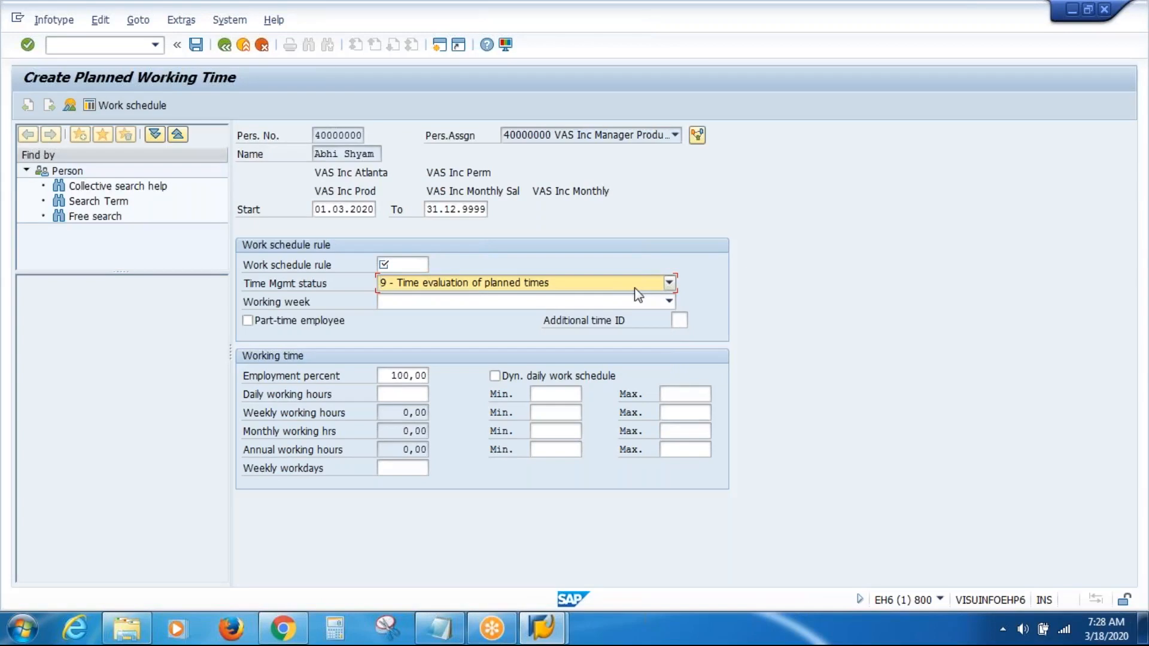
click(668, 304)
click(669, 303)
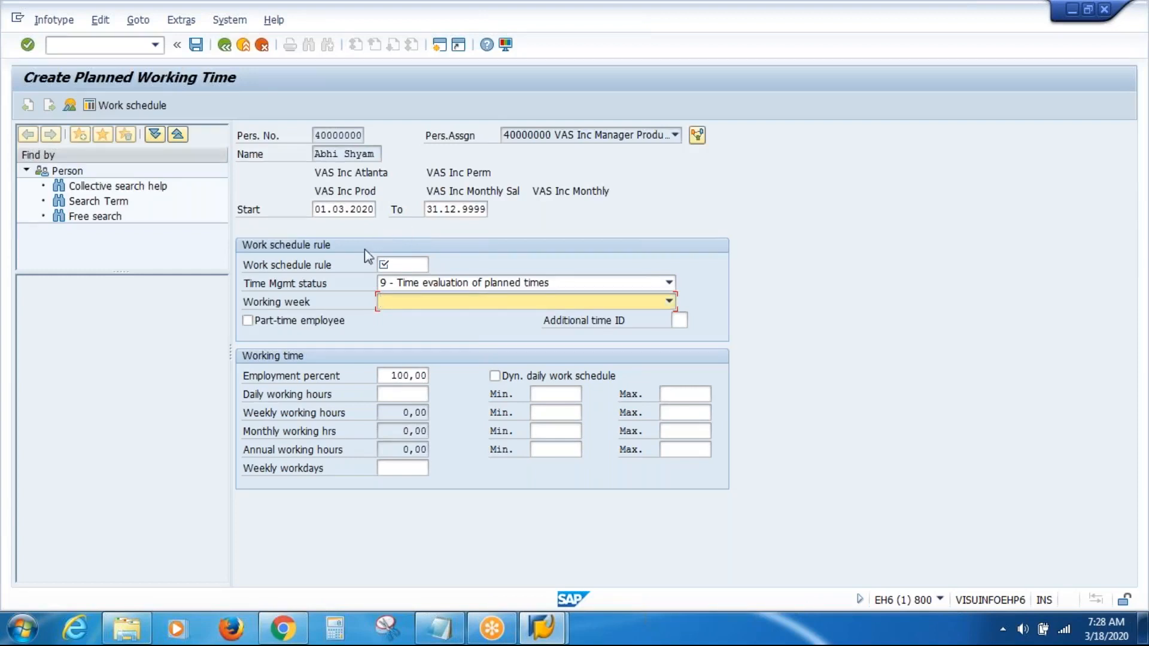
click(419, 261)
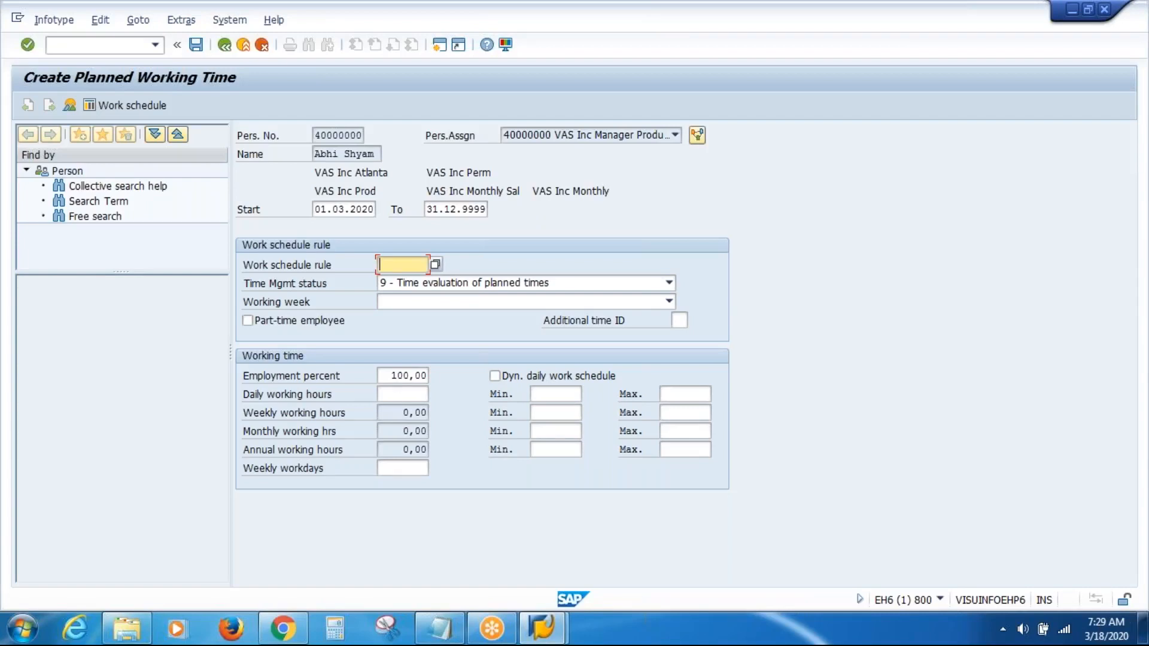
- Open a second session, run transaction SPRO and display the SAP Reference IMG
click(440, 50)
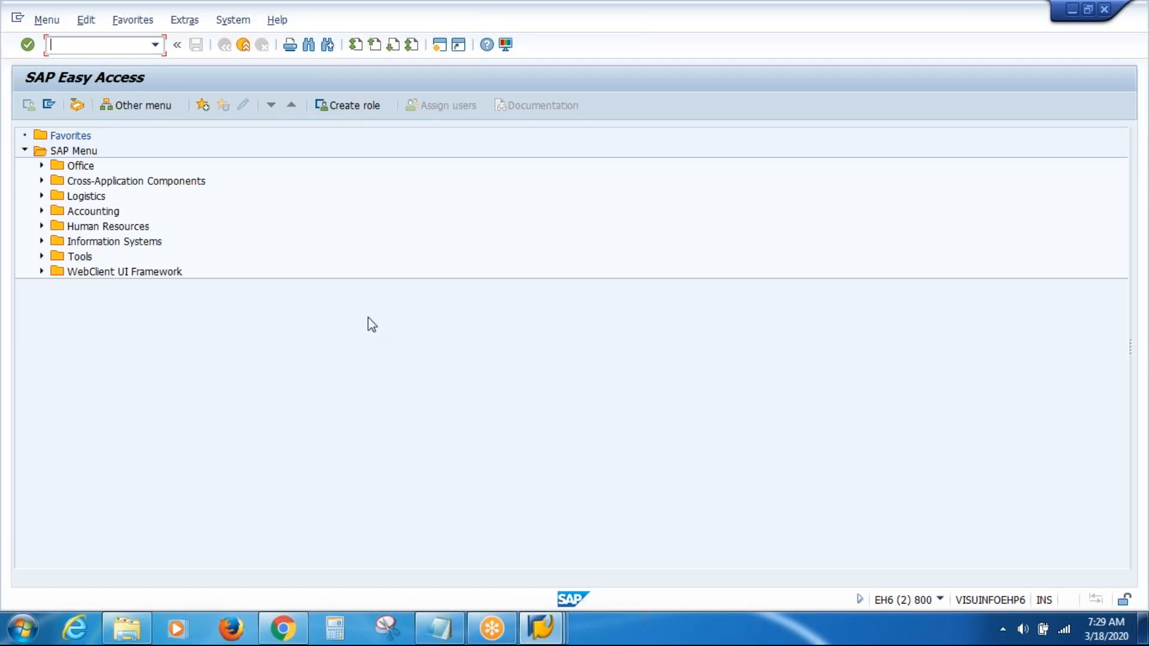
text(SPRO)
key(Return)
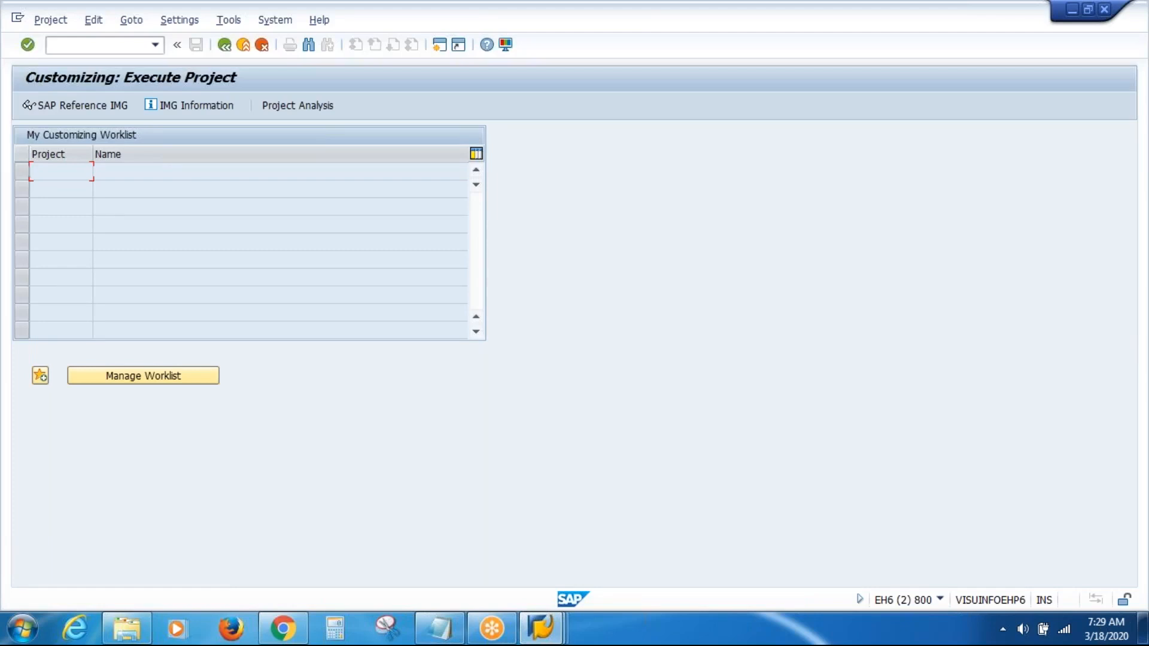
click(94, 111)
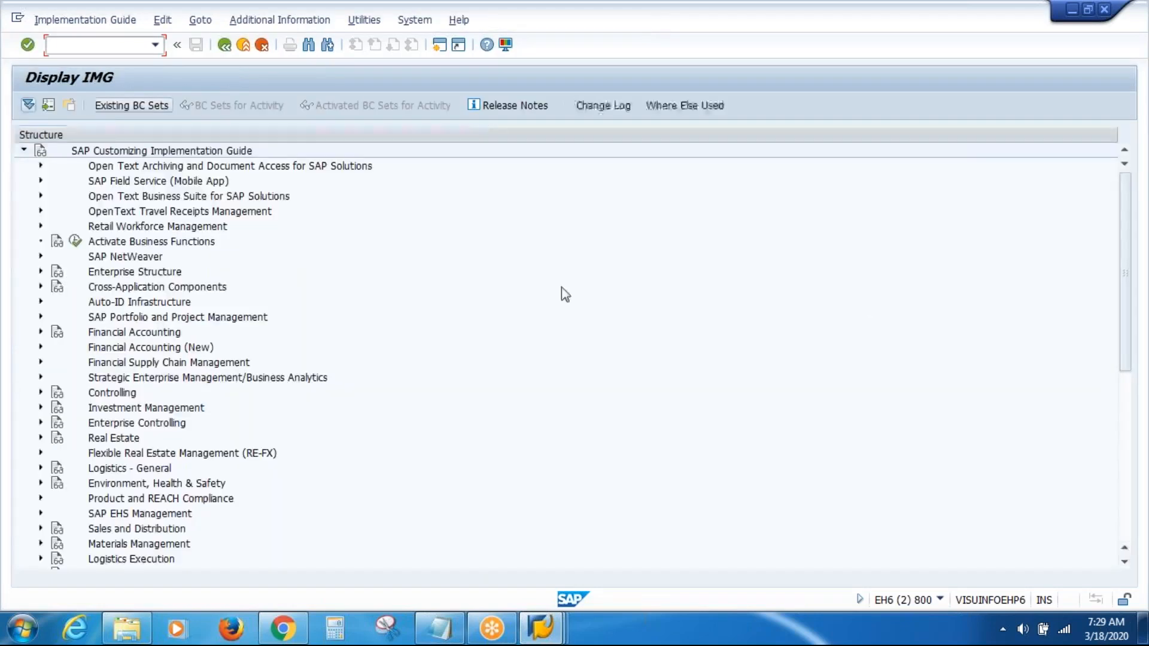
- Expand Time Management and its Work Schedules node in the implementation guide
drag(1128, 247, 1124, 412)
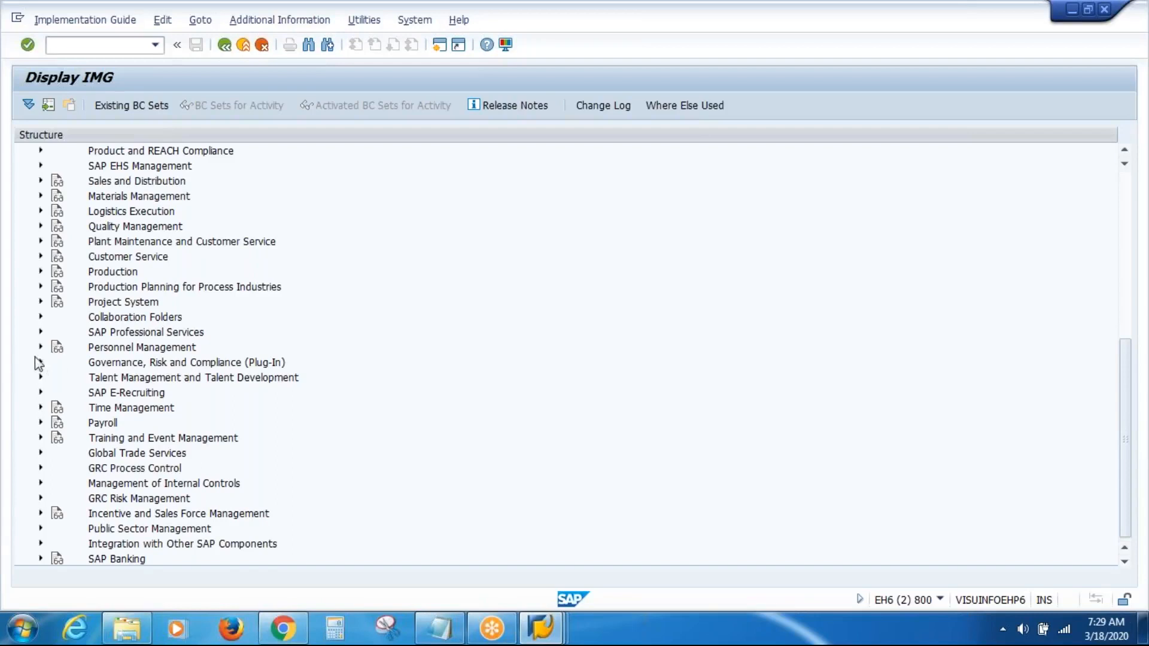
click(40, 407)
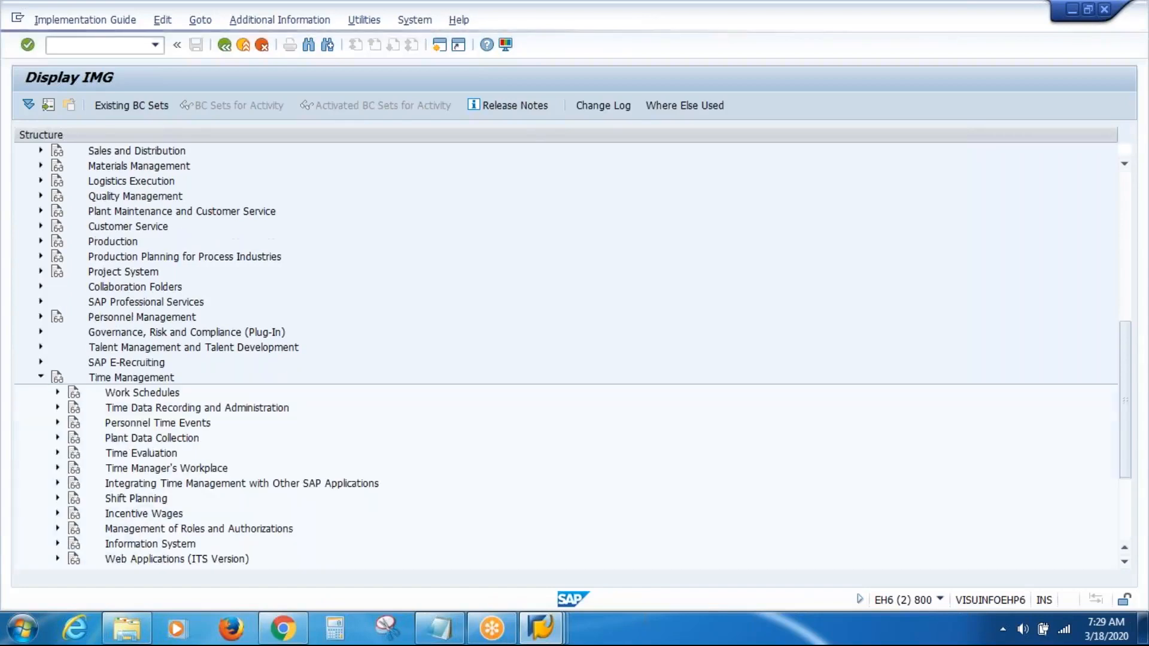
click(58, 393)
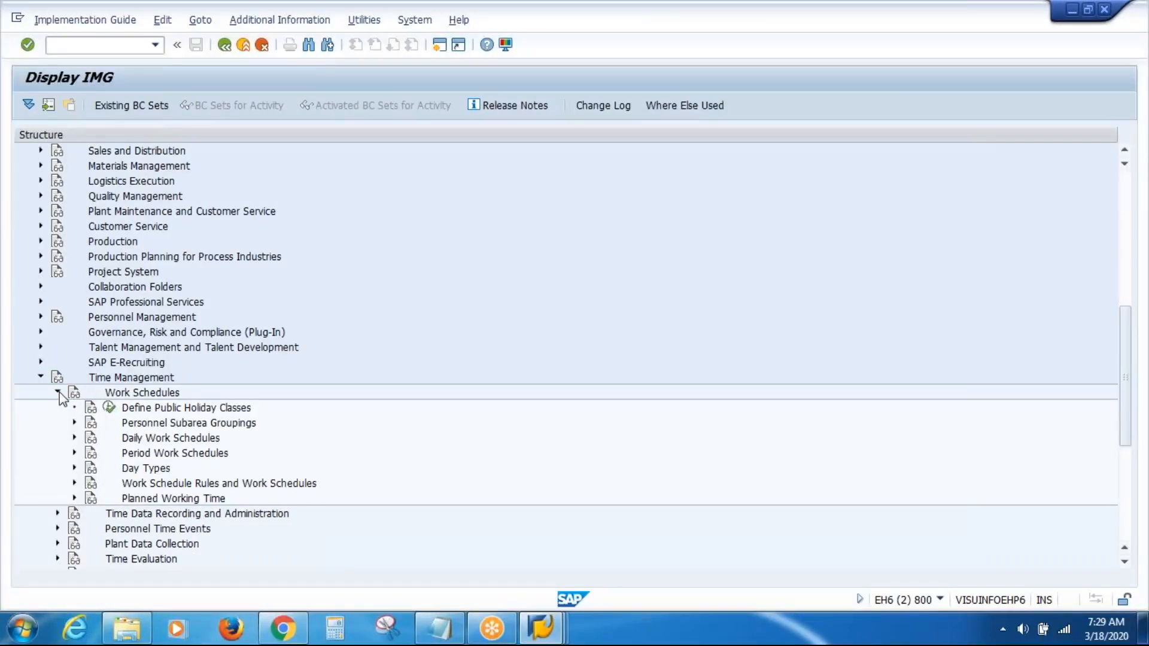
- Execute the Define Public Holiday Classes activity and open the public holidays overview in change mode
click(109, 409)
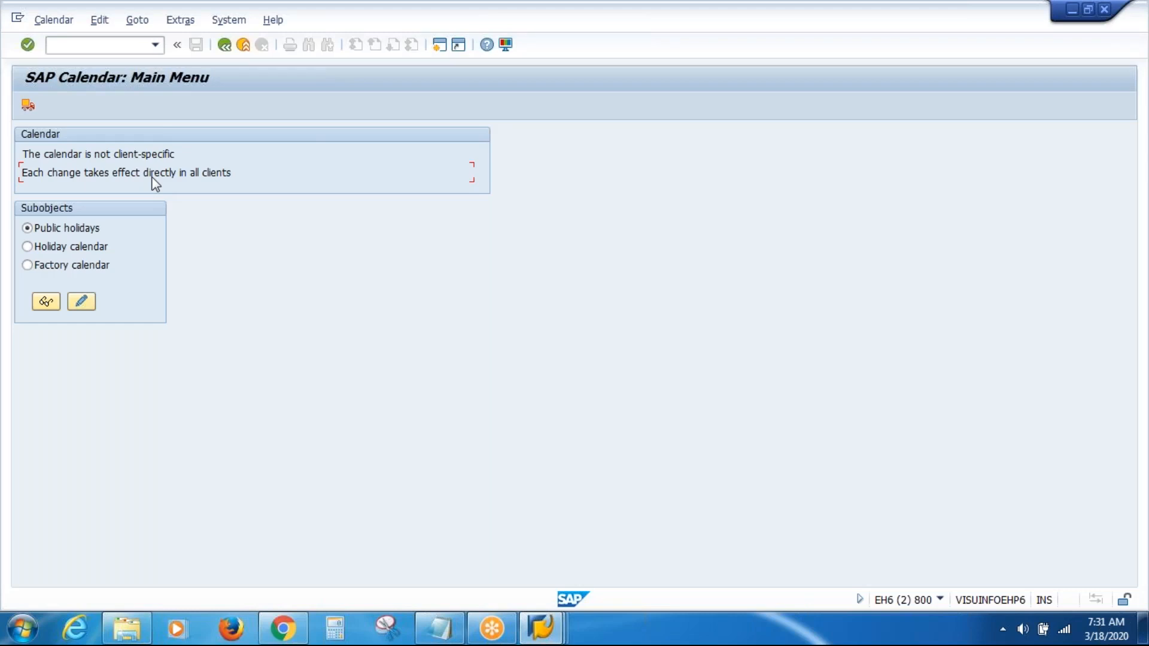
click(121, 162)
click(87, 301)
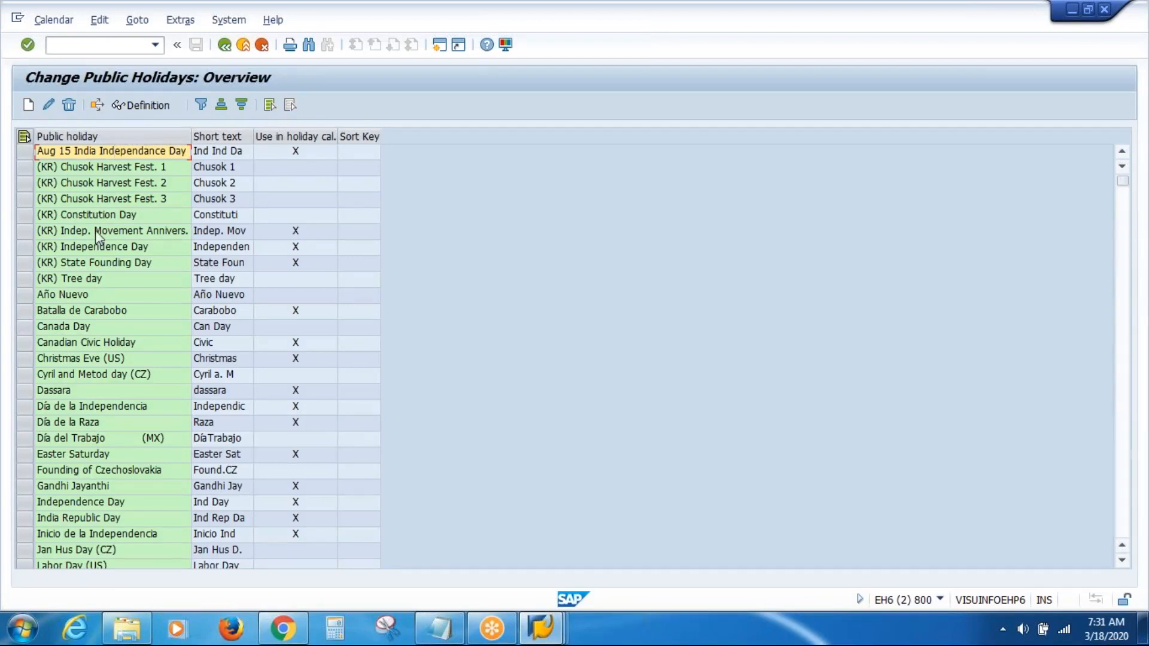
- Examine the short text, holiday calendar usage and sort key columns for the Korean public holidays
click(97, 214)
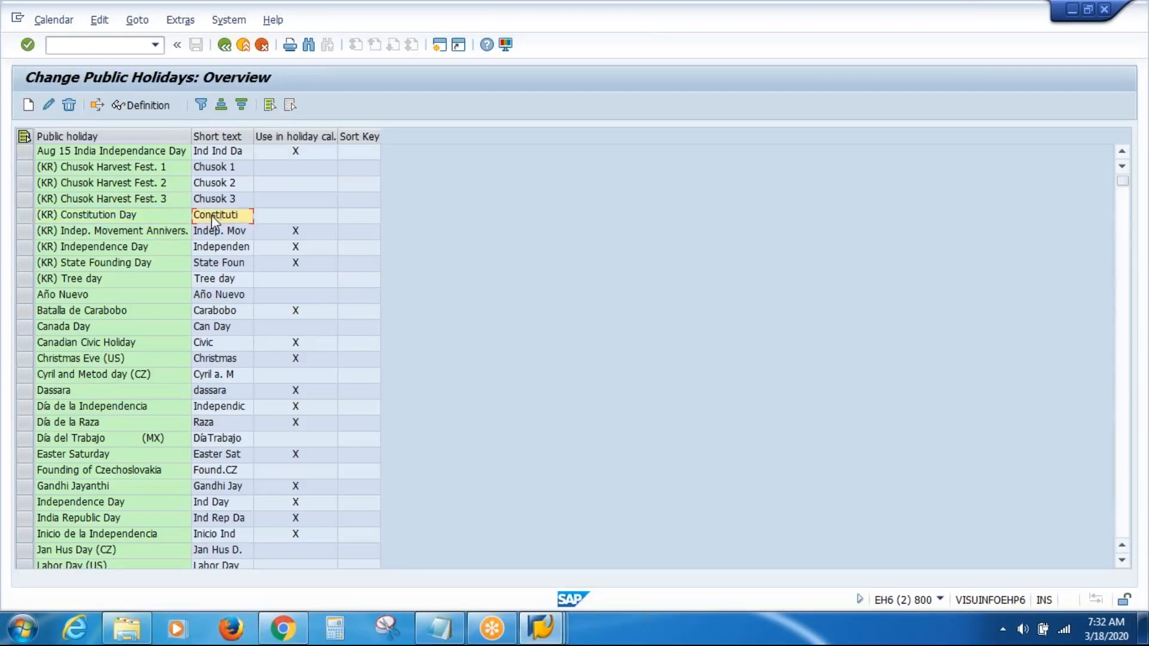
click(276, 222)
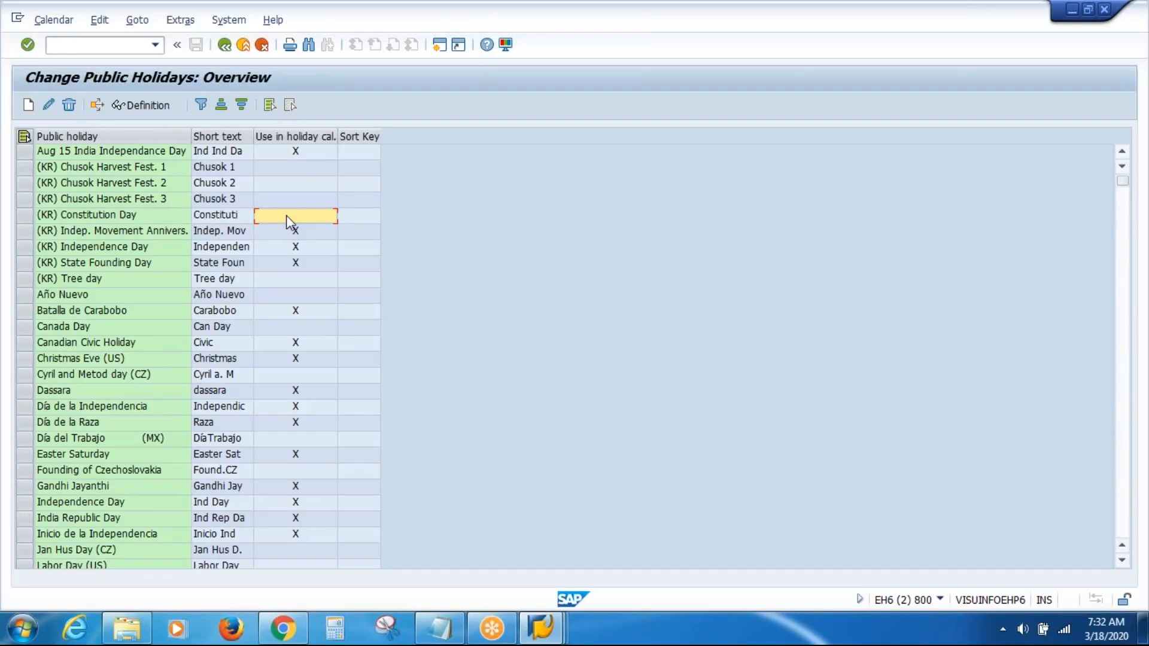
click(286, 234)
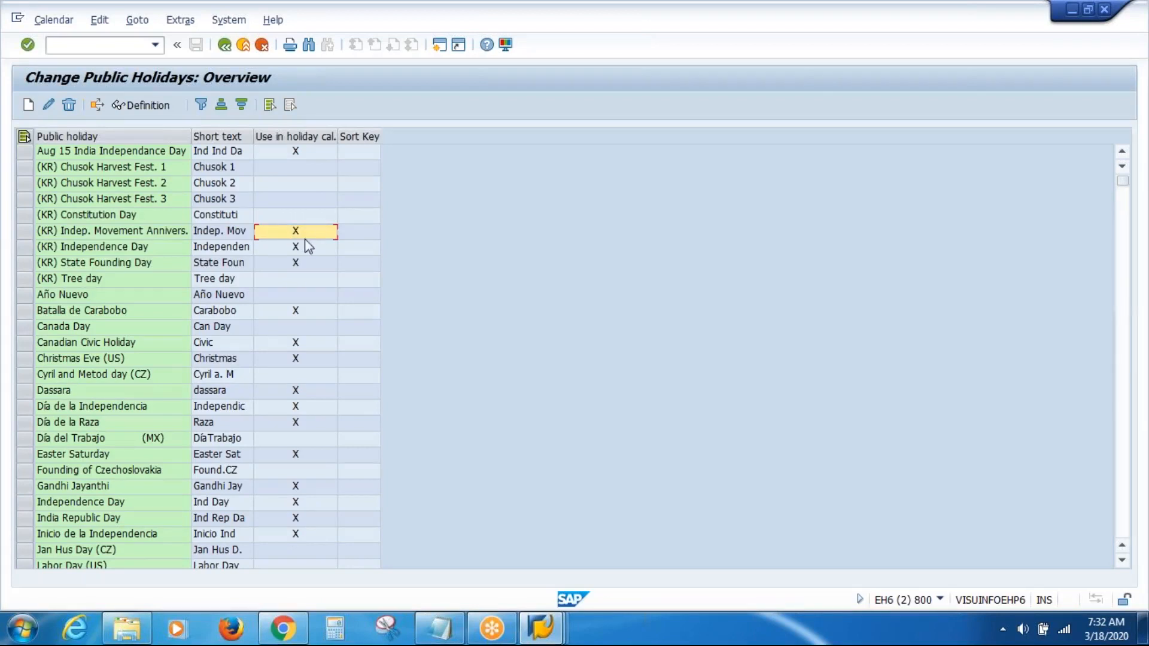
click(288, 200)
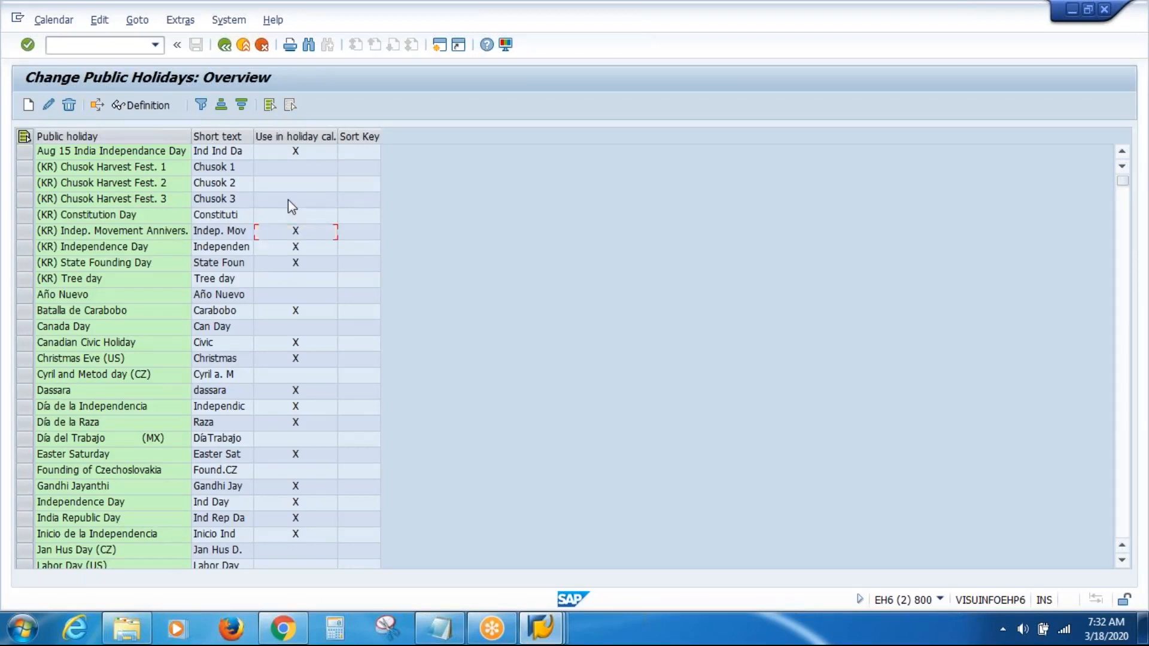
click(362, 201)
- Browse the public holiday list and compare how the AD, ADB and AGC sort keys group the holidays
click(1122, 279)
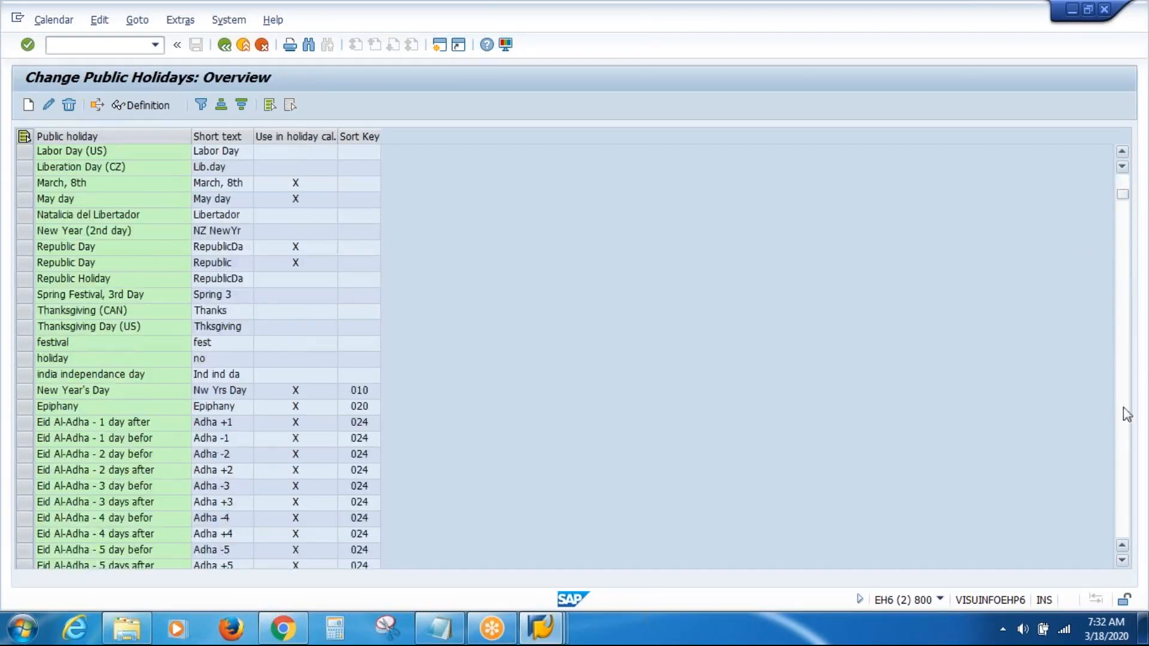
click(1122, 561)
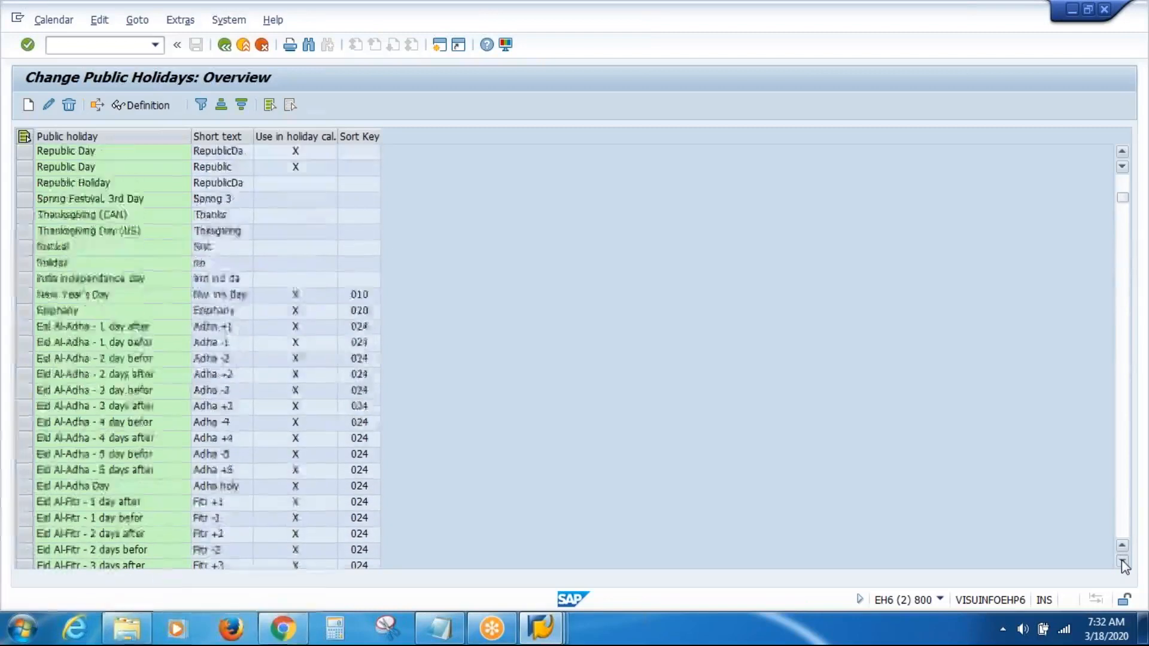
click(1122, 561)
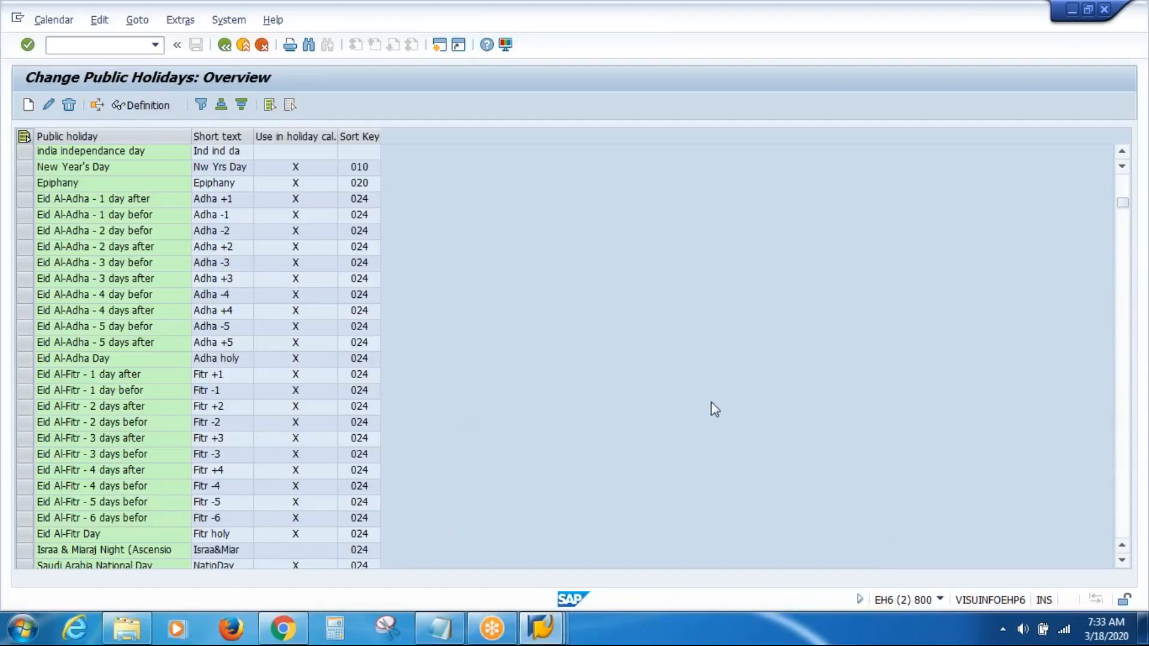
click(1125, 378)
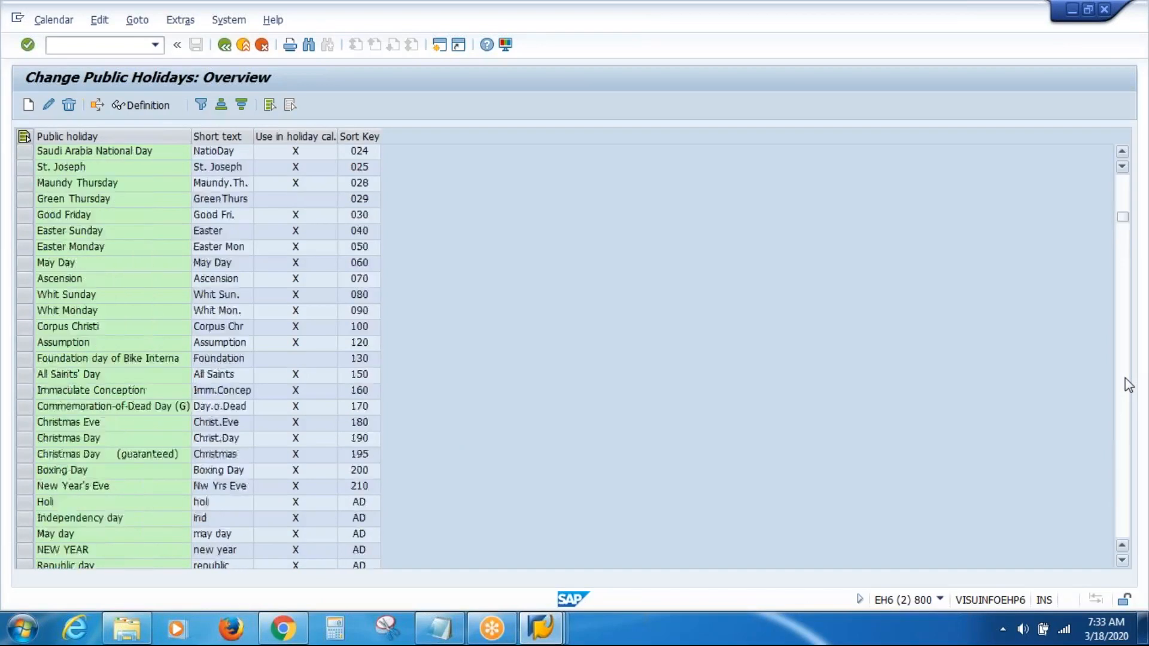
click(1125, 378)
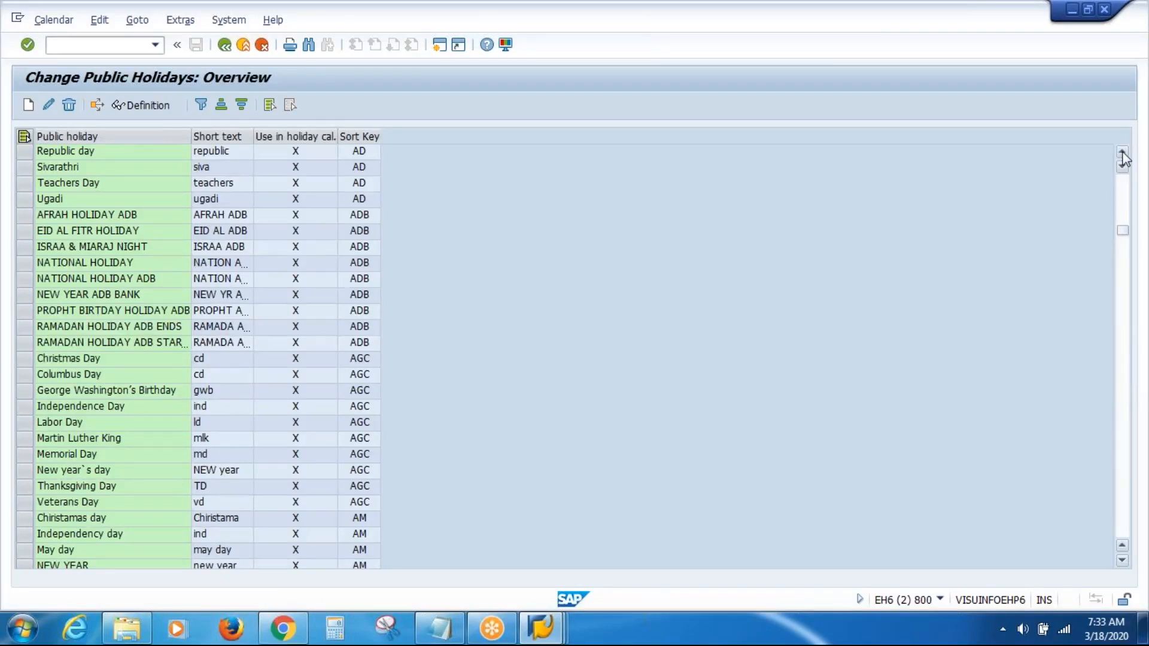
click(1122, 155)
click(1122, 155)
click(1122, 154)
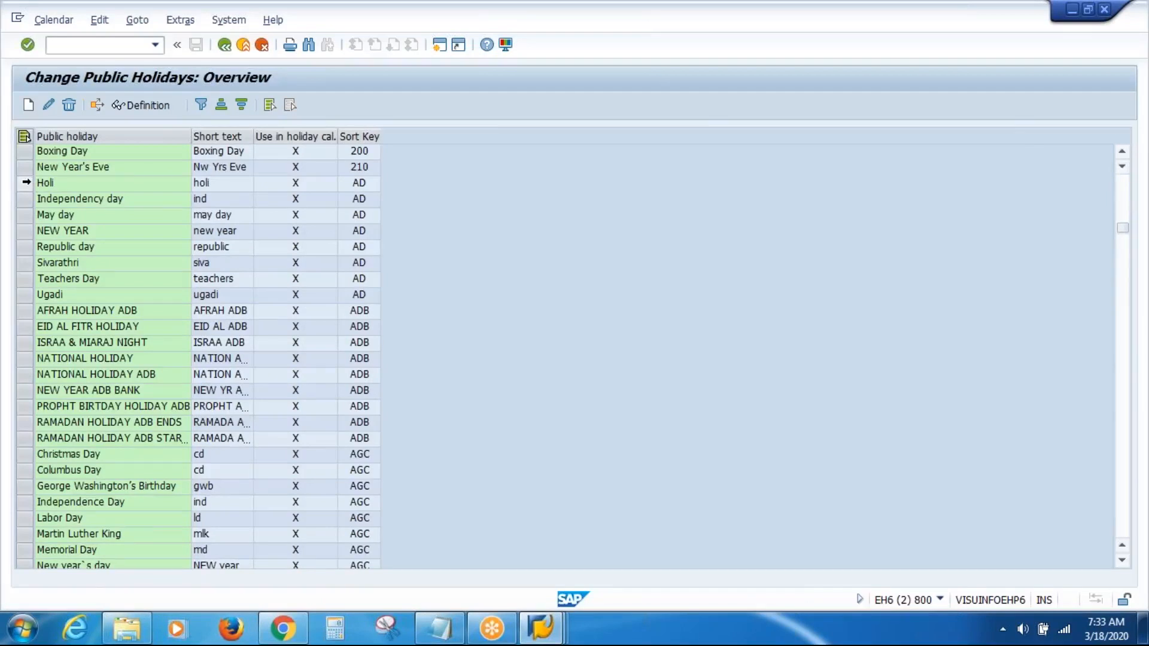
click(24, 183)
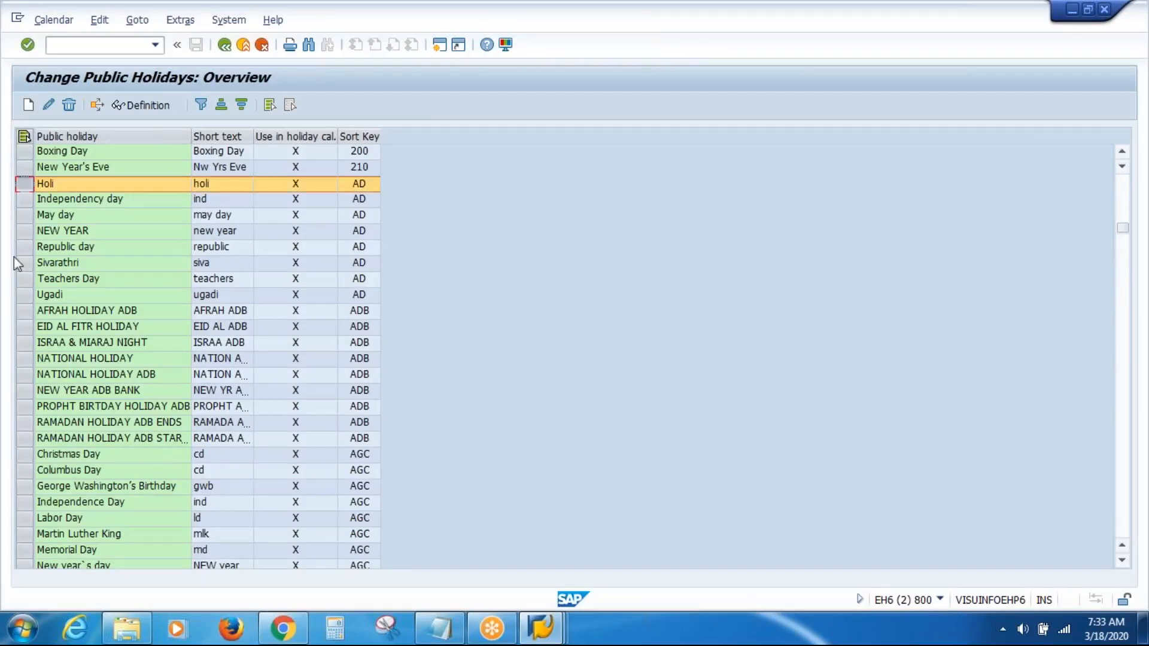
click(24, 295)
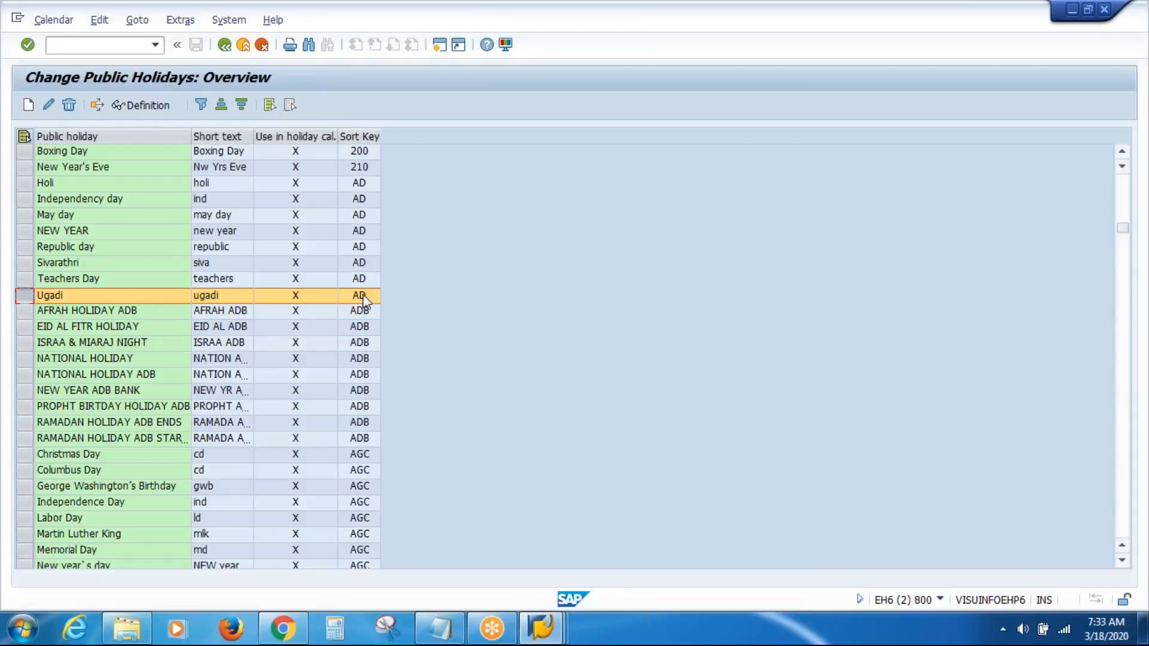
click(359, 391)
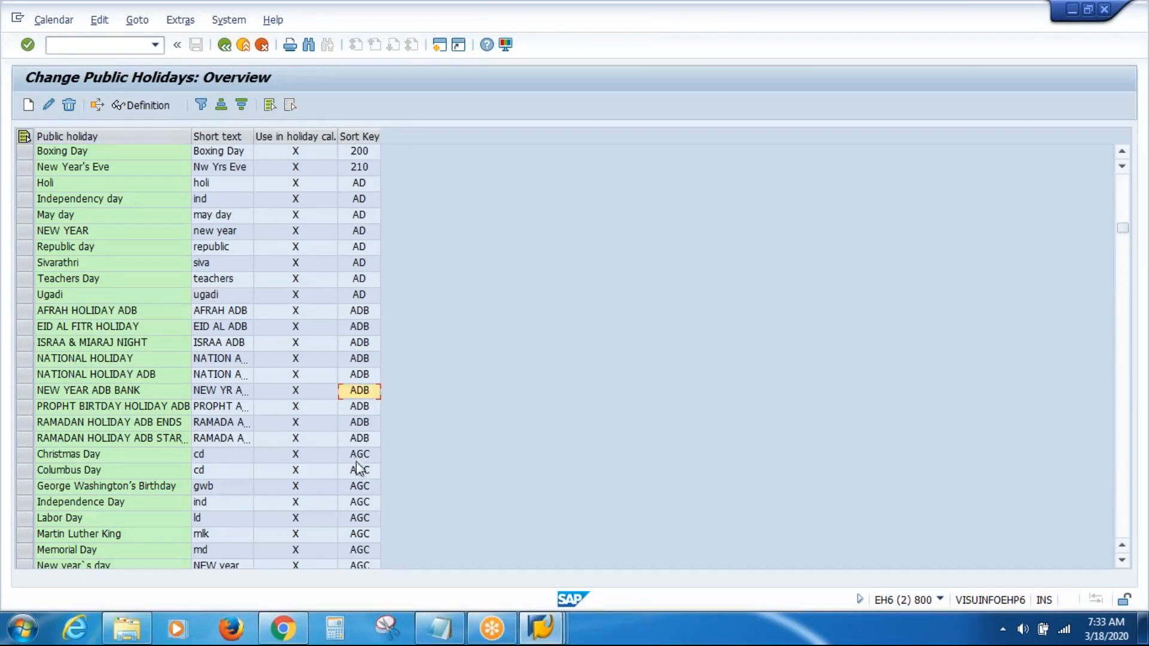
click(360, 487)
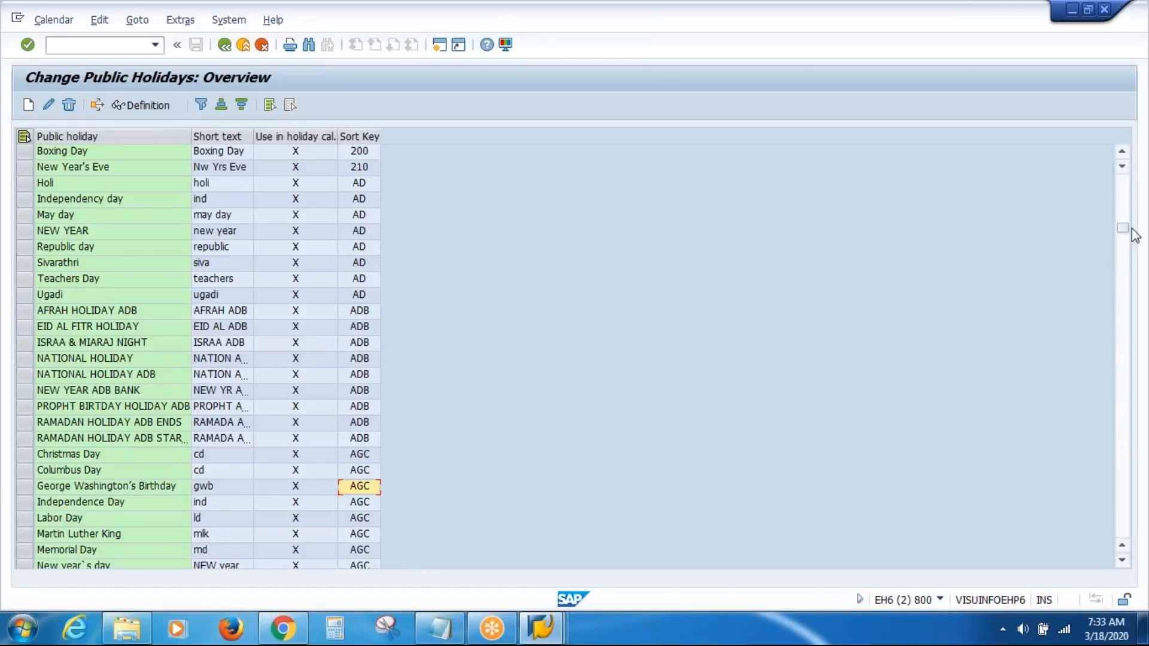
- Start a new public holiday entry and compare the available public holiday types, from fixed date to floating public holiday
drag(1123, 230, 1123, 183)
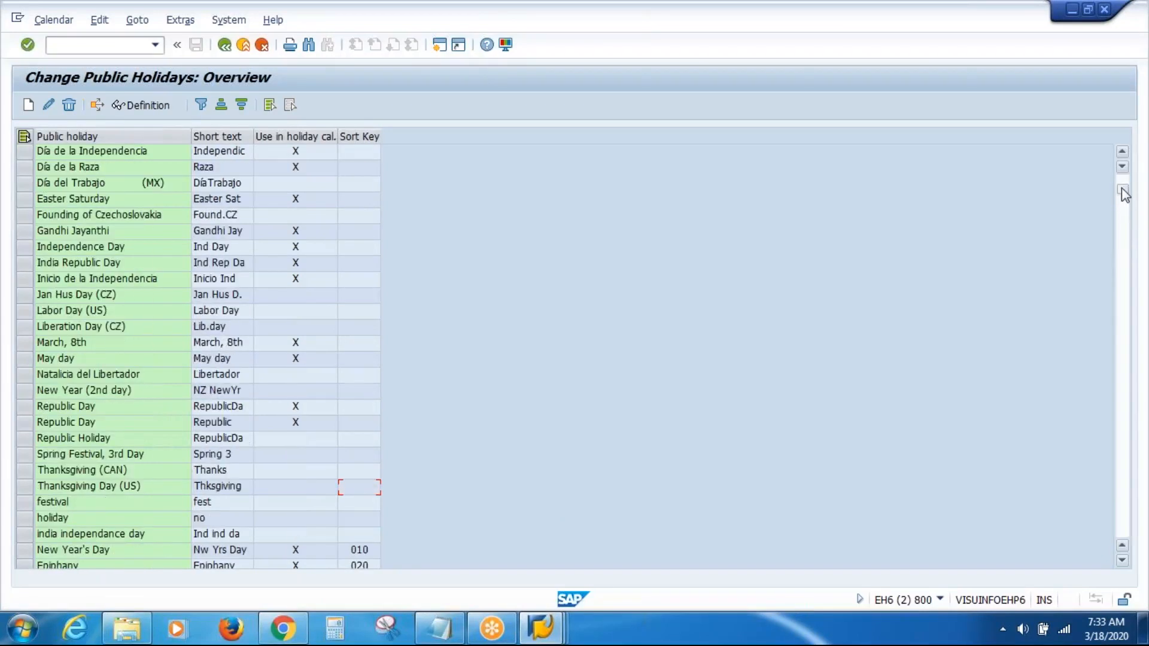
click(1123, 154)
click(1122, 154)
click(1122, 154)
click(1123, 155)
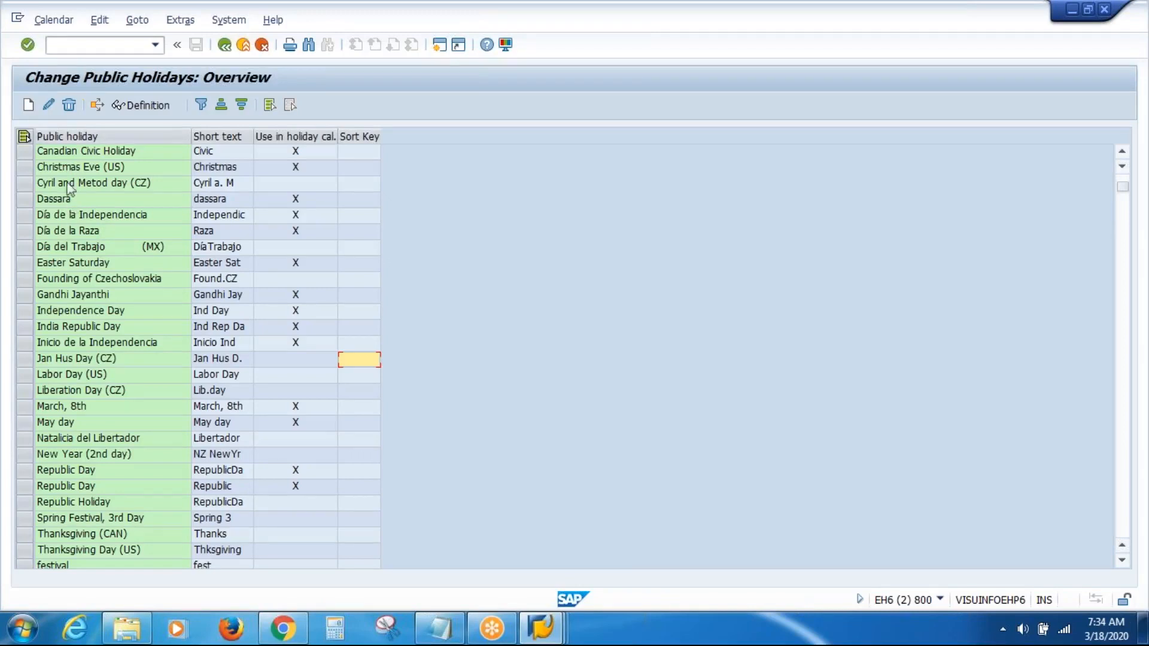
click(29, 106)
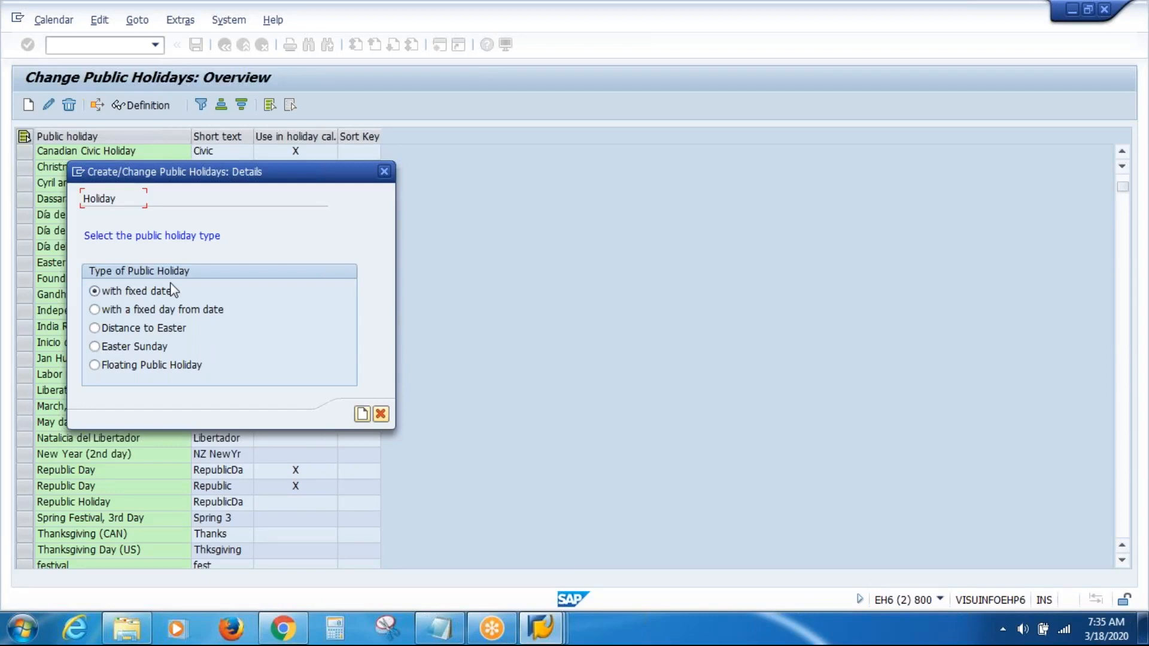
click(130, 311)
click(918, 24)
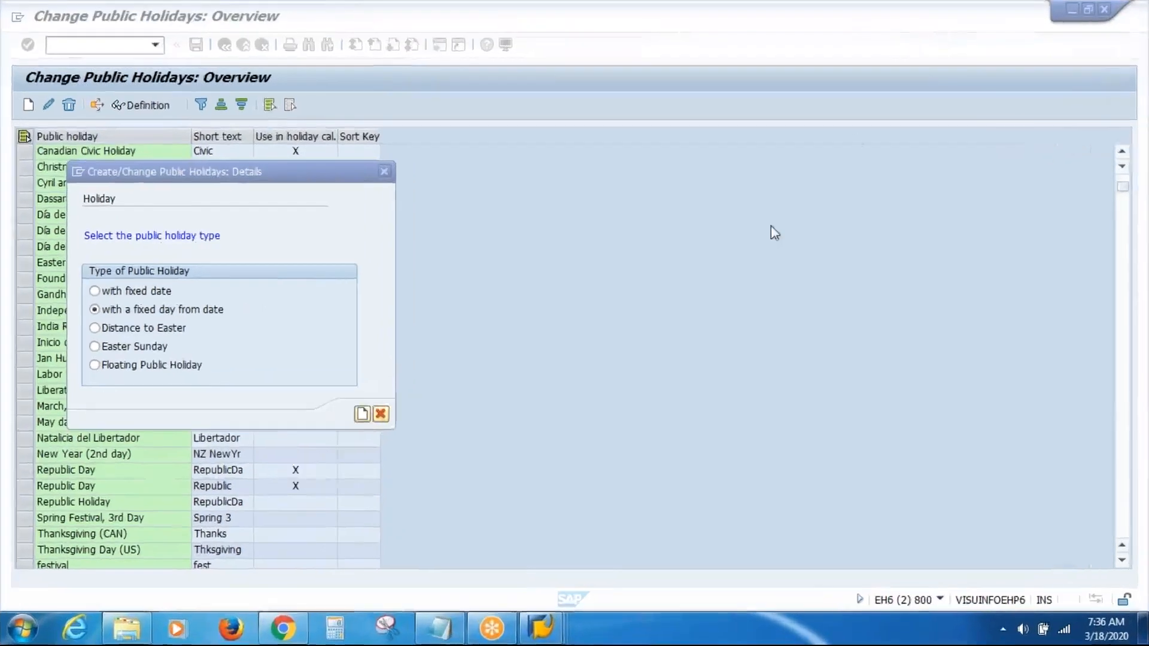
click(770, 225)
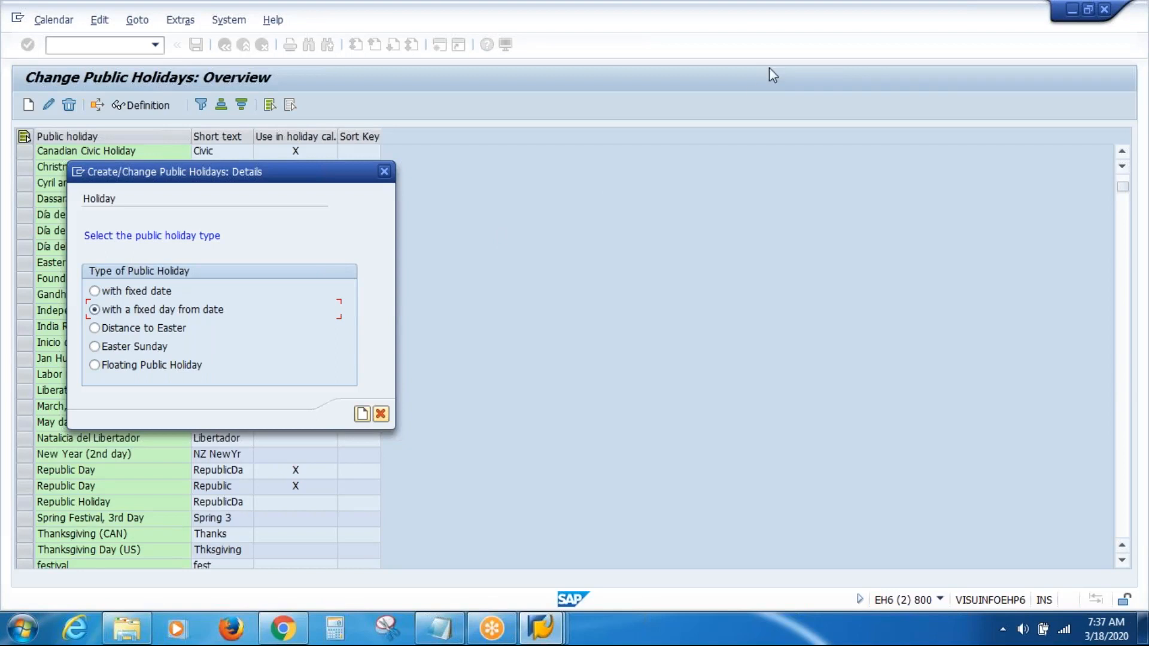
click(842, 26)
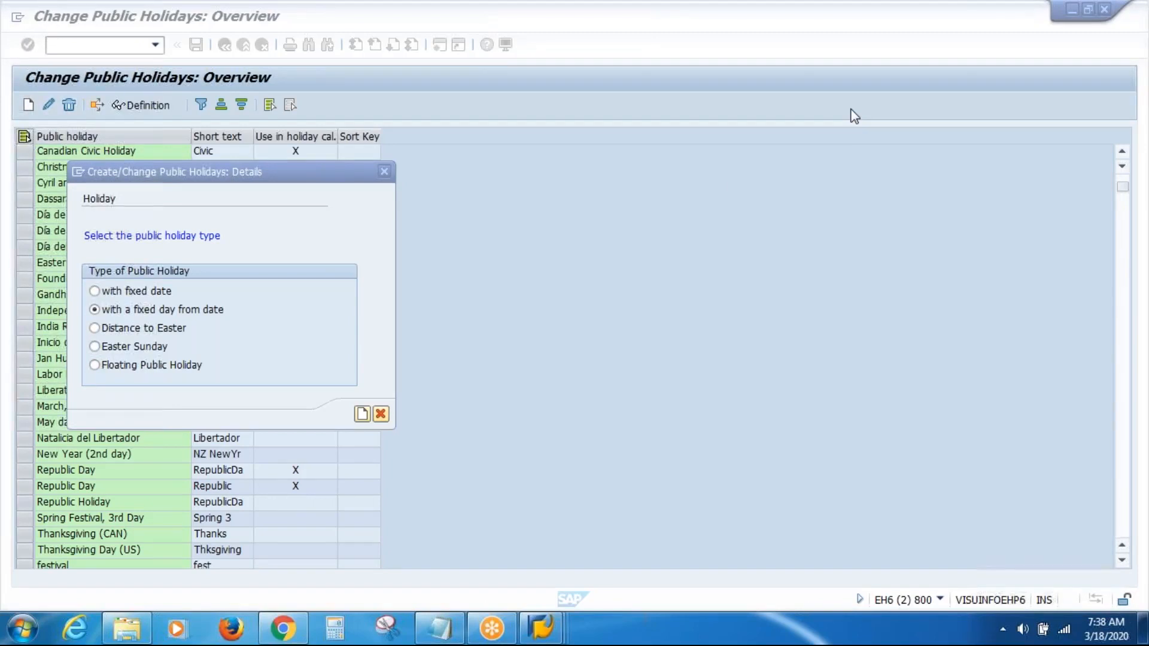
click(600, 288)
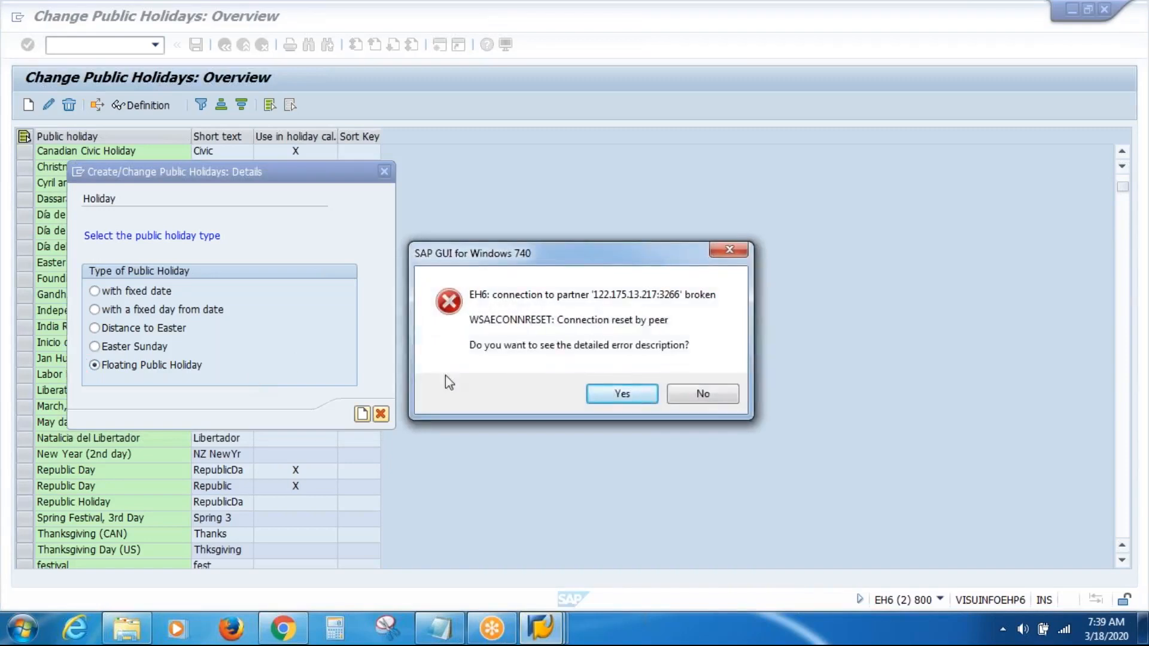
- Dismiss the connection error without details and log on to the SAP HR server again, client 800, with the user name and account password
click(702, 393)
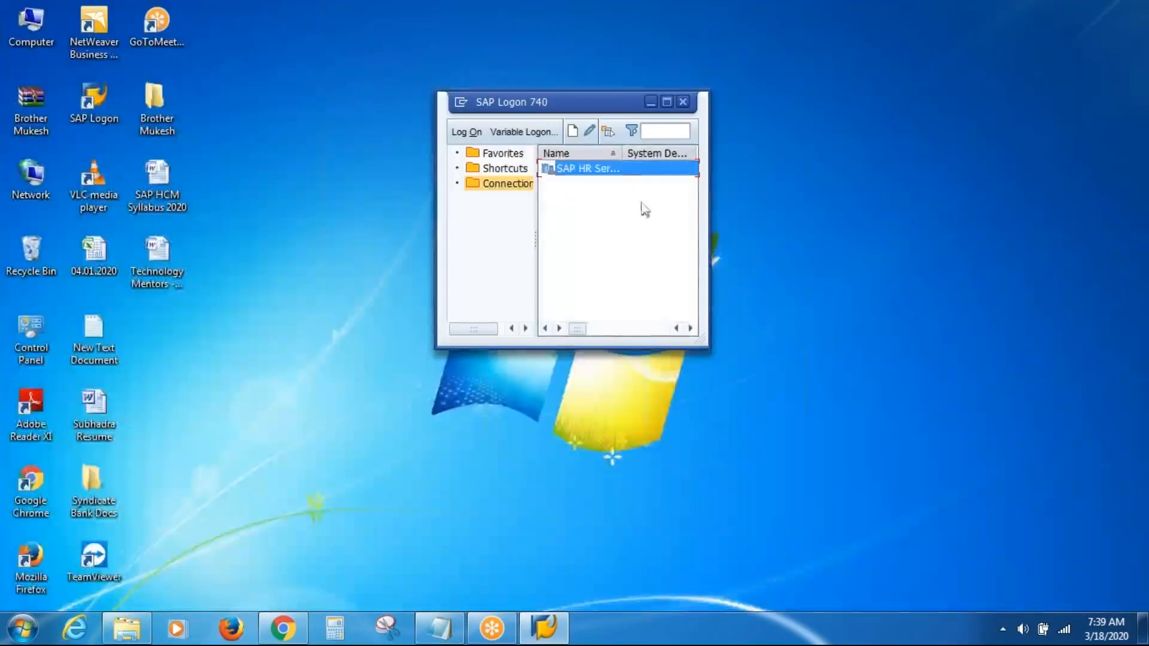
double_click(619, 170)
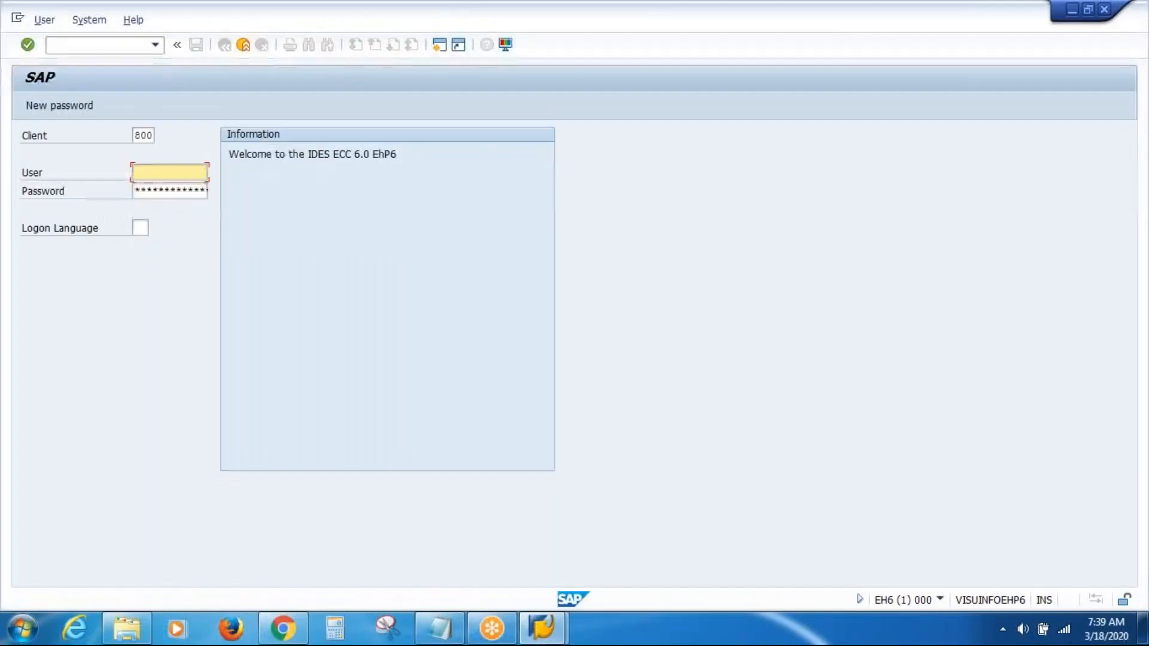
key(Down)
key(Return)
key(Tab)
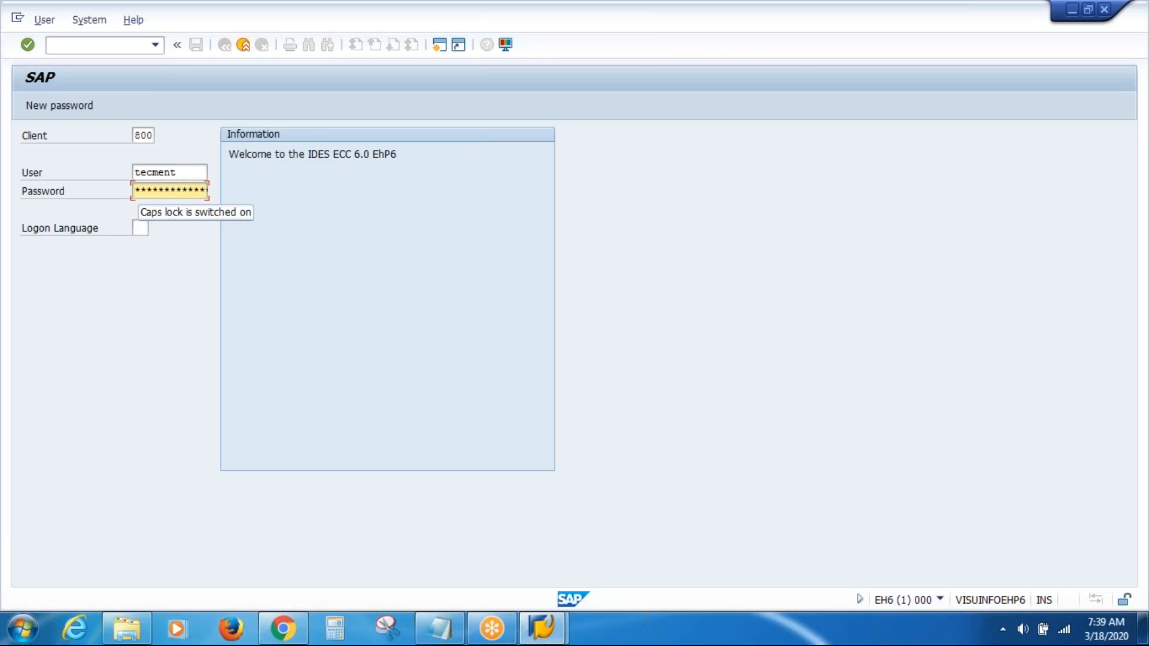
key(shift+Tab)
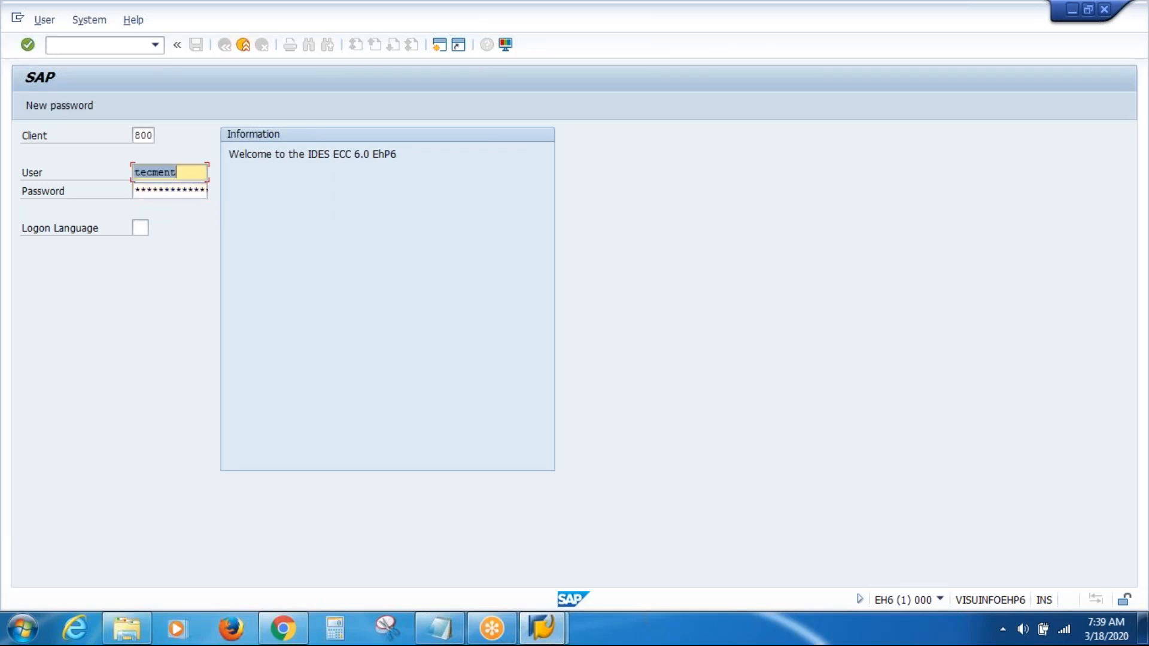
key(Down)
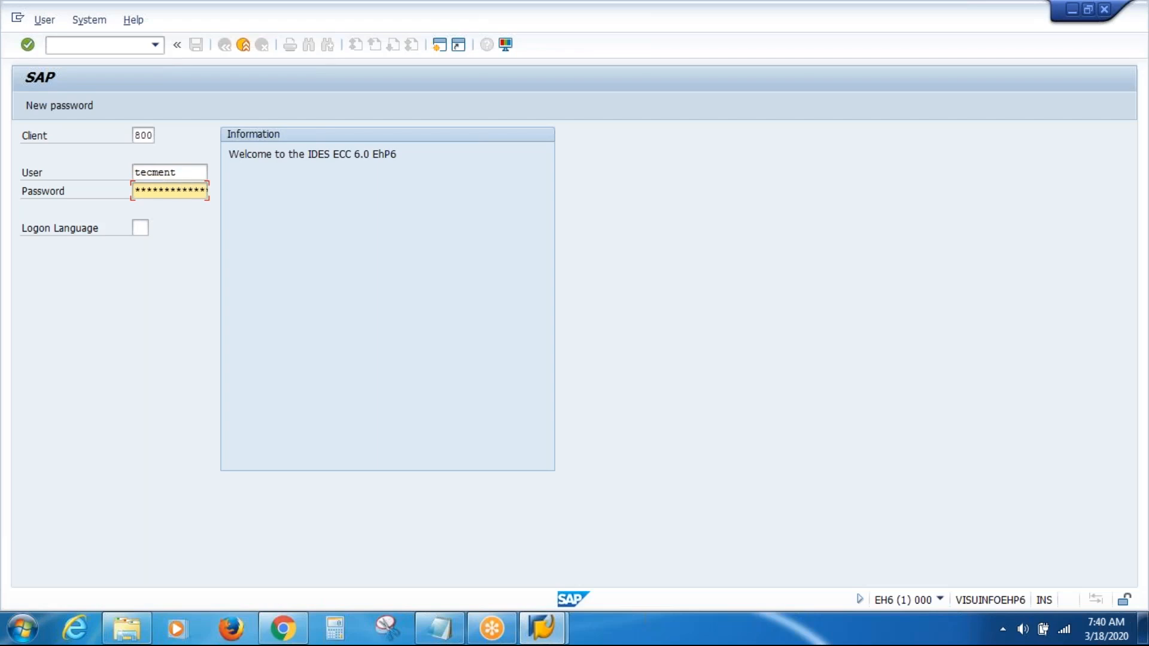
key(Return)
- Run transaction spro and display the SAP Reference IMG
text(spro)
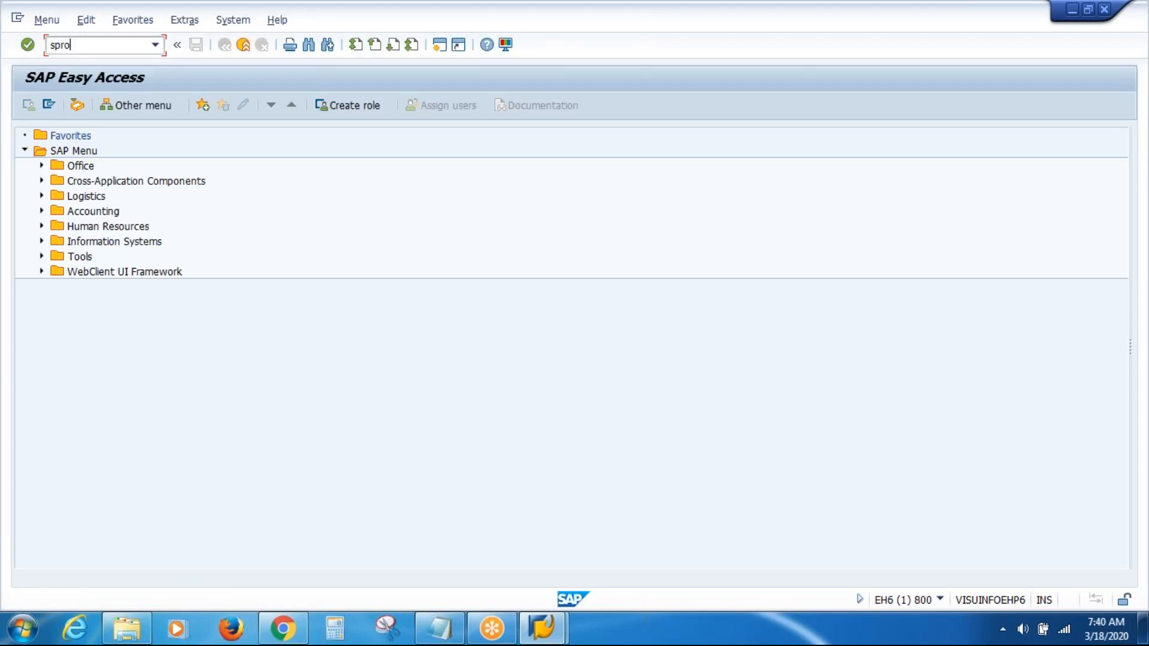
key(Return)
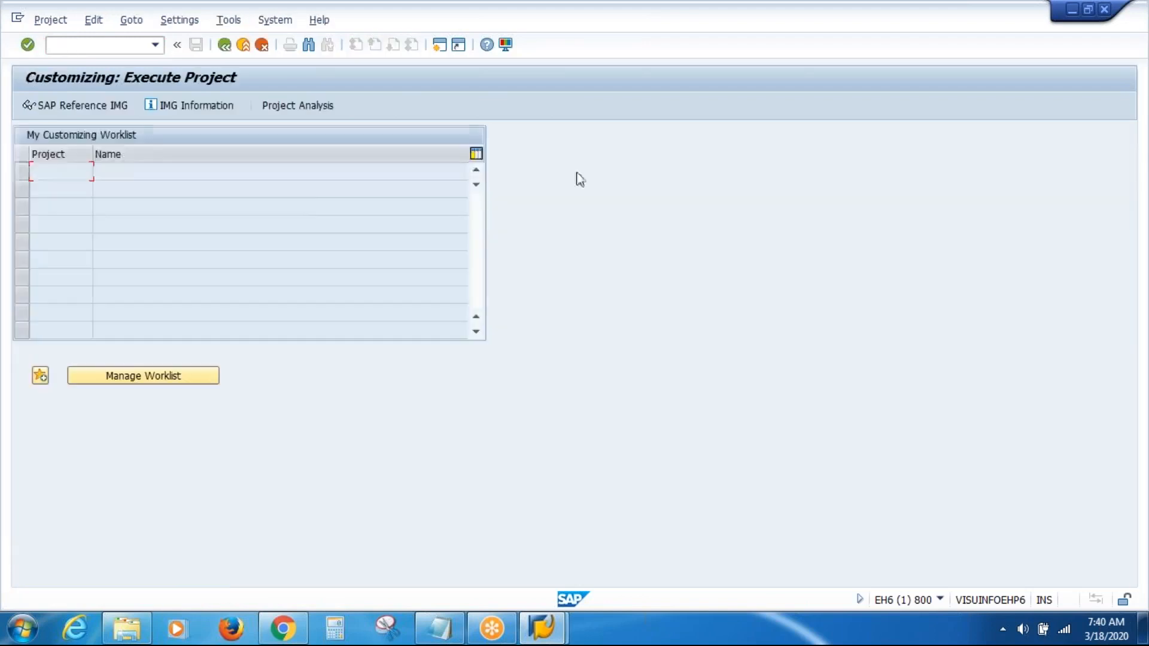
click(84, 104)
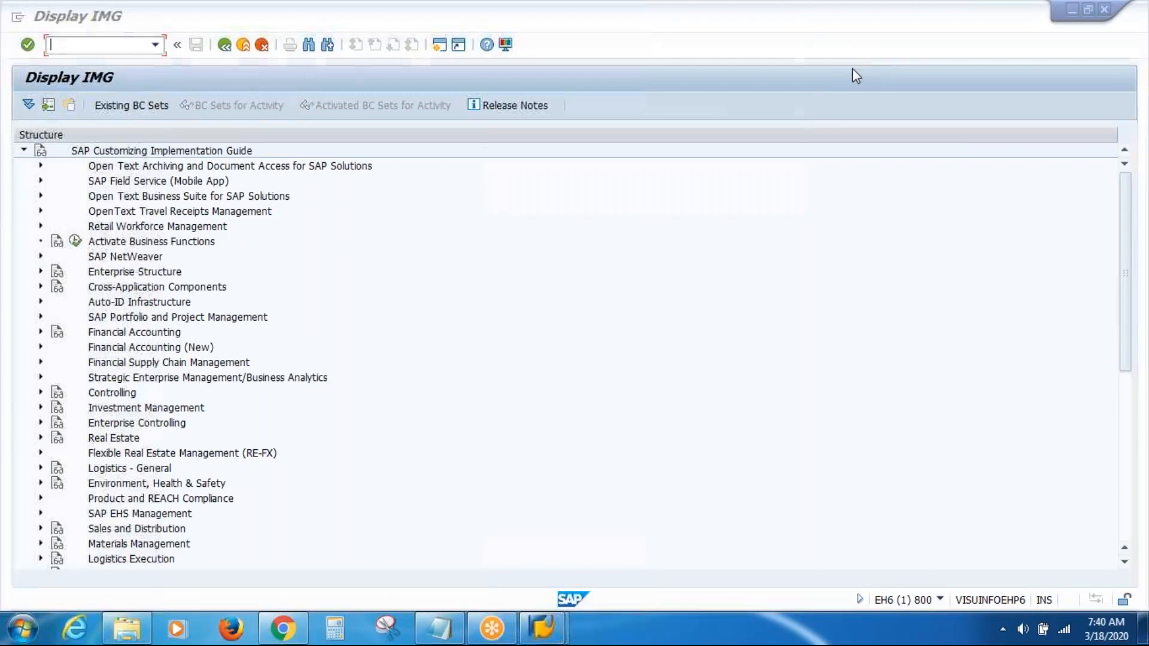
- Execute Define Public Holiday Classes under Time Management, Work Schedules, and open the public holidays in change mode
drag(1125, 189, 1130, 354)
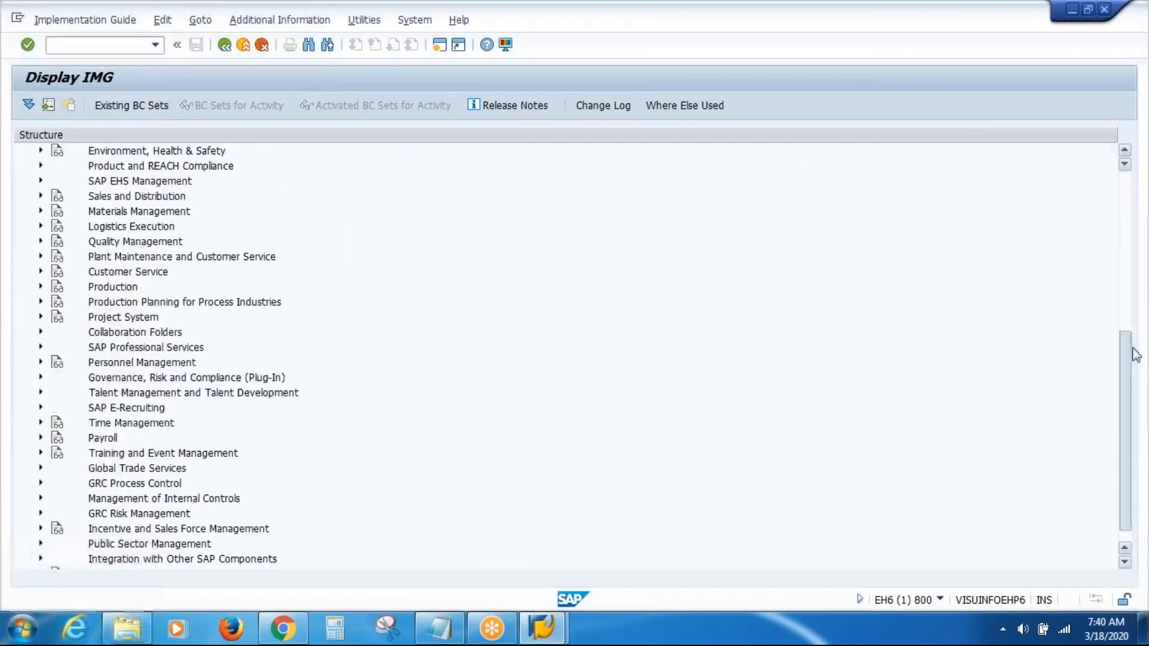
click(41, 422)
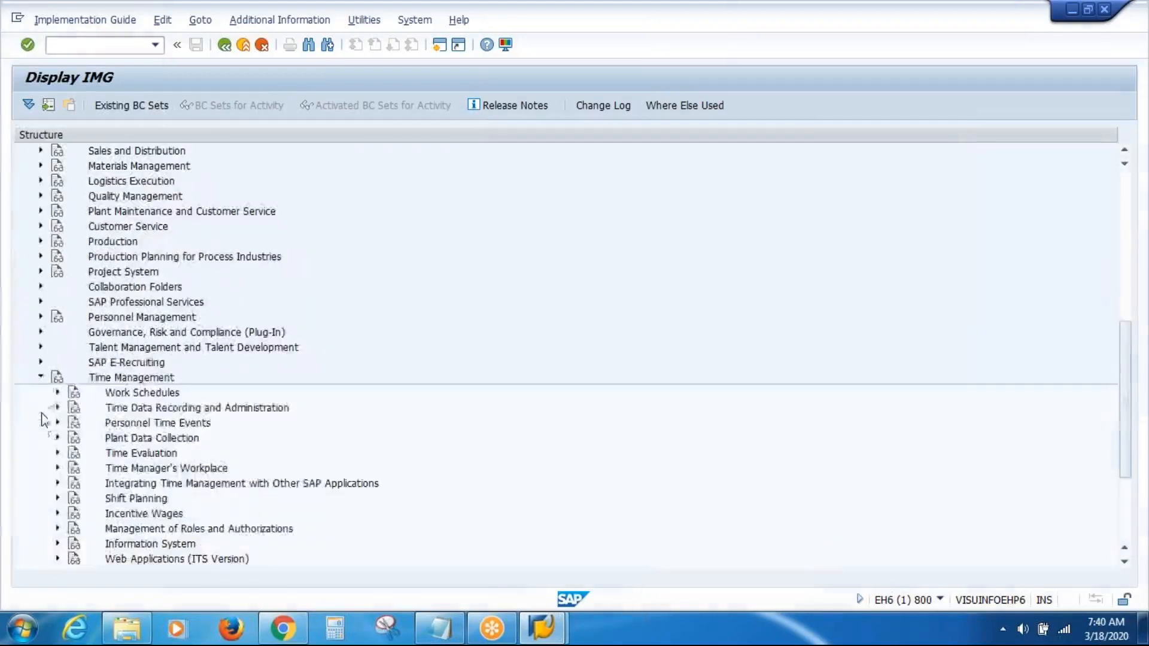
click(57, 393)
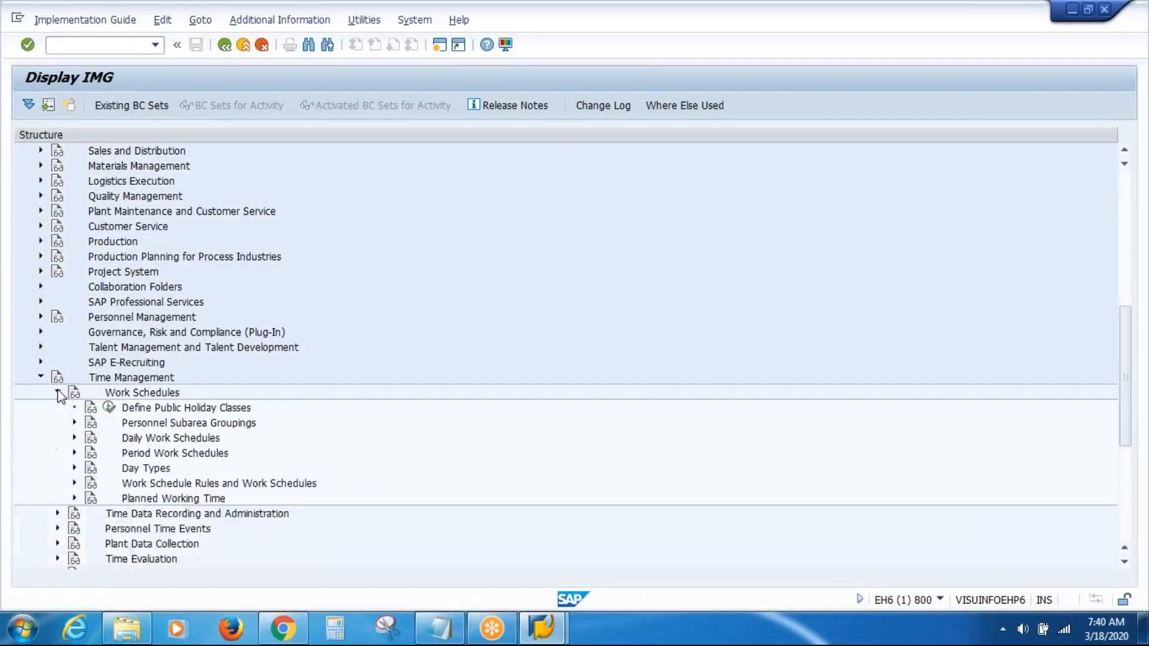
click(110, 407)
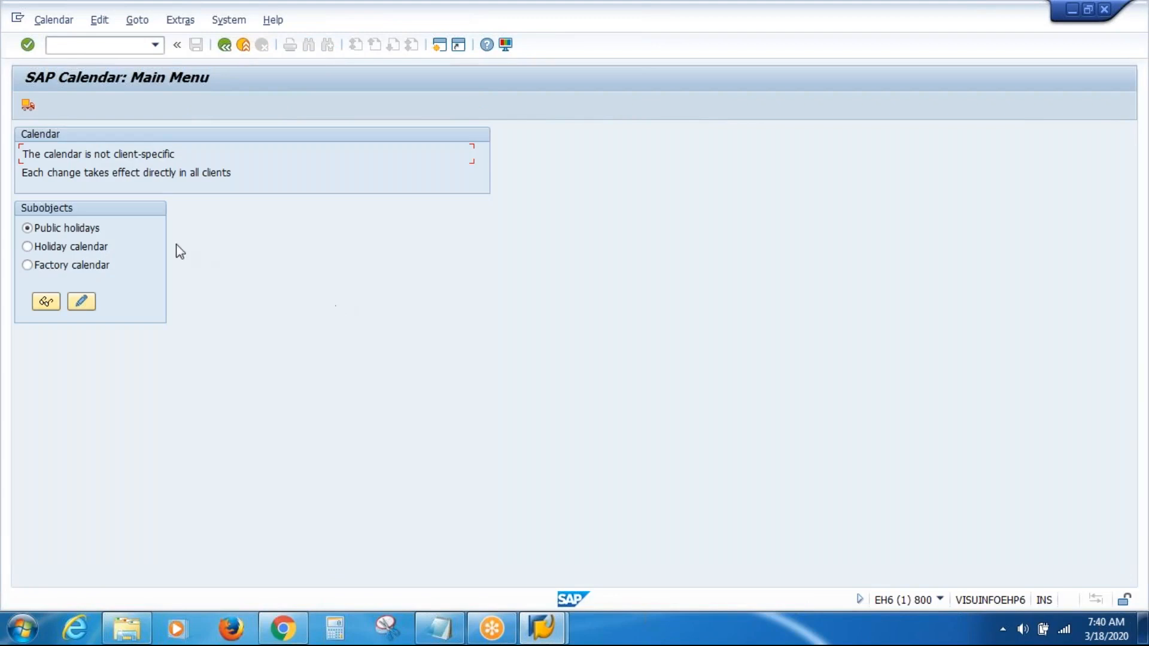
click(82, 301)
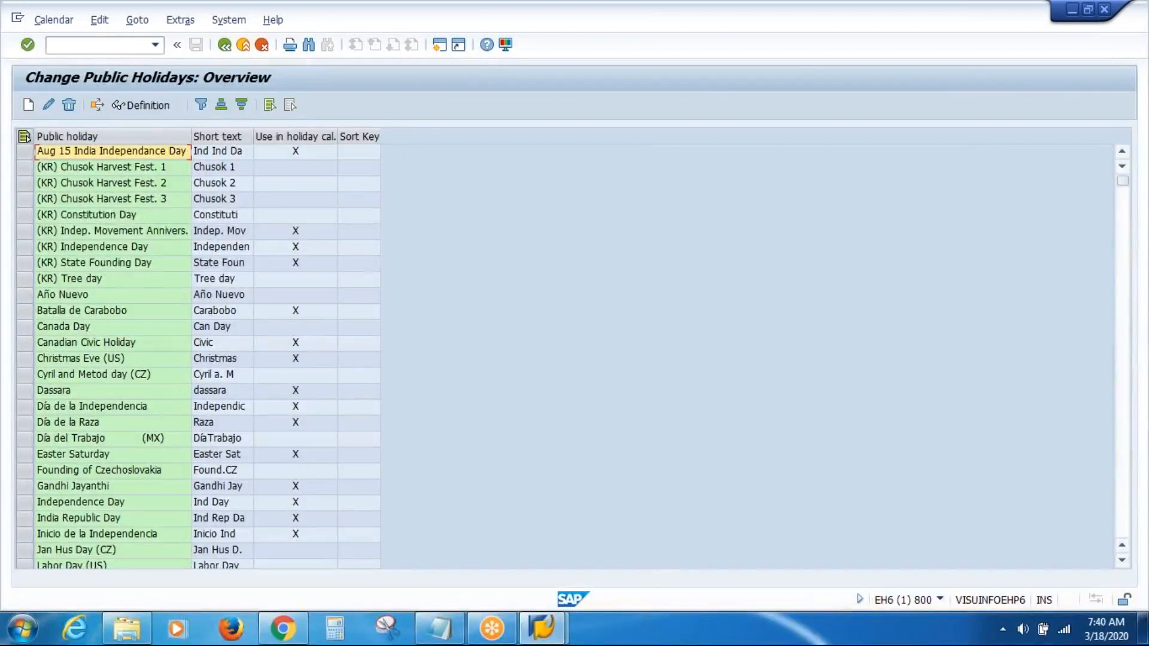
- Create a public holiday with fixed date and set its day to 01 and month to 01
click(28, 108)
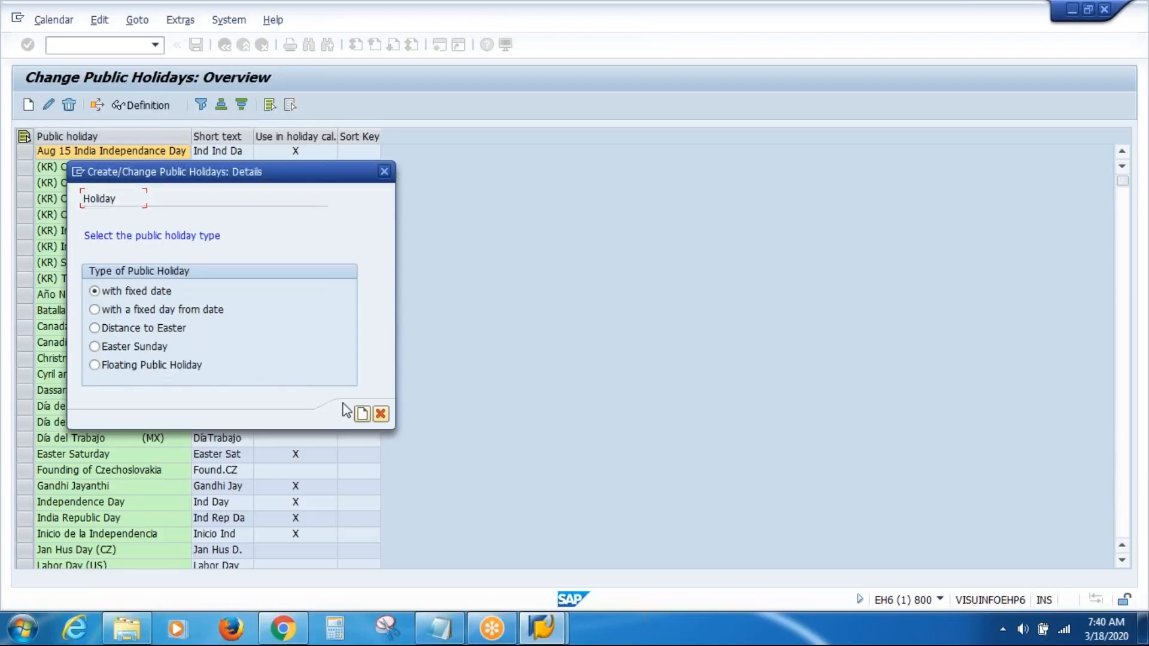
click(362, 413)
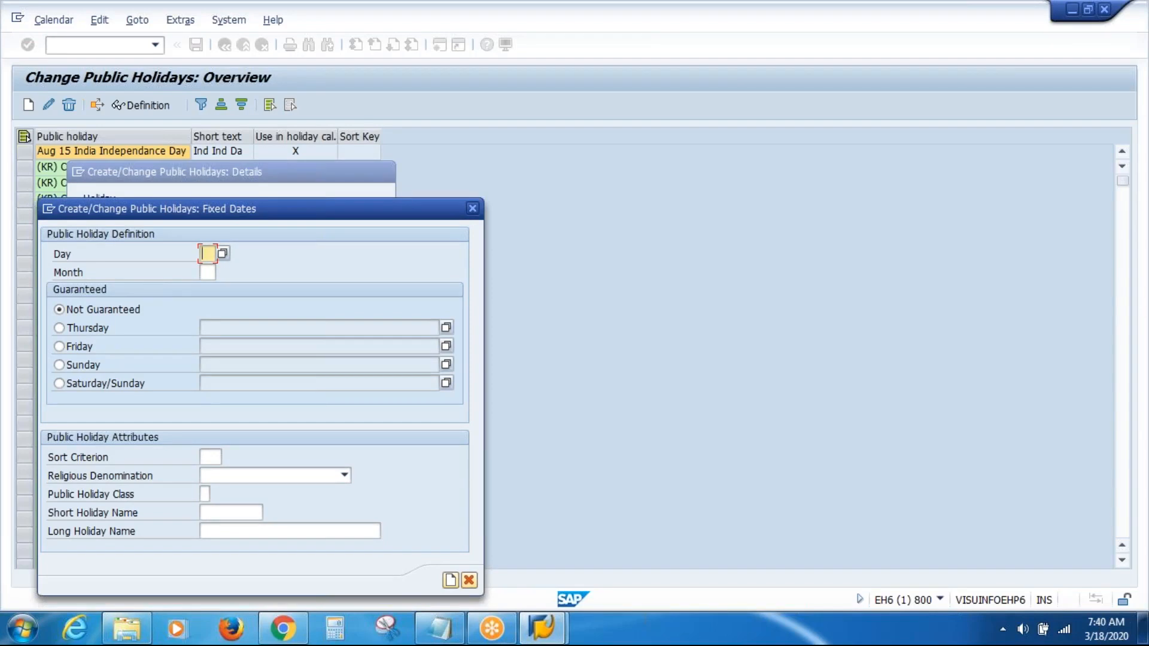
text(01)
key(Tab)
text(01)
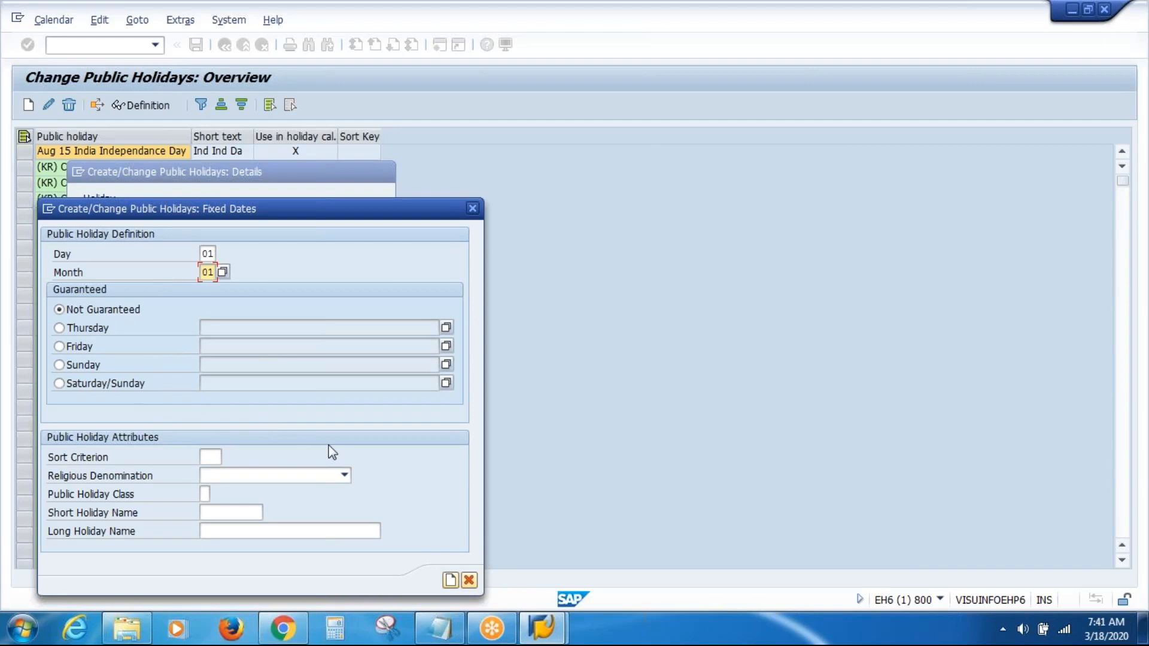
- Set the holiday's sort criterion to VAS and review the religious denomination options without choosing one
click(211, 457)
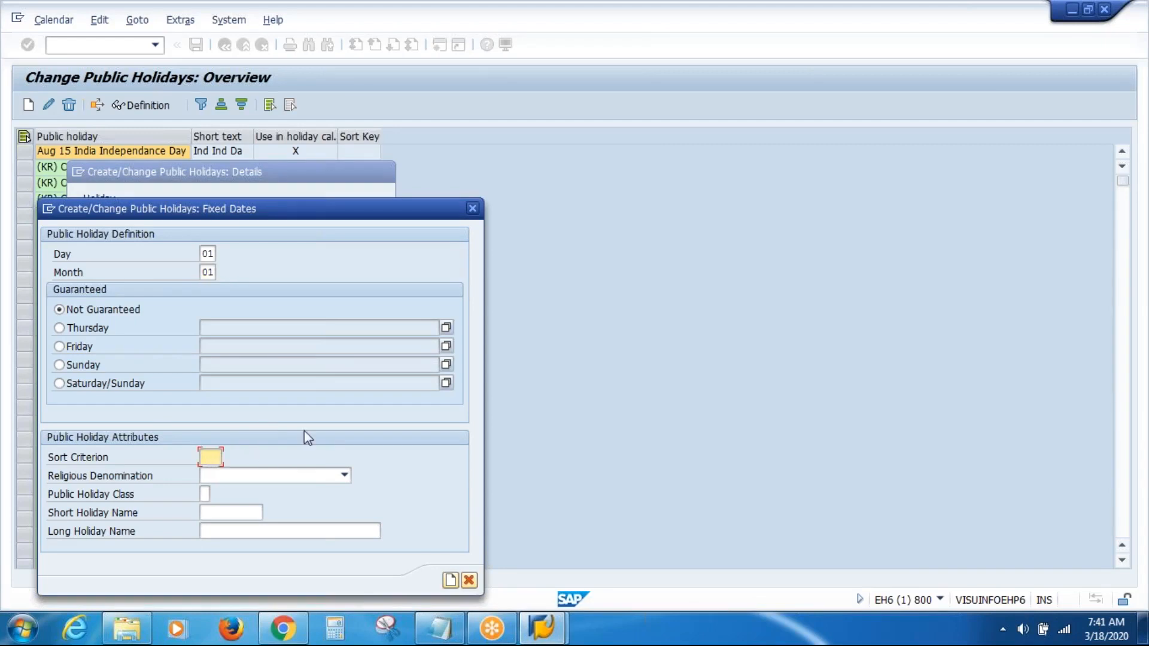
text(VAS)
click(346, 475)
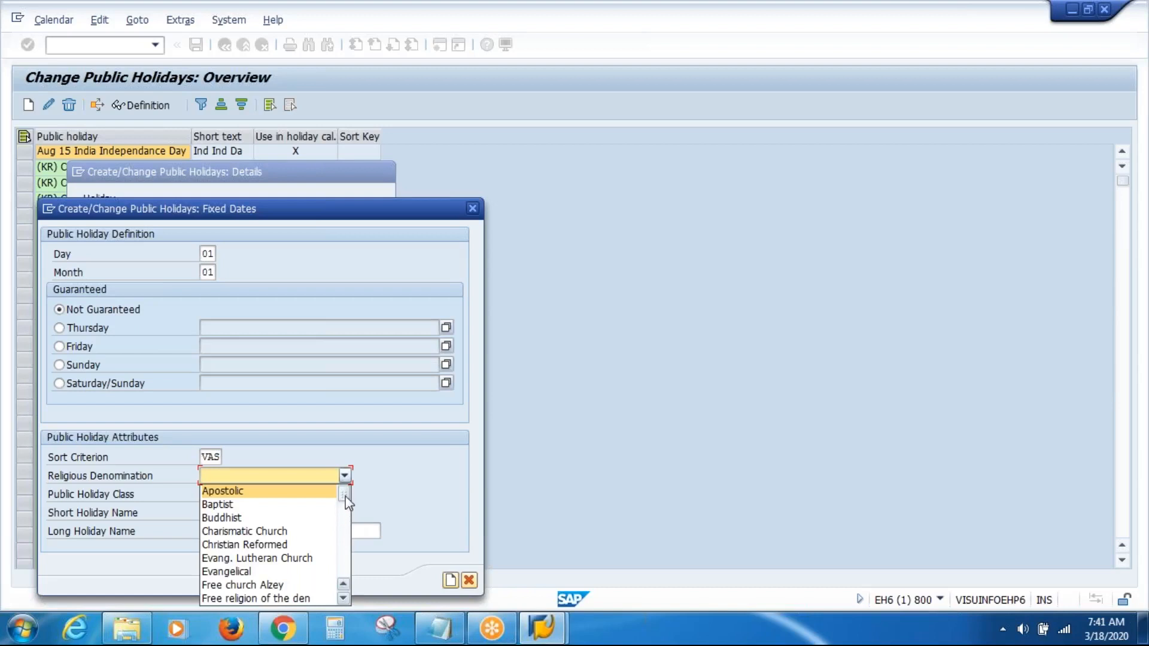
mouse_move(346, 495)
mouse_down()
mouse_move(346, 570)
mouse_move(347, 483)
mouse_up()
click(421, 463)
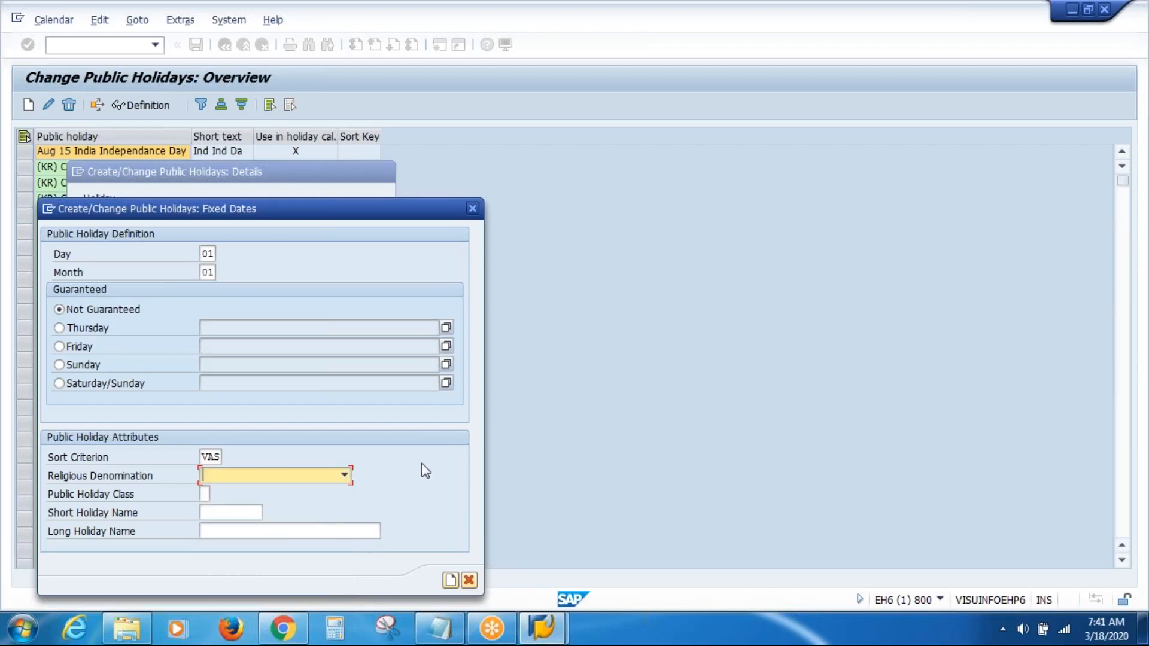
click(207, 494)
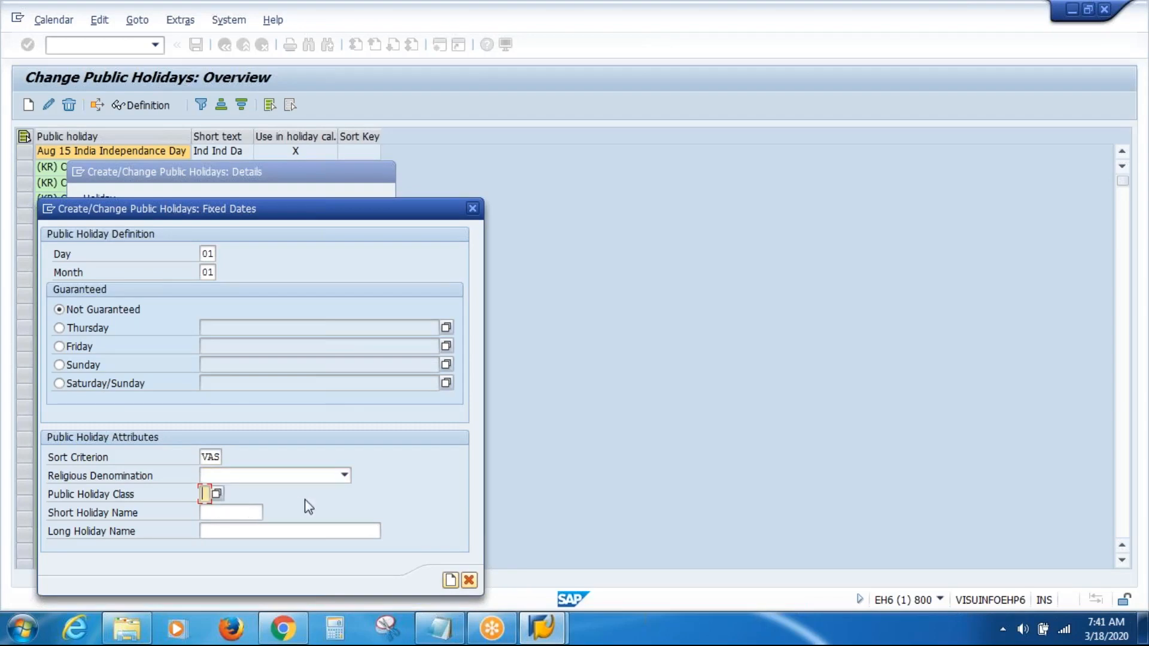
- Open the 04.01.2020 workbook from the desktop in Excel, select blank cell E169 on Sheet9, and return to the SAP holiday entry
right_click(647, 640)
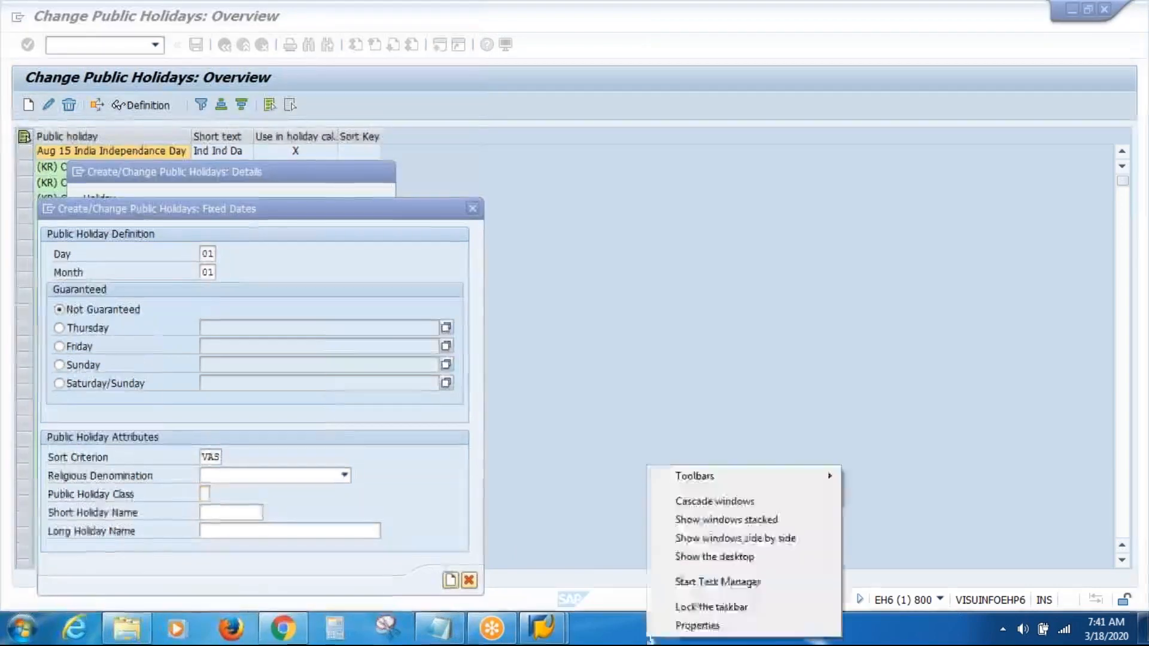
click(742, 558)
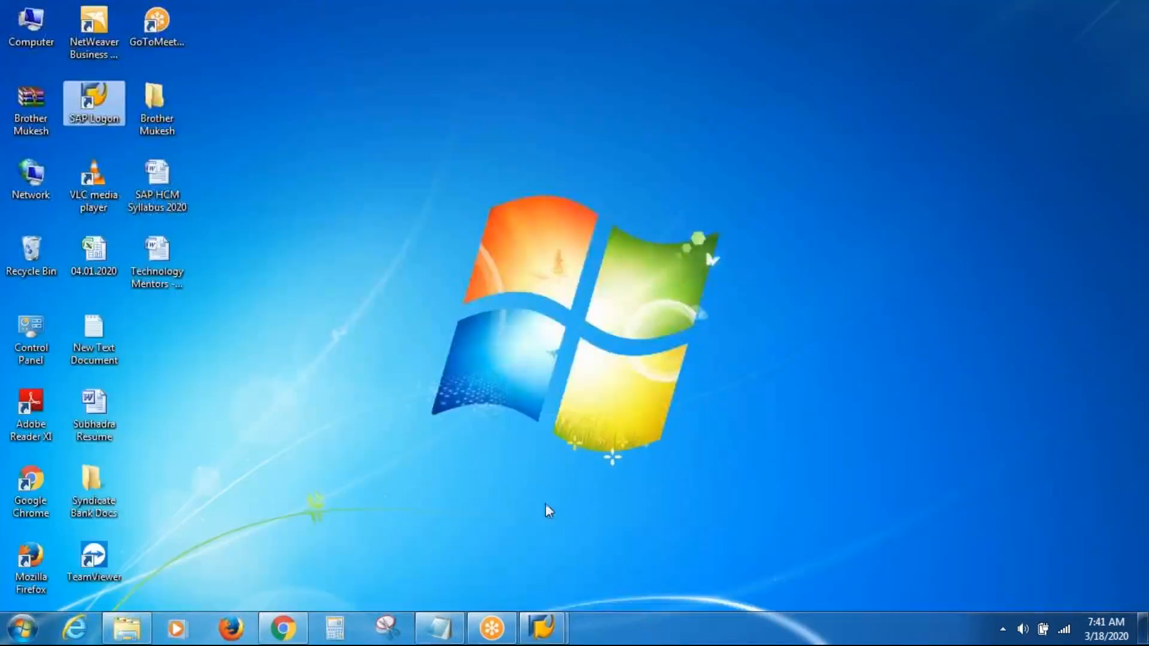
click(91, 254)
double_click(91, 254)
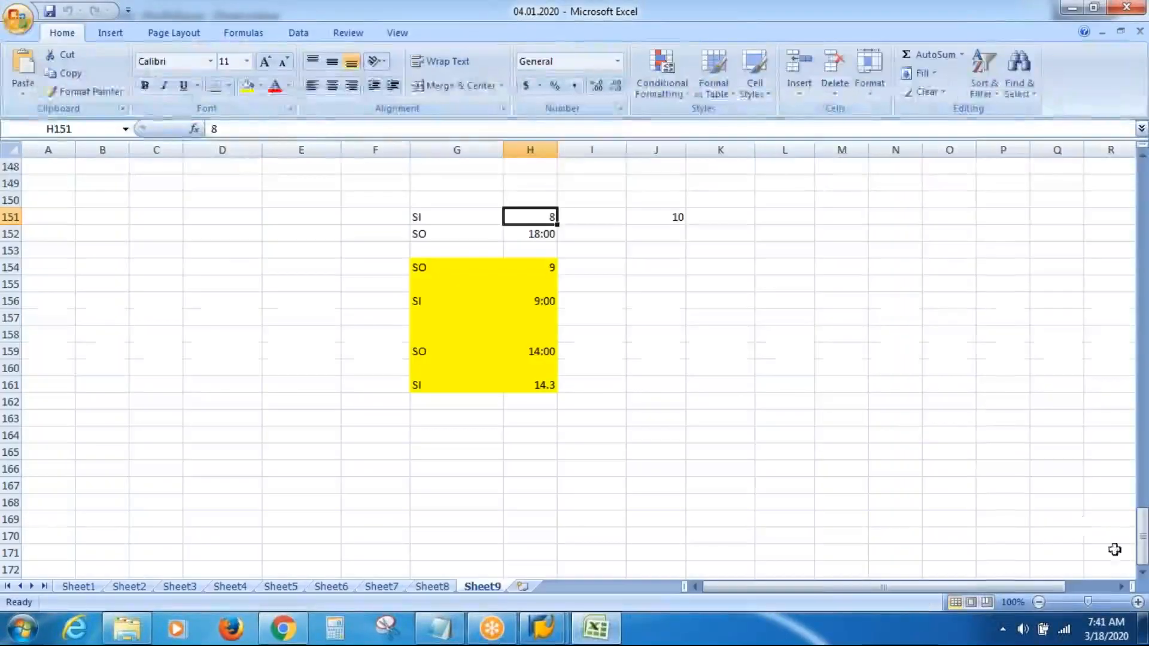
scroll(1142, 576, down, 5)
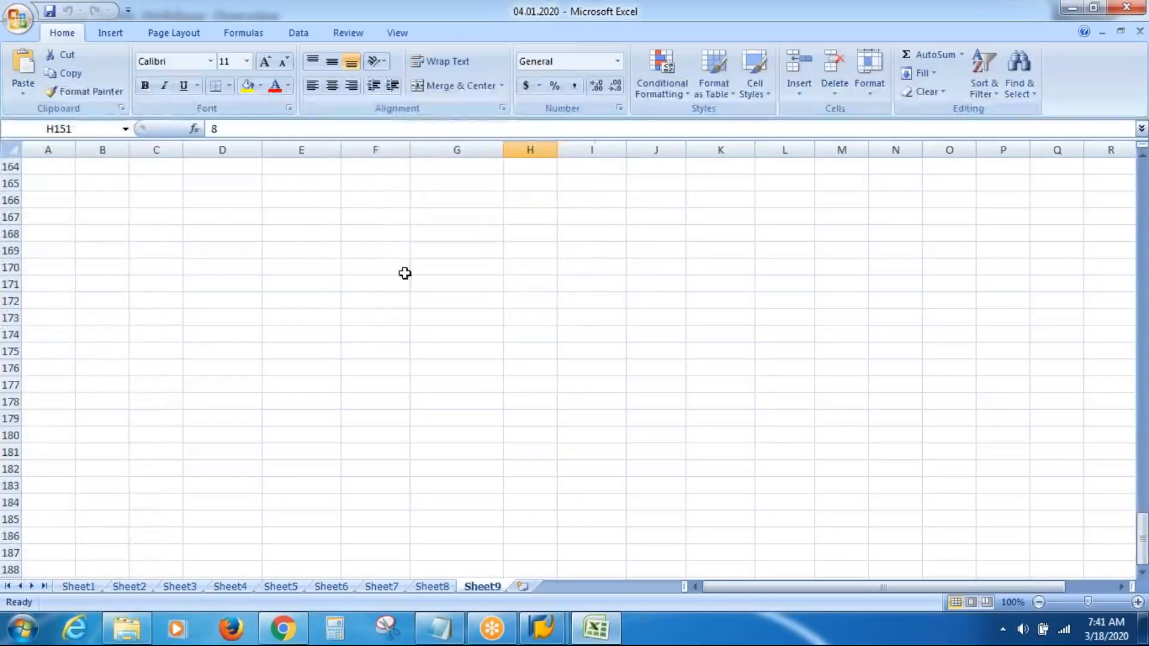
click(299, 251)
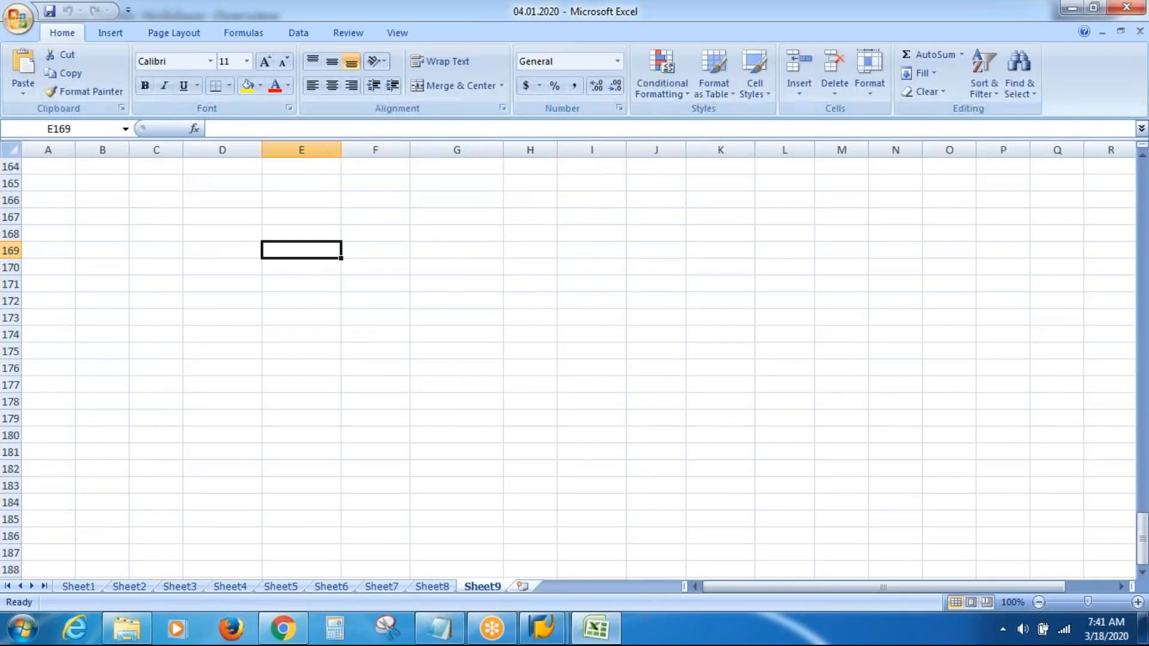
click(543, 630)
click(617, 535)
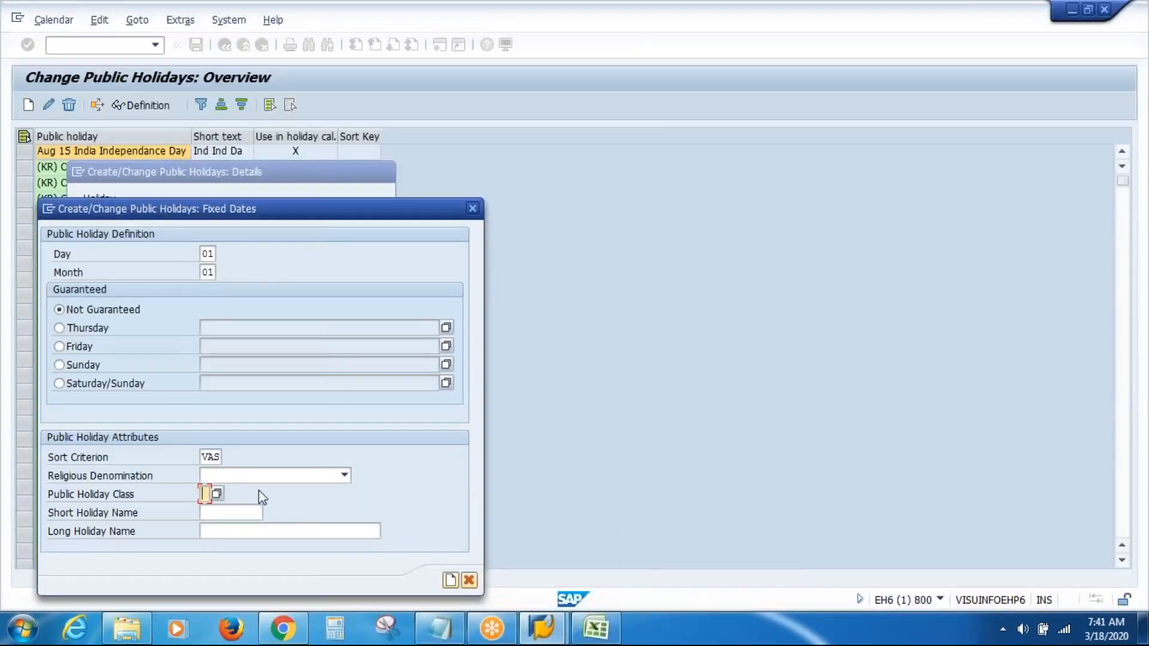
- Review the available public holiday classes and assign class 1, ordinary public holiday, to the 01.01 holiday
click(216, 494)
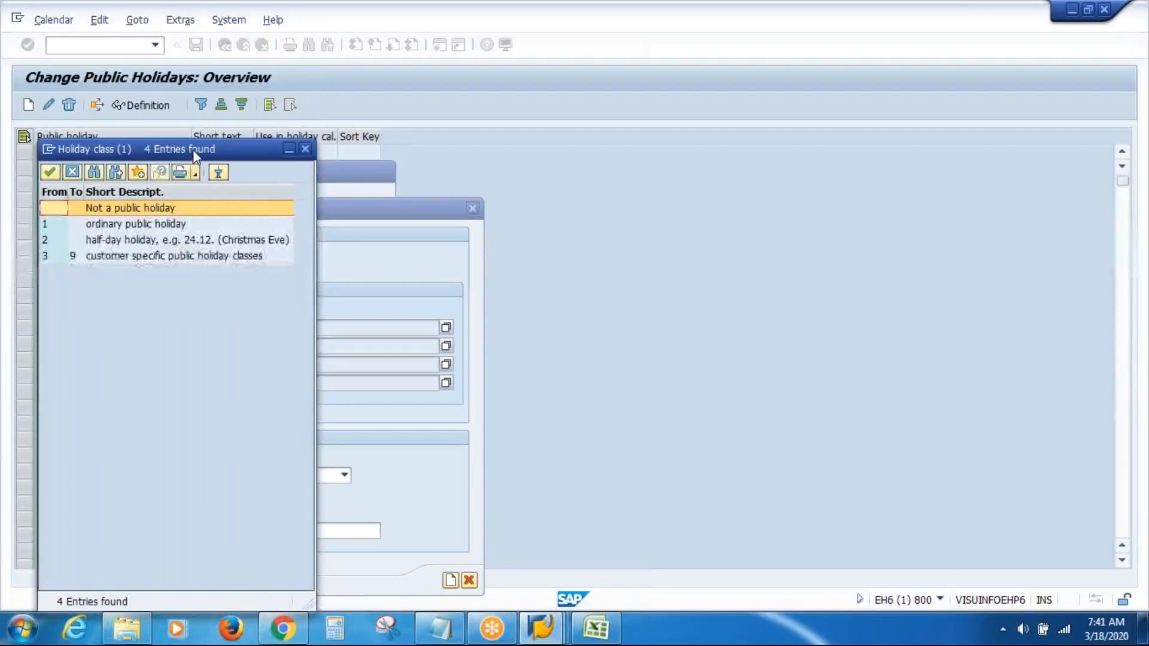
drag(193, 149, 469, 120)
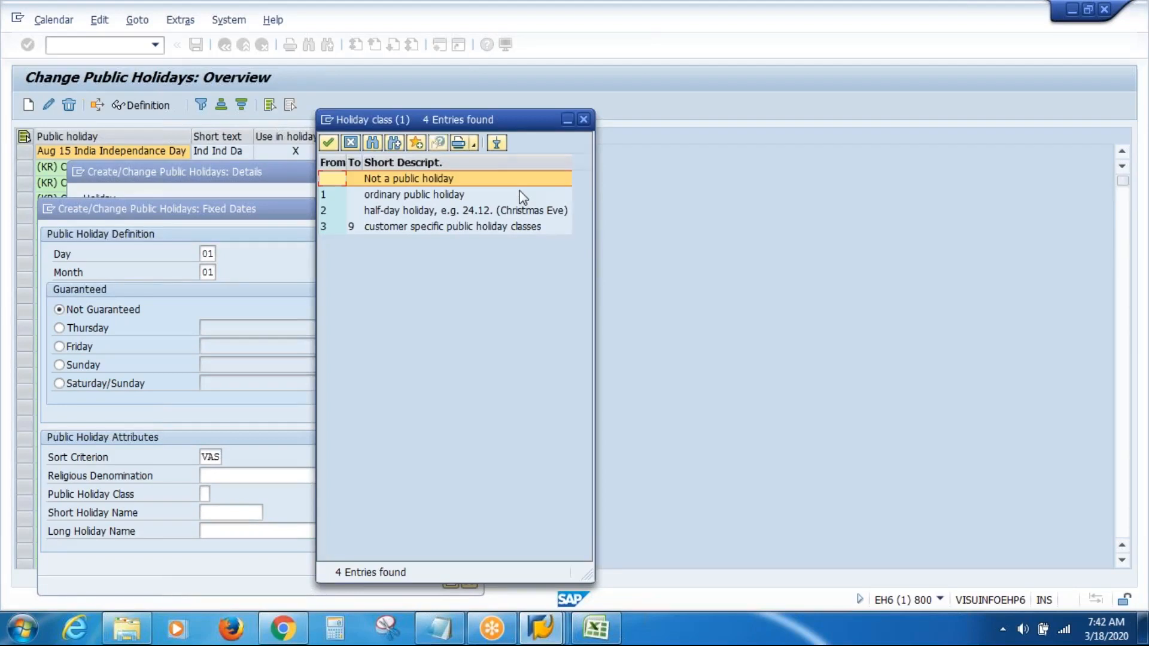
click(441, 195)
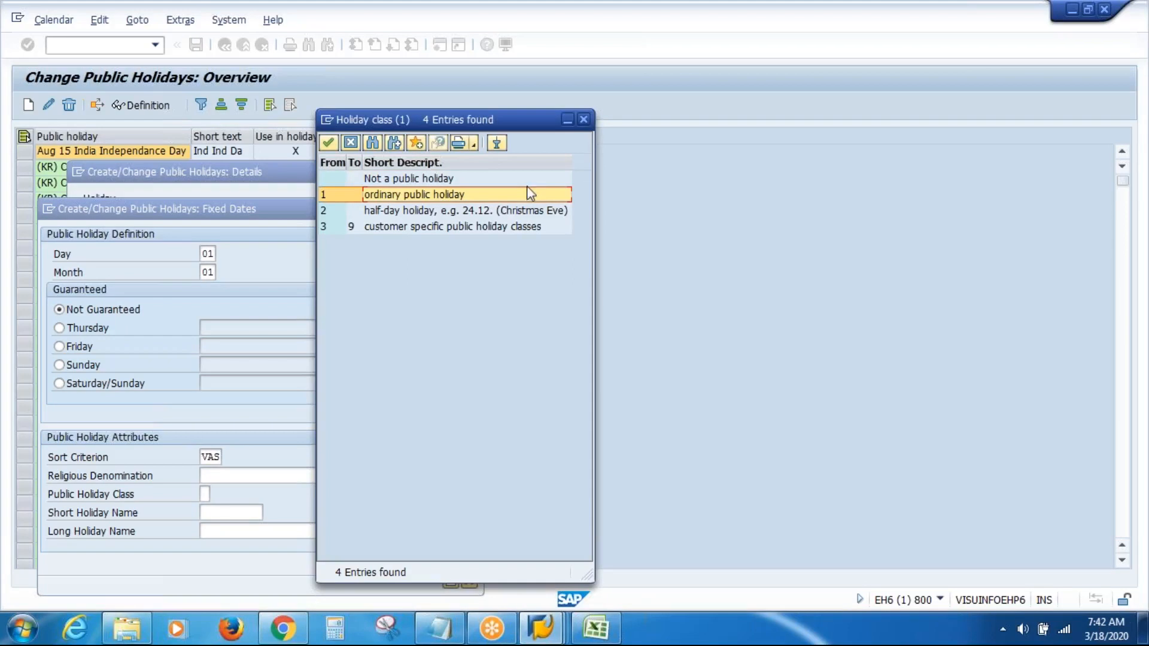
click(475, 211)
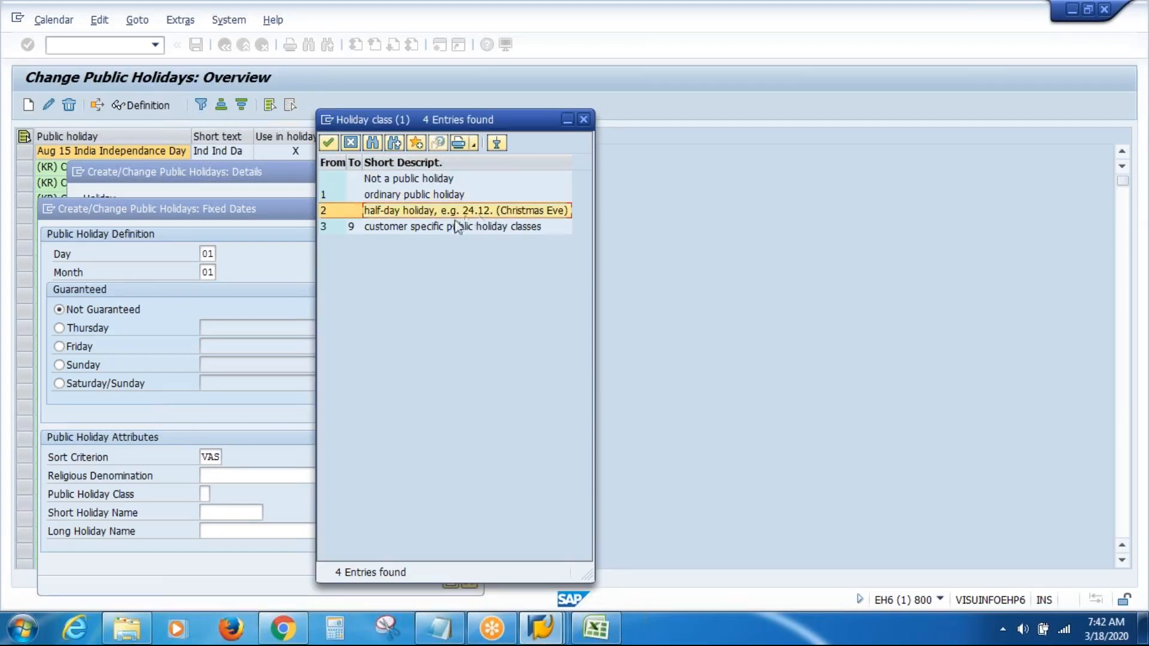
click(454, 226)
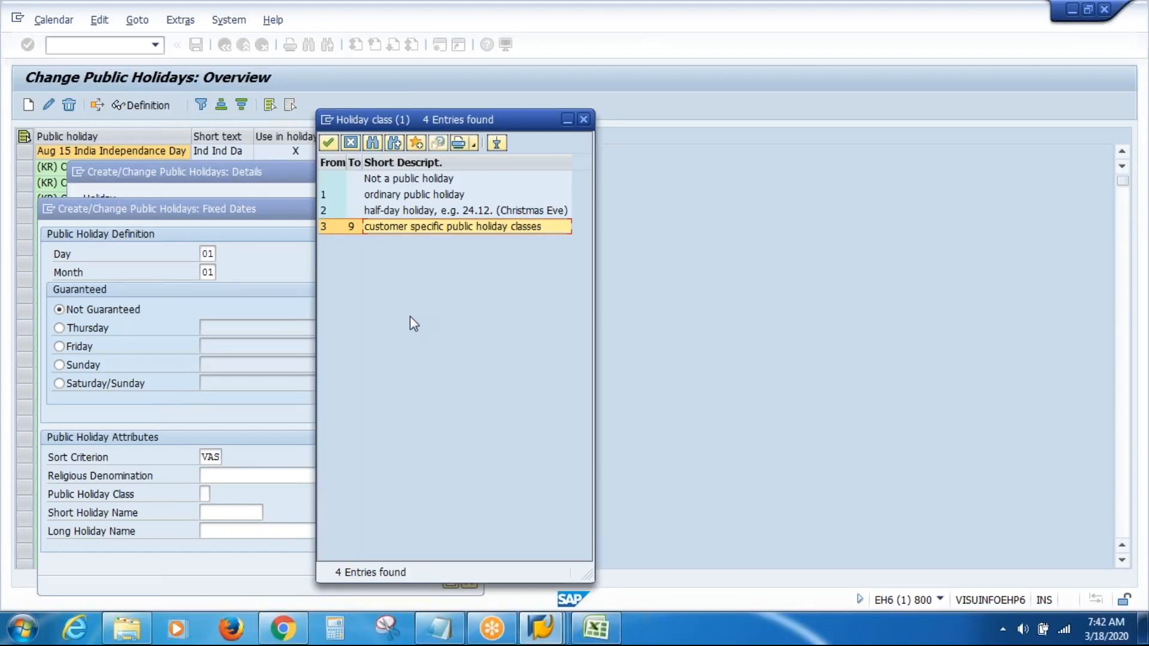
click(414, 196)
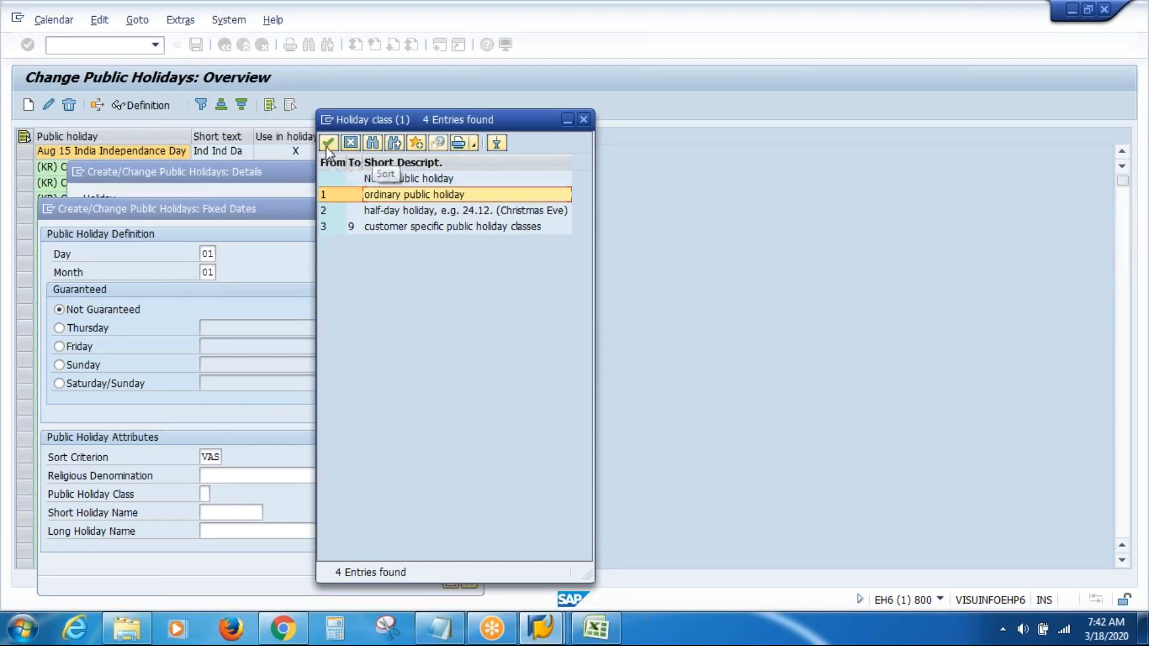
double_click(400, 193)
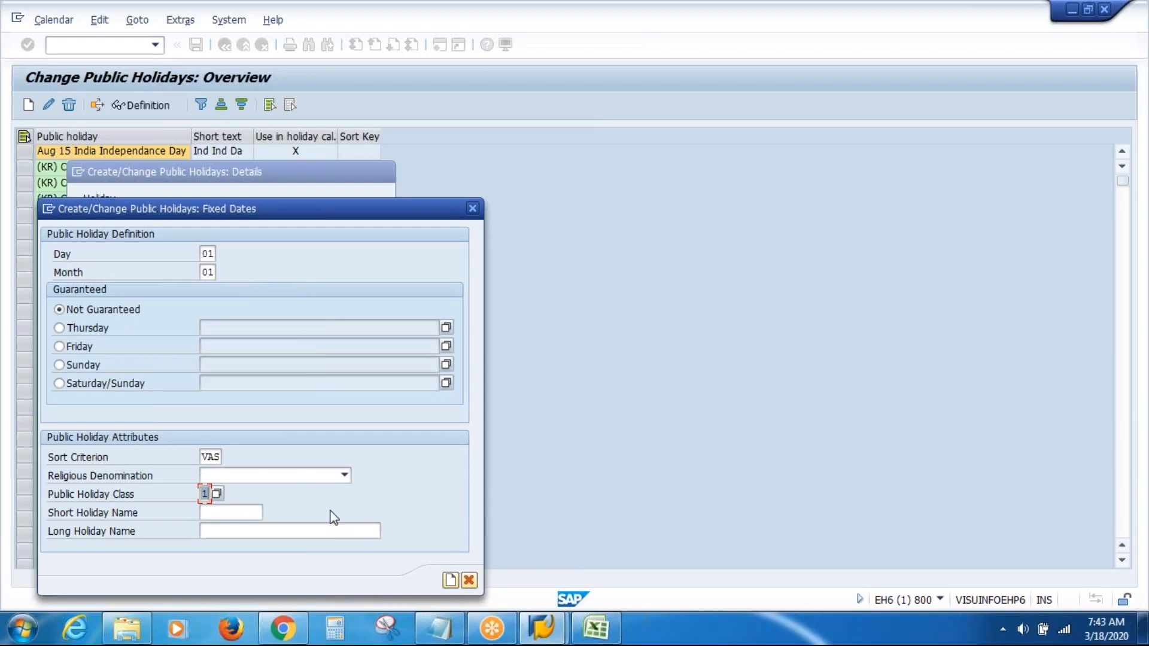
- Name the holiday VANYD in short and VAS Inc NYD in long, create it, and accept the transport note
click(246, 518)
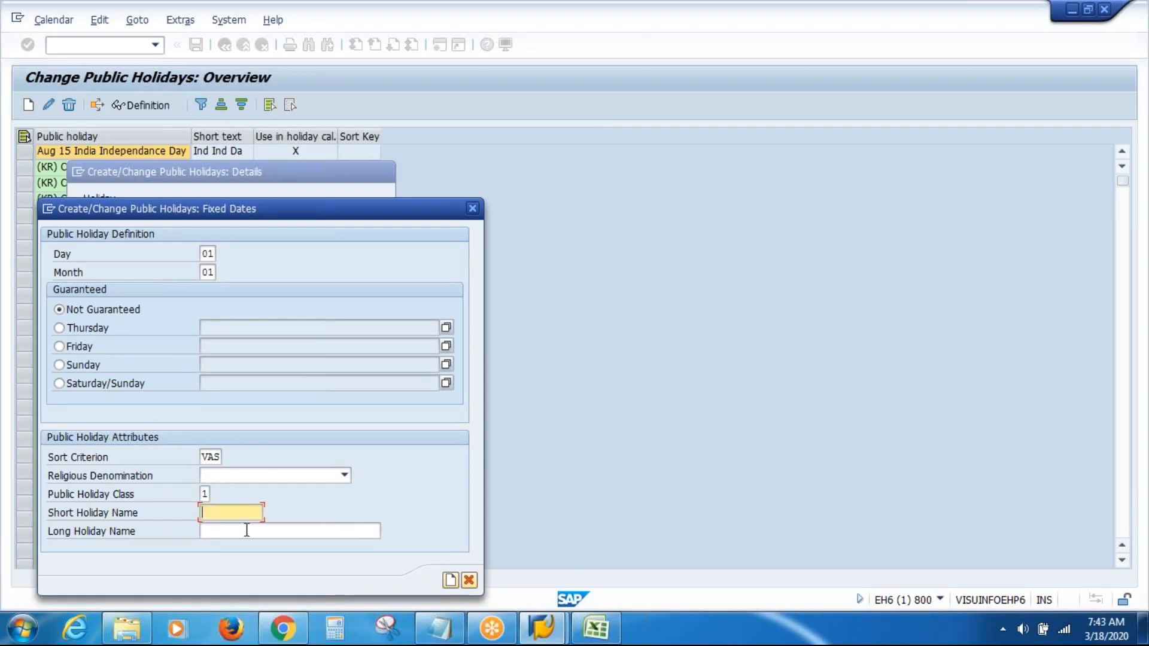
text(VAS)
key(BackSpace)
text(NYD)
key(Tab)
text(VAS Inc NYD)
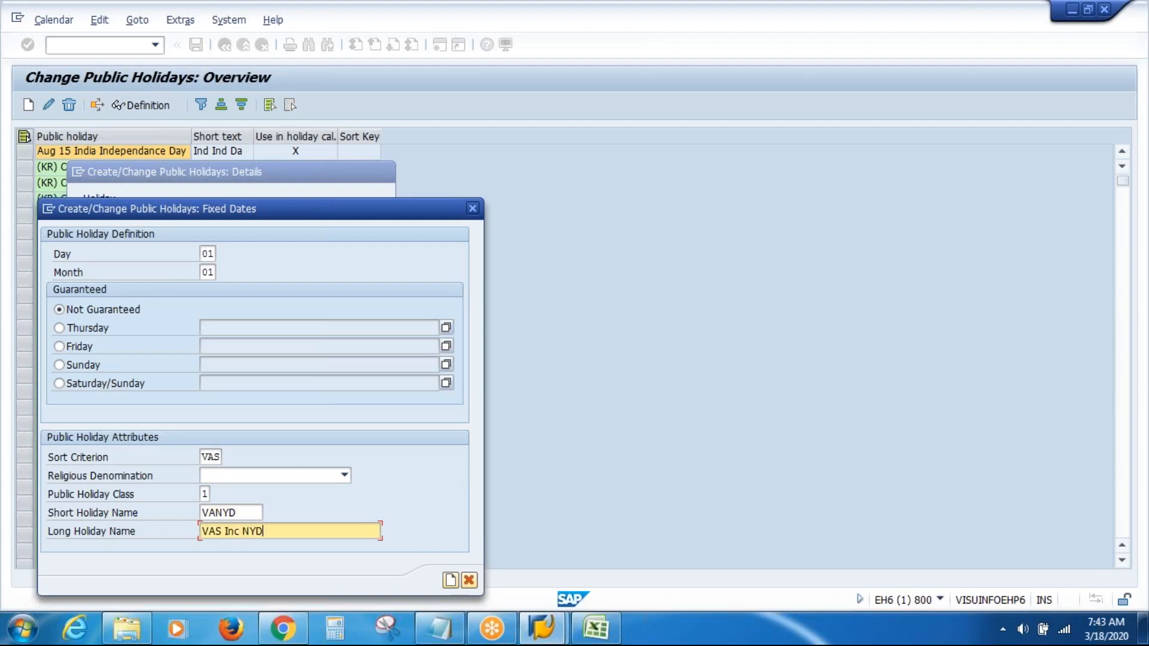
click(450, 580)
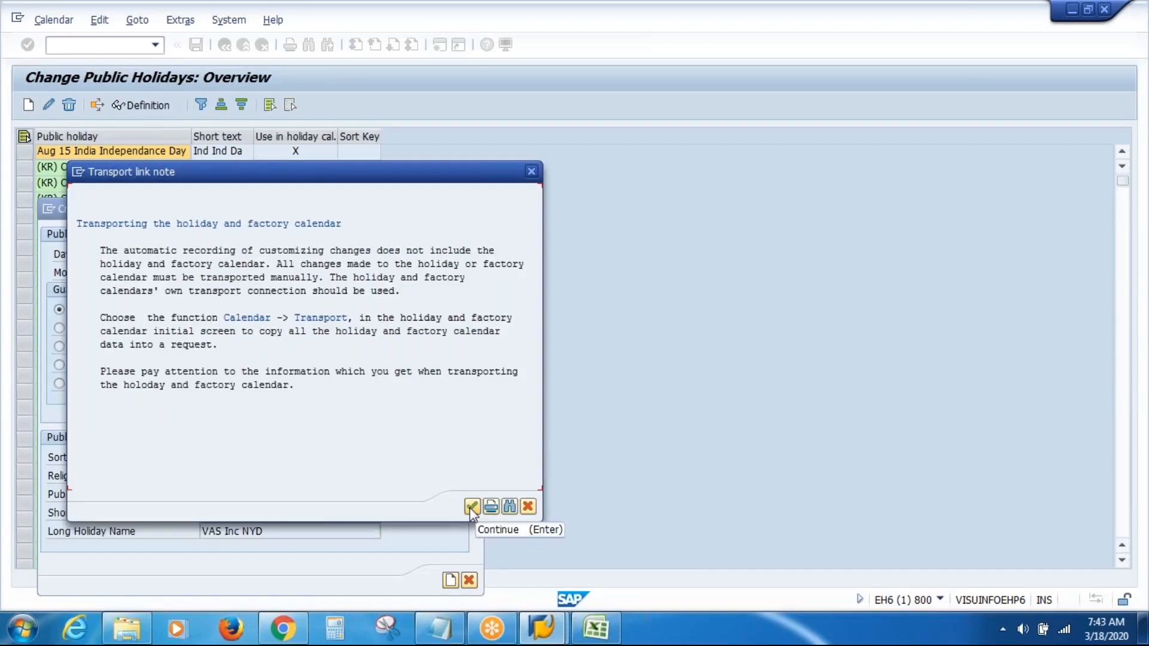
click(472, 507)
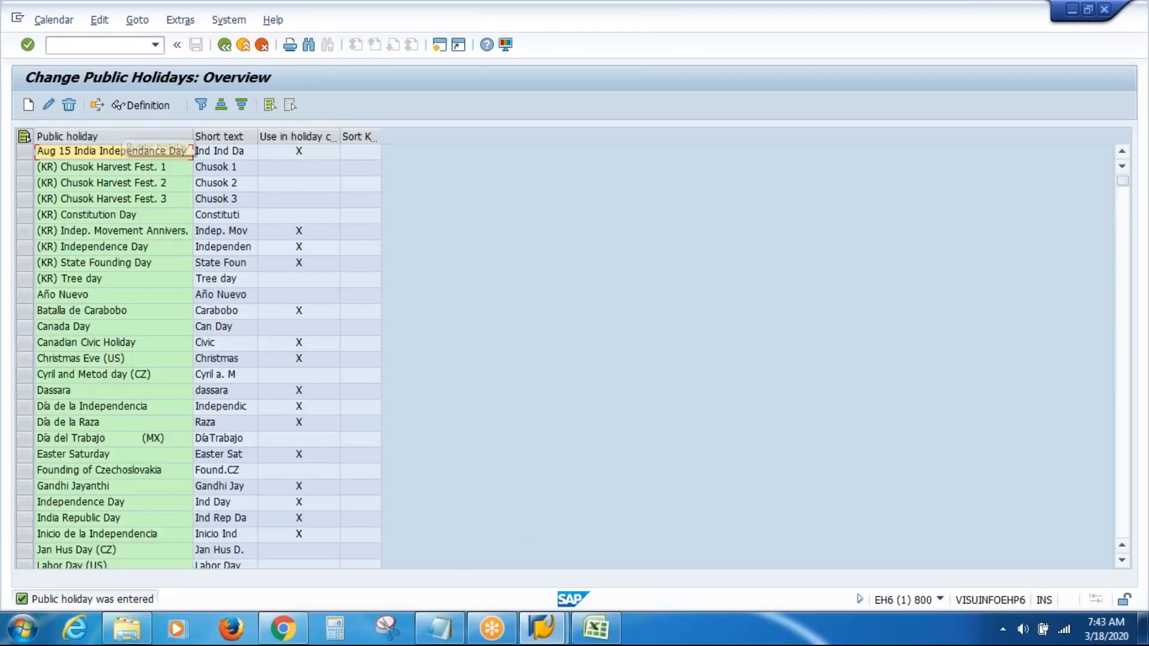
- Start another public holiday with fixed date and set its day to 25 and month to 12
click(28, 104)
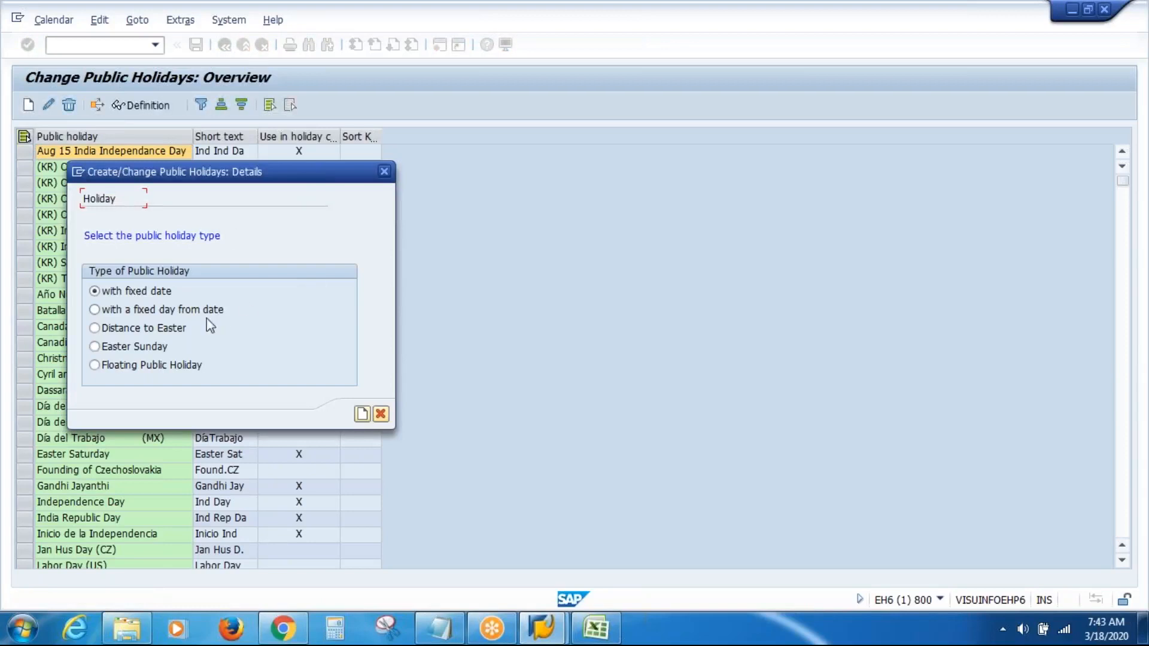
click(362, 413)
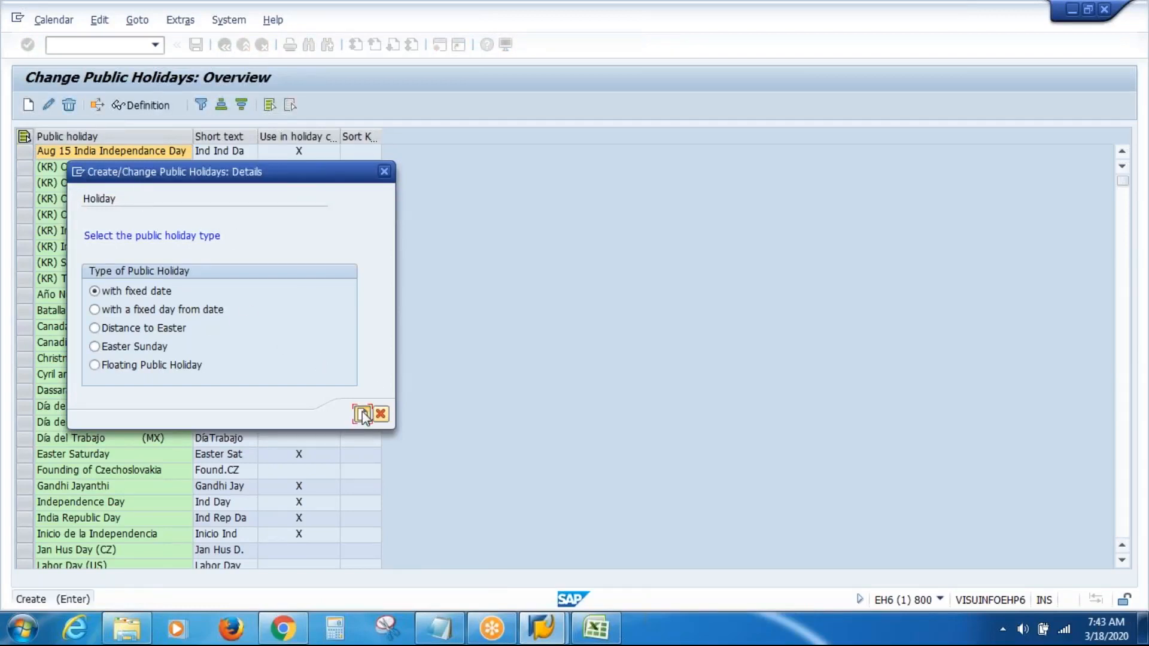
text(25)
key(Tab)
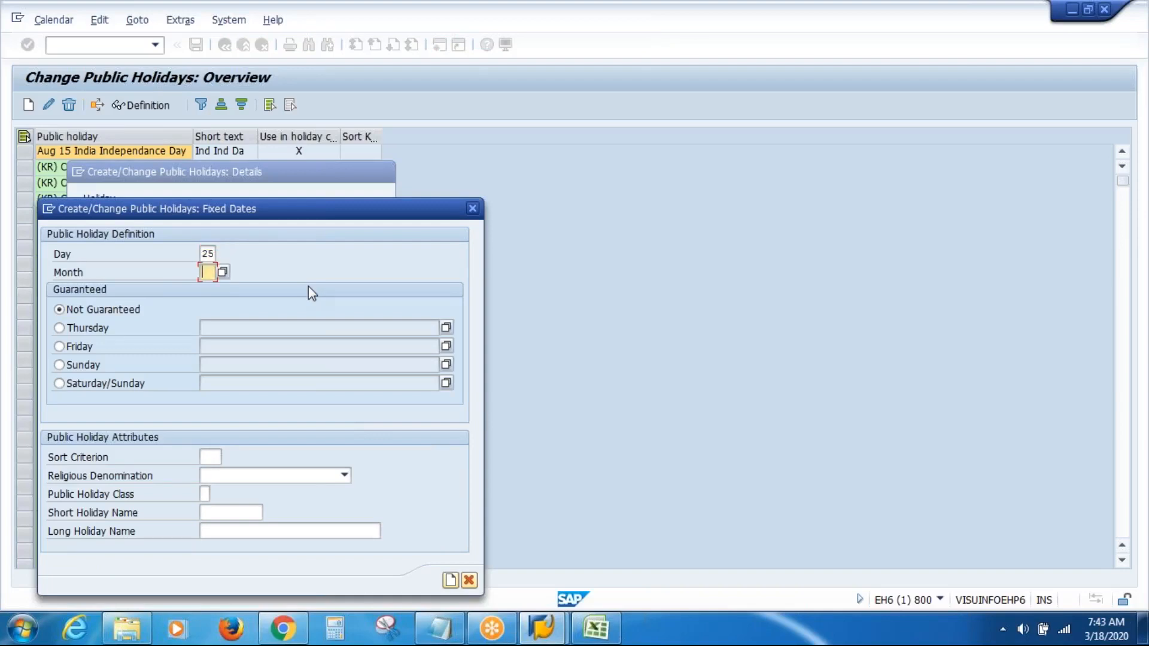
text(12)
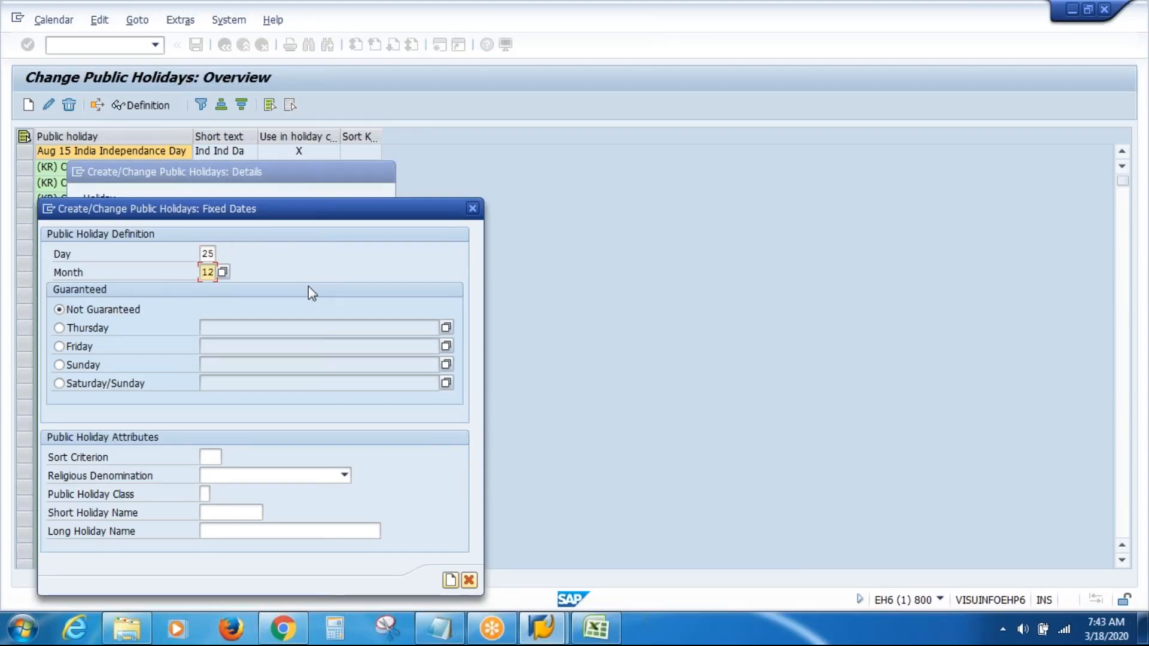
- Set the 25.12 holiday's sort criterion to VAS and its public holiday class to 1, ordinary public holiday
click(218, 459)
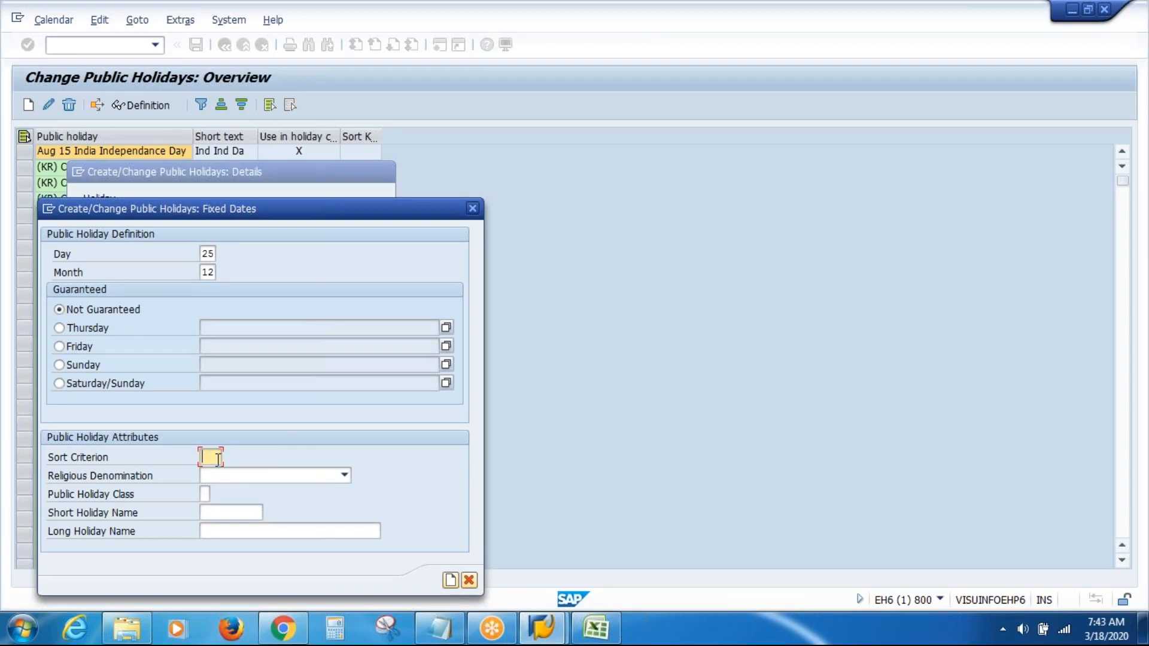
text(VAS)
click(205, 494)
click(217, 495)
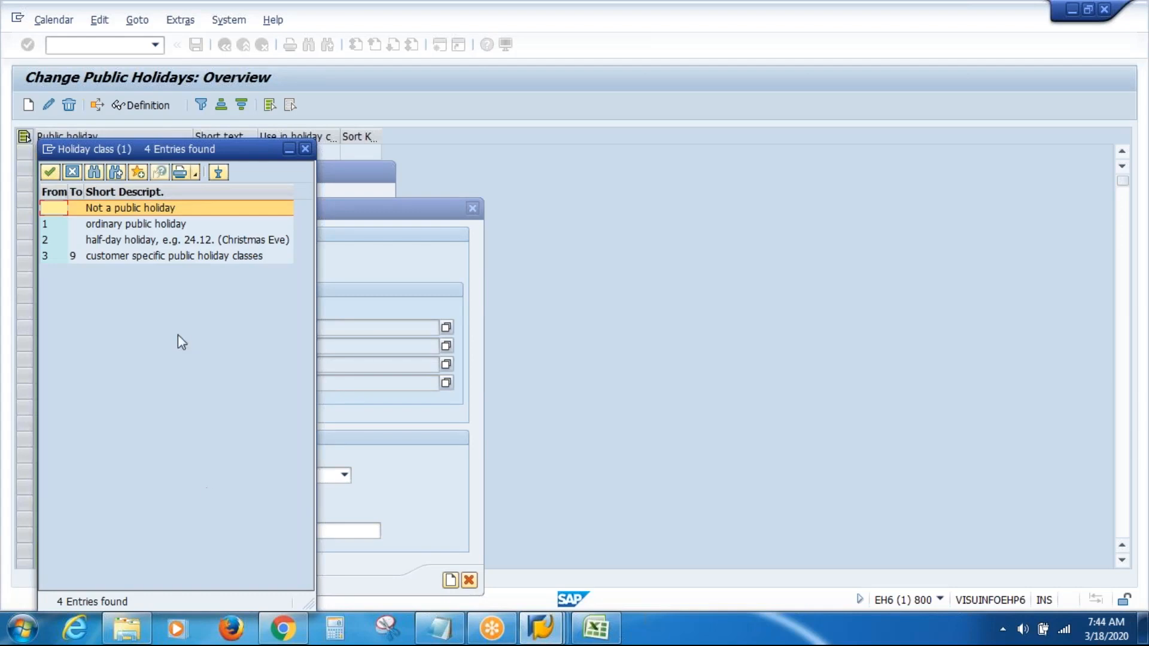
double_click(151, 226)
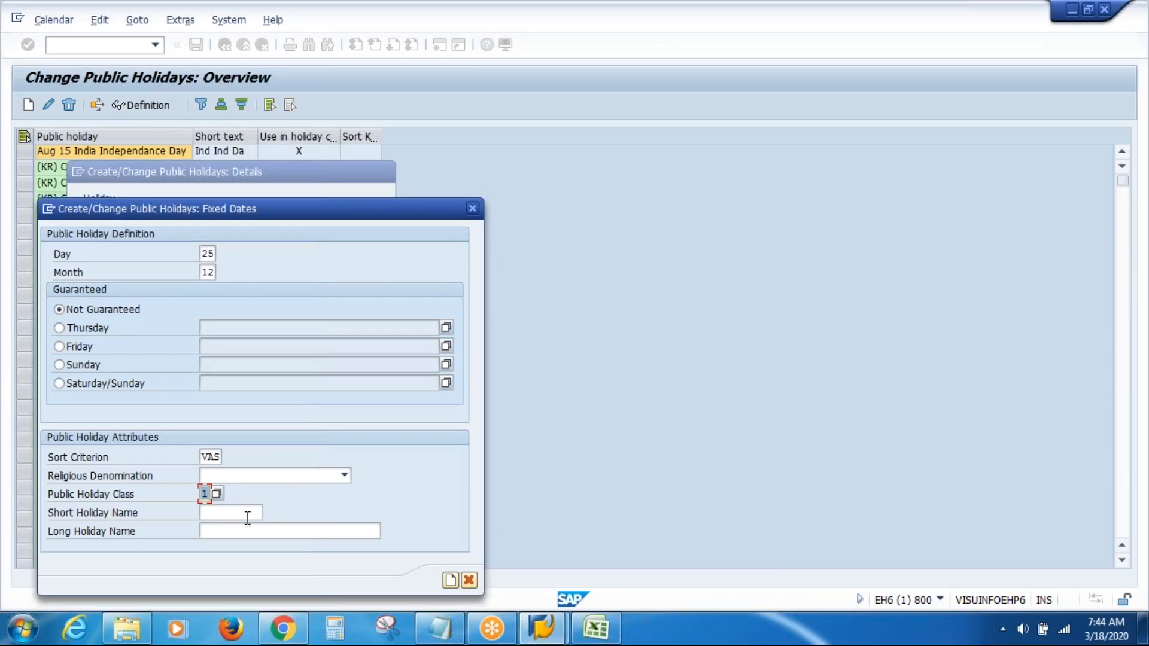
- Enter VACD as the short holiday name, reusing the VANYD entry as a starting point
click(247, 514)
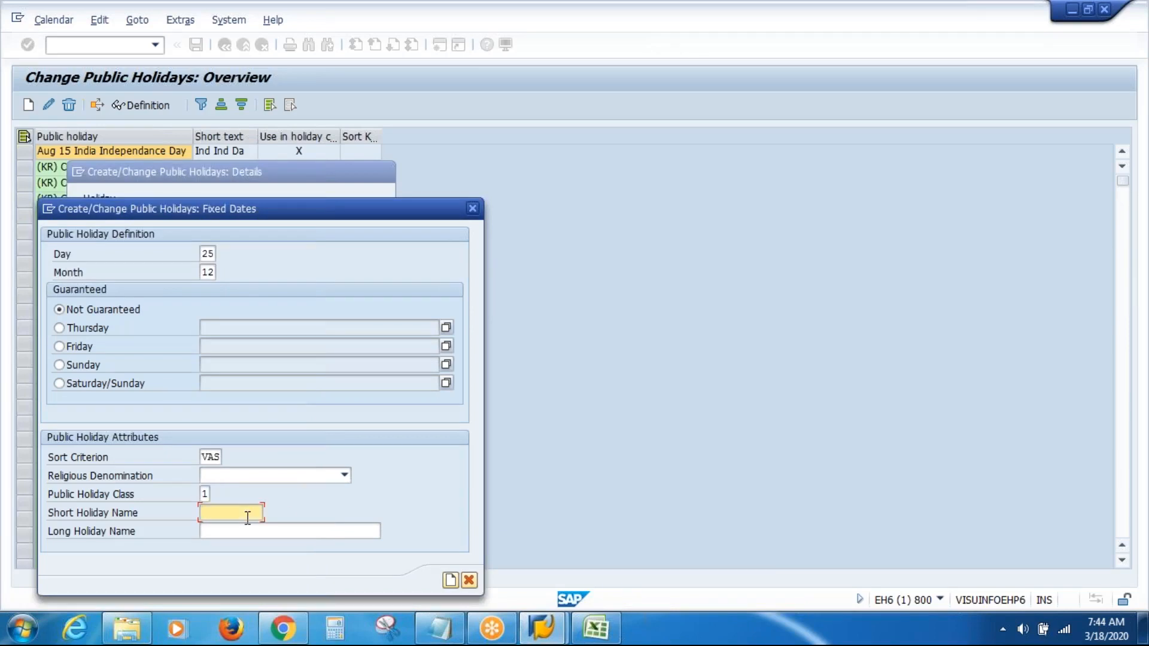
click(247, 513)
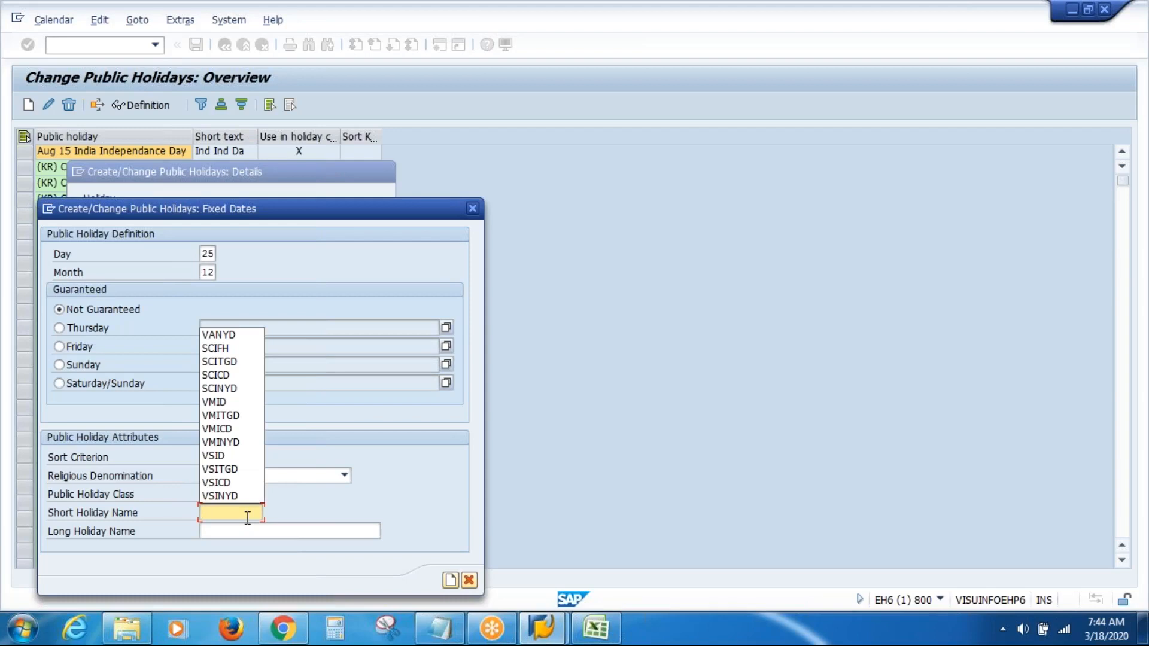
click(240, 337)
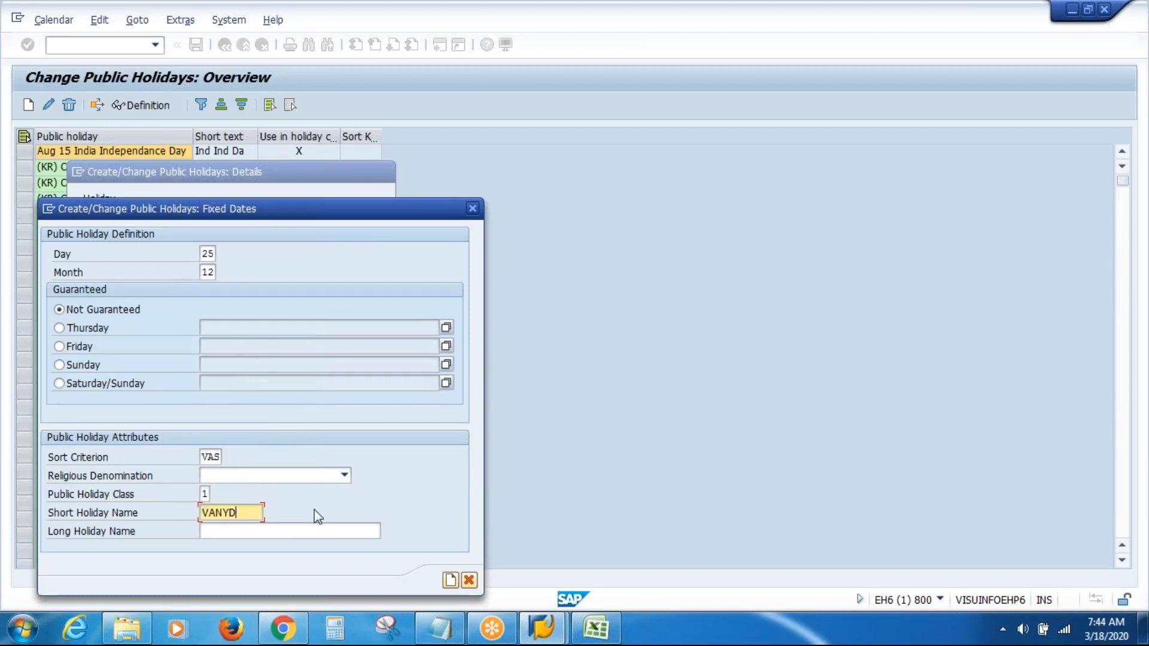
key(BackSpace)
key(BackSpace)
key(BackSpace)
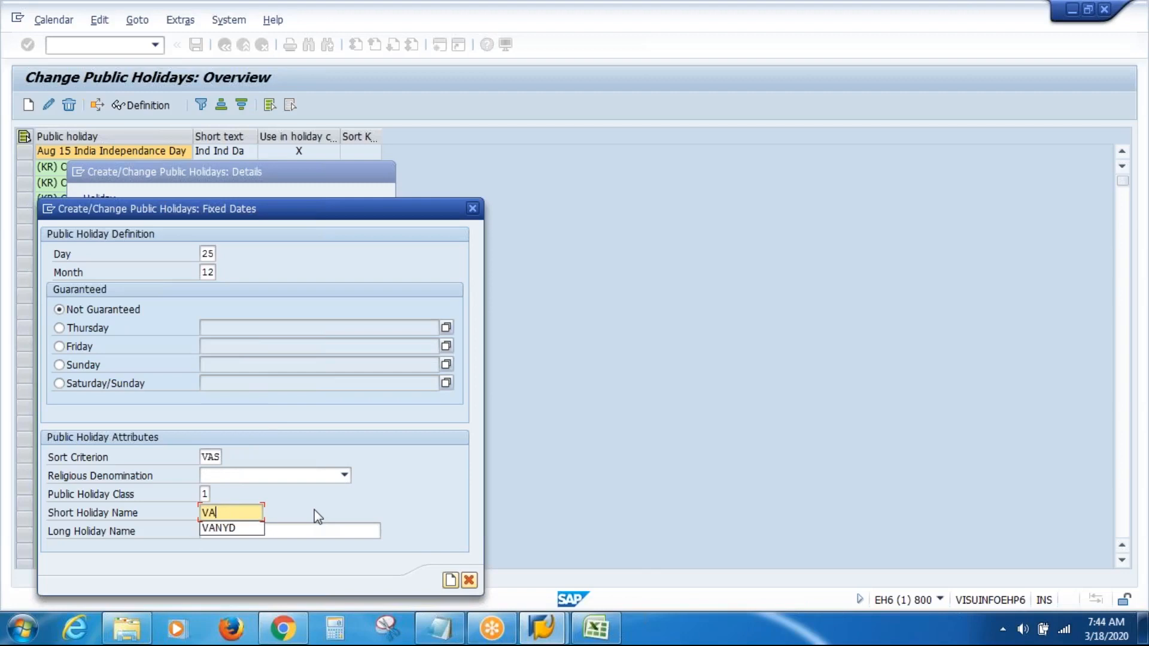
text(CD)
key(Tab)
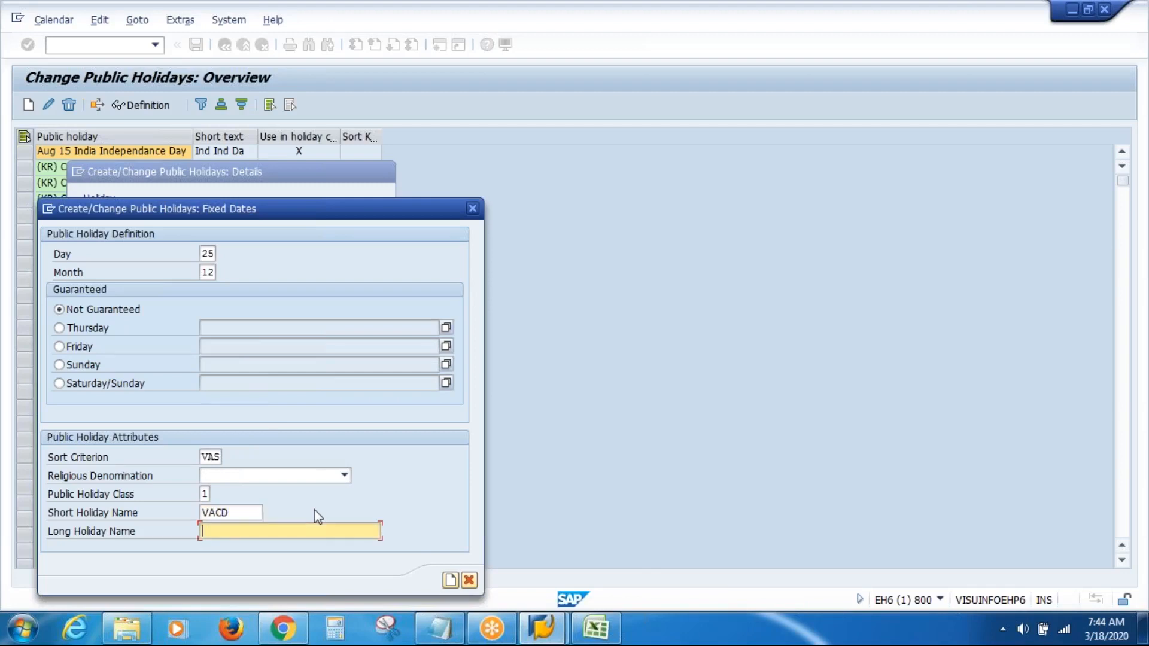
- Enter VAS Inc CD as the long holiday name, create the holiday, and accept the transport note
text(VAS O)
key(BackSpace)
text(Inc )
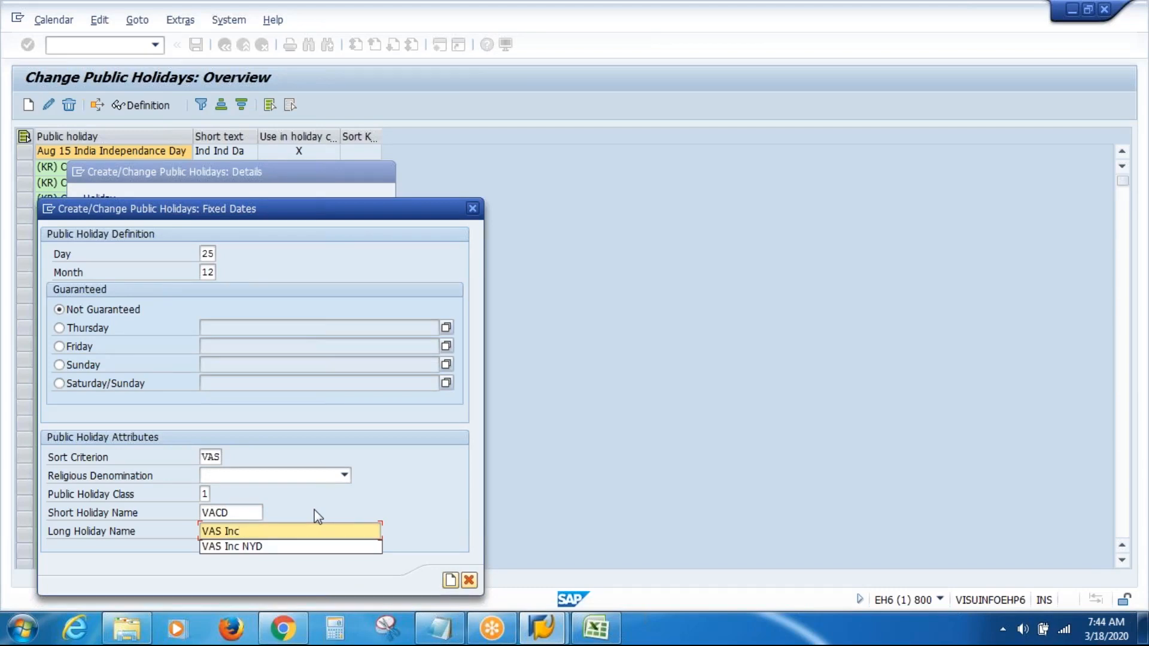
text(CD)
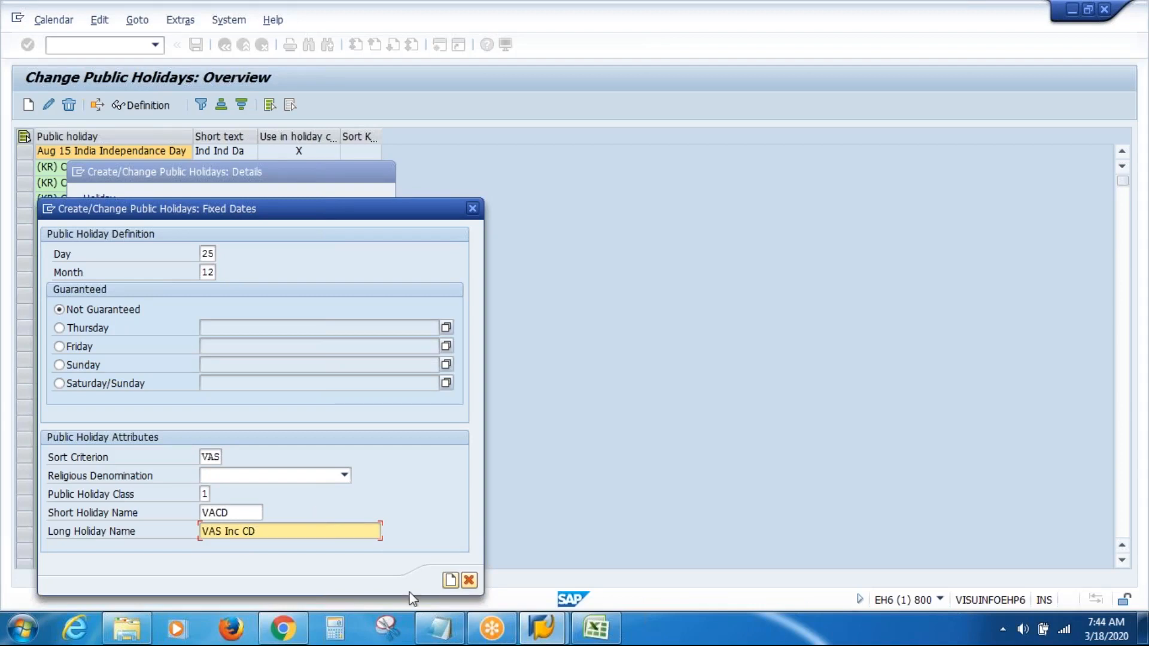
click(450, 579)
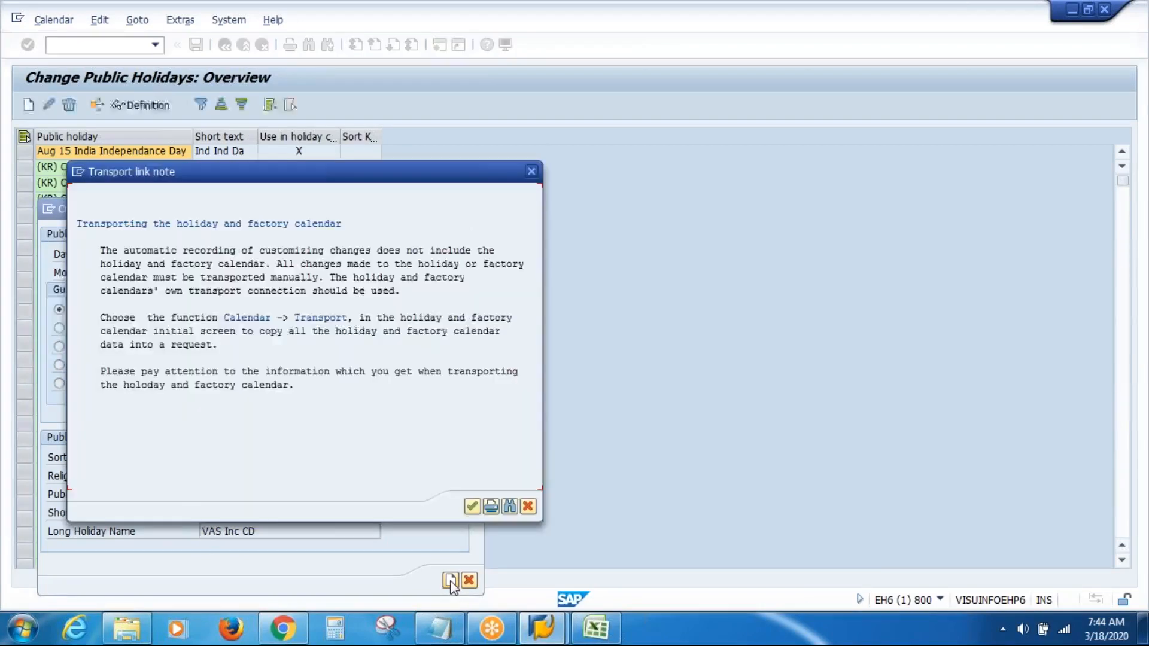
click(471, 506)
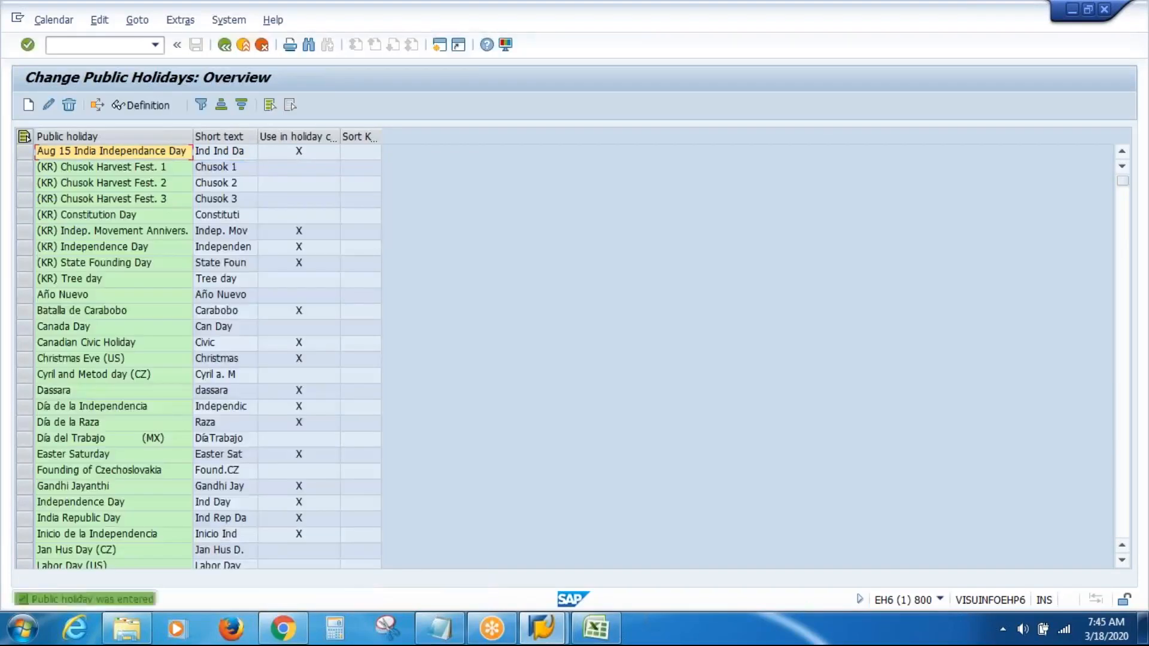
- Start a public holiday with a fixed day from date, on Thursday, at the earliest day 22 of month 11
click(29, 105)
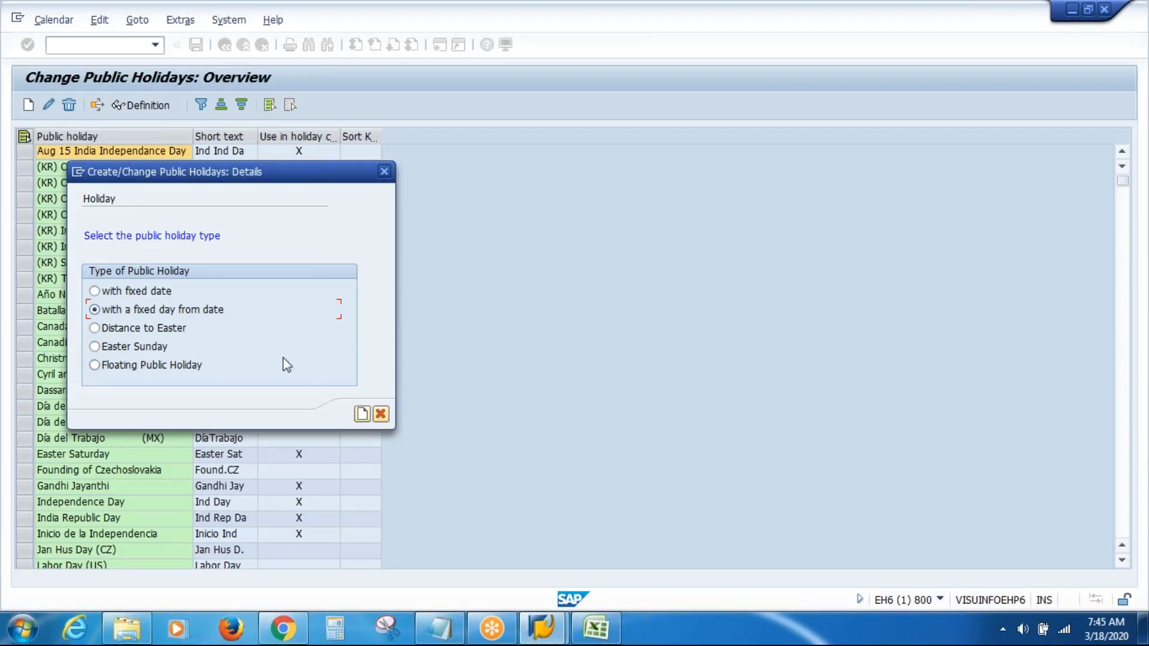
click(362, 414)
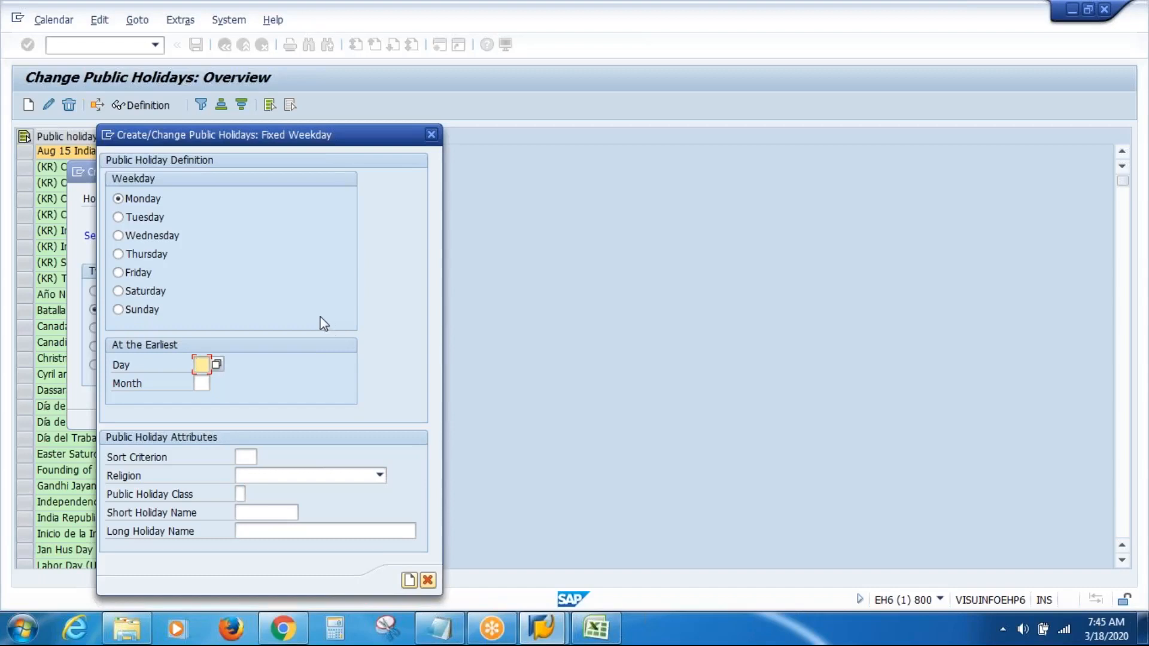
click(145, 255)
click(201, 383)
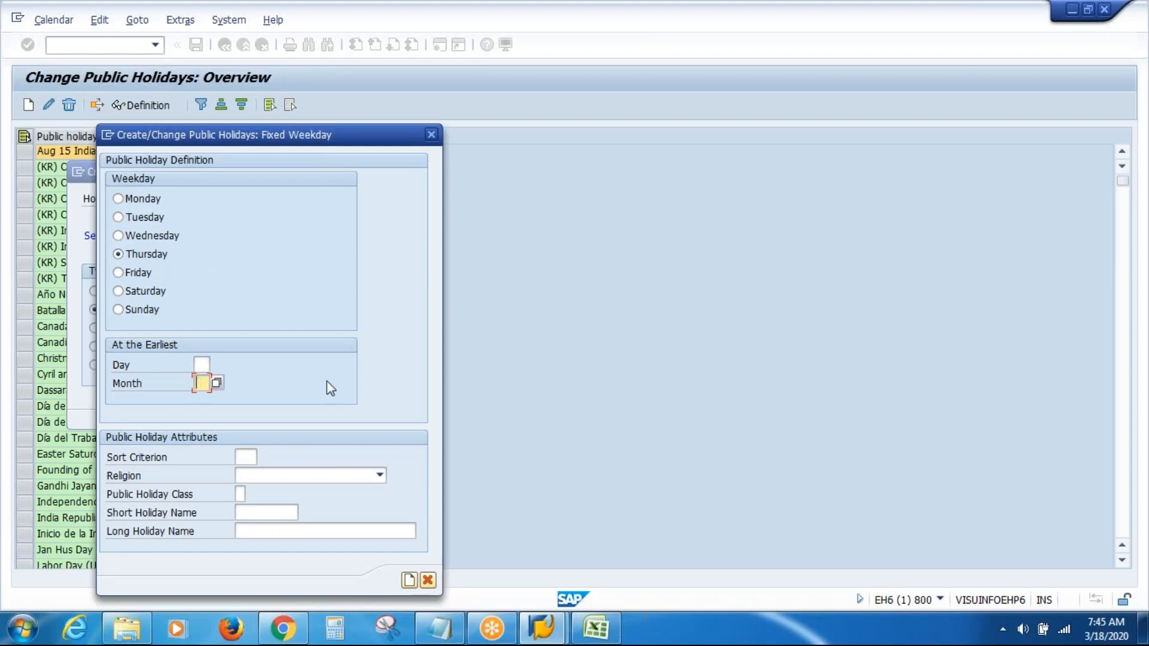
text(11)
click(200, 365)
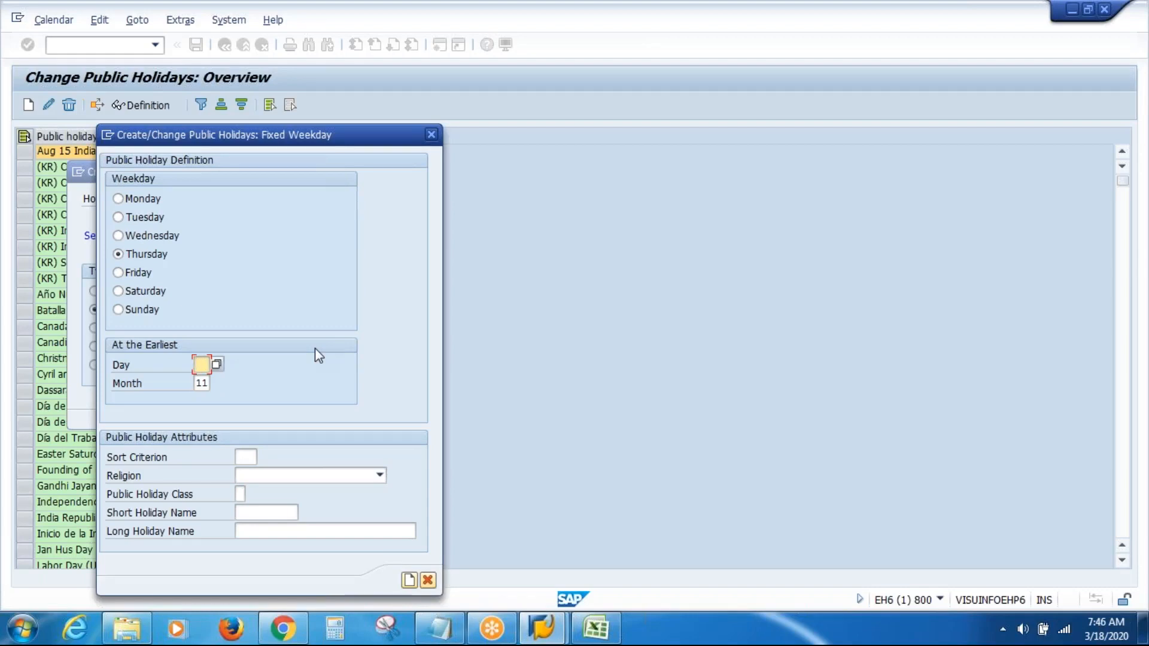
text(22)
click(118, 251)
- Set the Thursday holiday's sort criterion to VAS and its public holiday class to 1
click(248, 458)
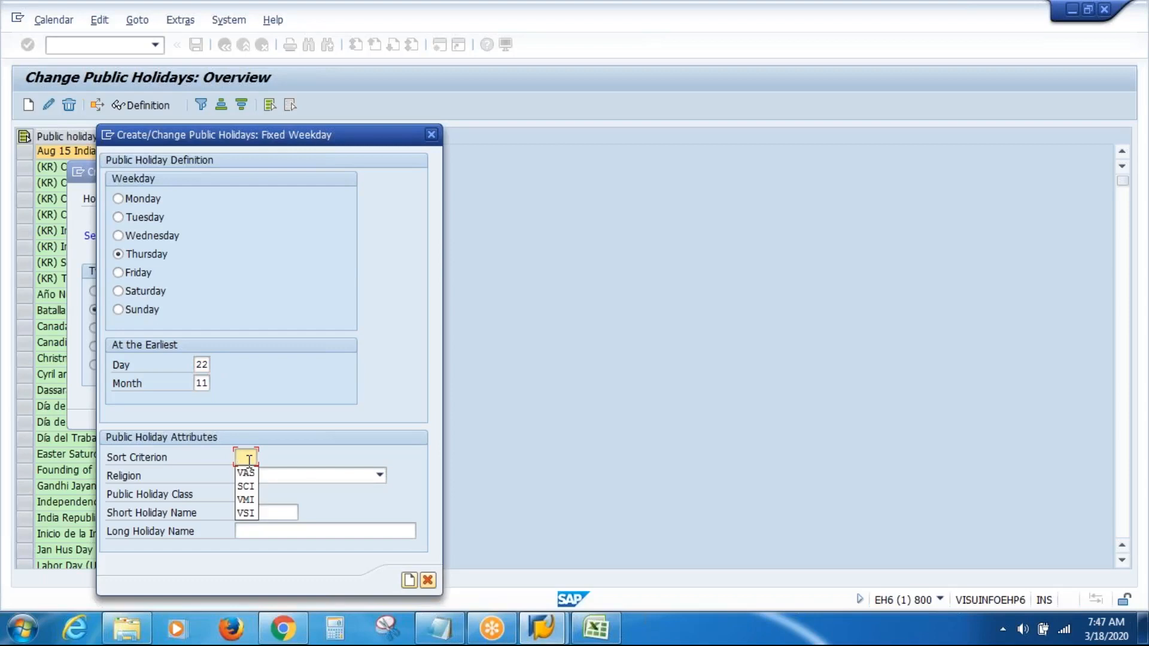
click(246, 472)
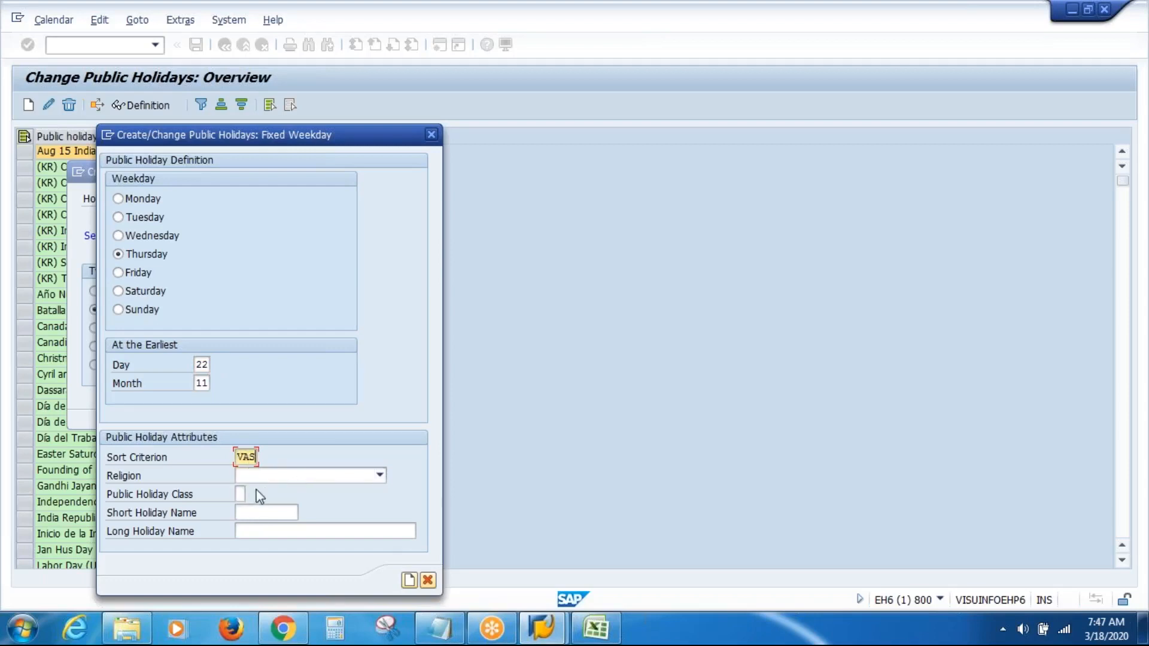
click(240, 494)
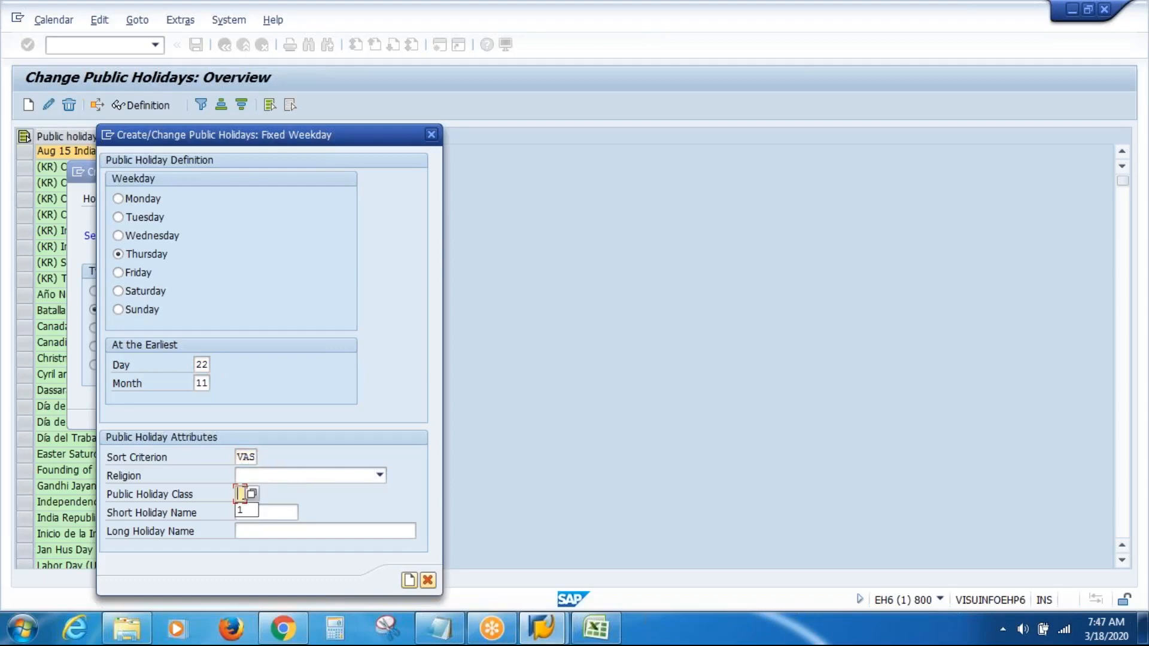
text(1)
- Enter VATGD as the short name of the Thursday holiday, adapting the earlier VACD entry
click(258, 510)
key(space)
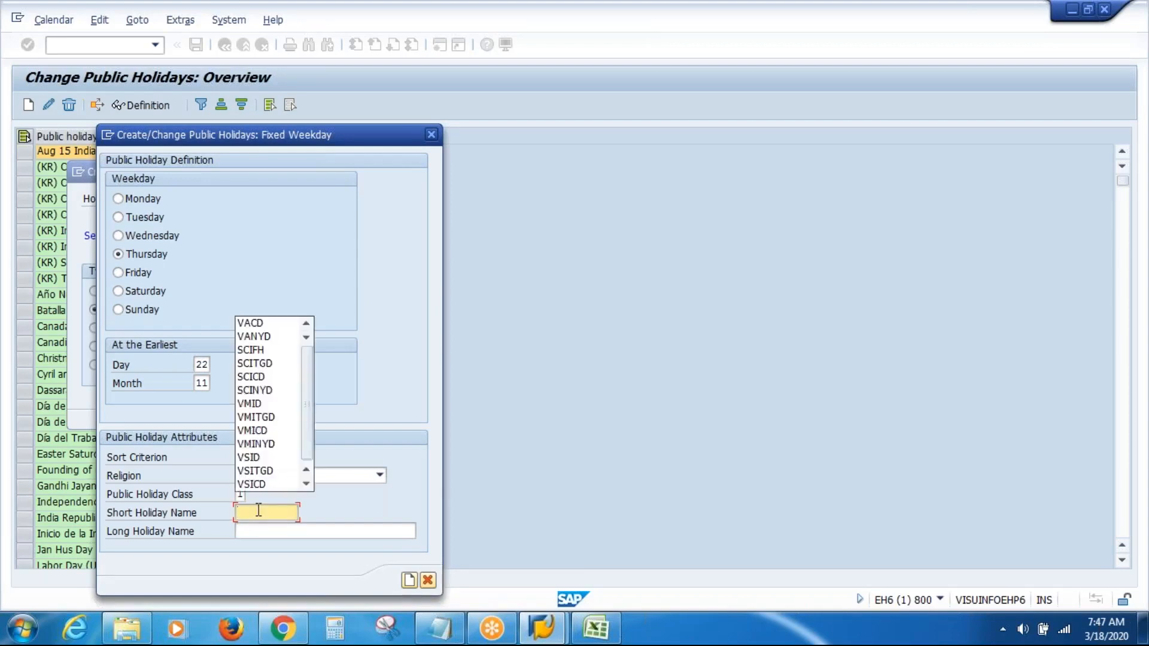
key(Down)
key(Return)
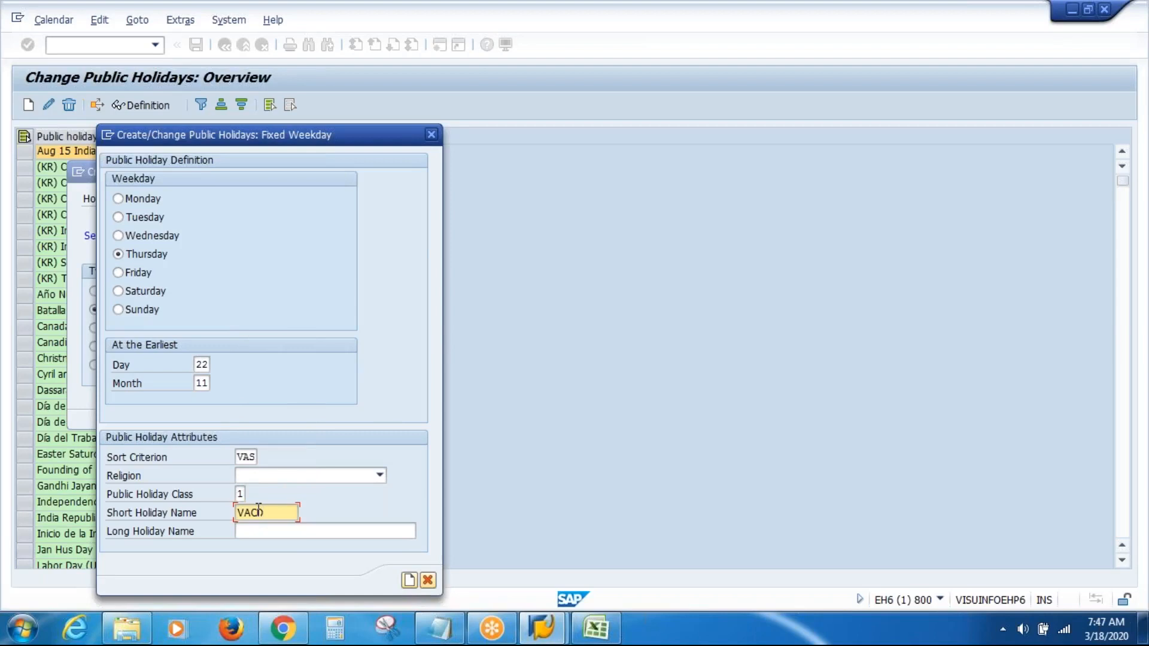
key(BackSpace)
key(BackSpace)
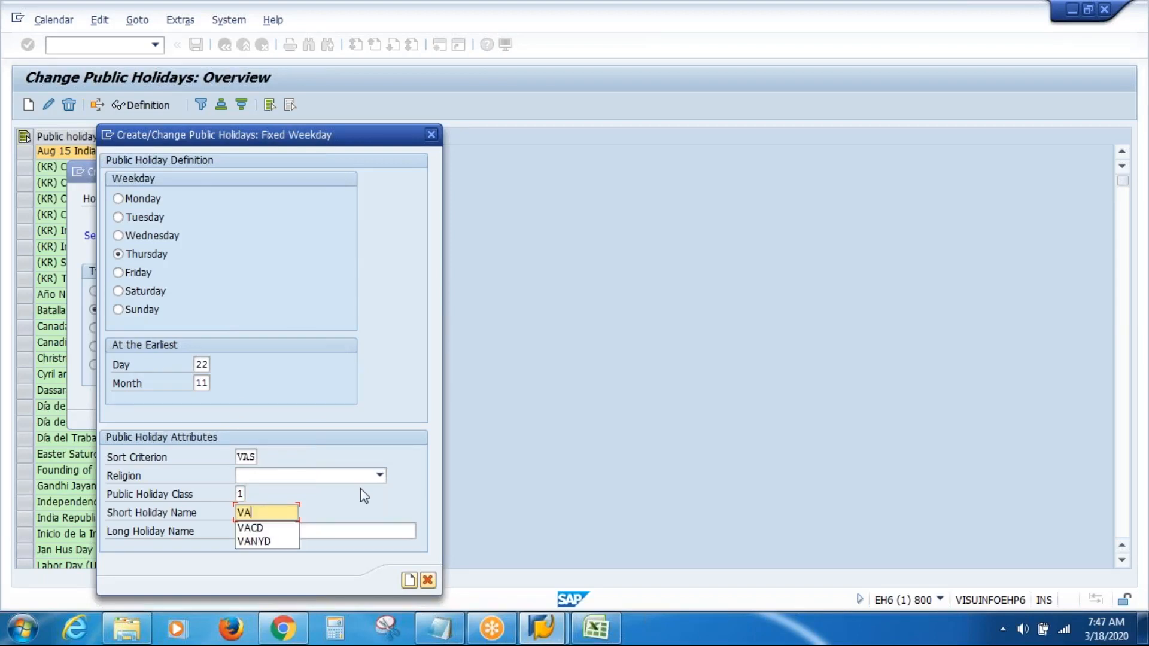
text(TGD)
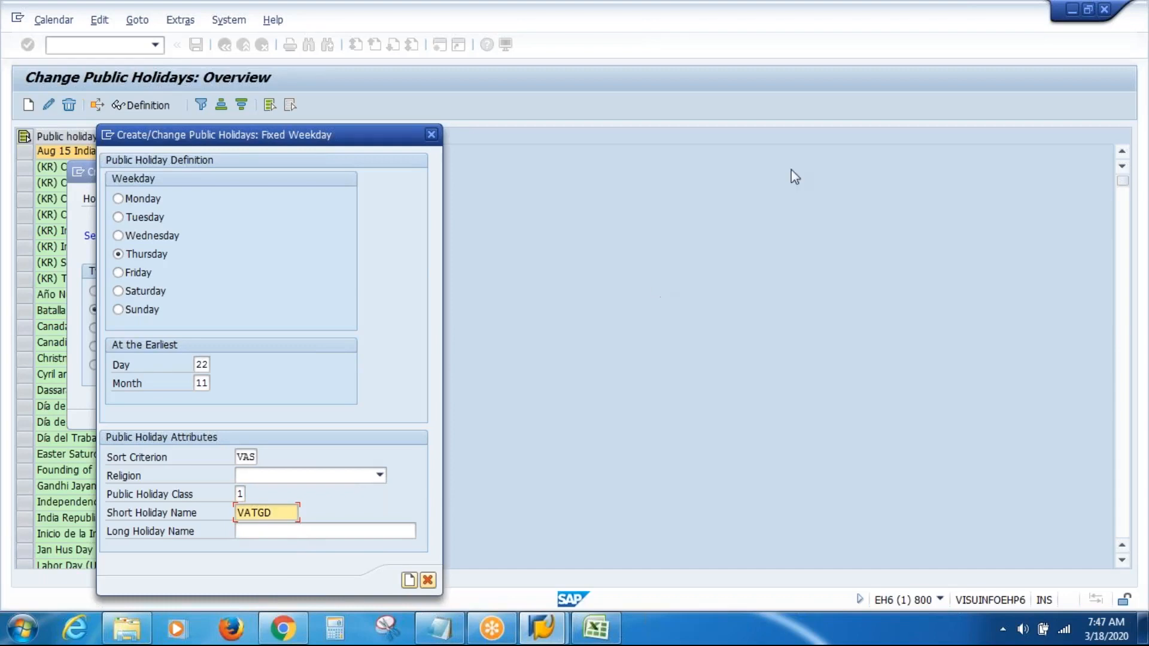
click(911, 27)
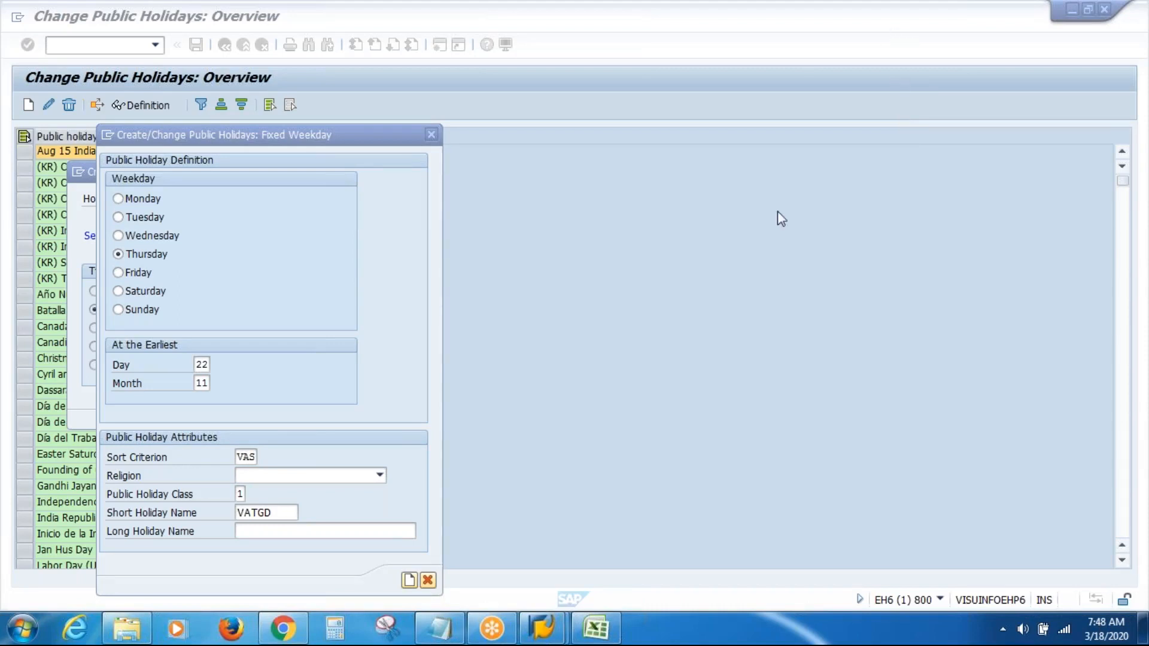
click(759, 236)
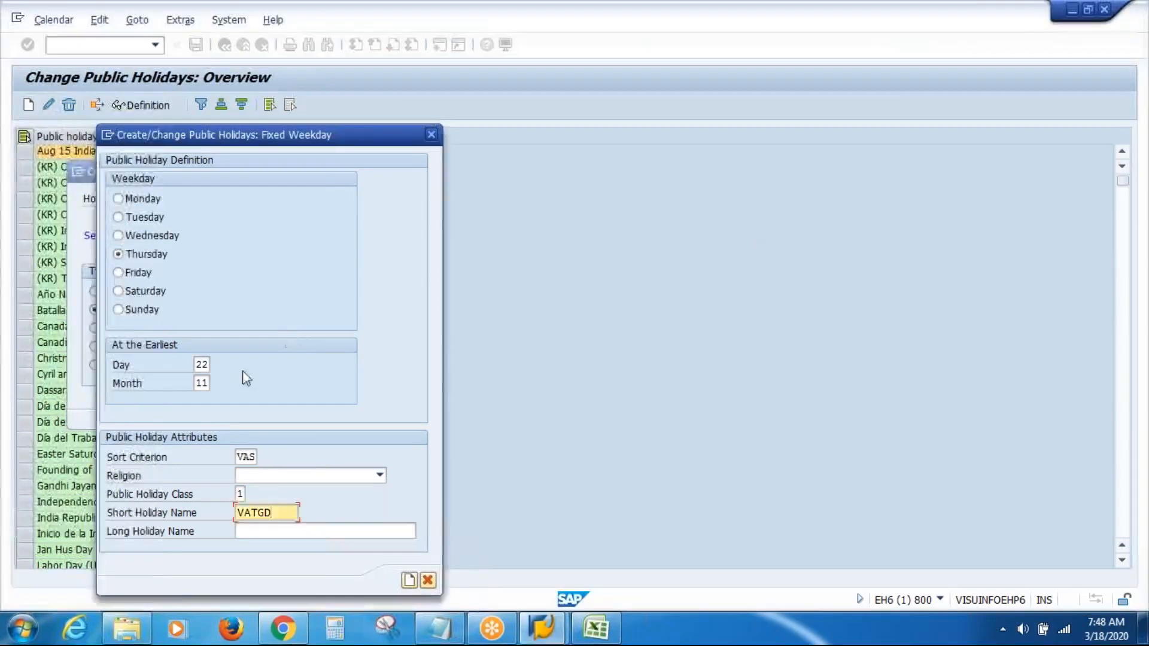
- Enter VAS Inc TGD as the long holiday name, adapting the earlier VAS Inc CD entry, and create the holiday
click(261, 529)
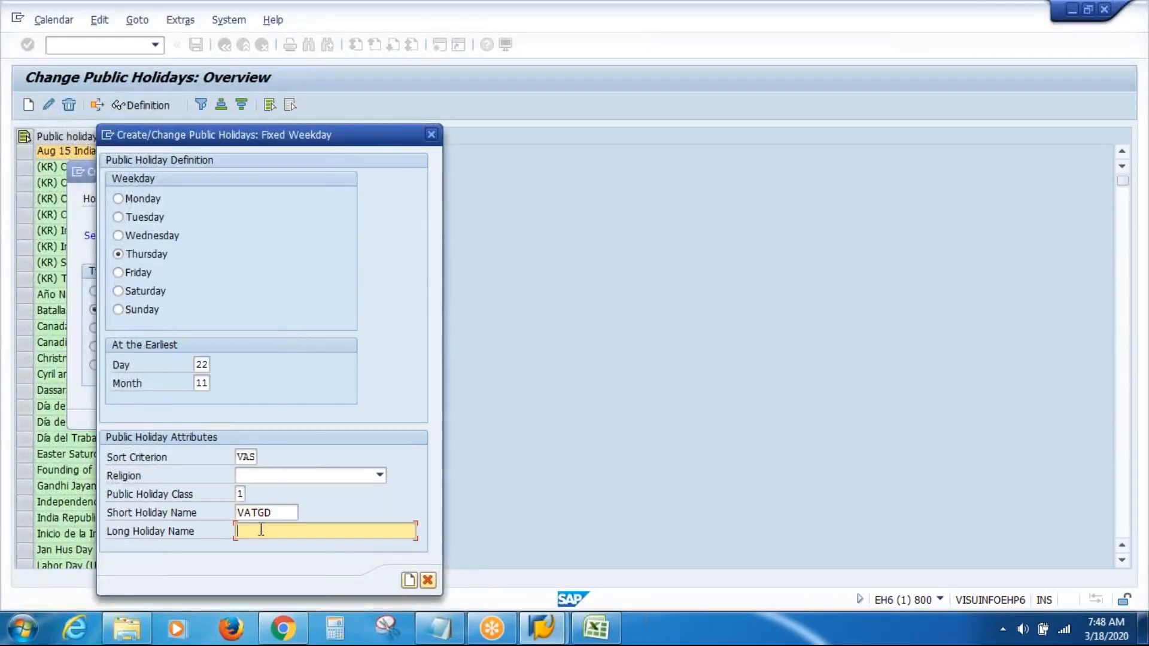
click(261, 530)
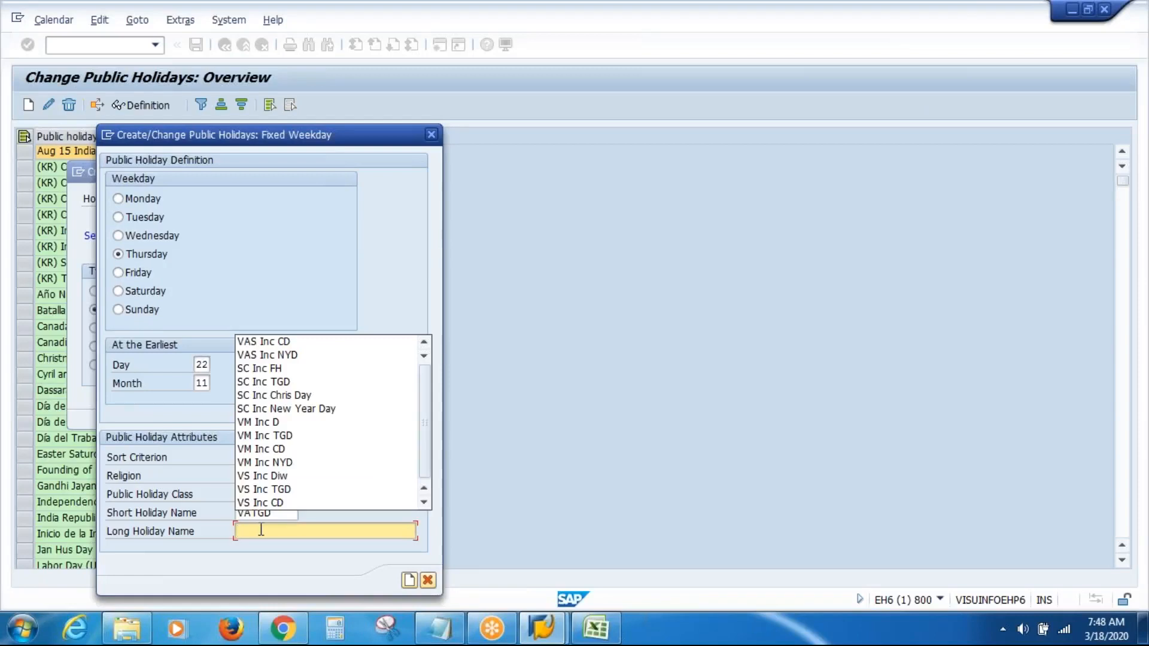
key(Down)
key(Return)
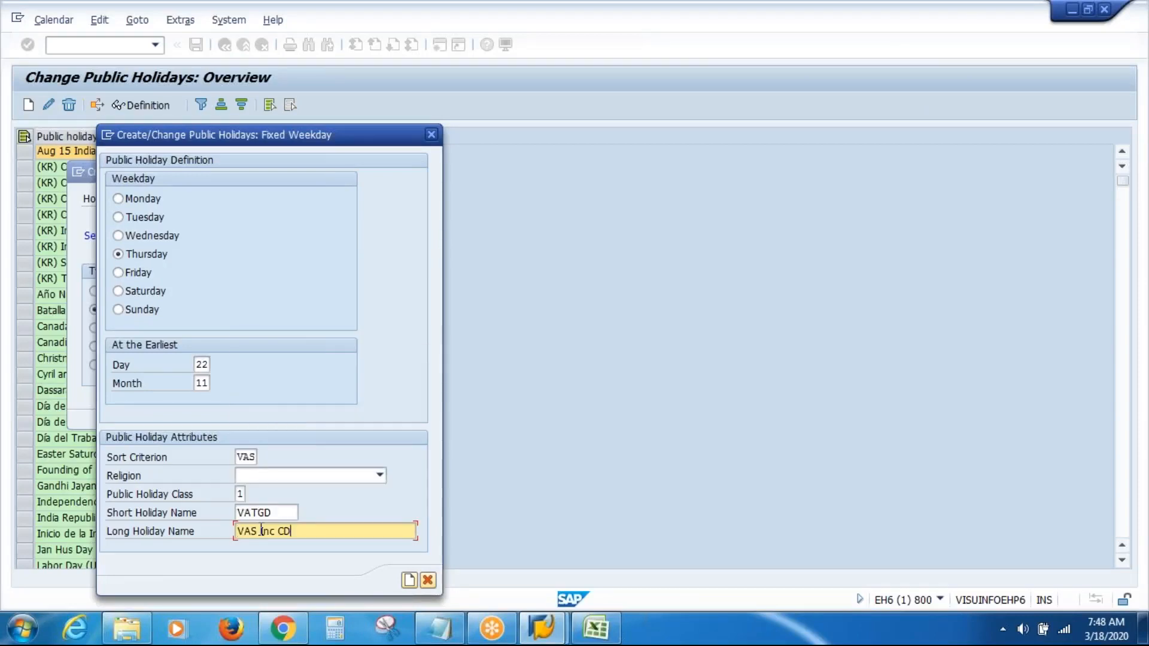
key(BackSpace)
key(BackSpace)
key(BackSpace)
text(TGD)
click(410, 580)
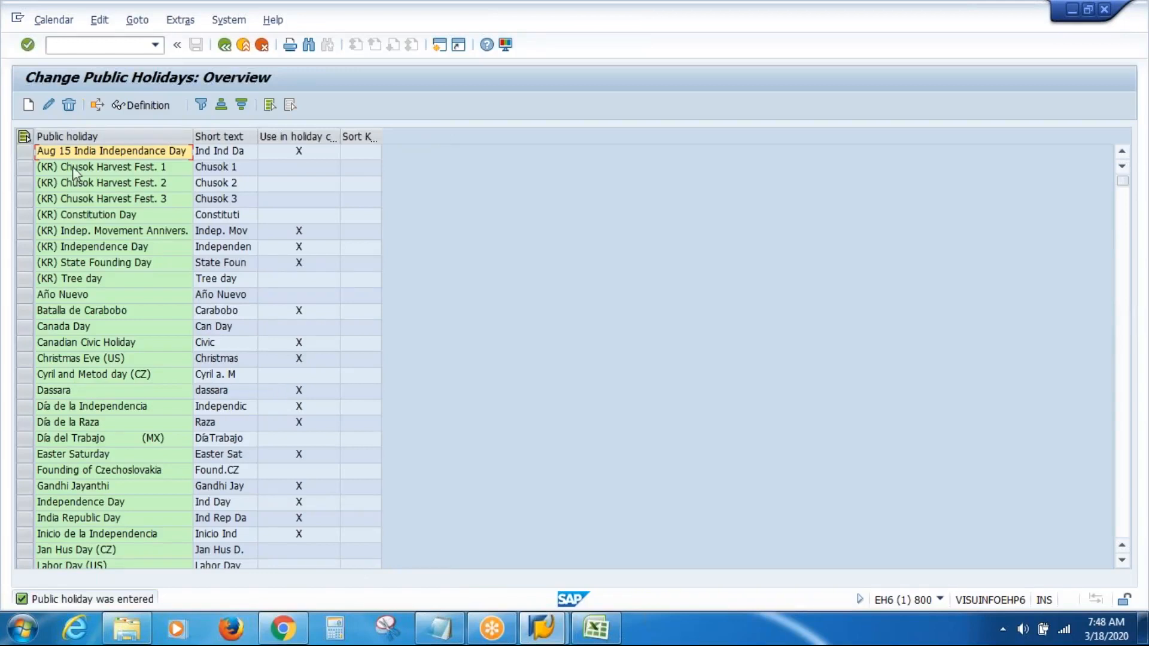
- Start a floating public holiday and enter its date as year 2020, month 04, day 05
click(28, 107)
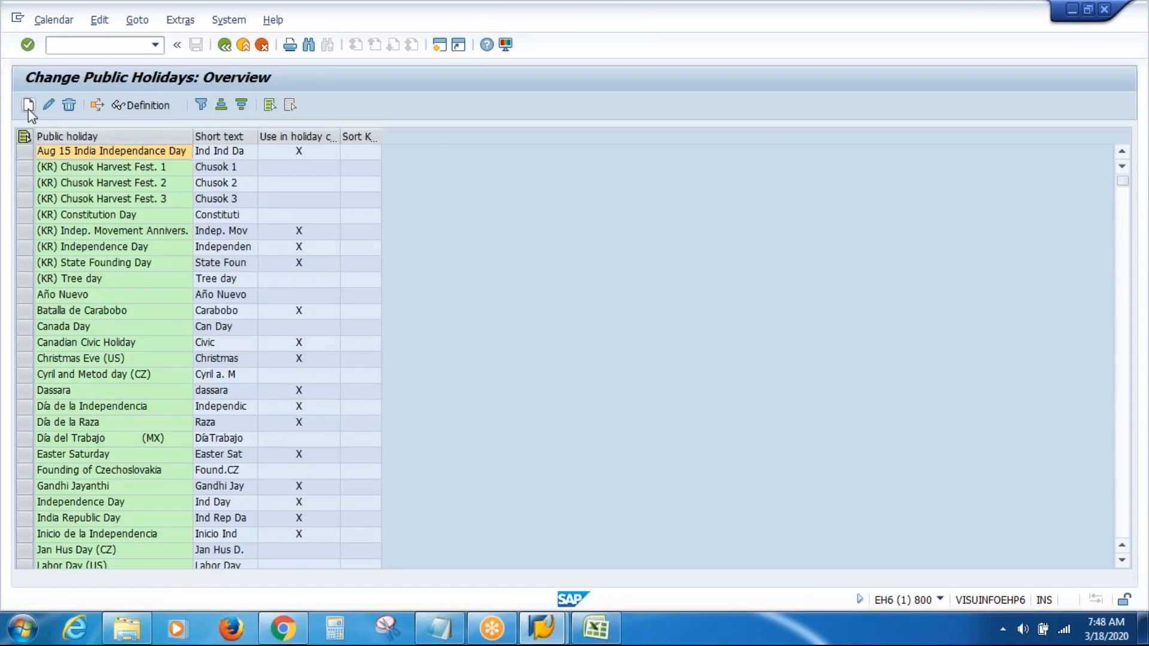
click(137, 367)
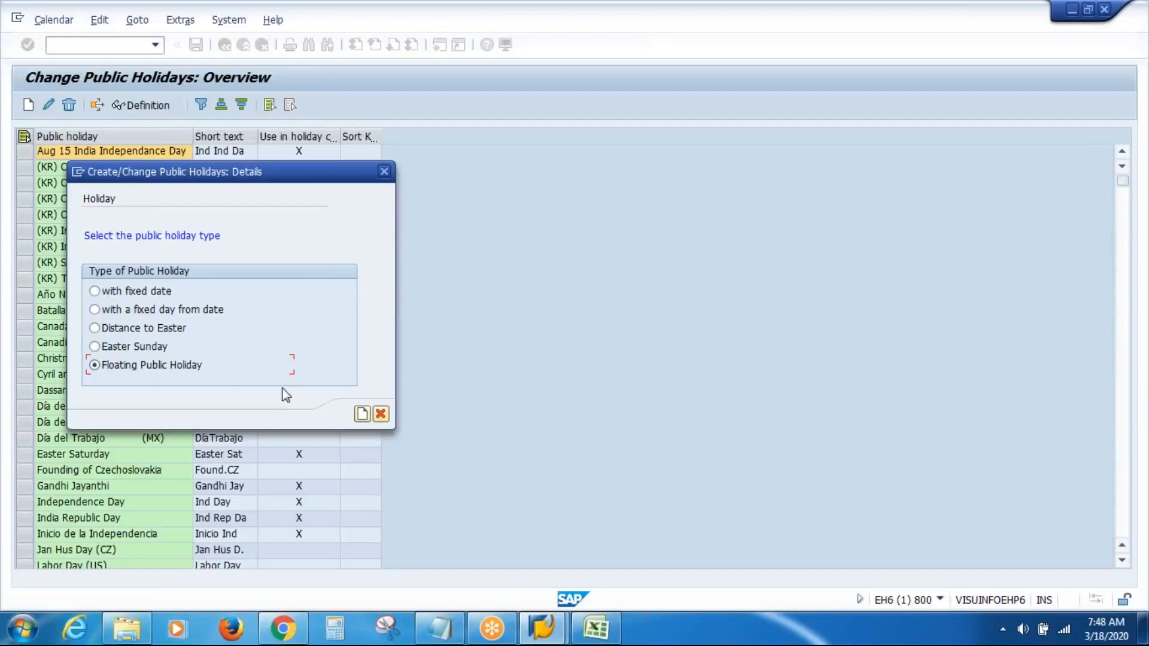
click(361, 415)
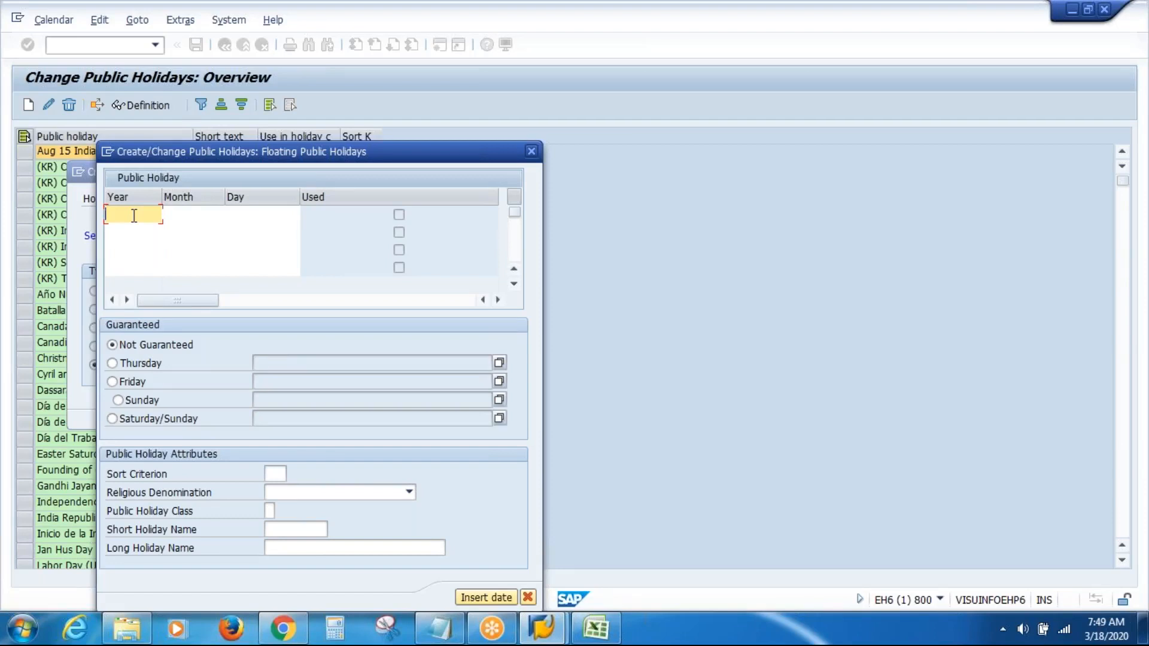
text(2020)
key(Tab)
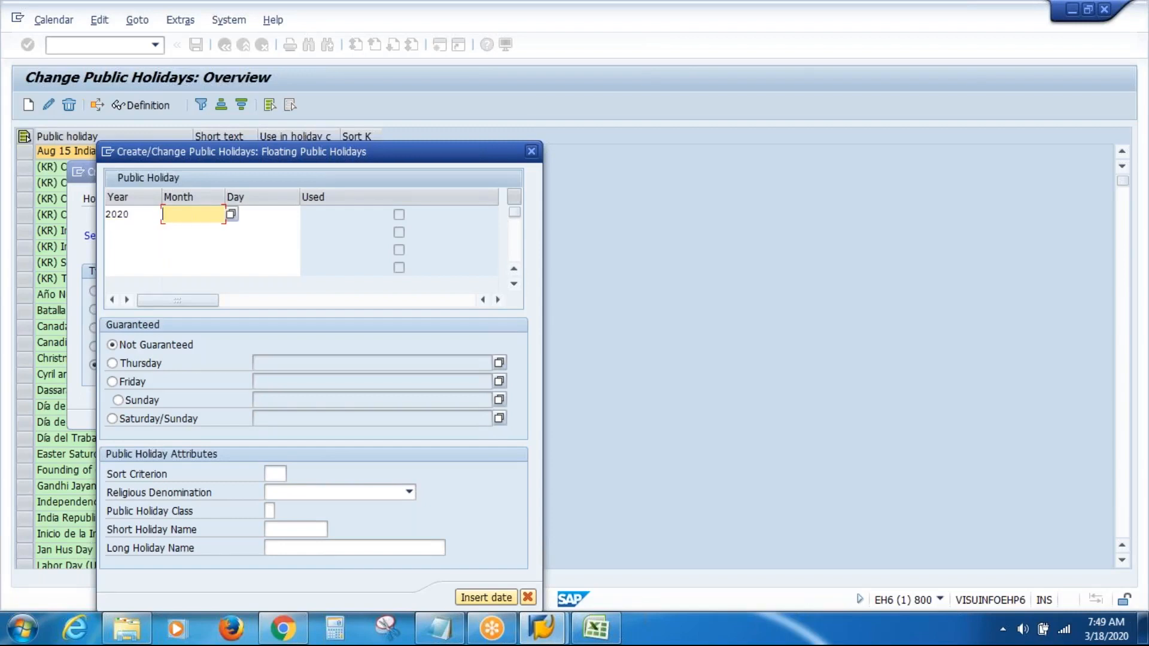
text(04)
key(Tab)
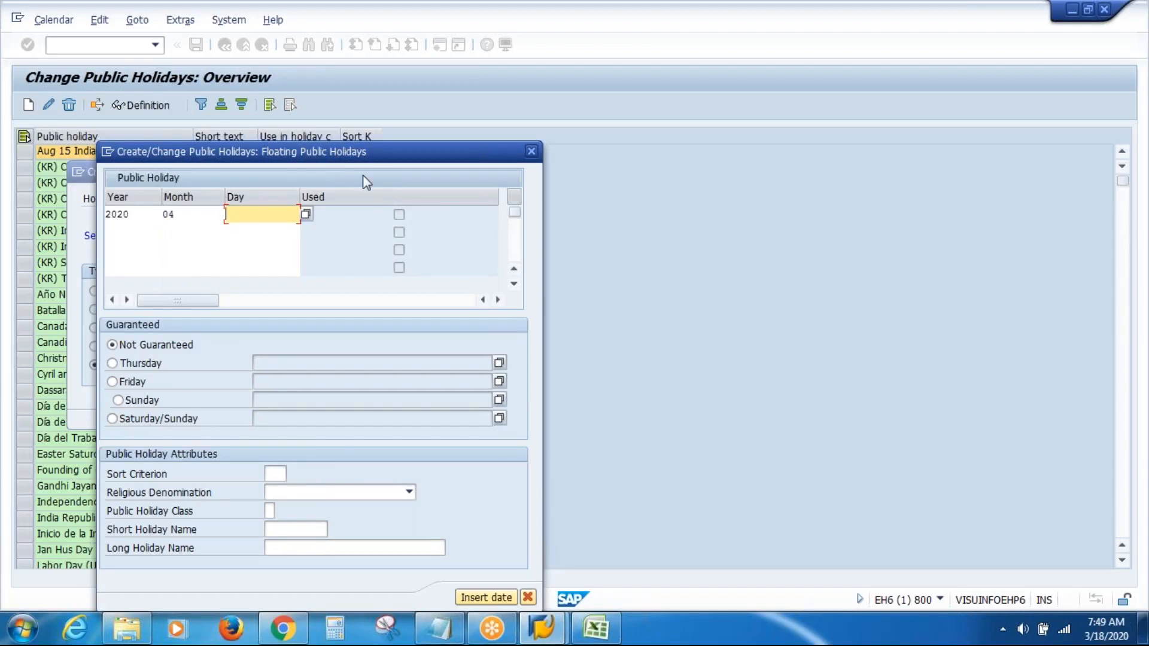
text(05)
- Set the floating holiday's sort criterion to VAS and its public holiday class to 1
click(272, 474)
click(275, 474)
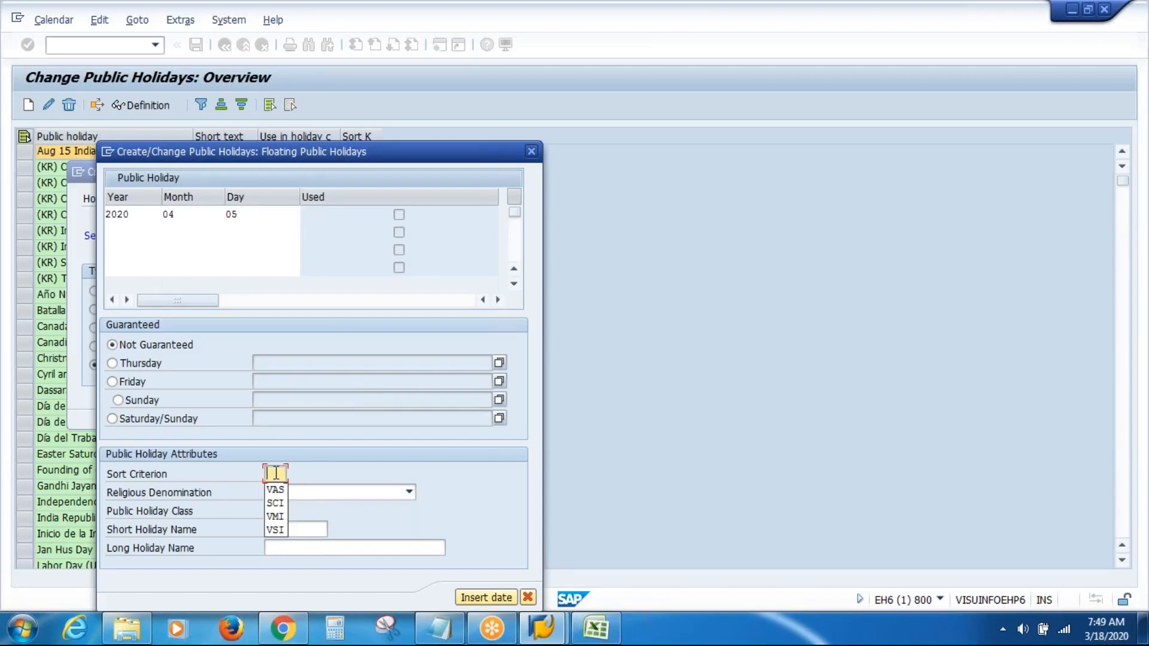
click(275, 489)
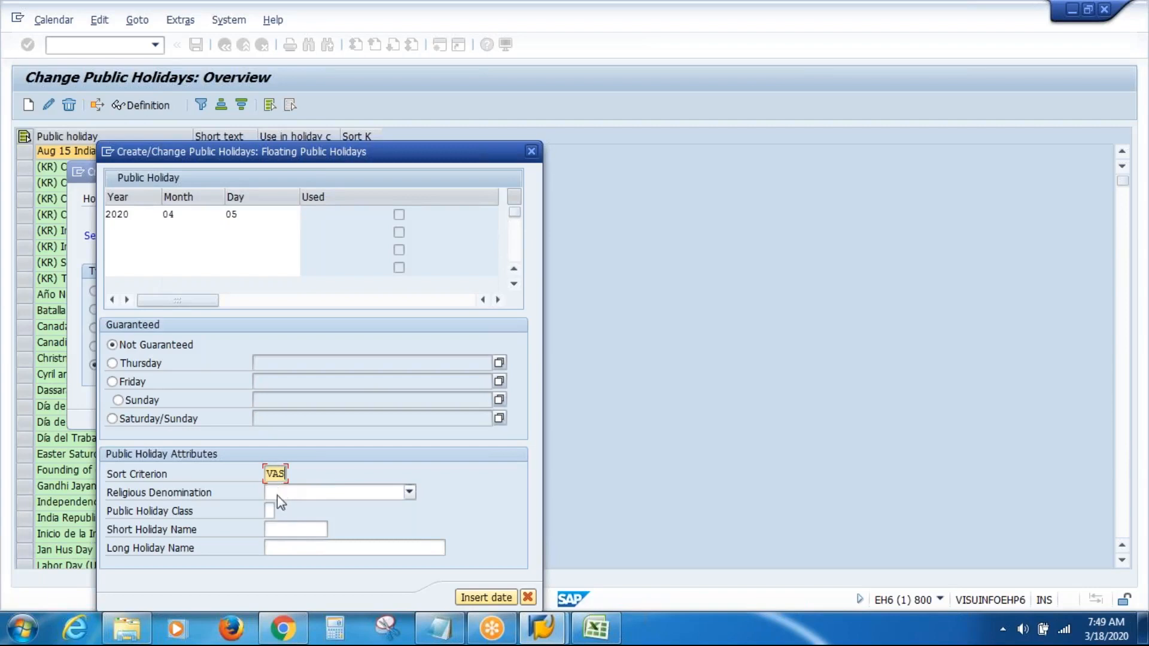
click(274, 512)
text(1)
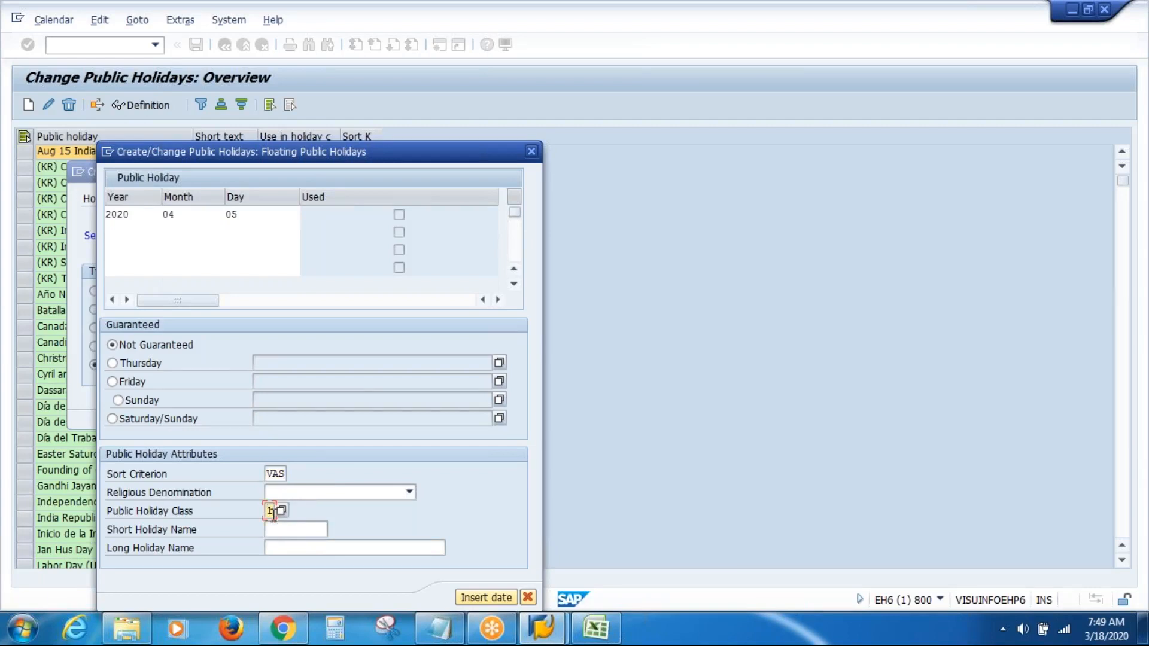
- Enter VARN as the floating holiday's short name, adapting the earlier VATGD entry
click(277, 530)
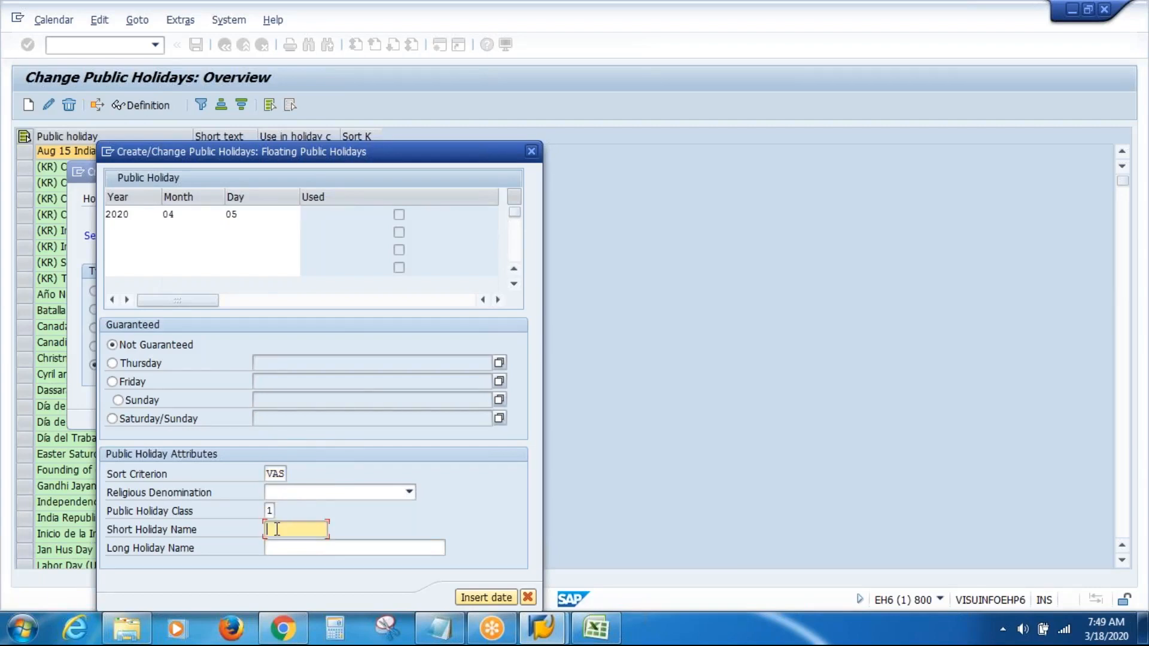
click(277, 529)
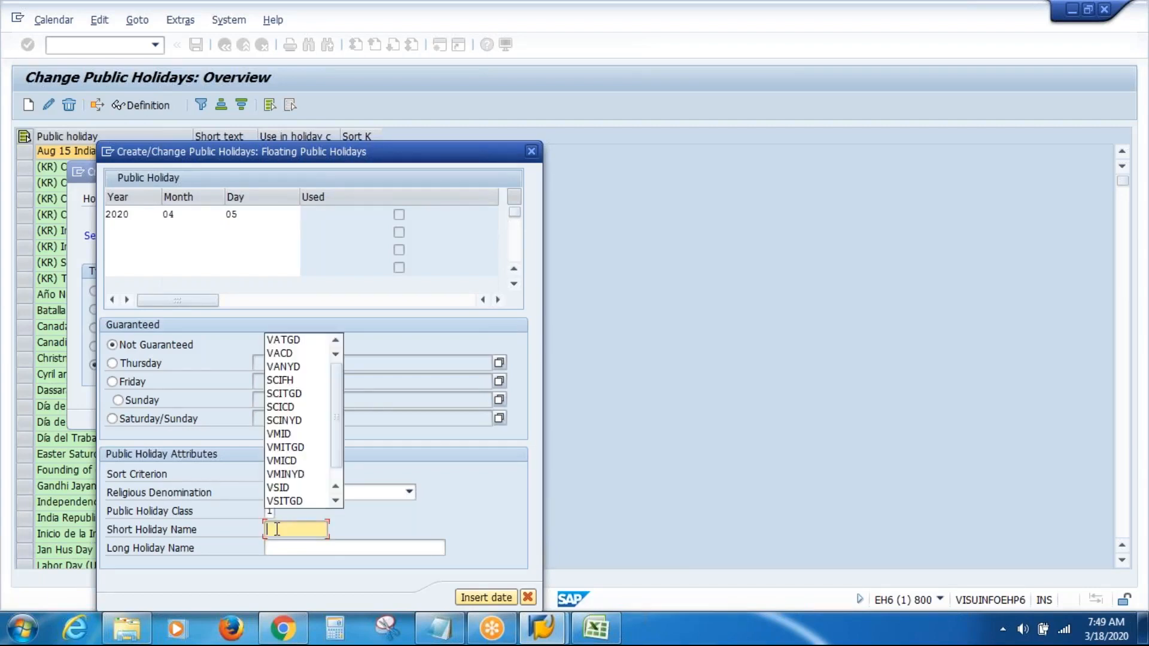
click(299, 341)
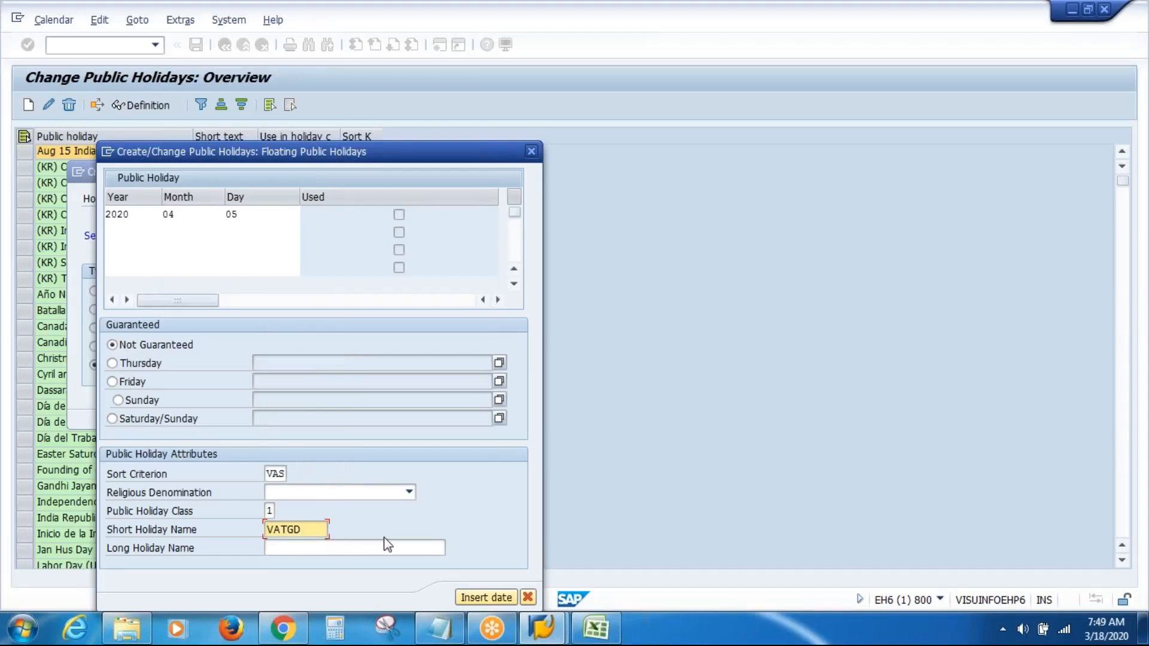
key(BackSpace)
key(BackSpace)
key(BackSpace)
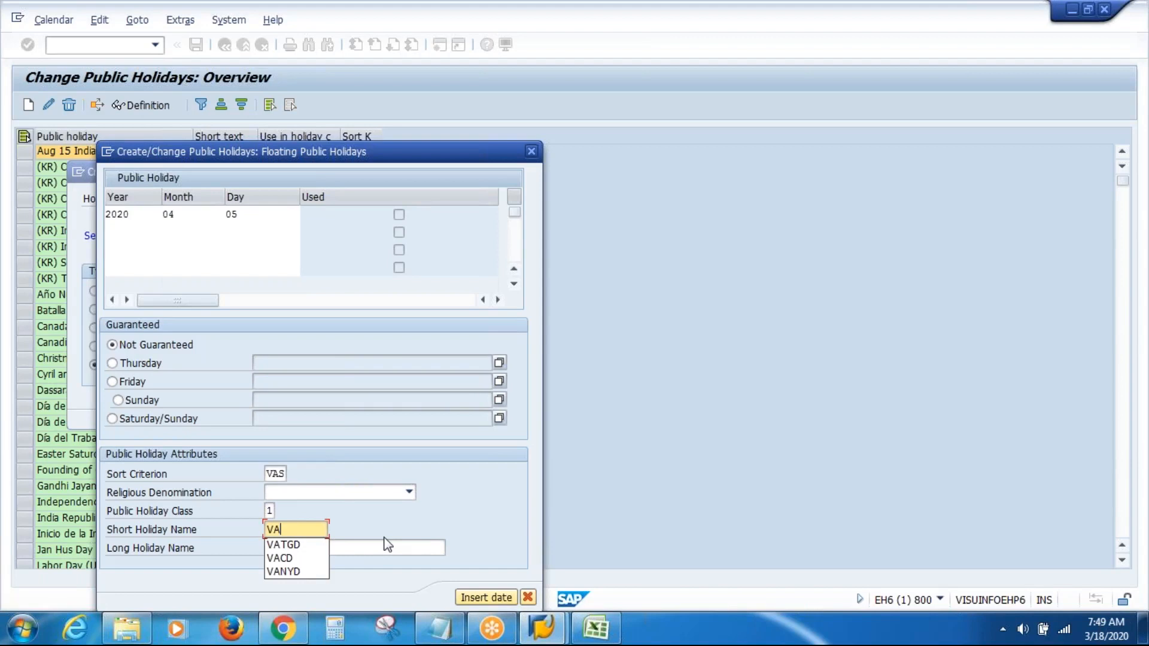
text(RN)
- Enter VAS Inc RN as the long holiday name, insert the date, and create the floating holiday
click(370, 547)
text(VA)
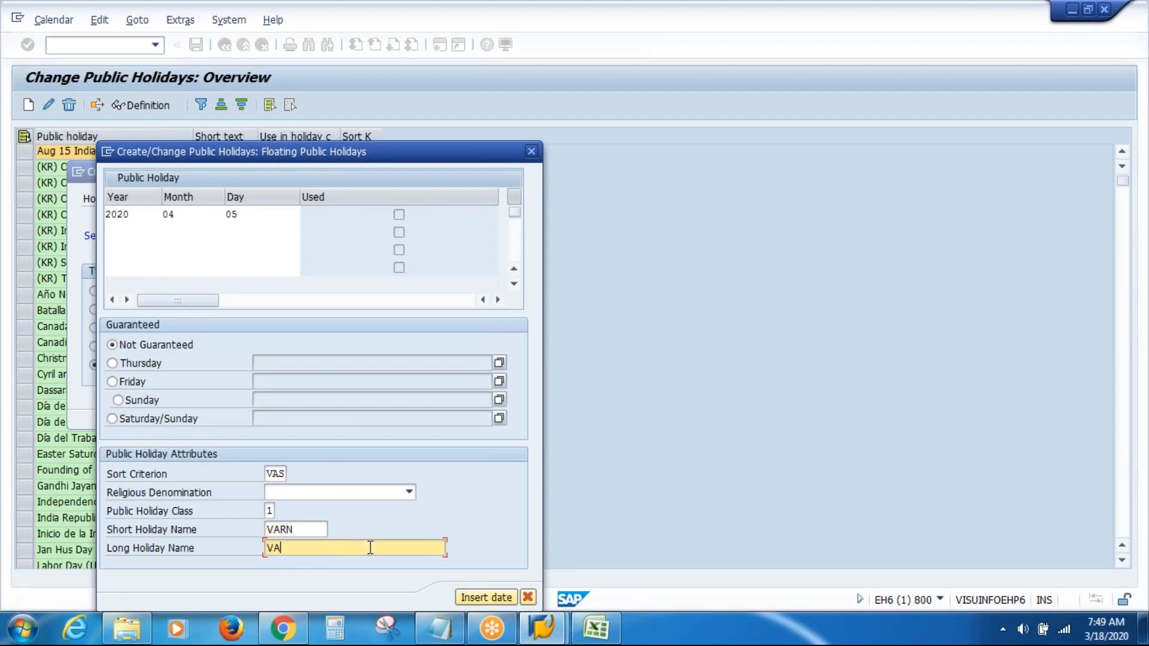
text(S Inc RN)
click(482, 599)
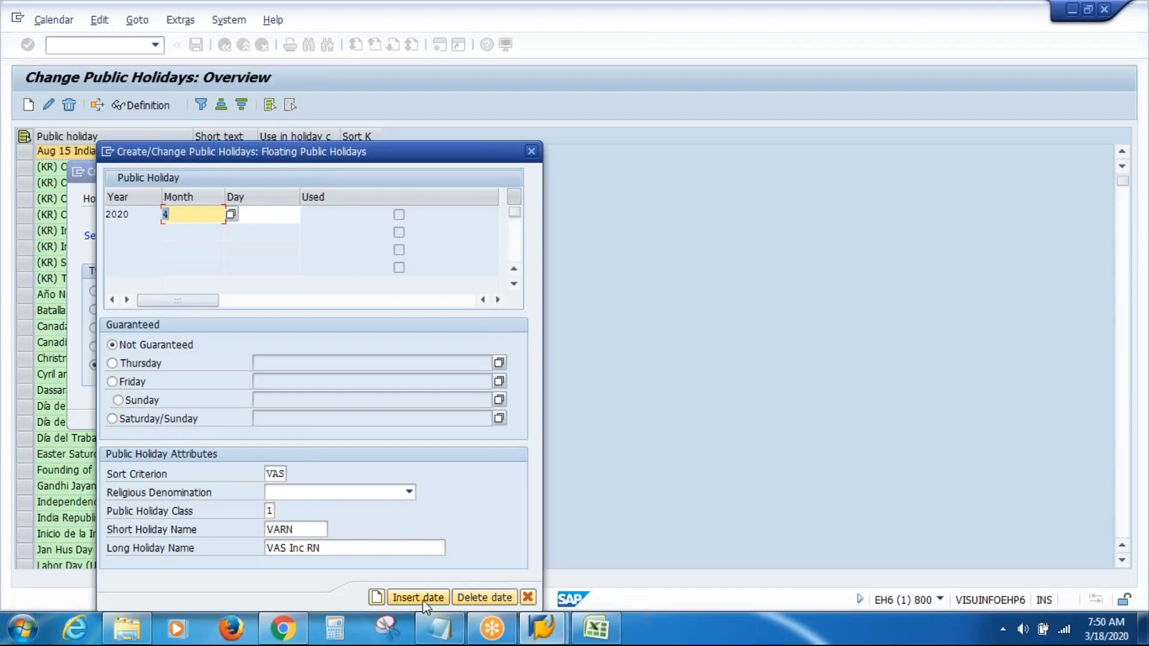
click(375, 600)
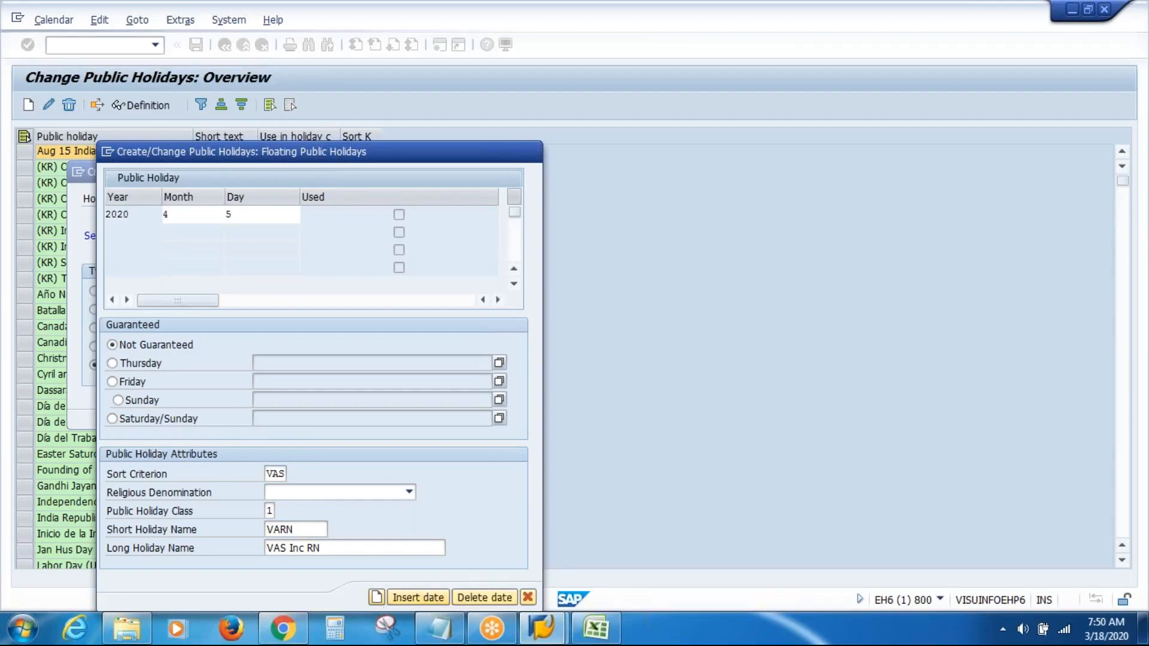
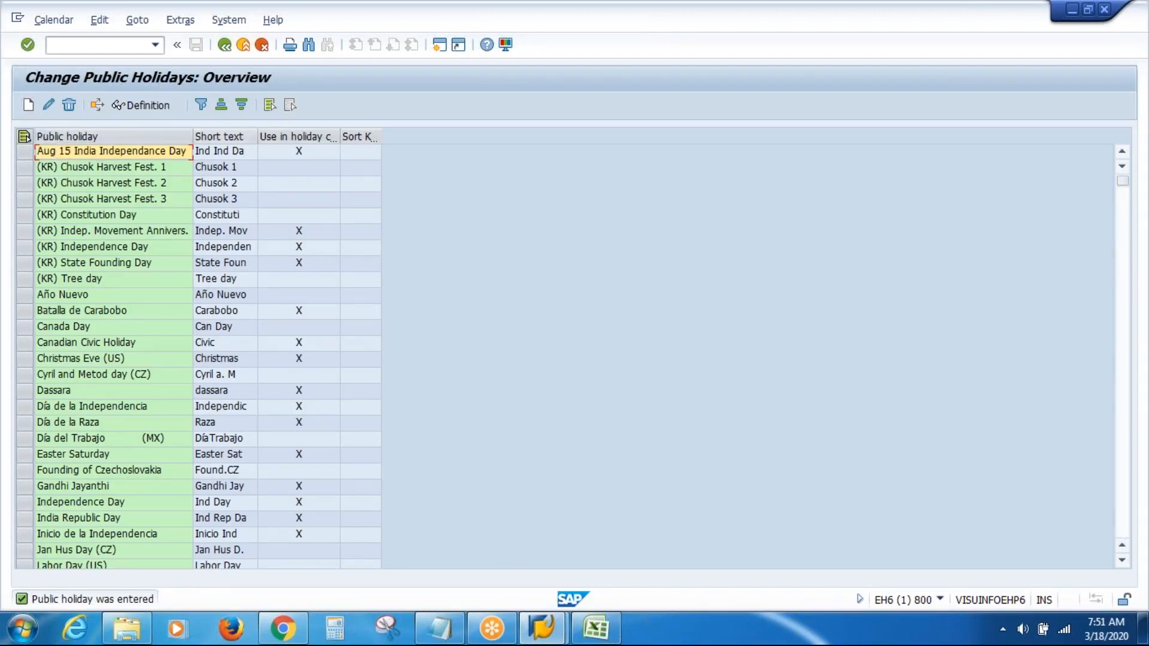
- Find the holidays with sort key VAS in the overview and open the VAS Inc RN floating holiday's details for changing
click(1124, 243)
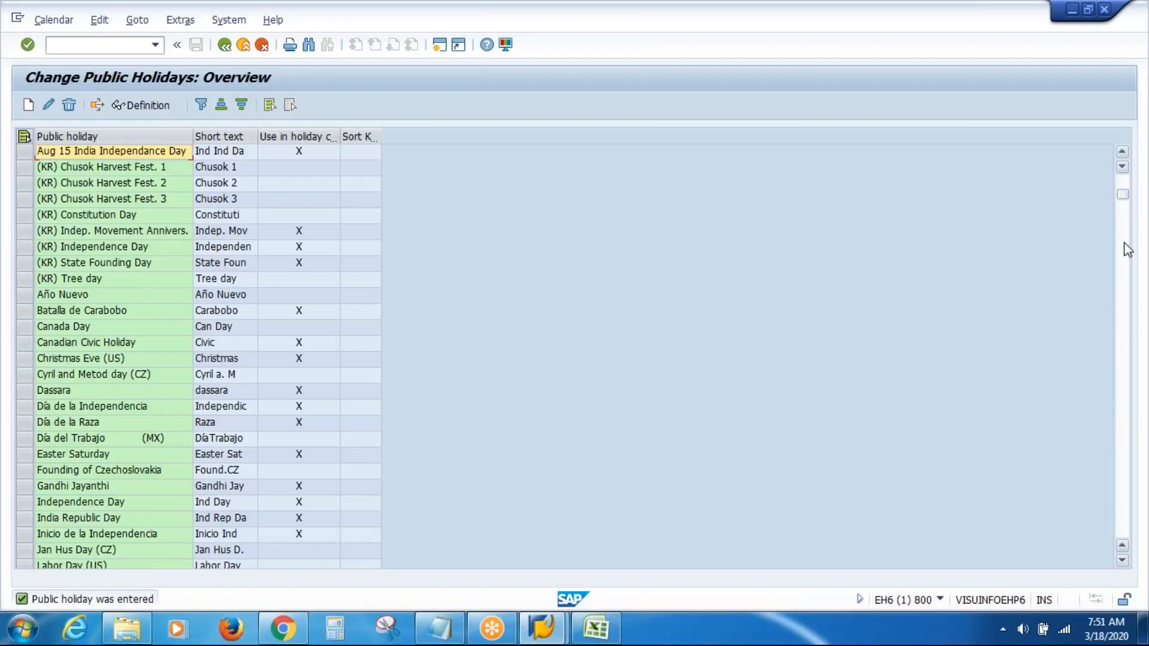
click(1126, 305)
click(1125, 353)
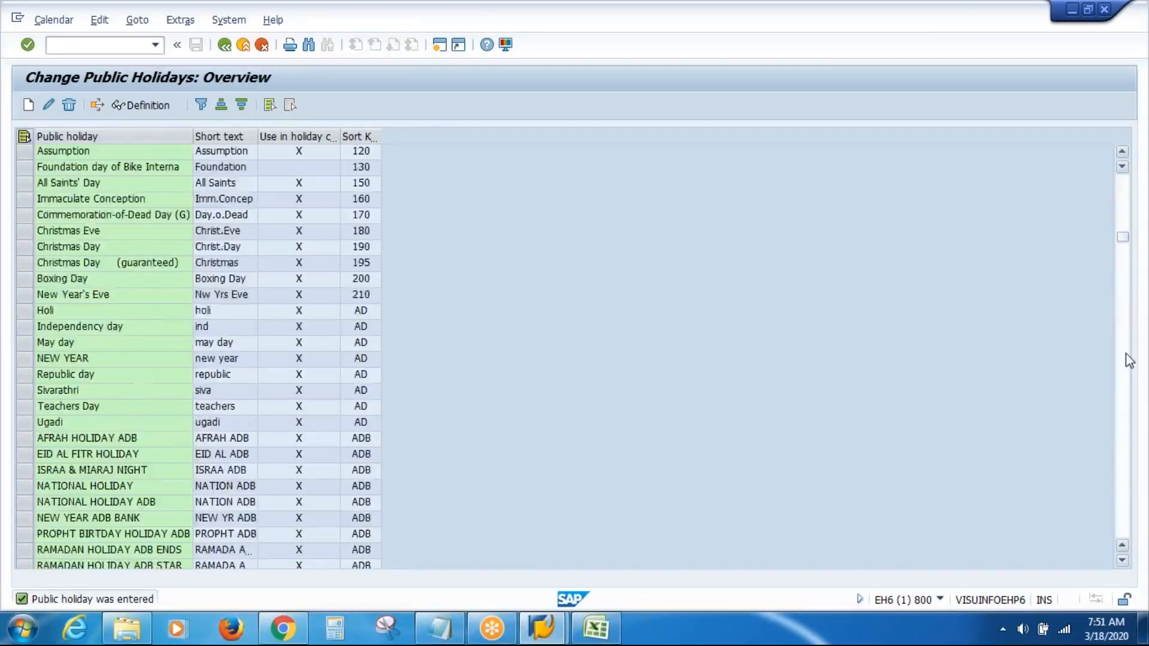
click(1125, 353)
click(1121, 419)
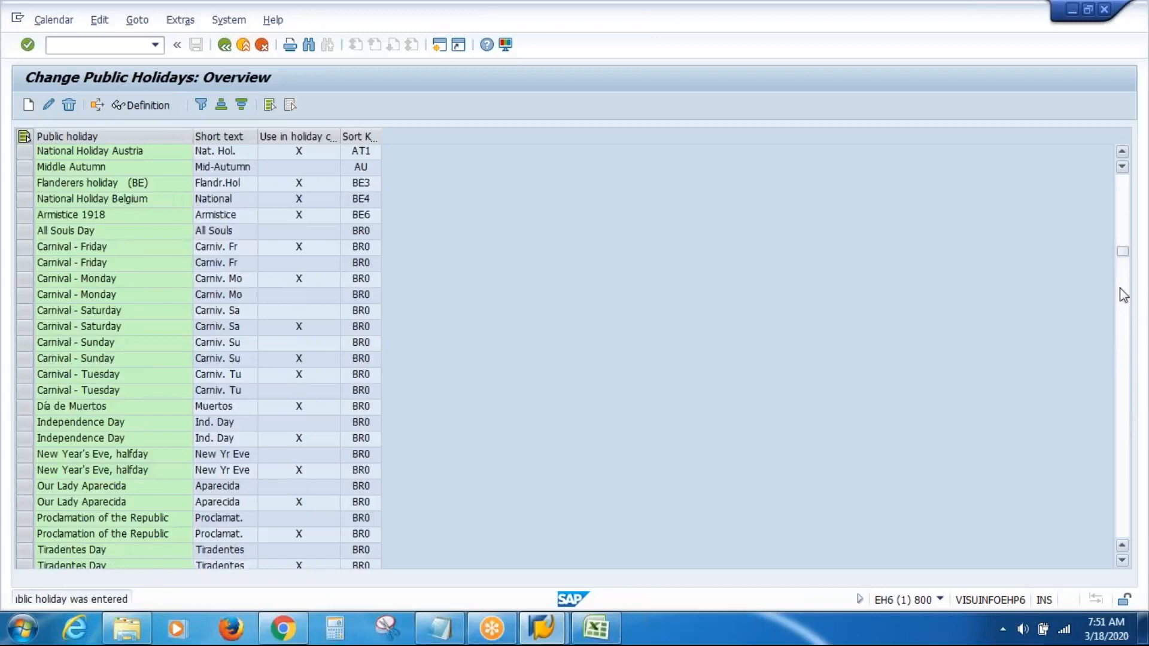
drag(1123, 254, 1125, 504)
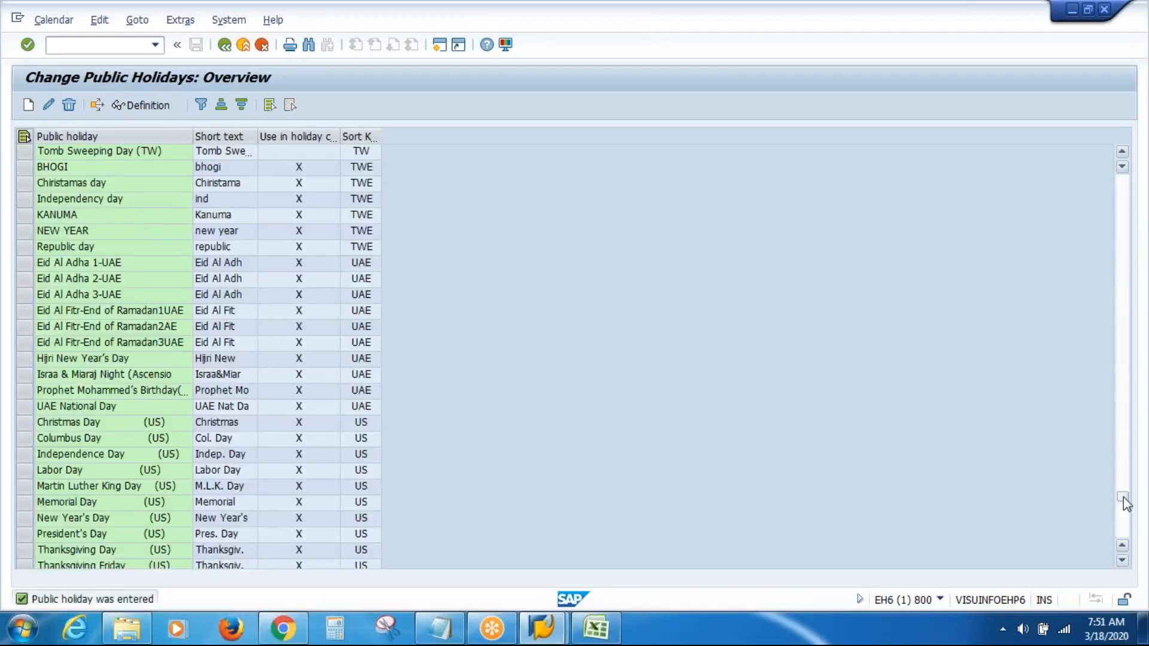
mouse_move(1126, 504)
mouse_down()
mouse_move(1126, 520)
mouse_move(1126, 474)
mouse_move(1127, 503)
mouse_up()
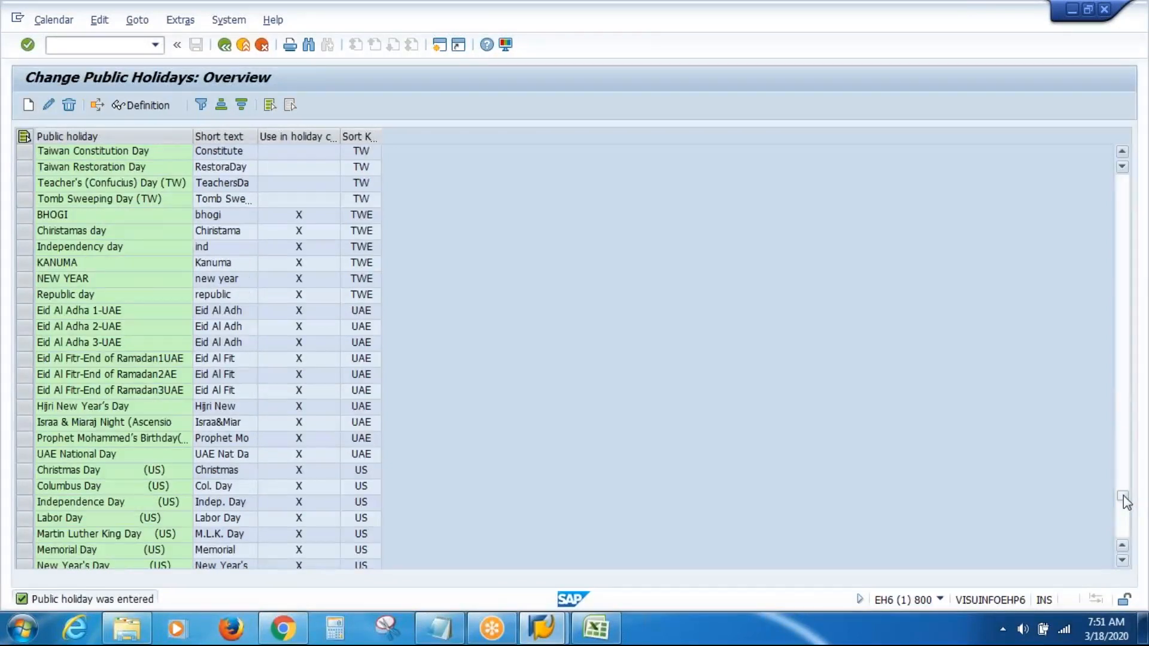
click(1122, 561)
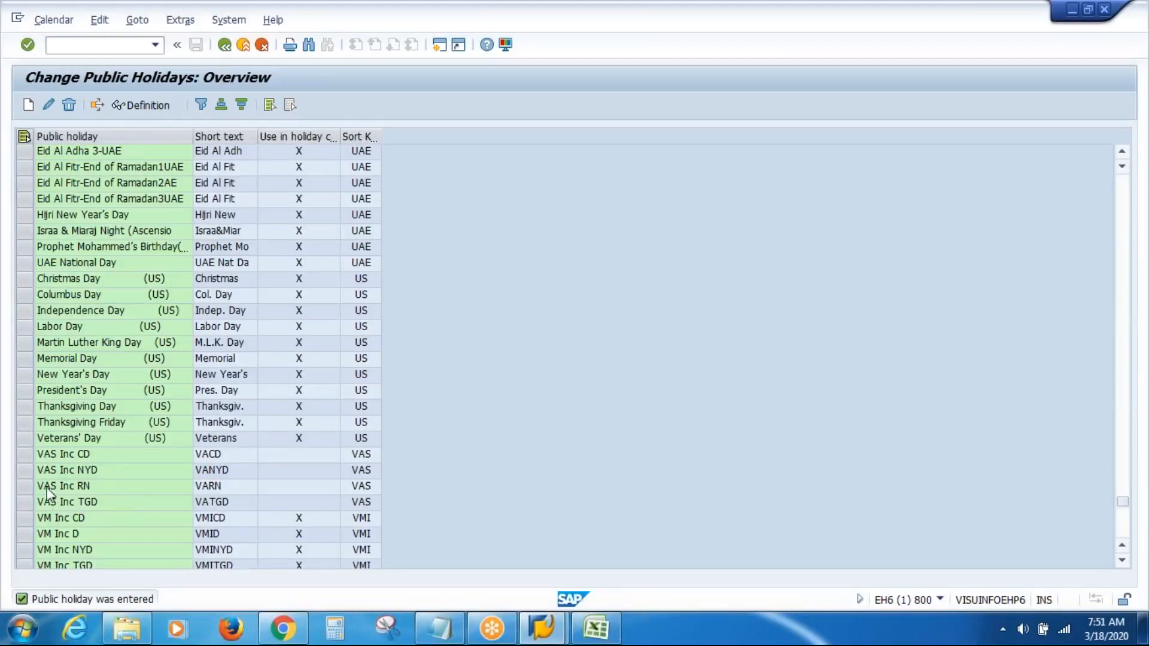
click(24, 487)
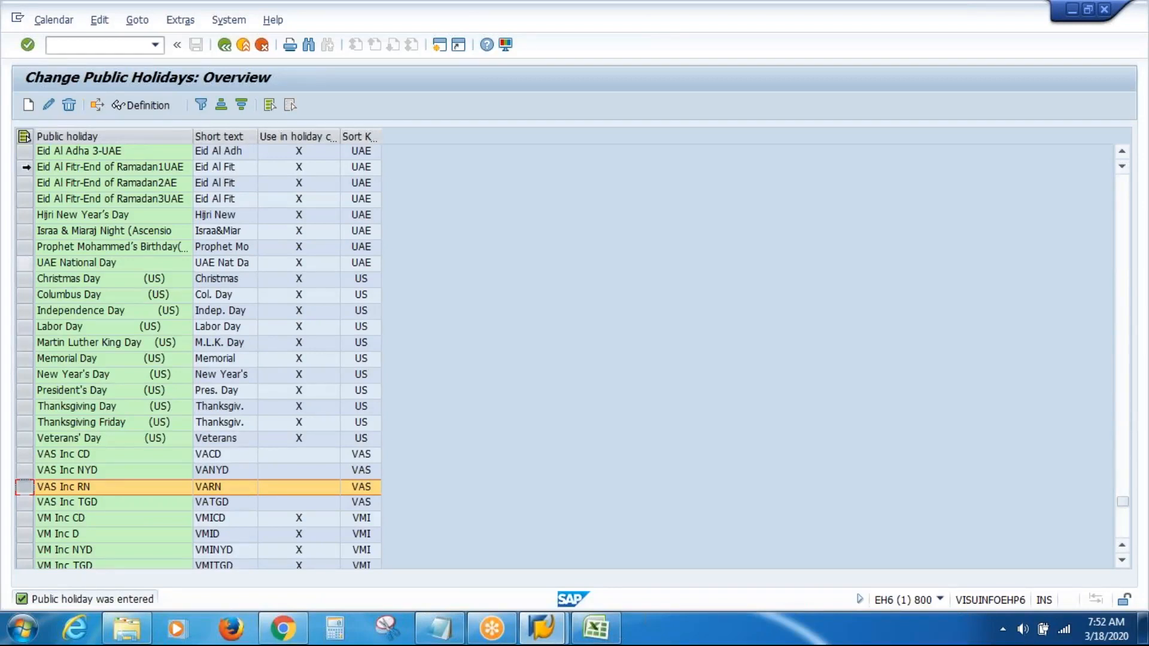
click(50, 106)
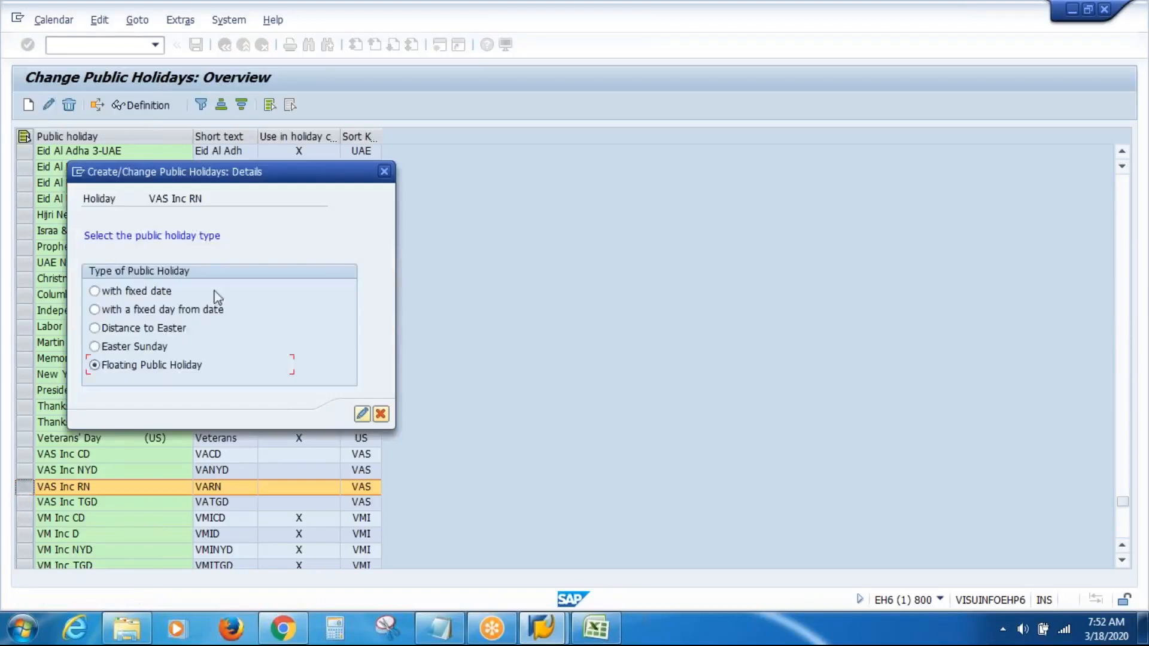
click(362, 414)
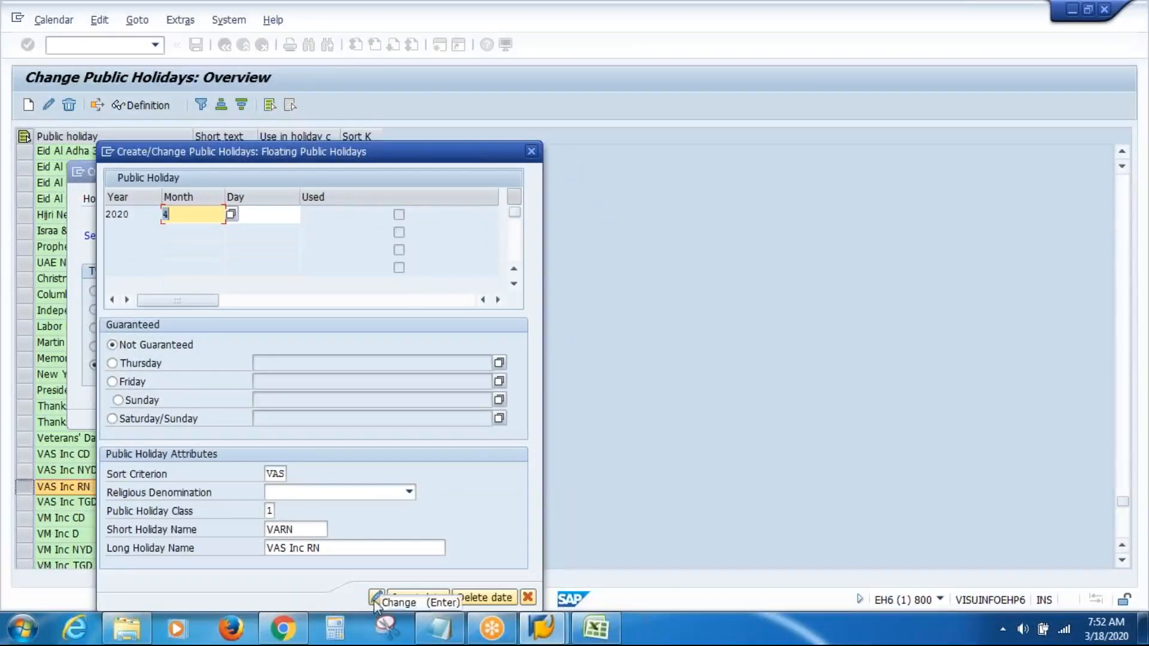
- Add 10 April 2021 as a further date of the VAS Inc RN floating holiday and apply the change
click(425, 599)
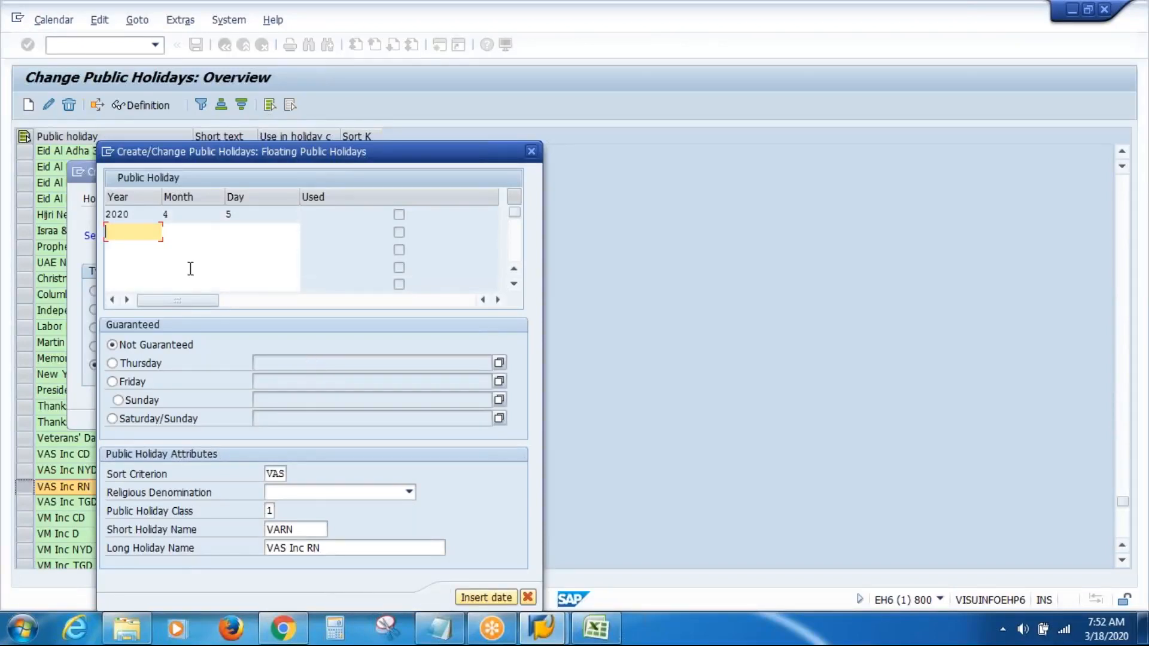
text(202)
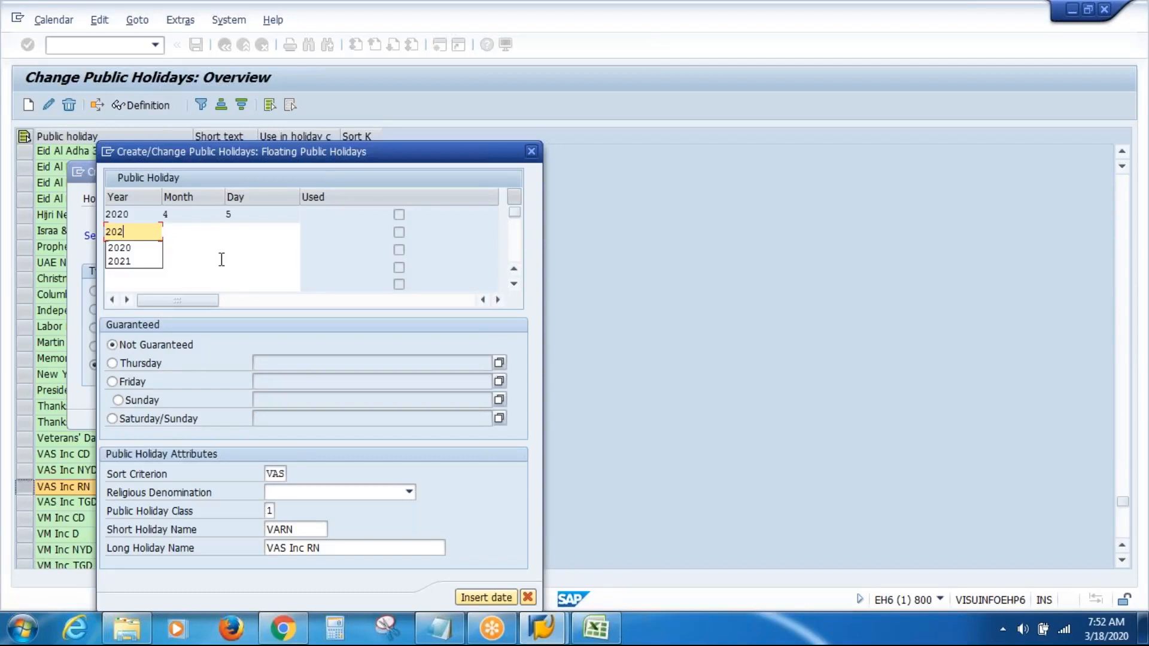
text(1)
key(Tab)
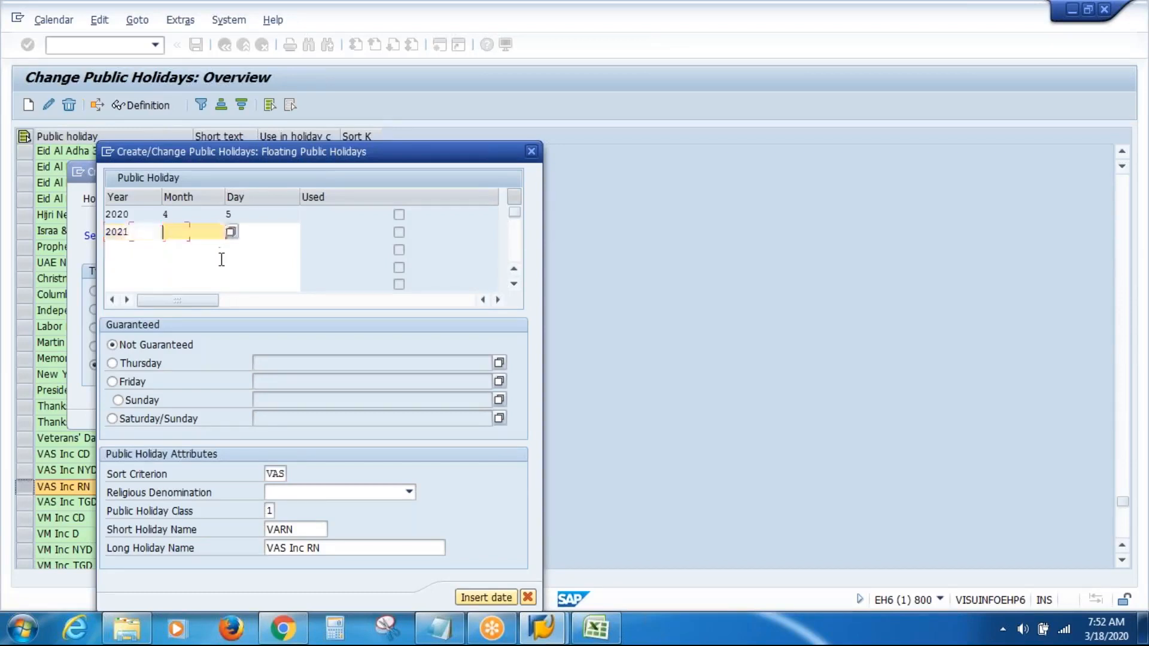
text(4)
key(Tab)
text(10)
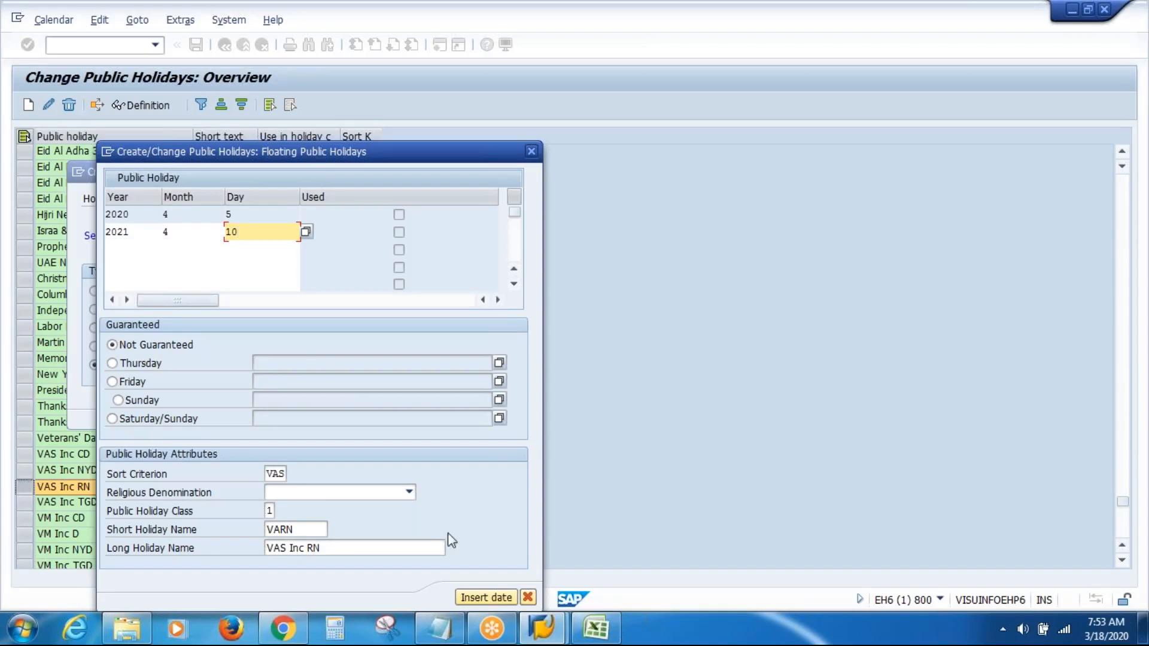
click(487, 596)
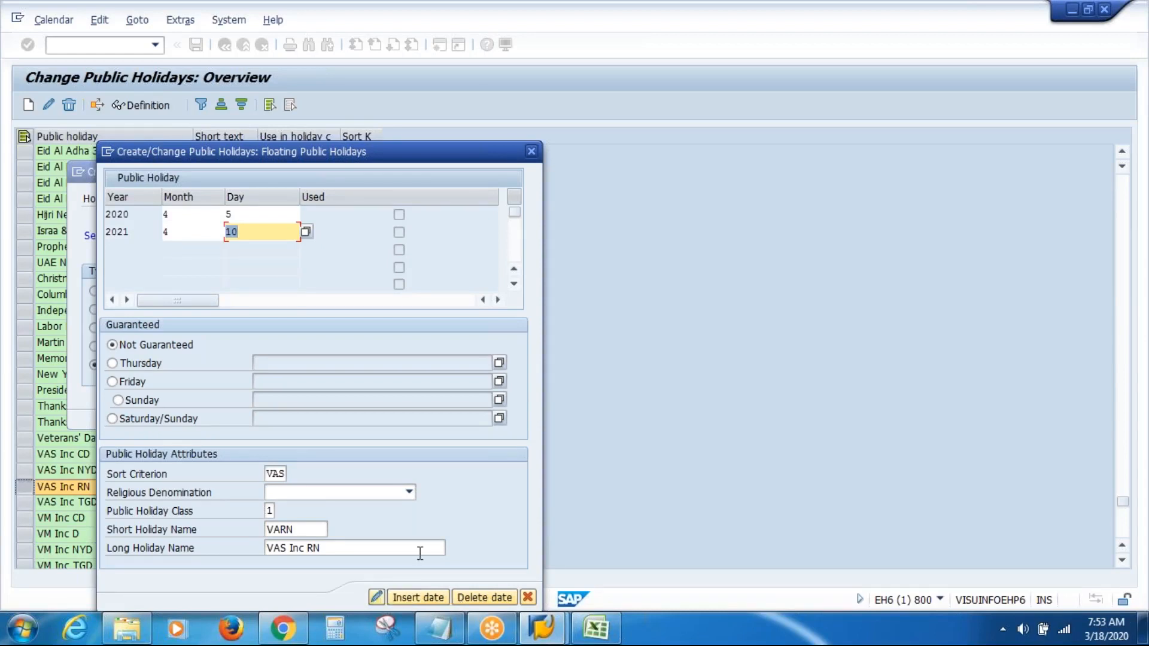
click(376, 597)
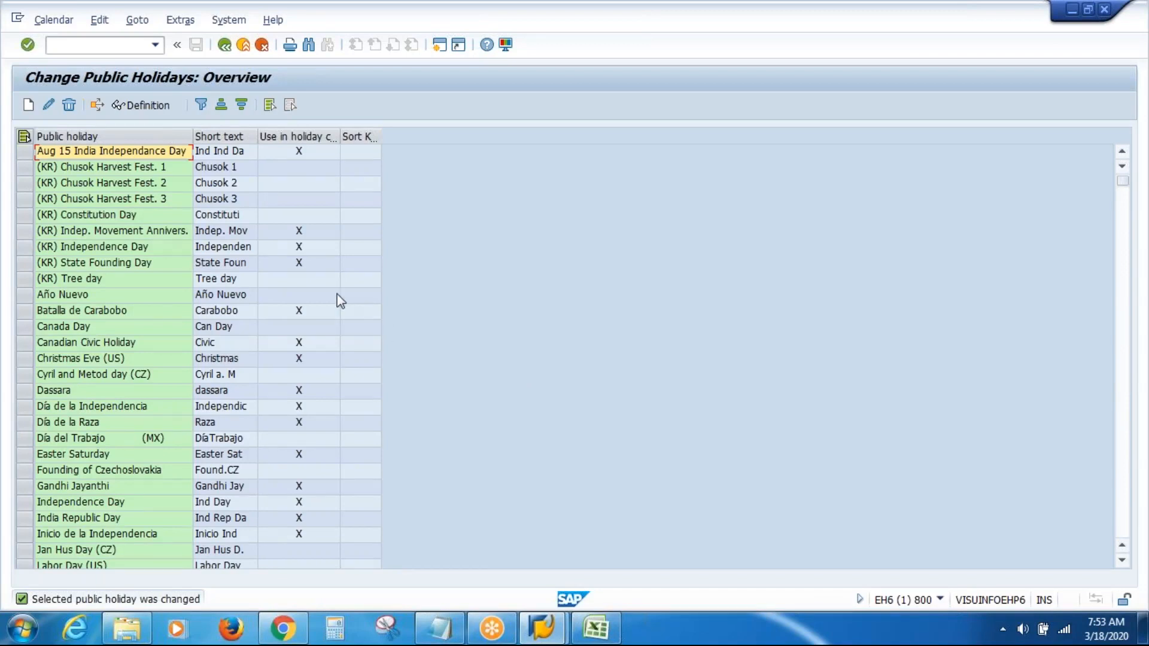
- Create a new holiday calendar with ID VA and the name VAS Inc Holiday Calendar
click(224, 45)
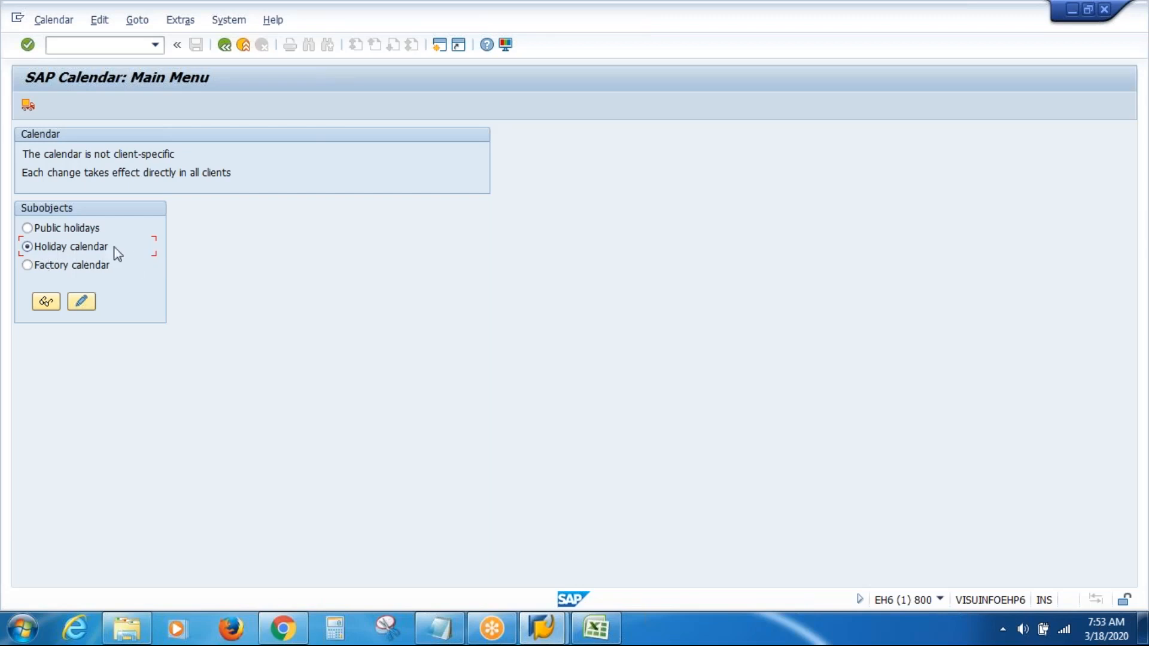
click(82, 301)
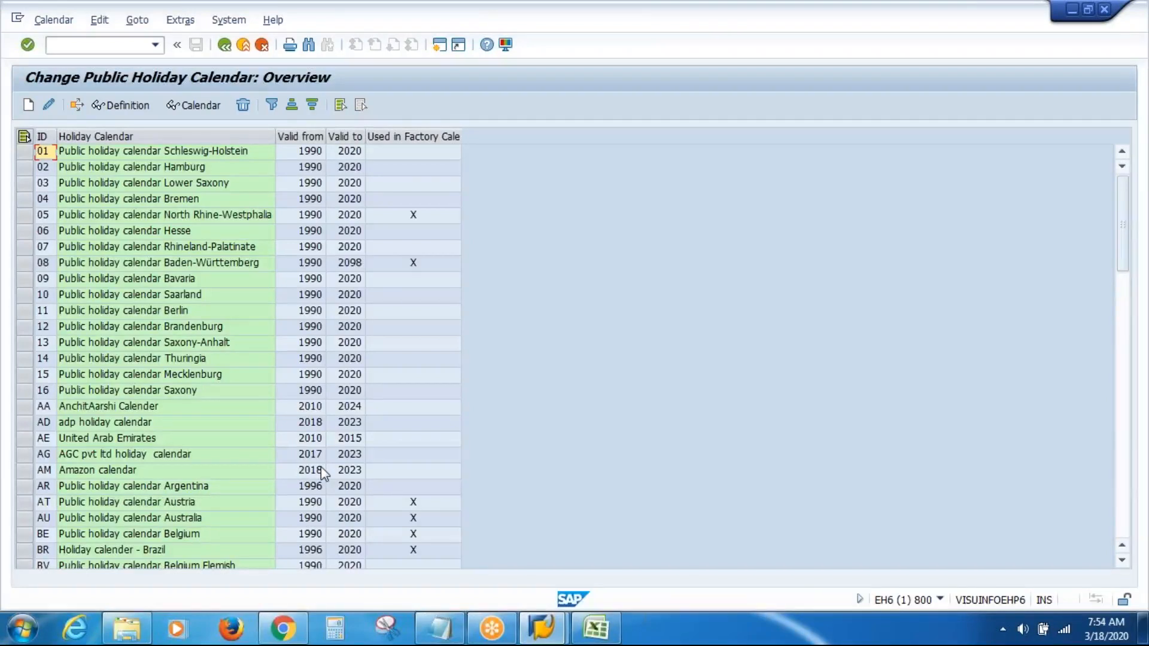
click(411, 457)
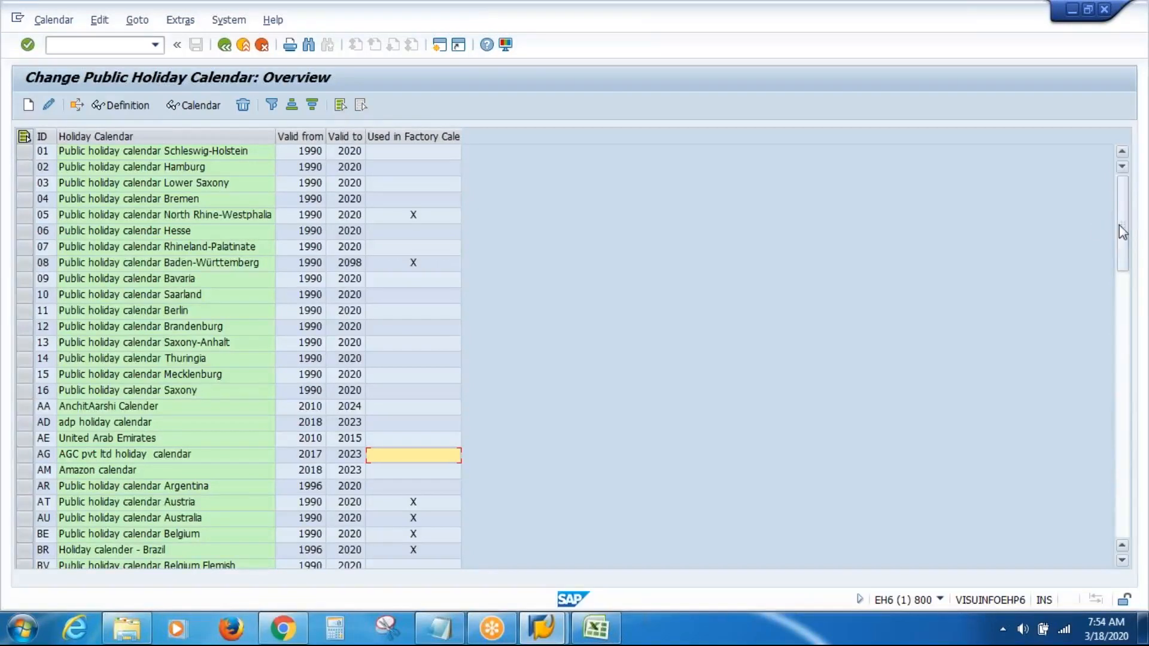
drag(1123, 232, 1127, 513)
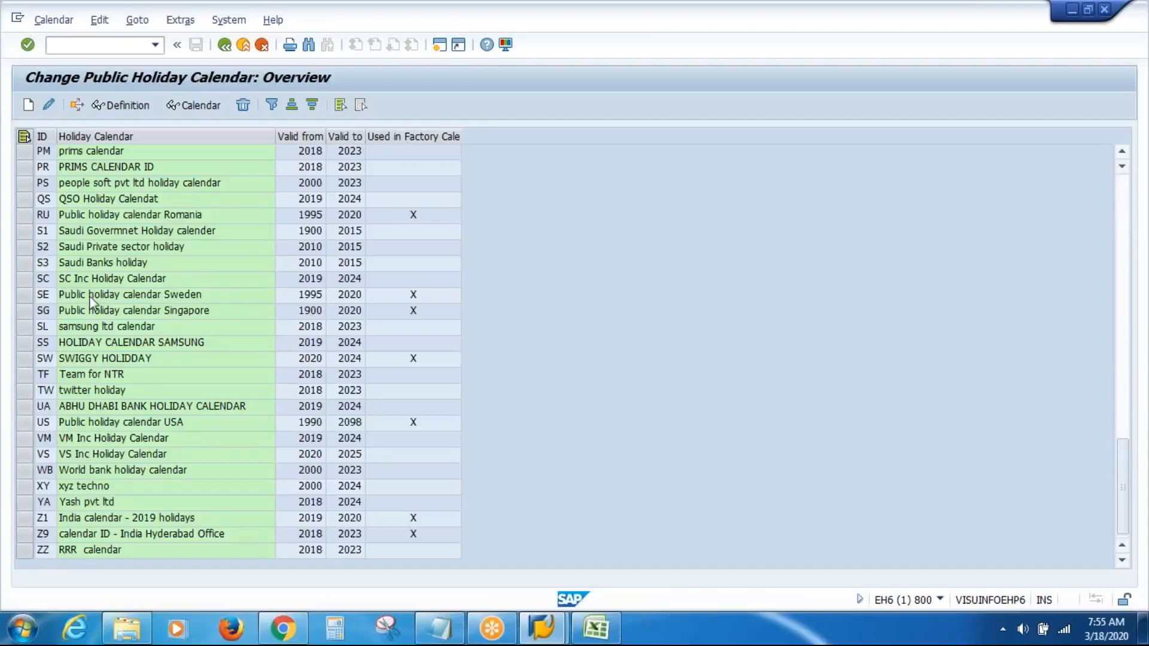
click(28, 105)
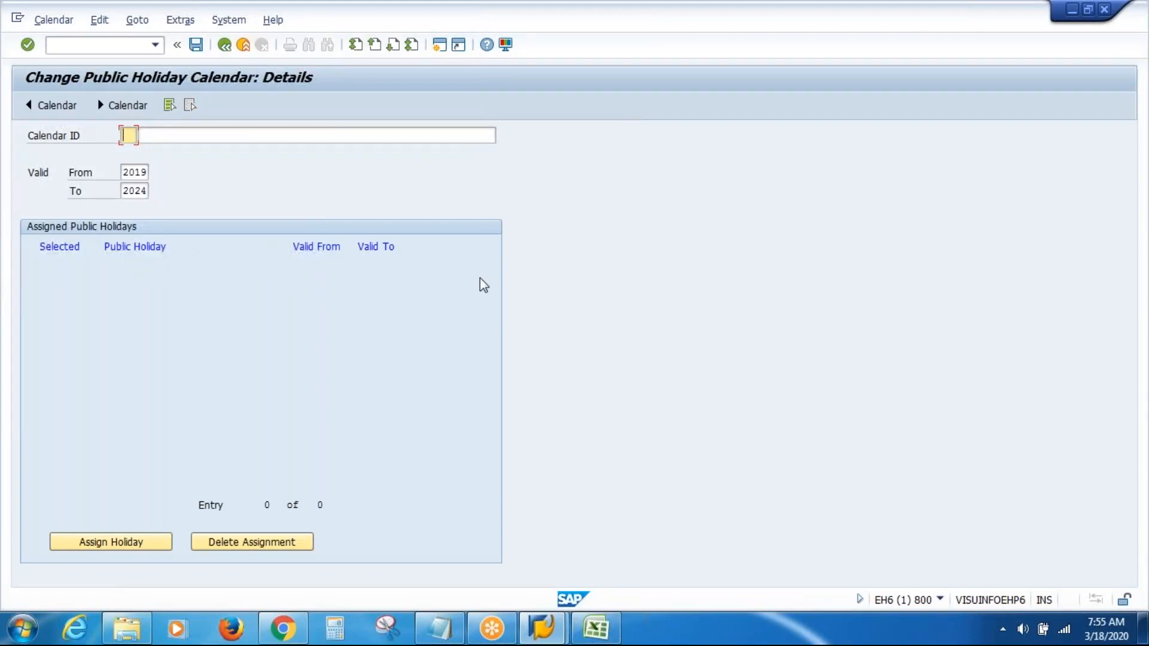
text(VA)
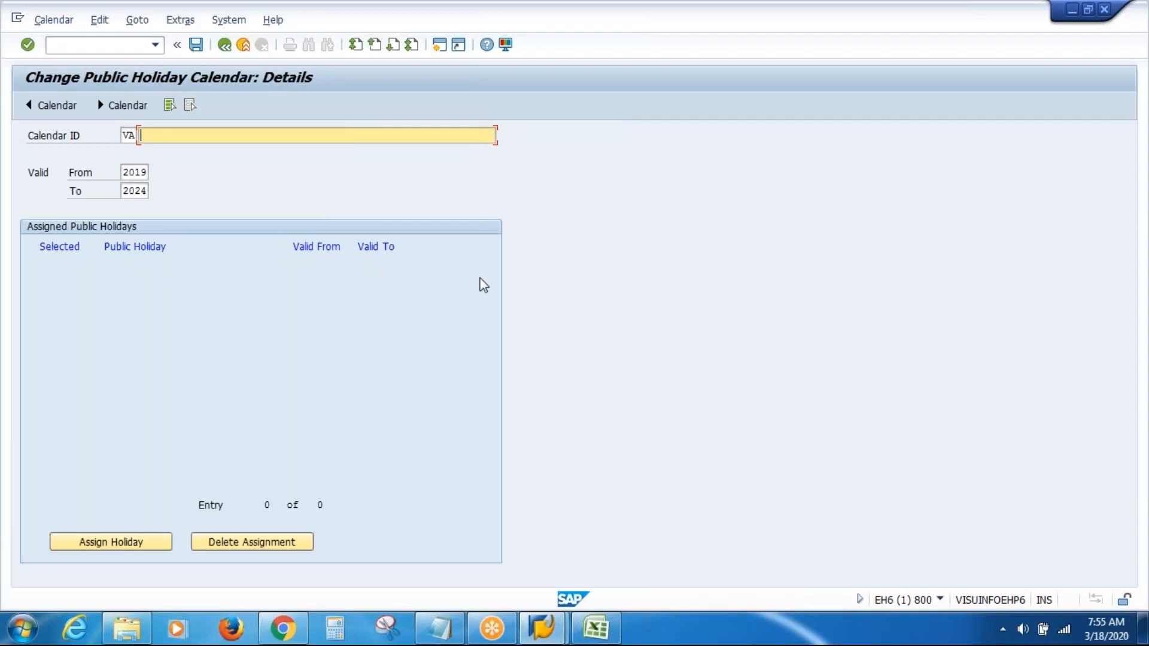
text(VAS Inc Holiday Calendar)
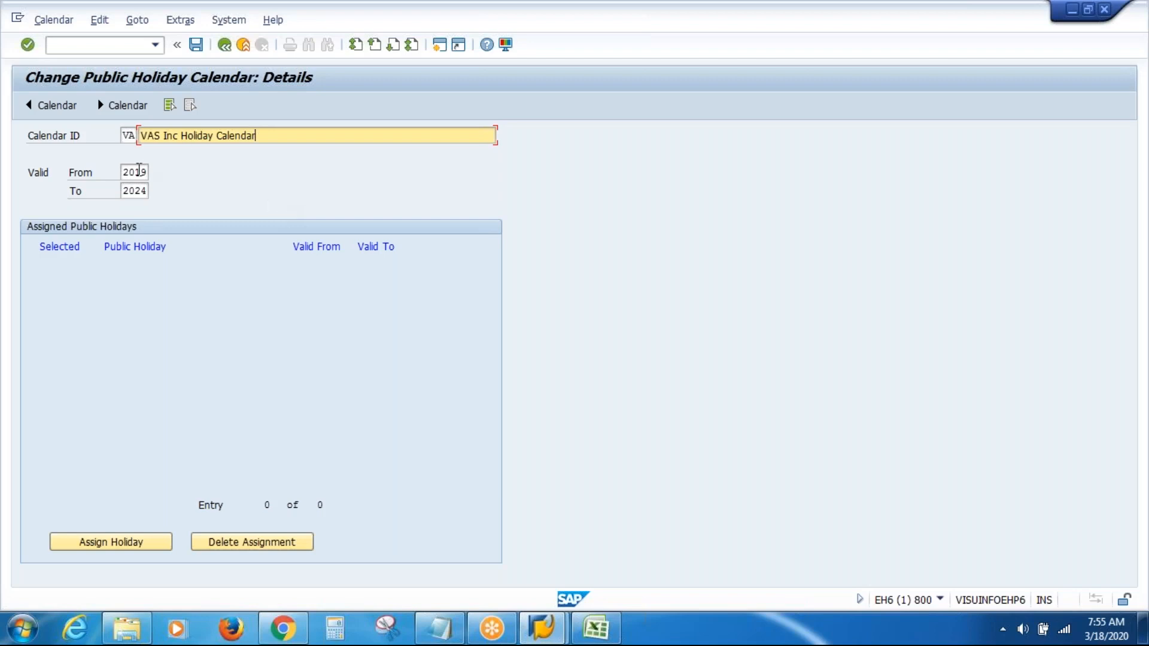
- Set the VA holiday calendar's validity from 2020 to 2050
click(137, 171)
key(BackSpace)
key(BackSpace)
key(BackSpace)
key(BackSpace)
text(2020)
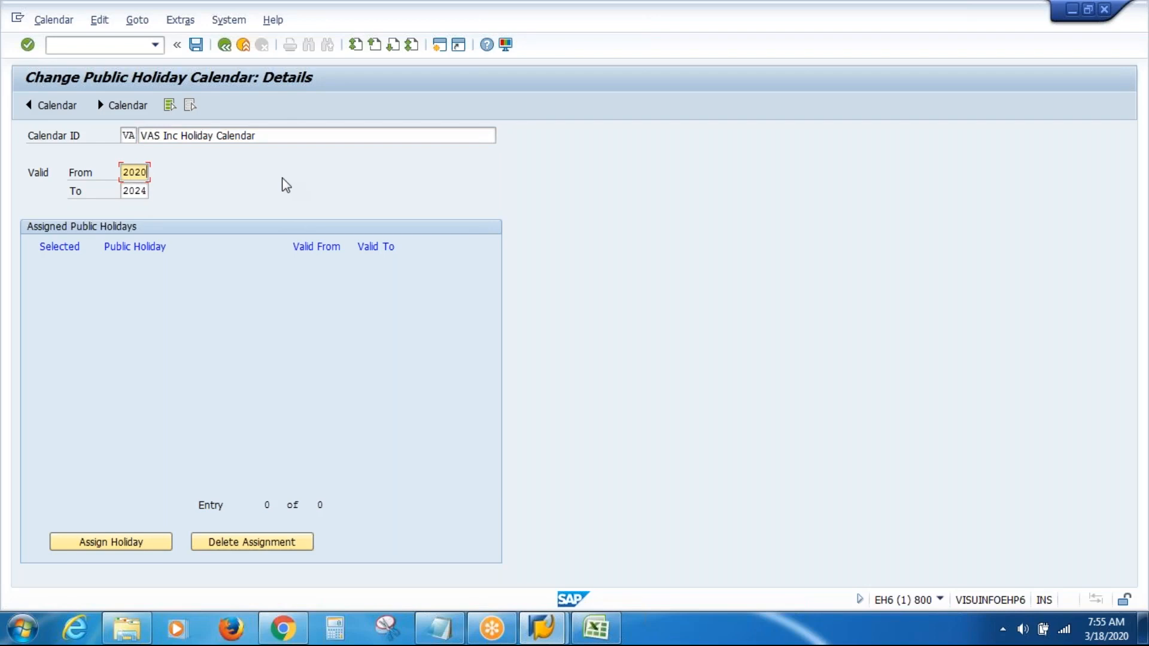
key(Tab)
key(BackSpace)
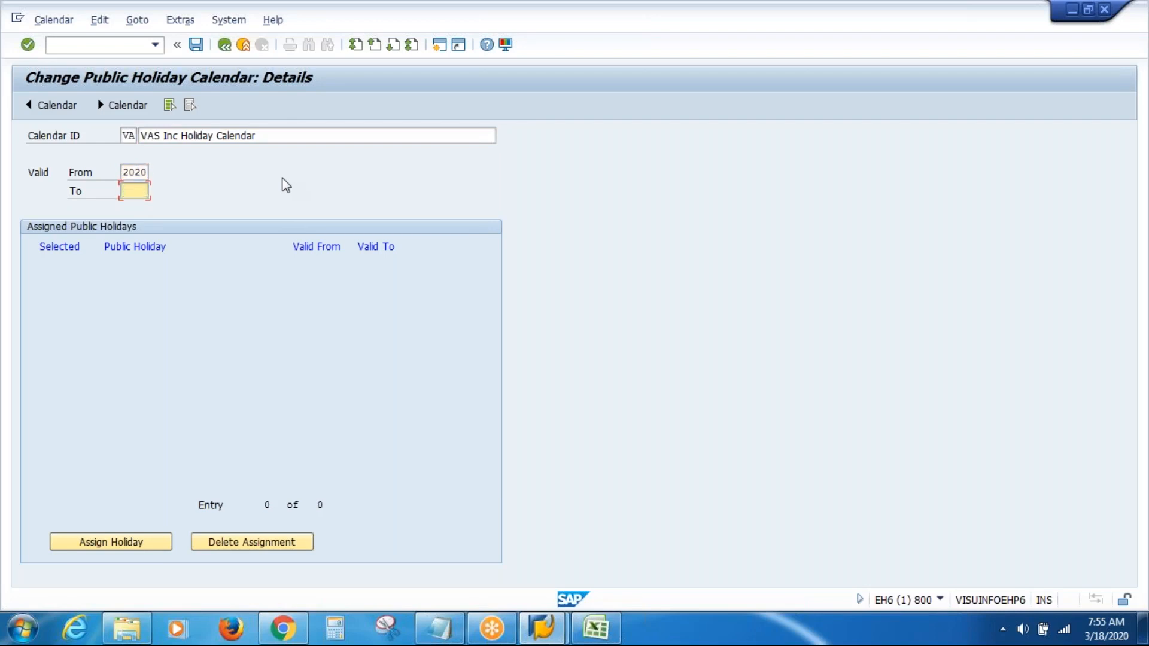
text(0)
key(BackSpace)
text(2025)
key(BackSpace)
key(BackSpace)
text(50)
- Assign the public holidays VAS Inc CD, VAS Inc NYD, VAS Inc RN and VAS Inc TGD to the VA holiday calendar
click(131, 546)
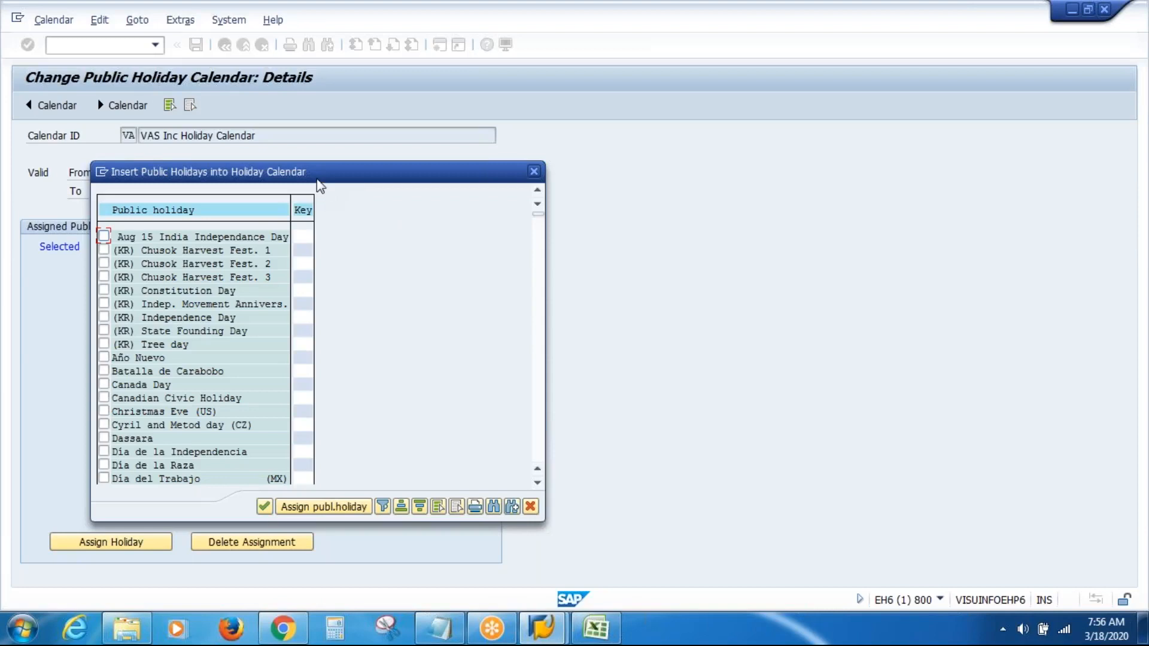
drag(320, 179, 531, 110)
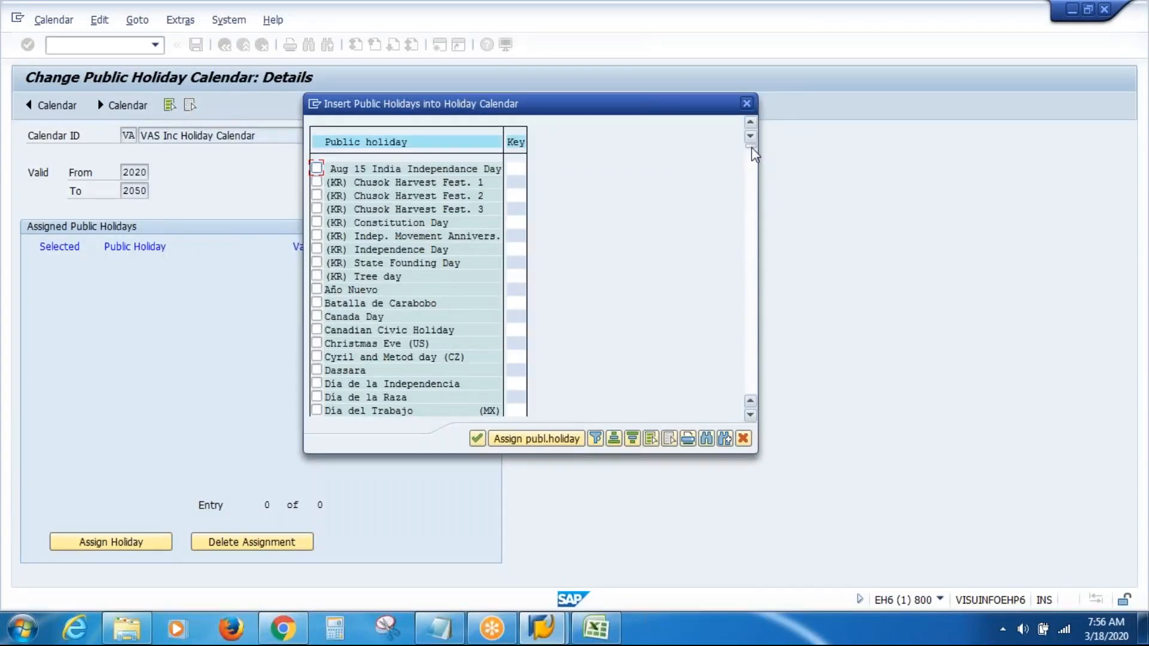
drag(752, 146, 749, 370)
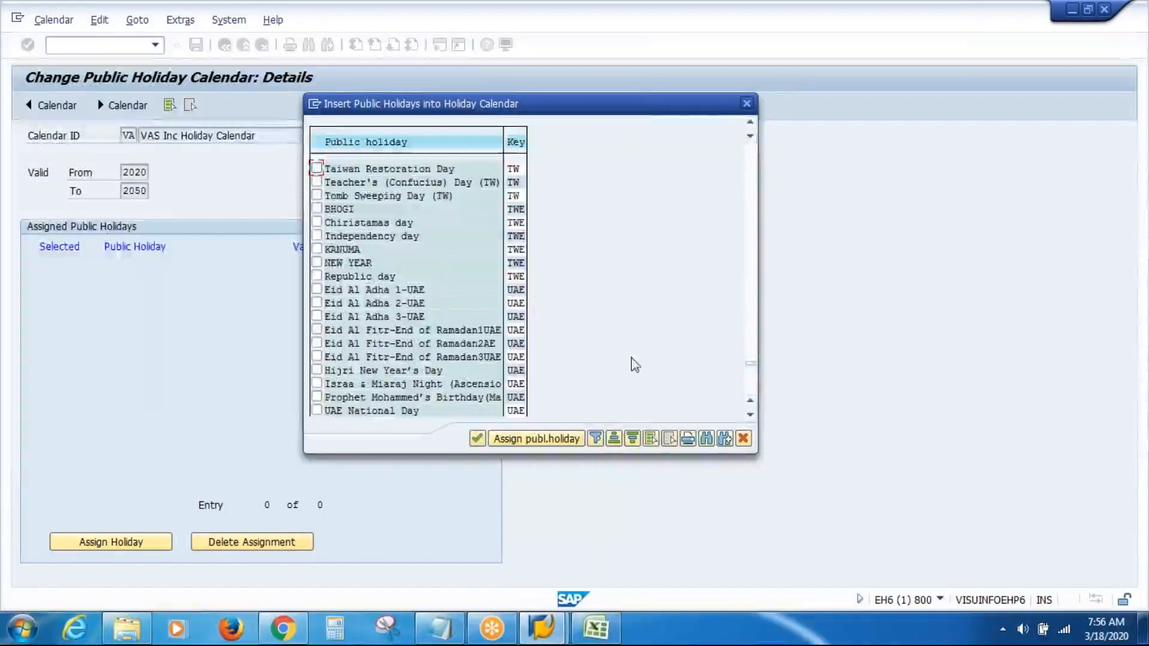
click(752, 372)
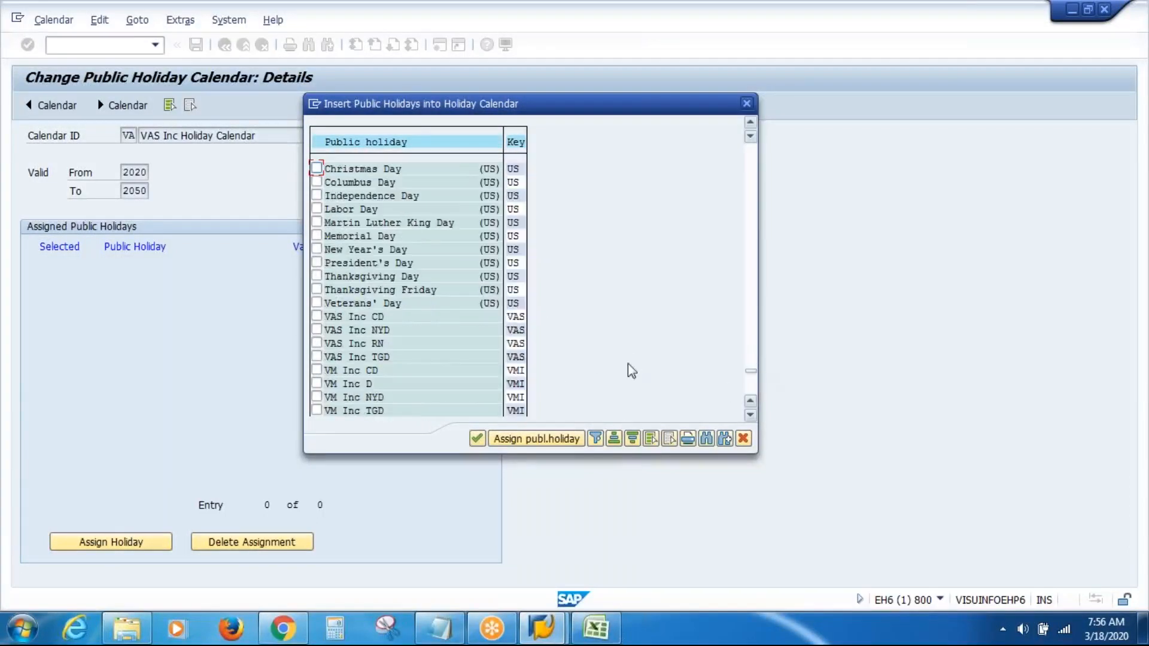
click(316, 318)
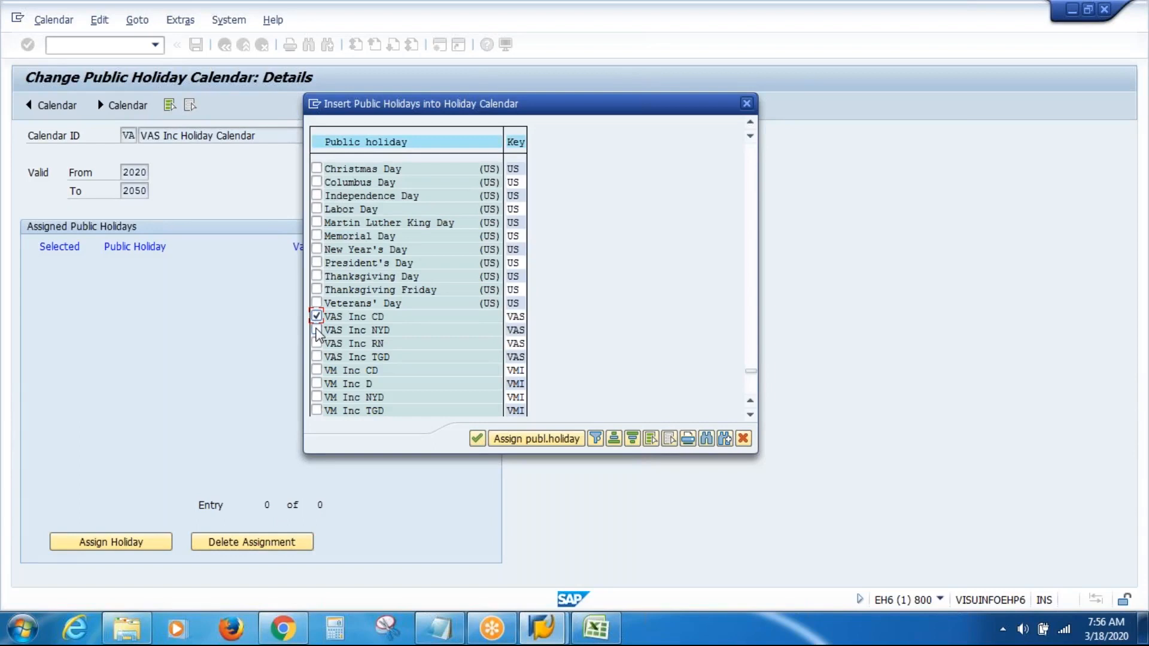
click(317, 331)
click(316, 343)
click(317, 356)
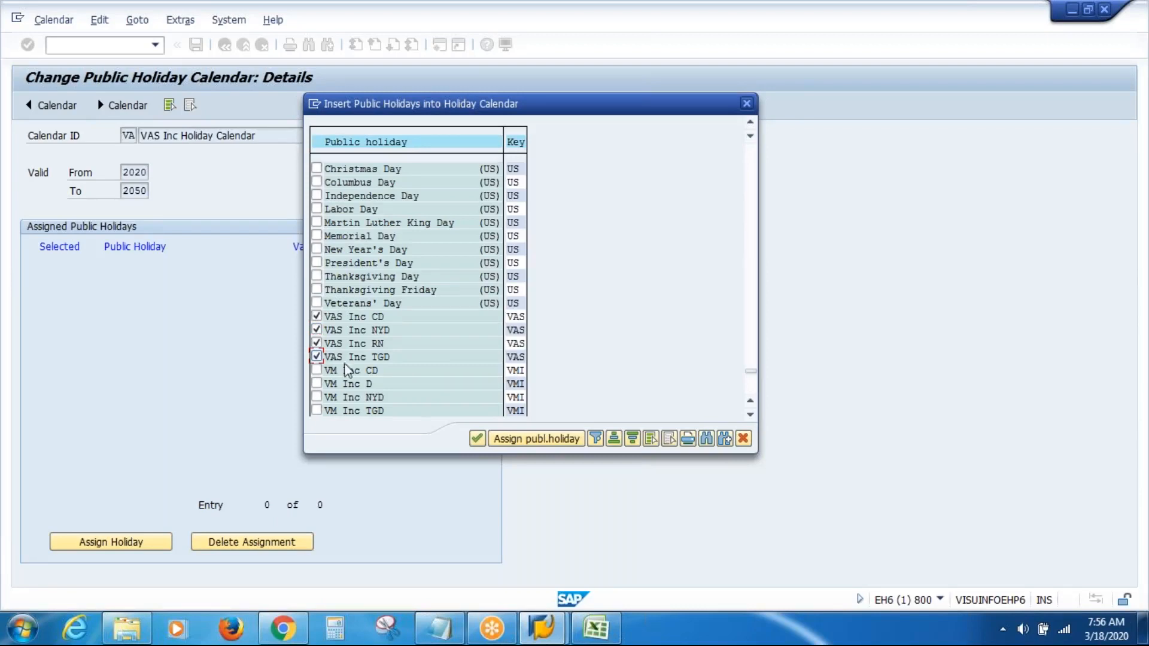
click(563, 440)
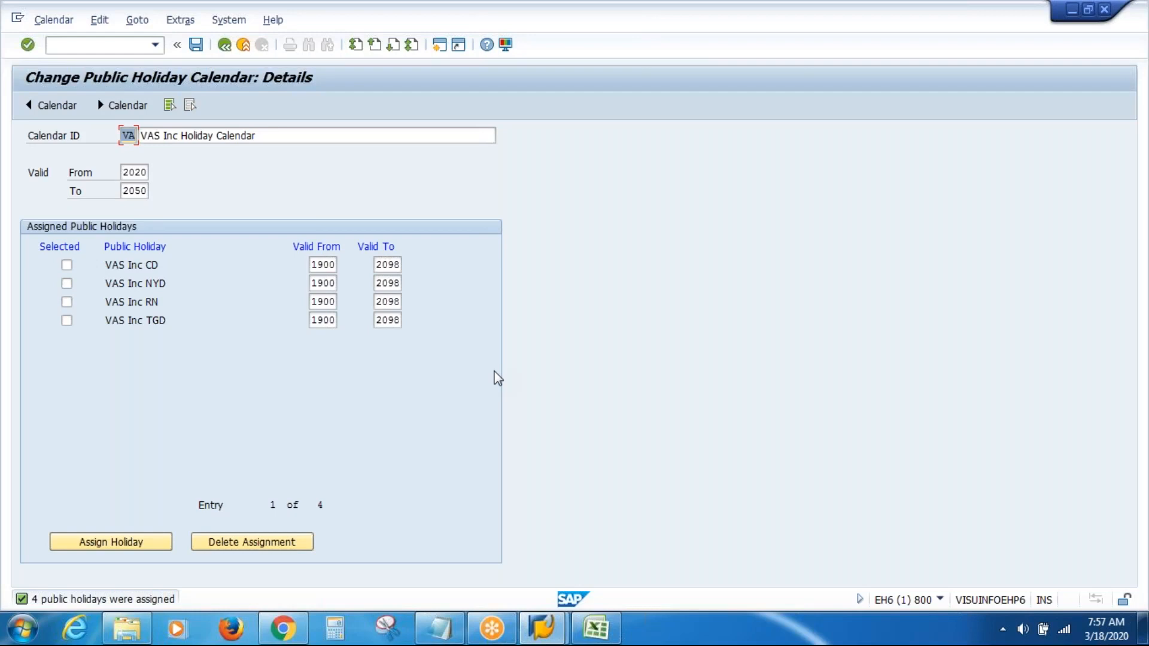
- Save the VA holiday calendar, accepting all prompts, and return to the calendar main menu
click(196, 45)
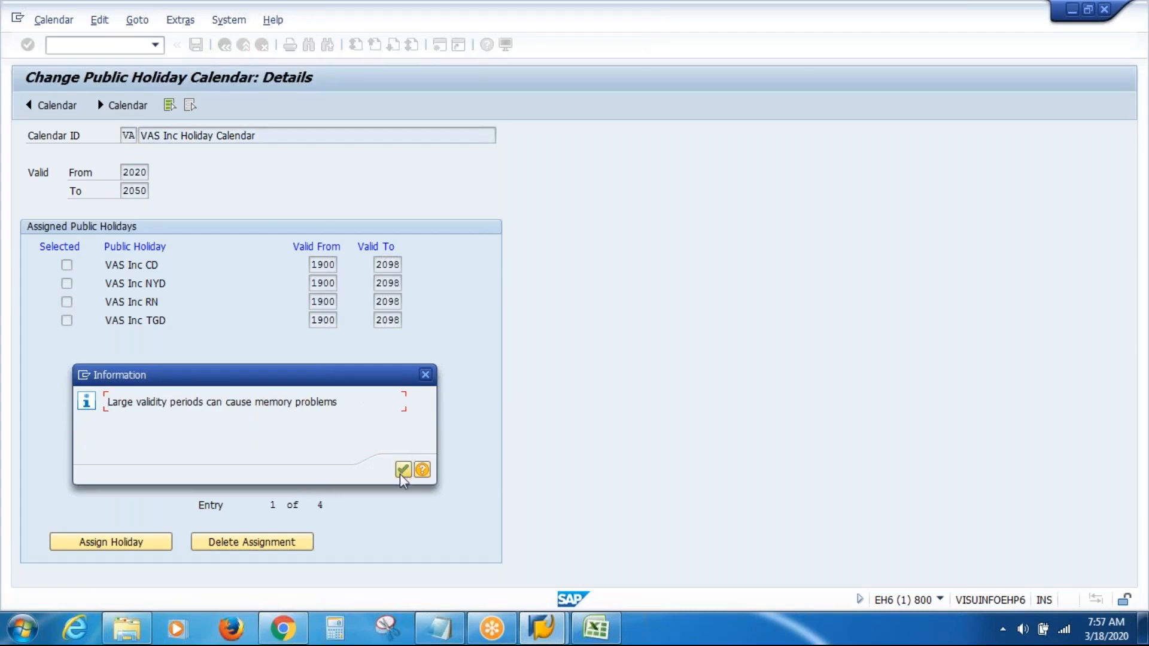
click(403, 470)
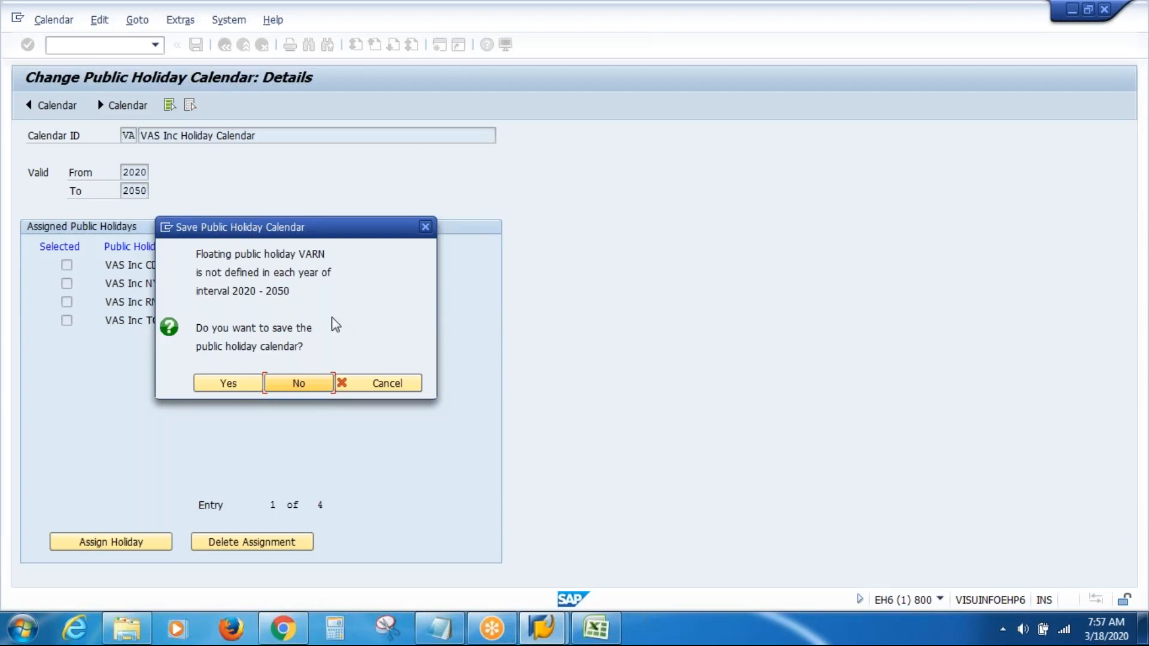
click(229, 384)
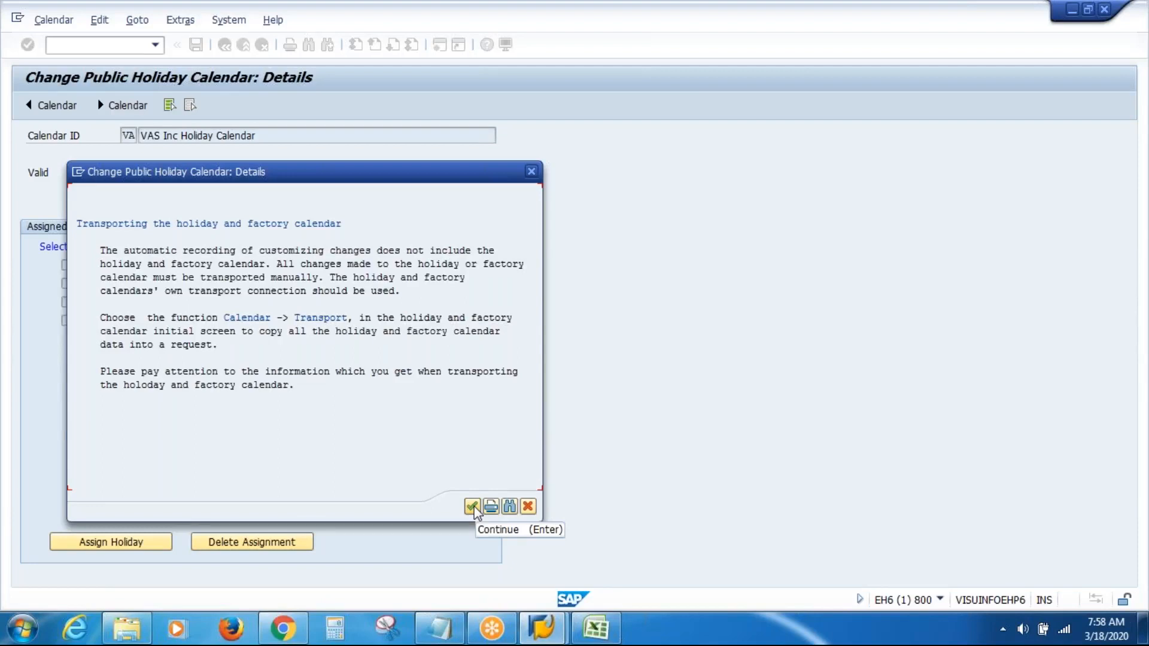
click(472, 507)
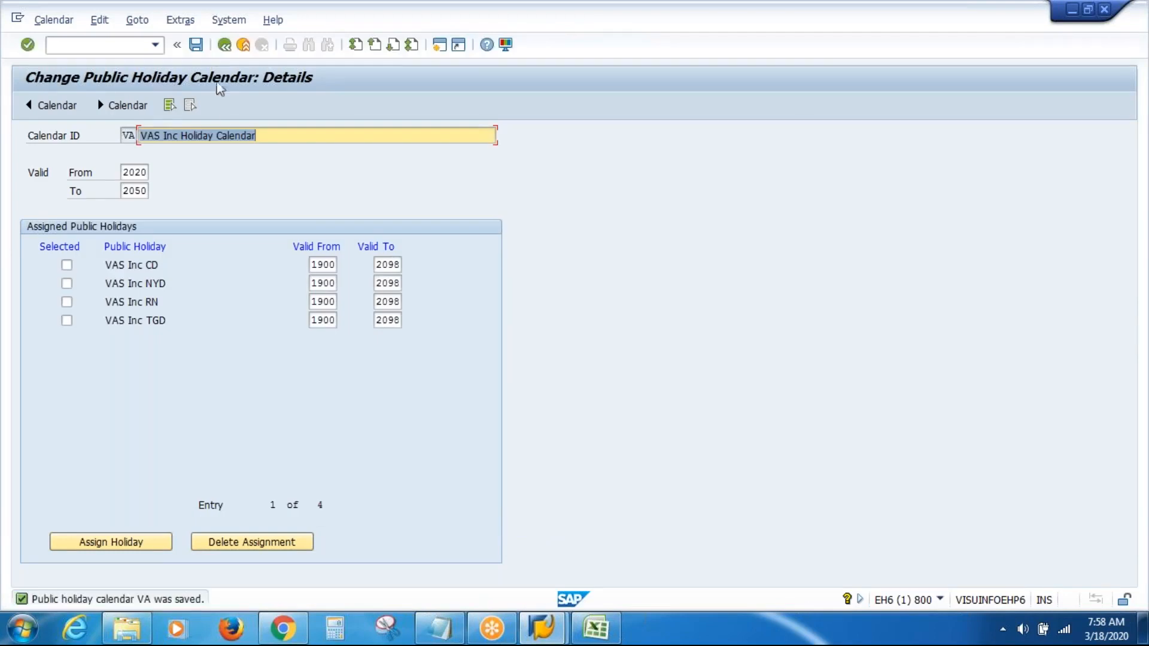
click(224, 46)
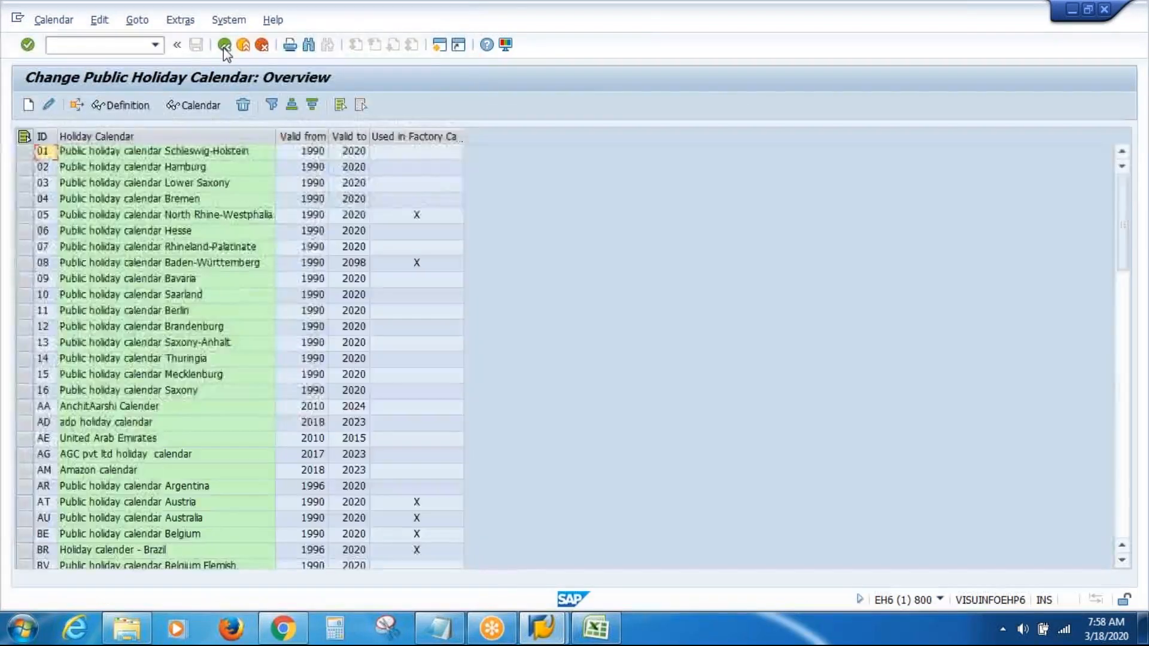
click(224, 45)
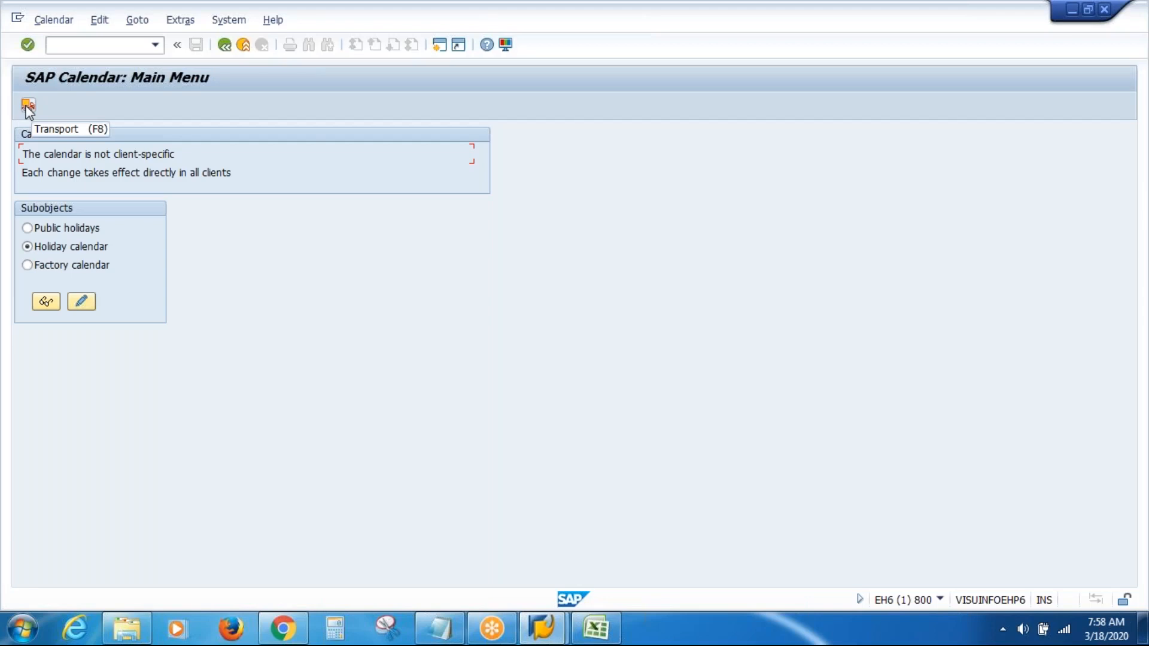
- Transport the calendars in a new workbench request with the short description VAS Inc Holiday Calendar
click(28, 108)
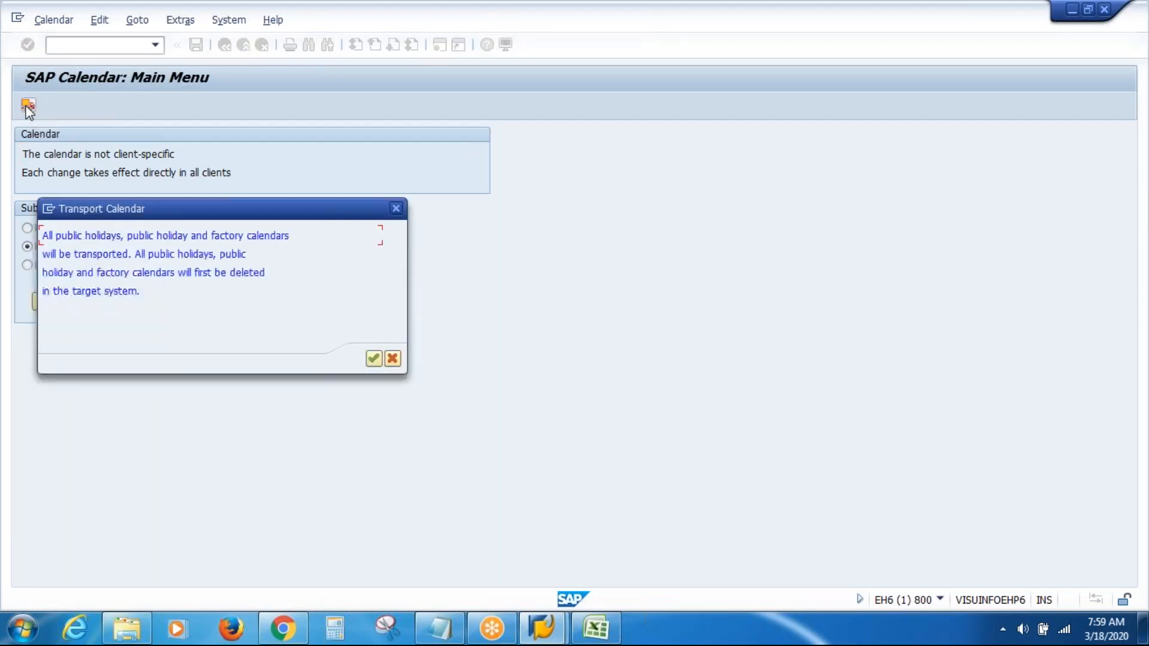
click(373, 359)
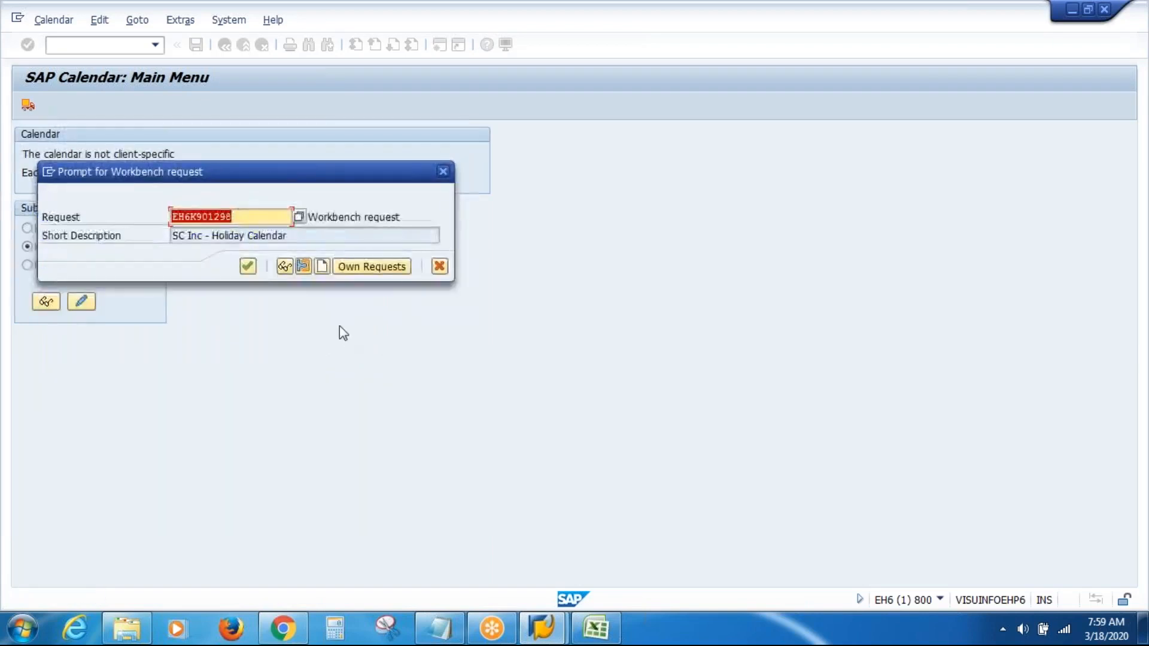
click(321, 266)
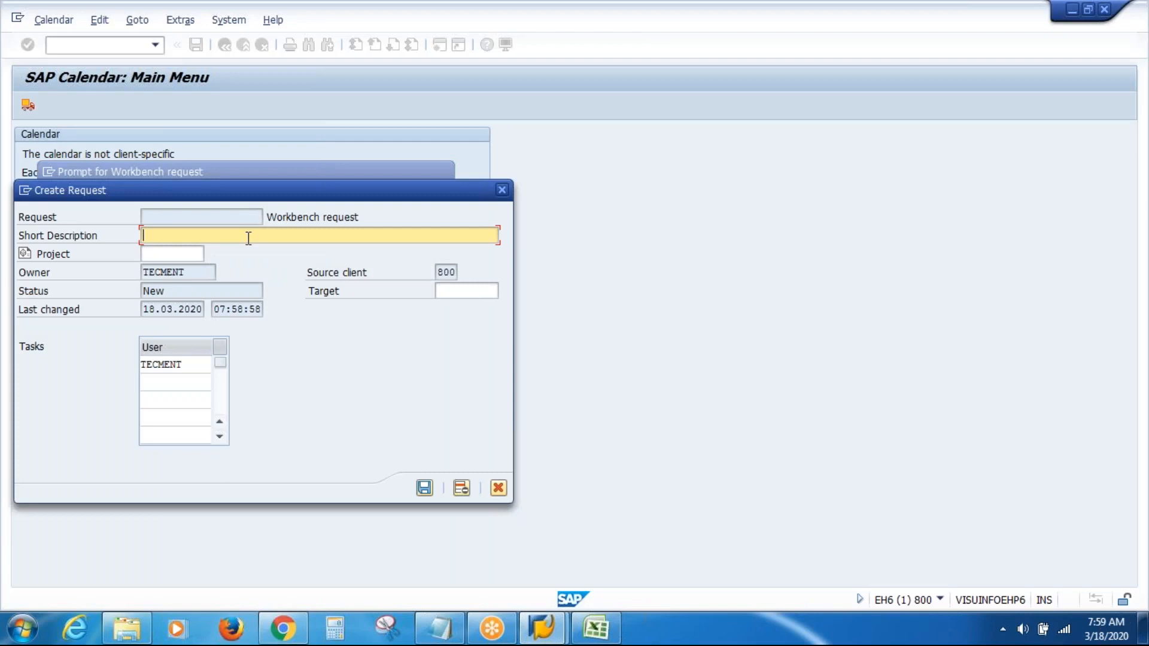
text(VAS Inc Holiday Calendar)
click(425, 489)
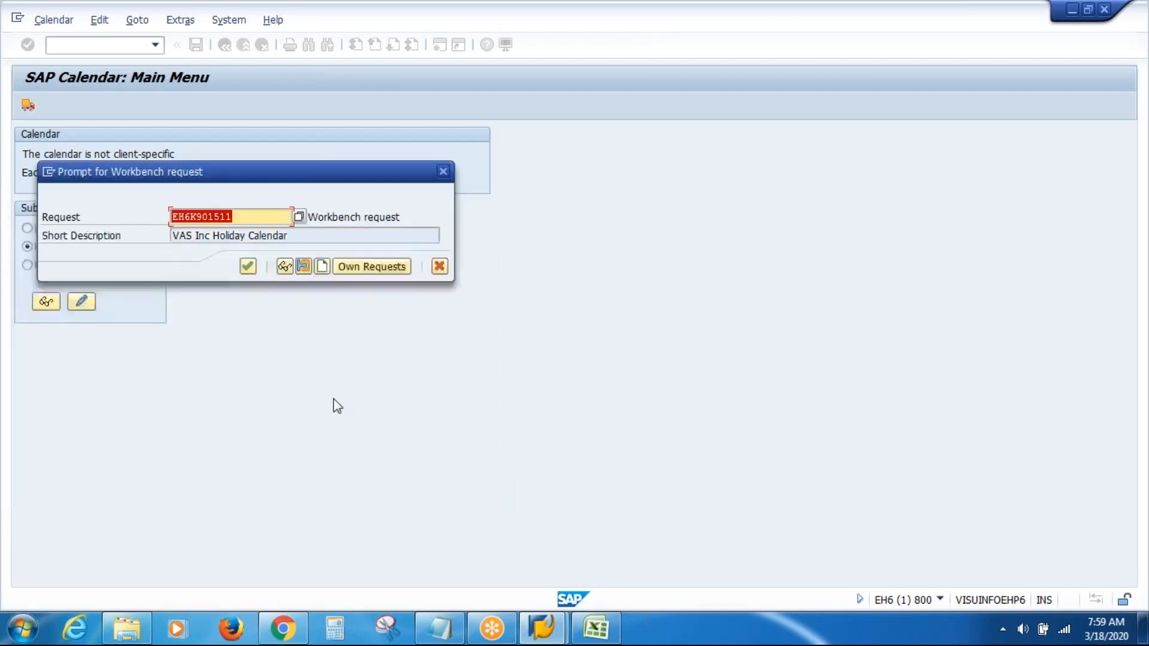
click(247, 266)
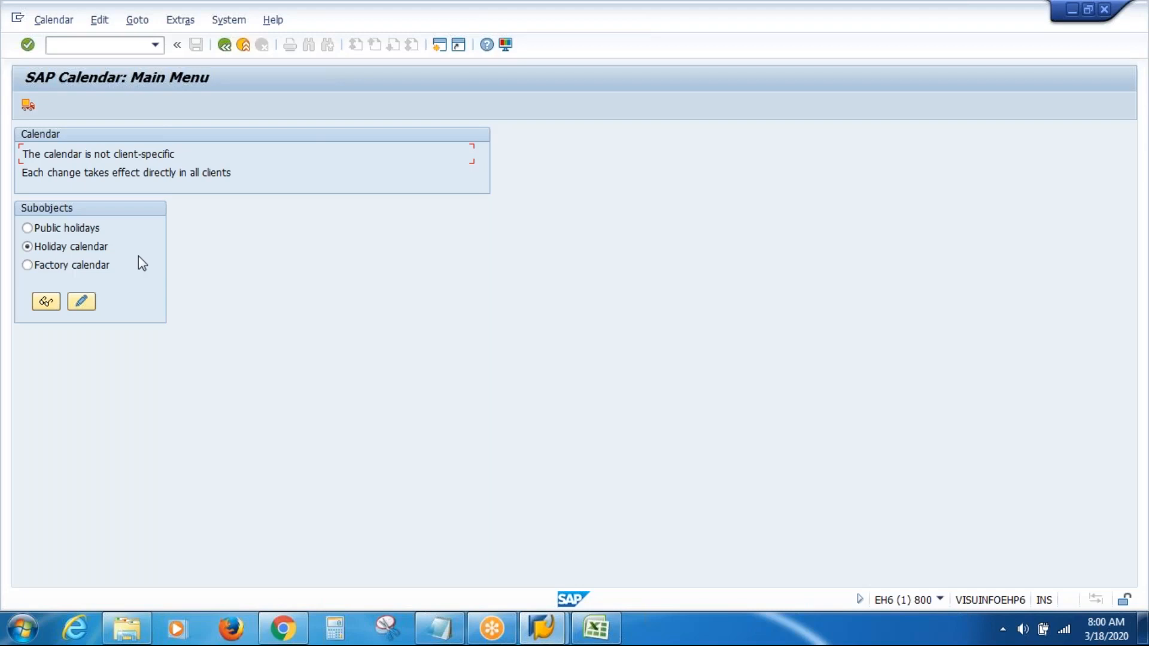
- Display the VAS Inc Holiday Calendar (VA) and review its holidays per year across the whole validity period
click(46, 302)
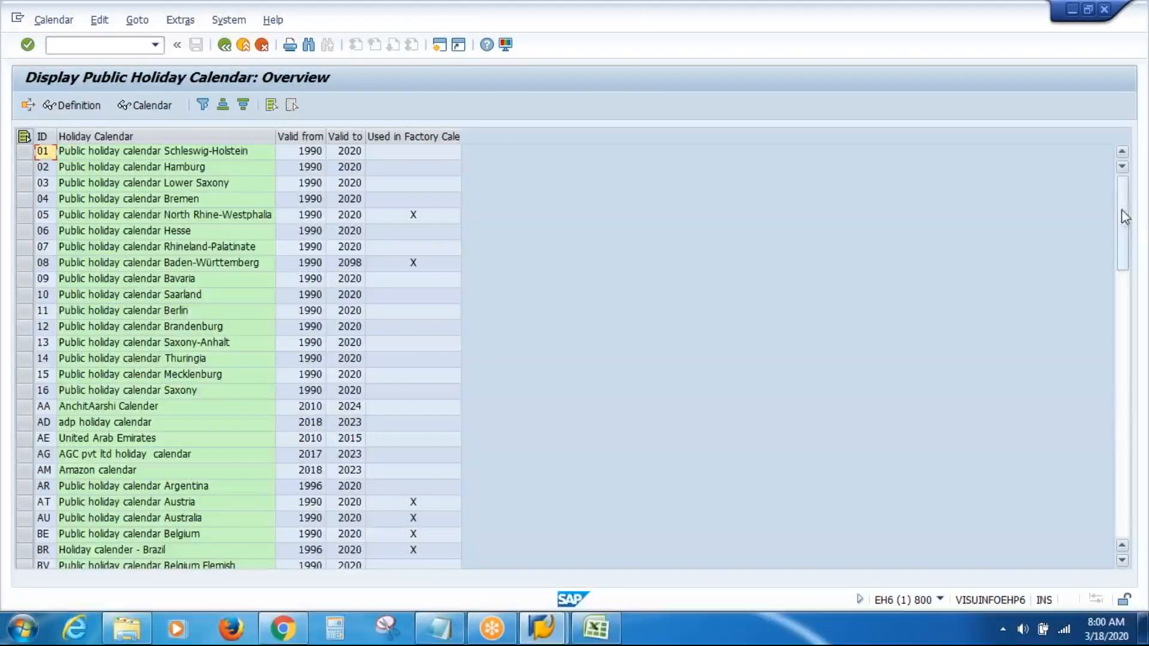
drag(1127, 216, 1127, 505)
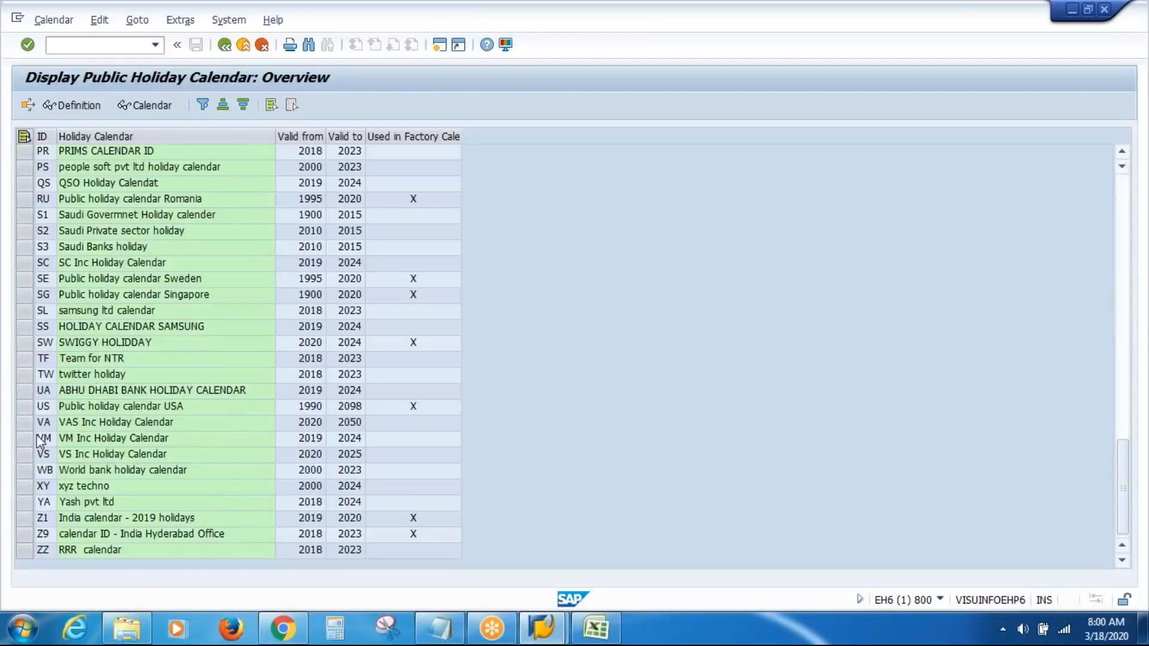
click(23, 423)
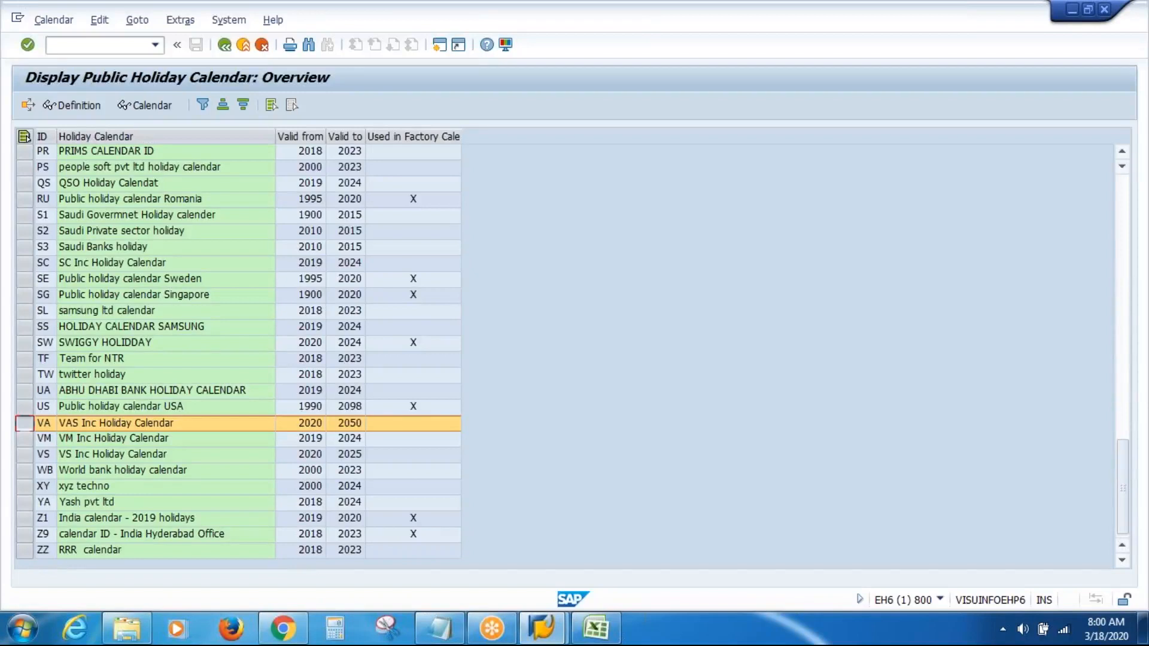
click(152, 113)
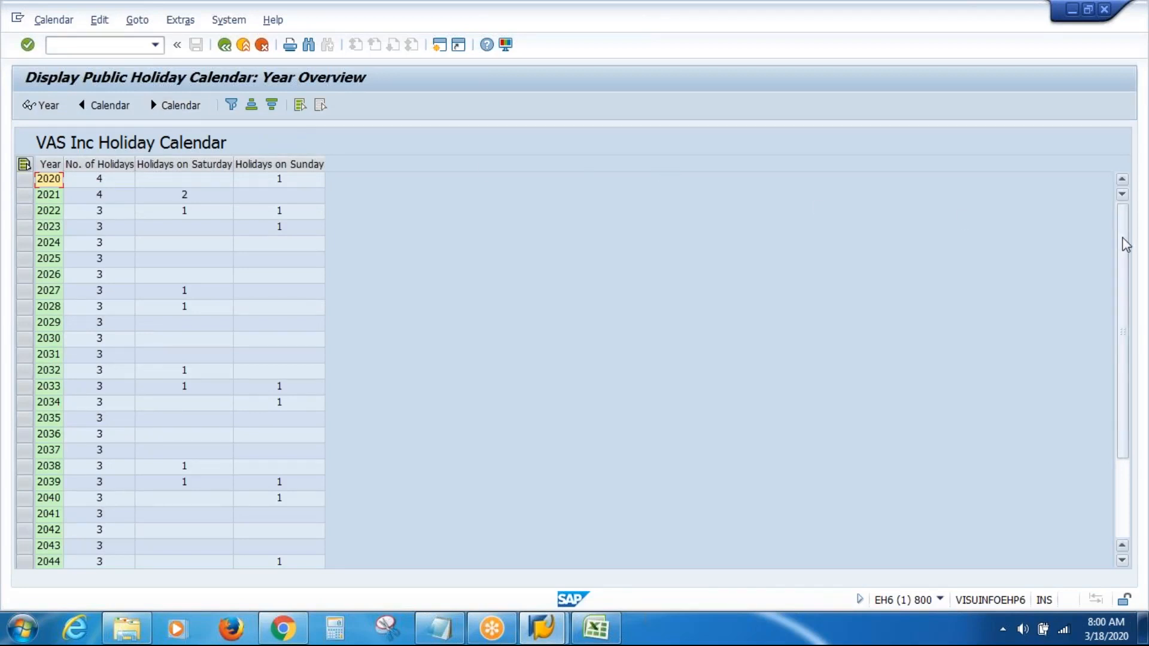
drag(1125, 290, 1123, 336)
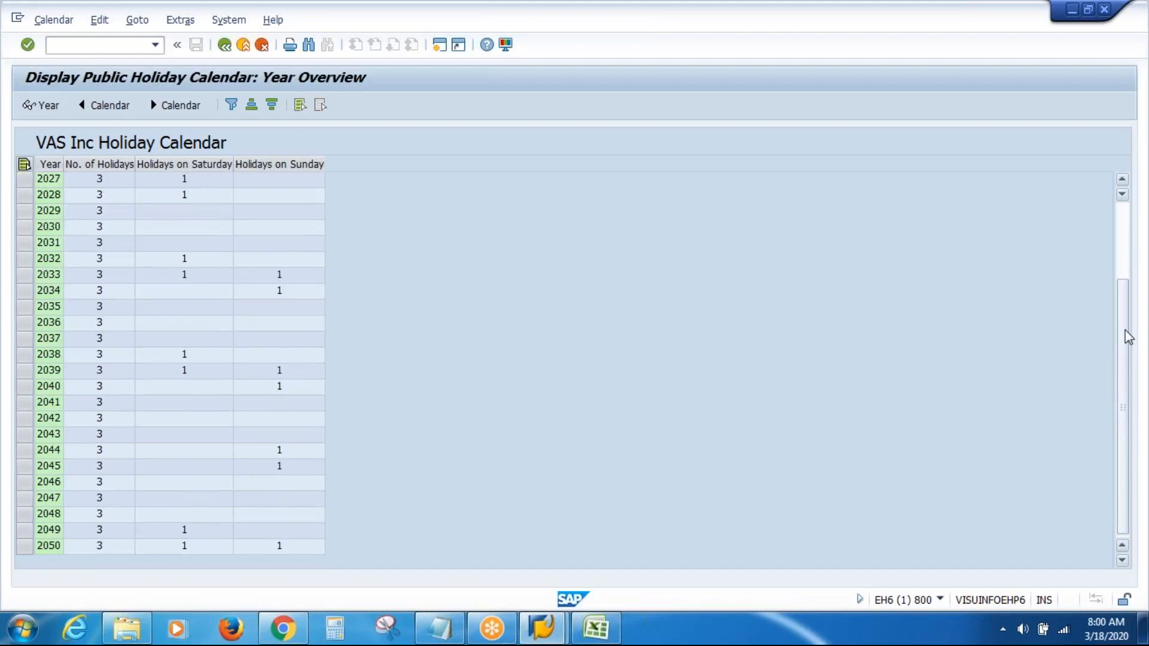
drag(1127, 362, 1121, 263)
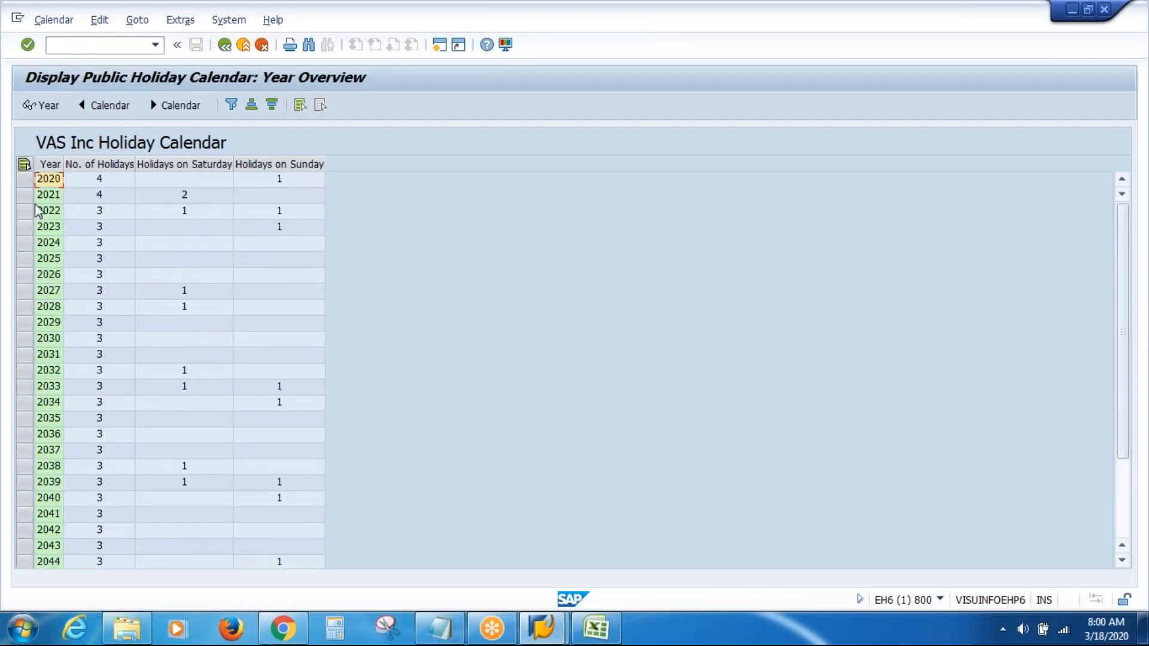
- Open the 2020 year overview, widen the date column and check each VAS Inc holiday in the calendar, then return to the year list
click(25, 179)
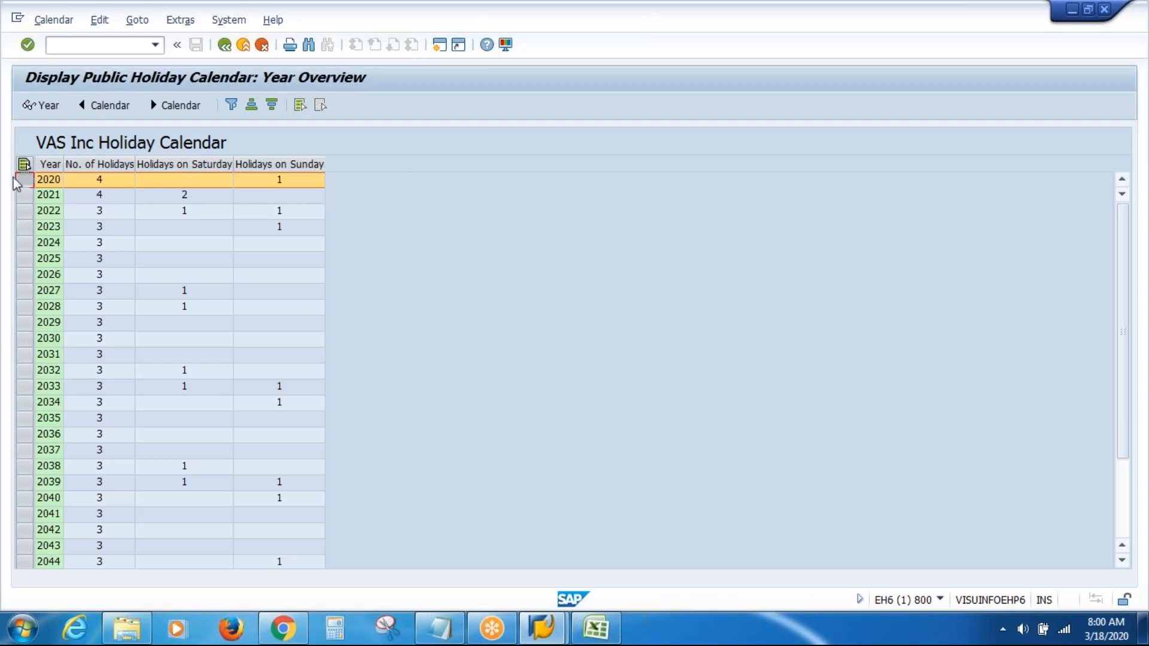
click(42, 109)
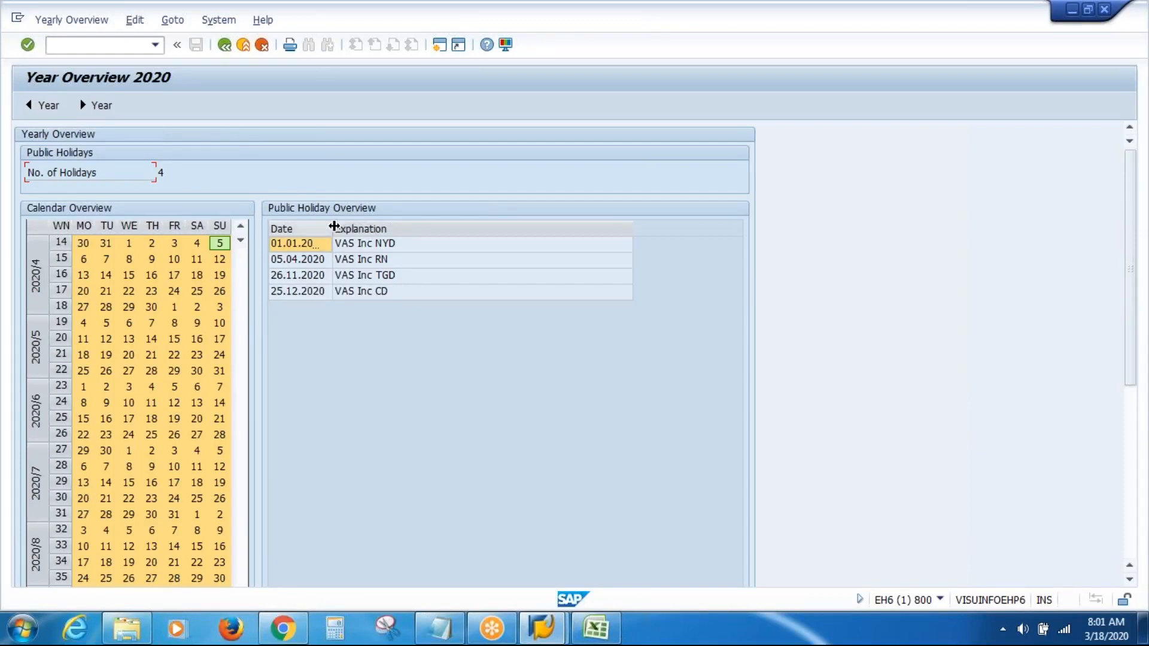
drag(333, 226, 398, 229)
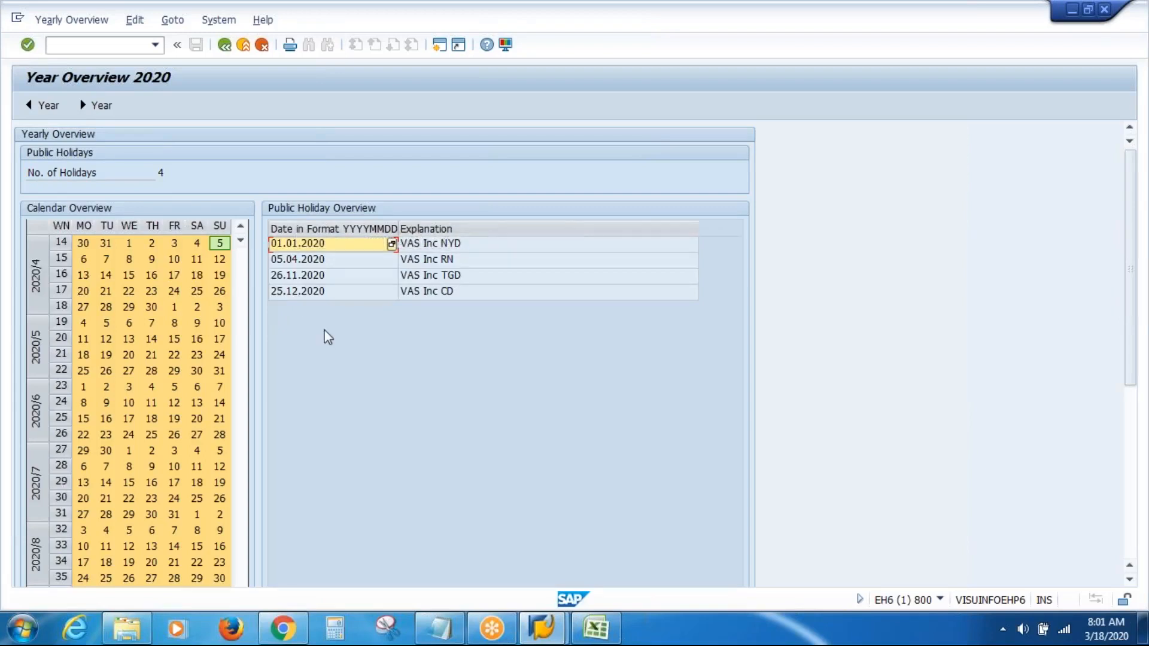
click(241, 280)
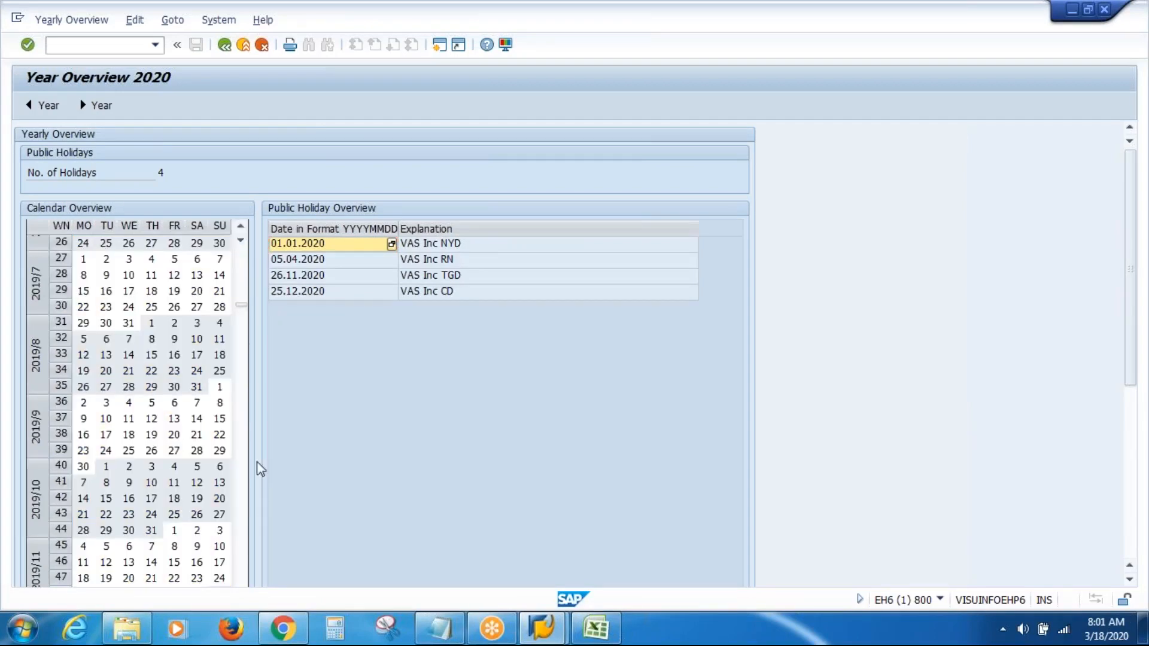
click(241, 242)
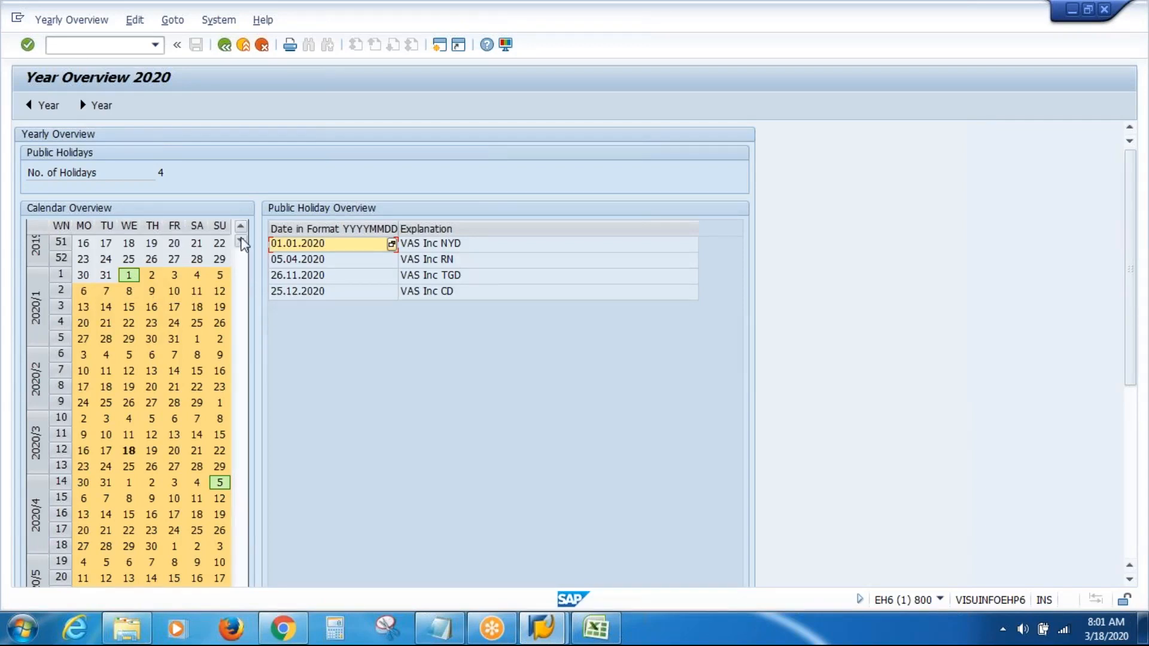
scroll(242, 244, down, 5)
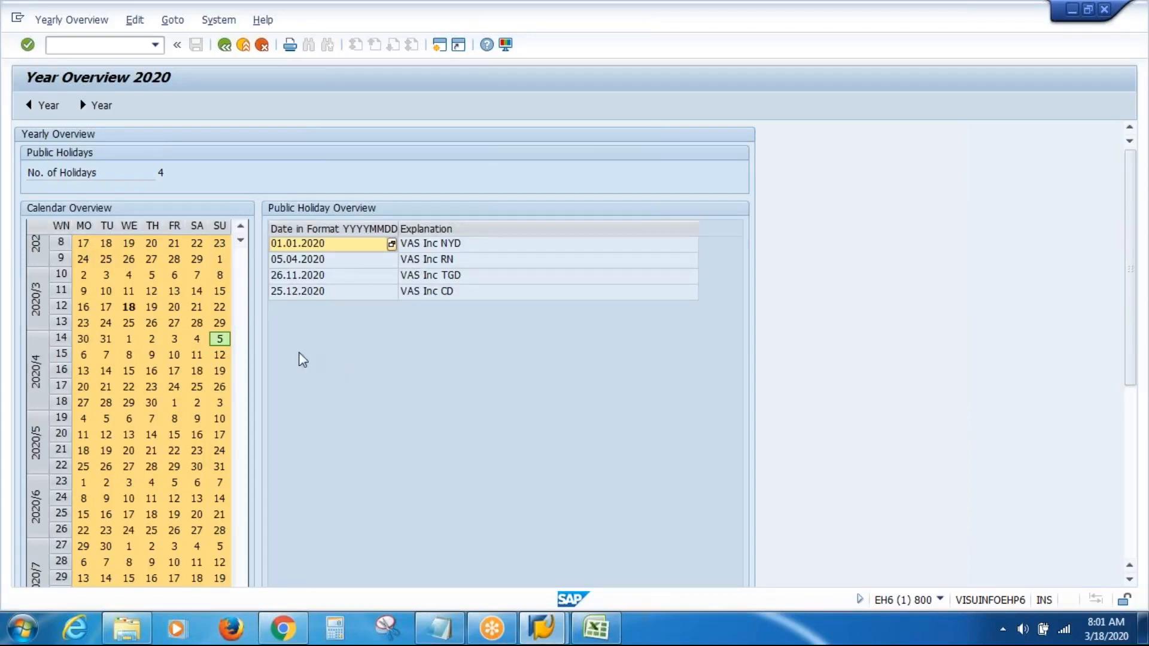
mouse_move(222, 339)
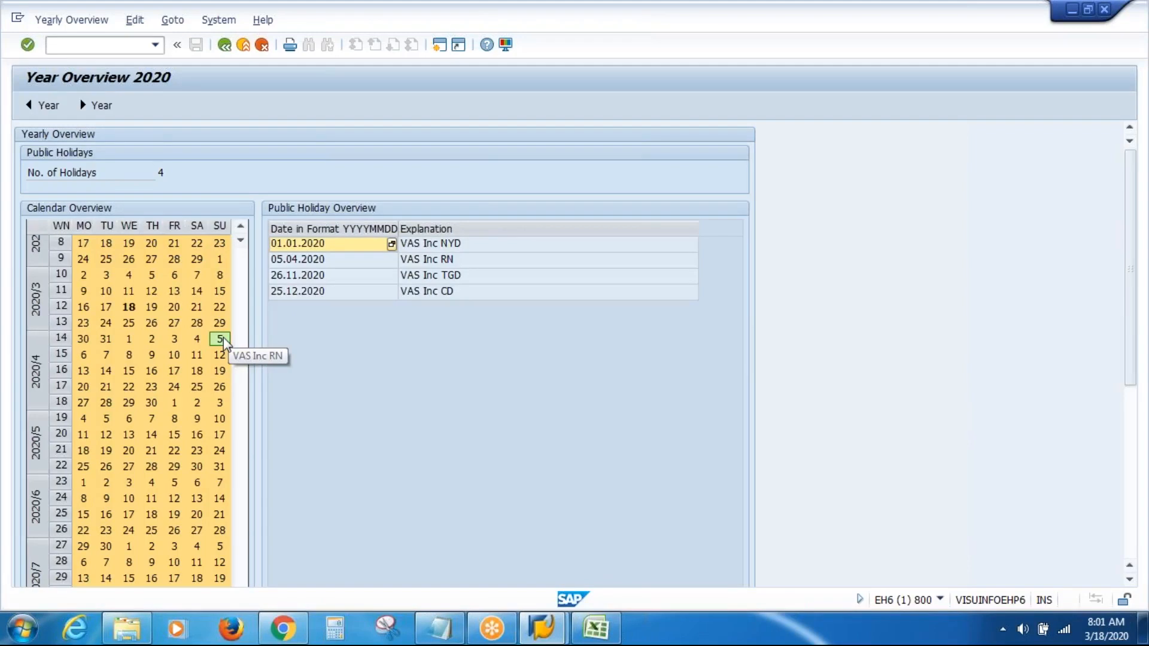
click(240, 243)
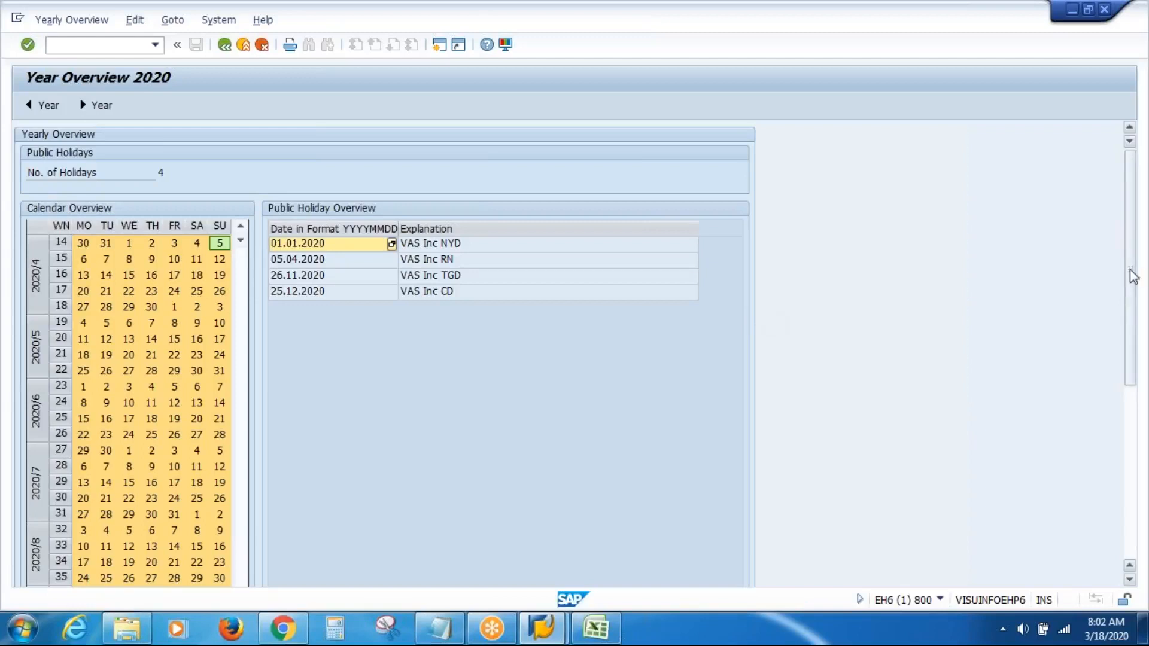
drag(1132, 278, 1135, 522)
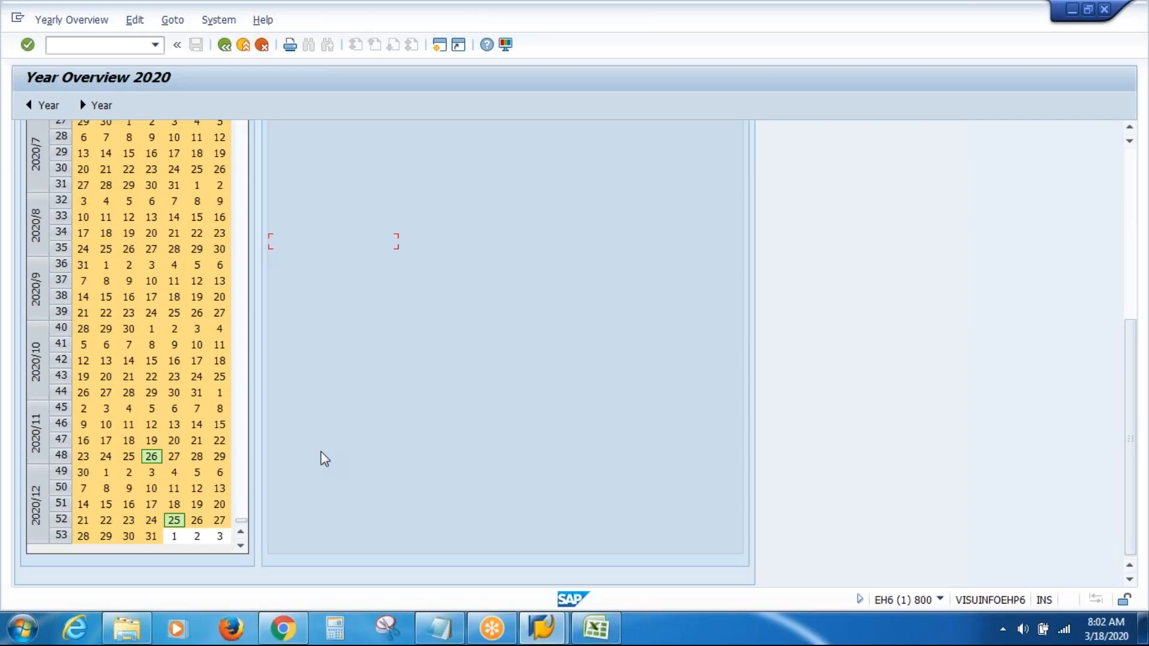
mouse_move(178, 522)
click(224, 45)
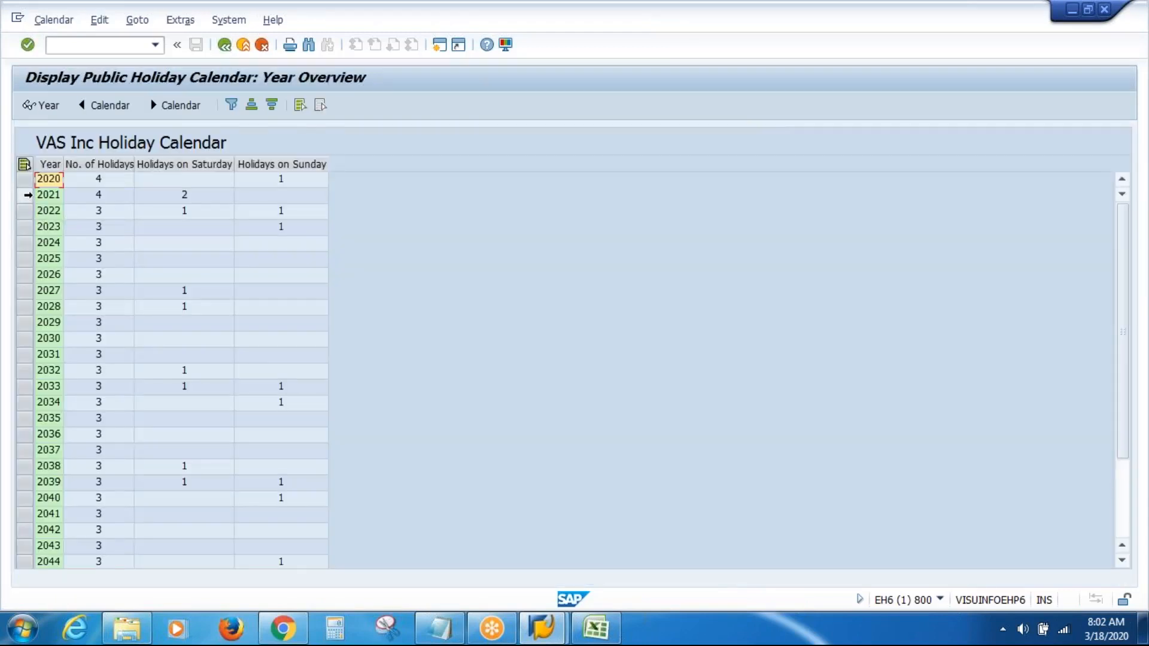
- Open the 2021 year overview, widen the date column and check where each VAS Inc holiday falls in the calendar
click(24, 195)
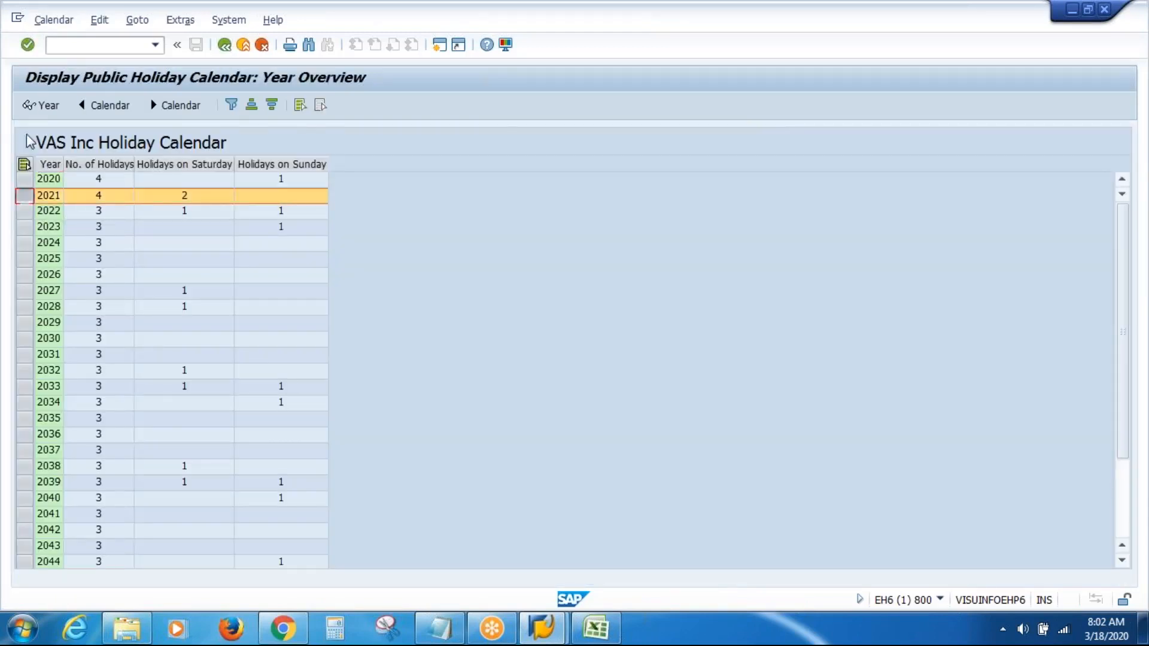
click(45, 107)
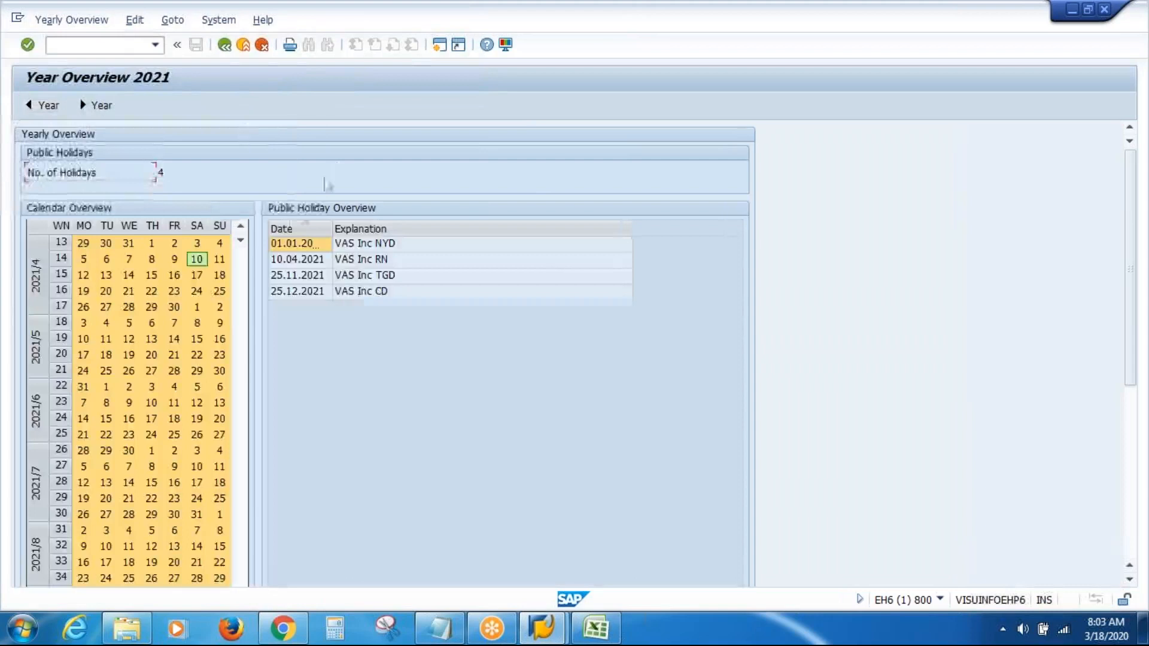
drag(333, 229, 408, 230)
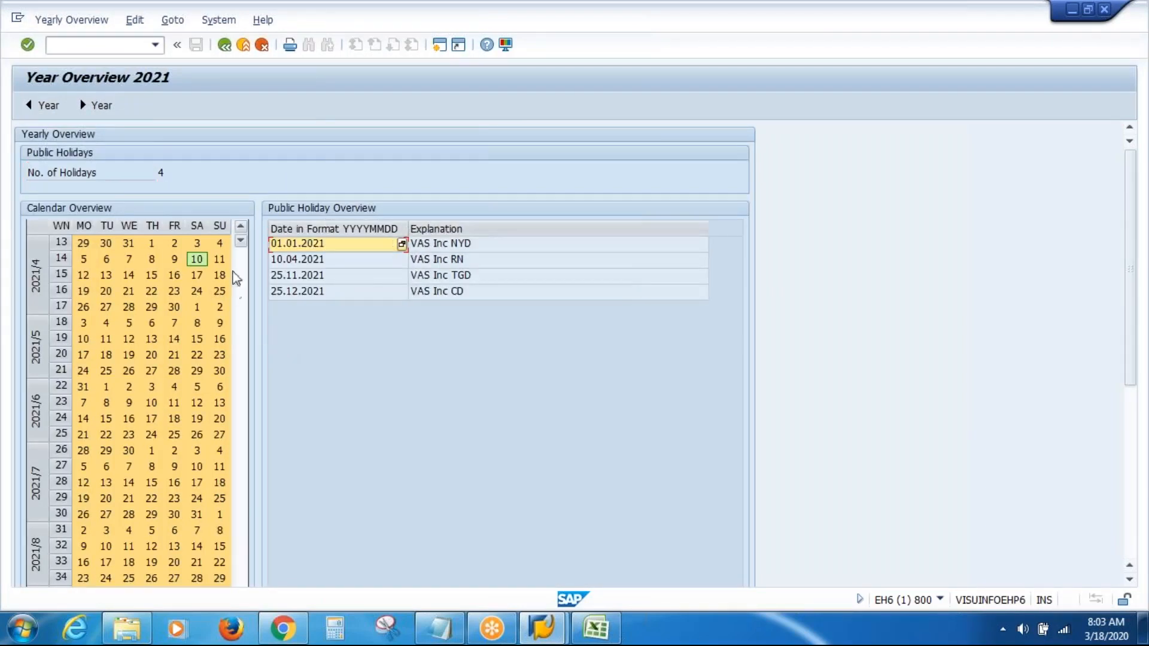
scroll(241, 269, up, 5)
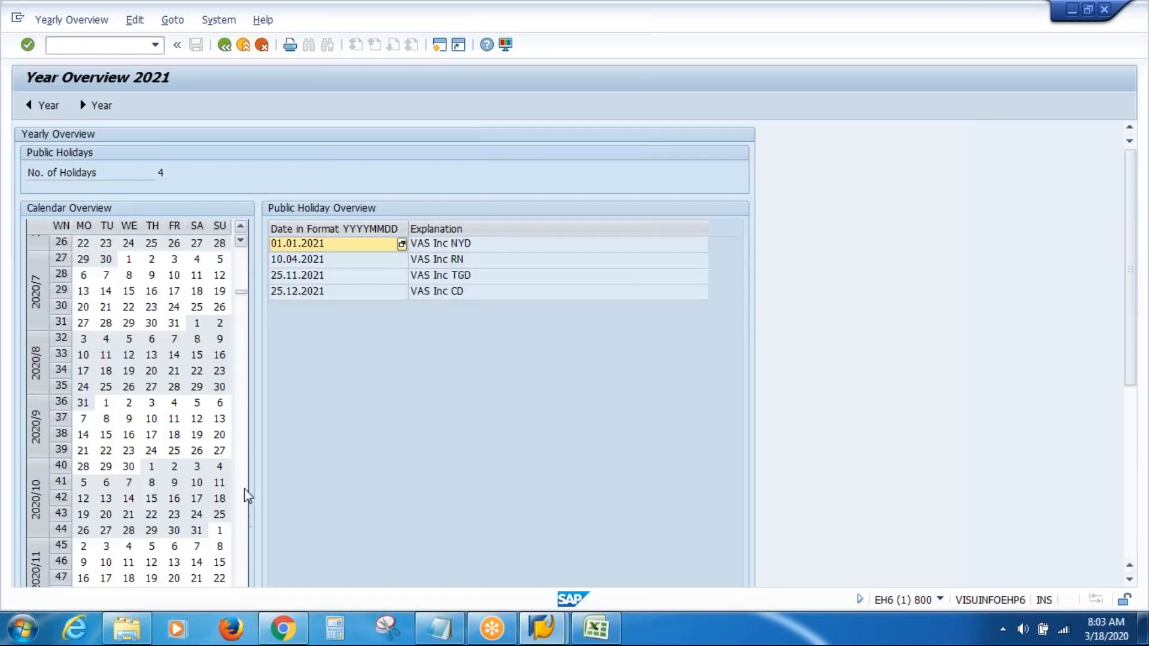
click(241, 227)
click(241, 227)
click(241, 227)
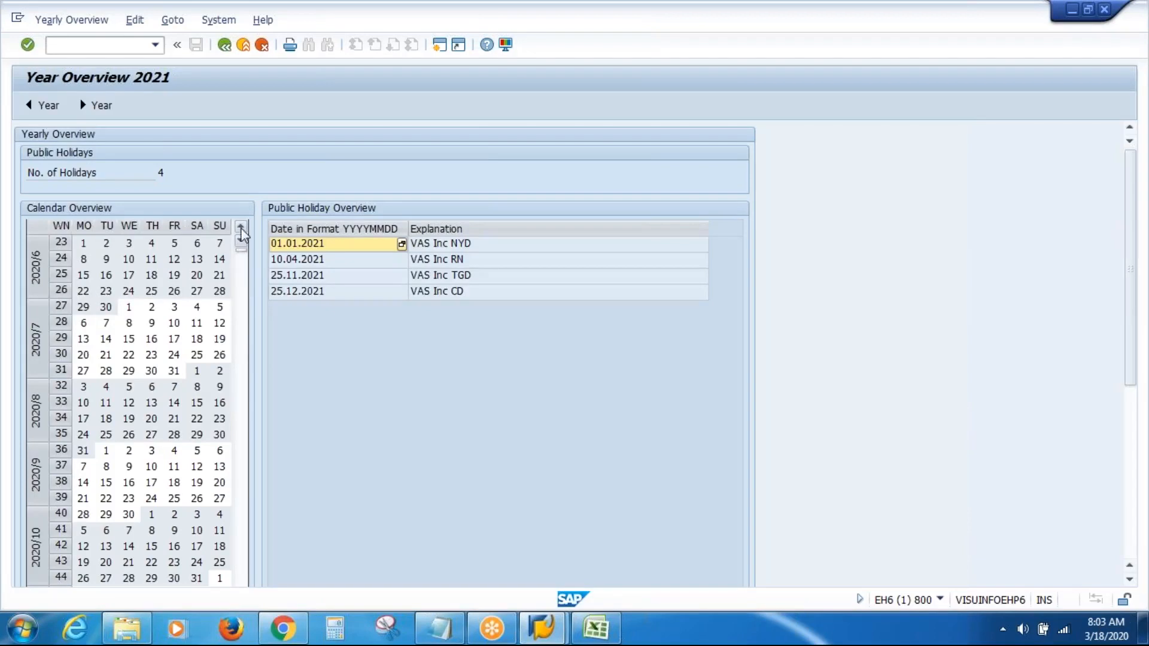
click(240, 296)
click(241, 293)
drag(241, 243, 241, 243)
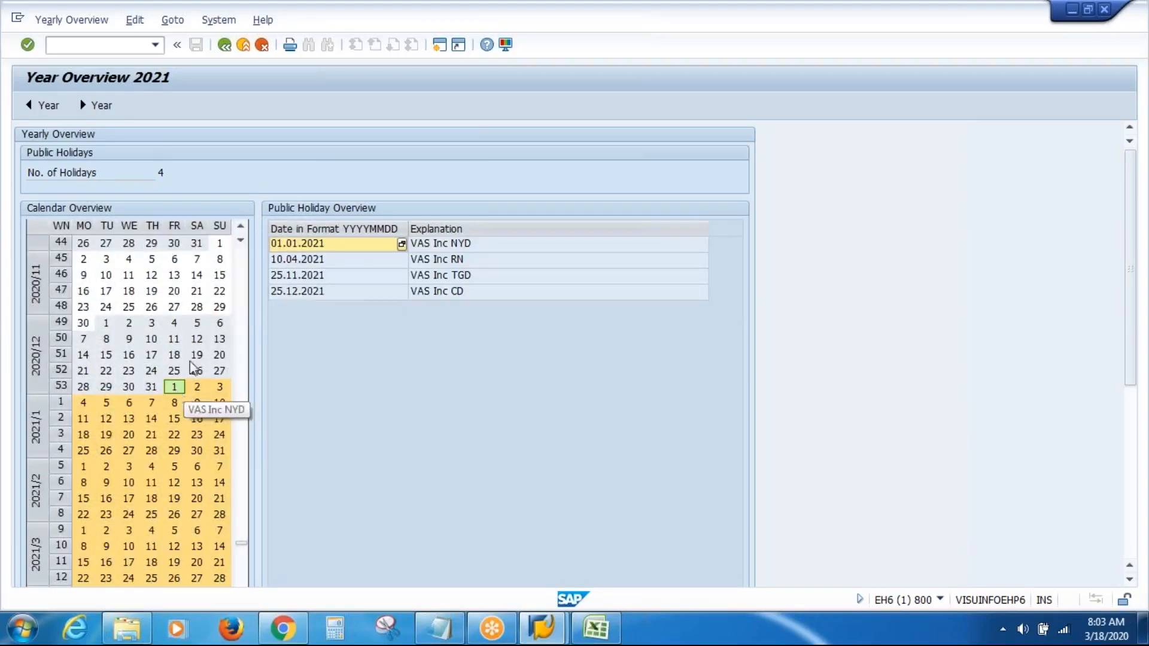
drag(239, 242, 239, 242)
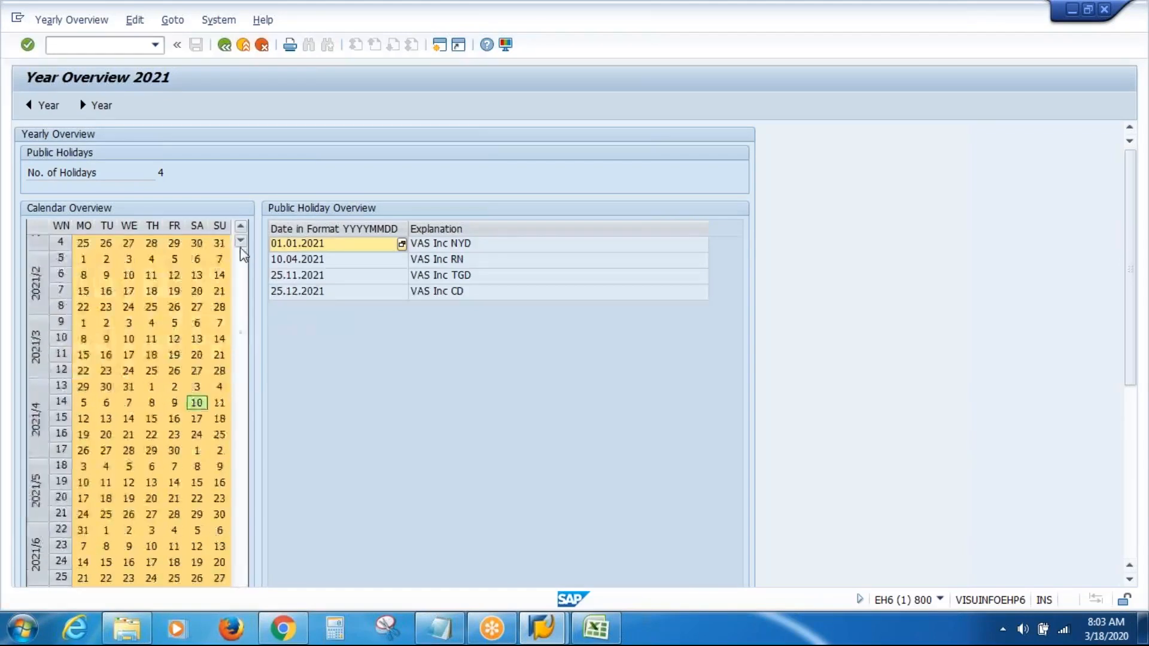
mouse_move(198, 403)
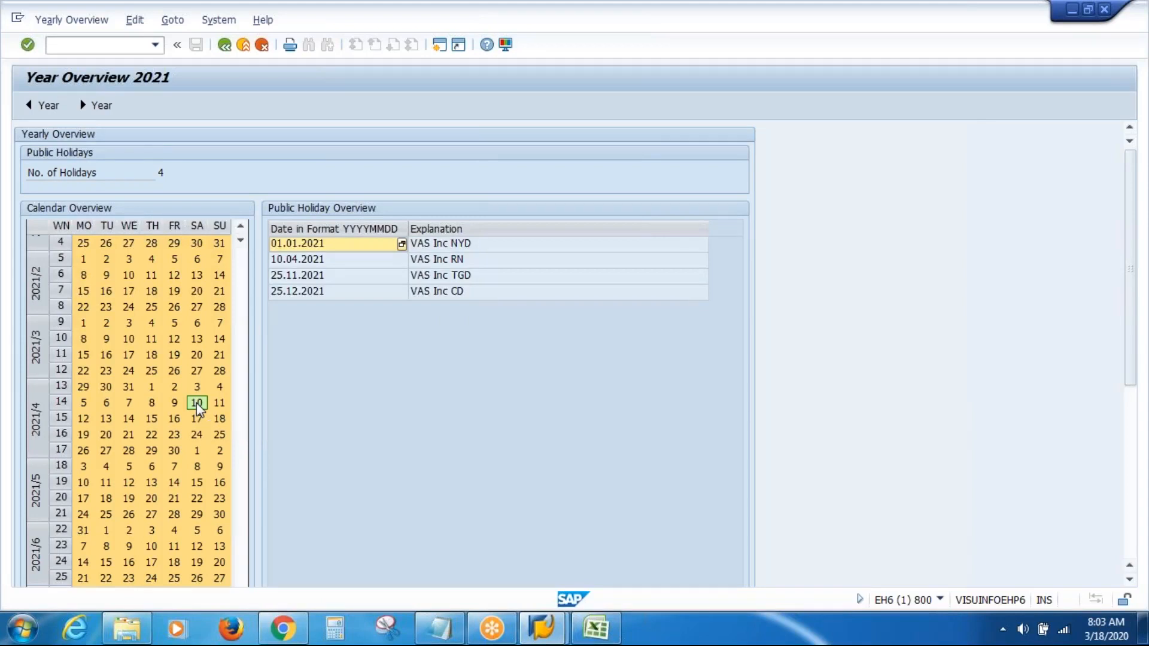
click(242, 242)
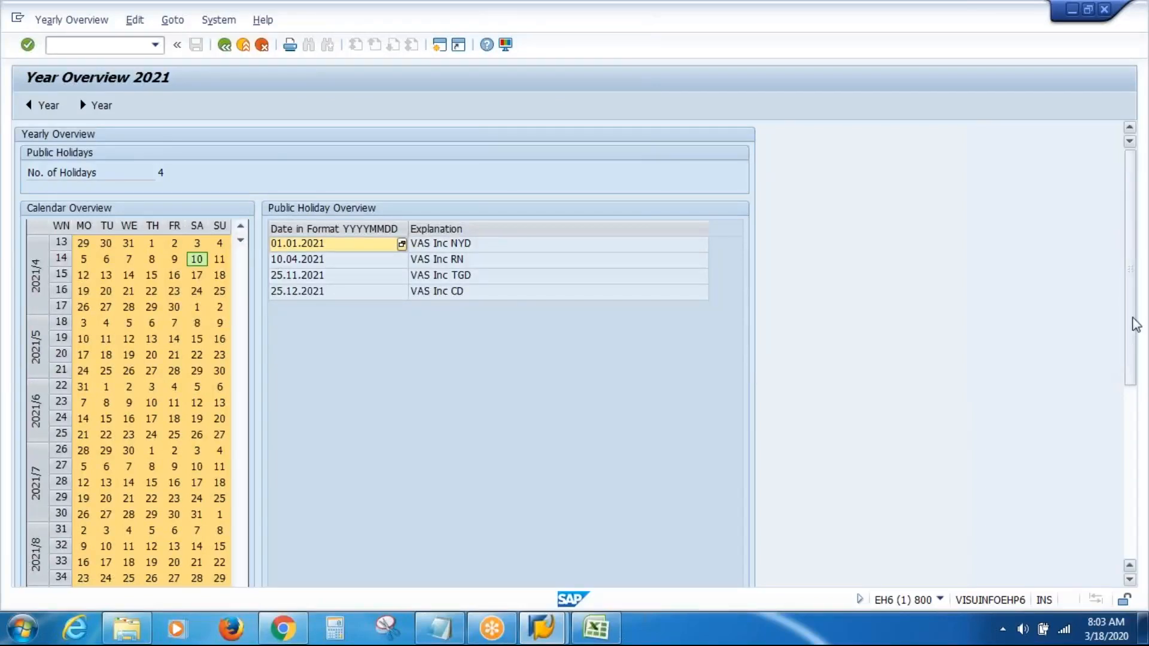
drag(1135, 342, 1132, 497)
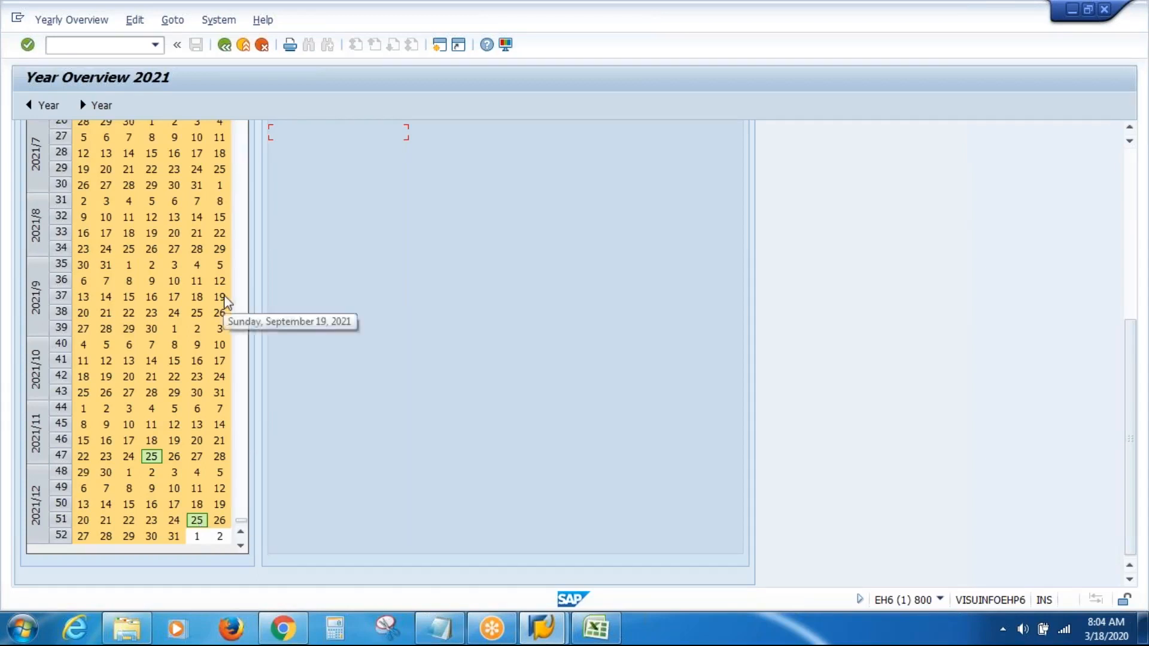
- Leave the holiday calendar display and the calendar main menu to return to the Implementation Guide
click(225, 50)
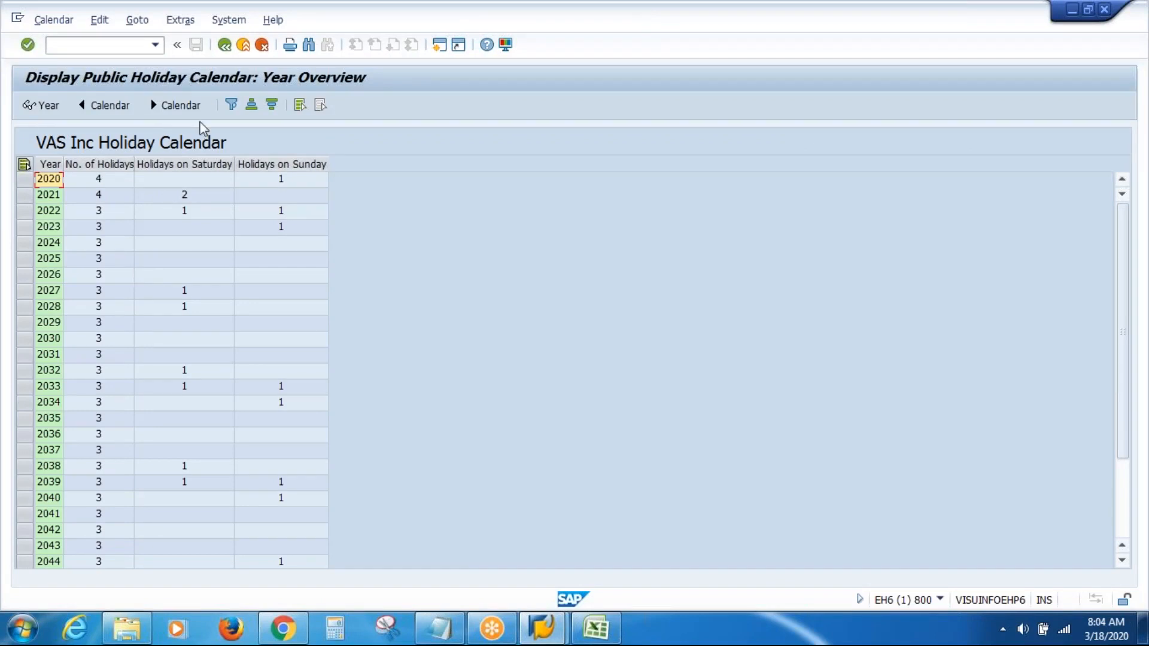
click(225, 50)
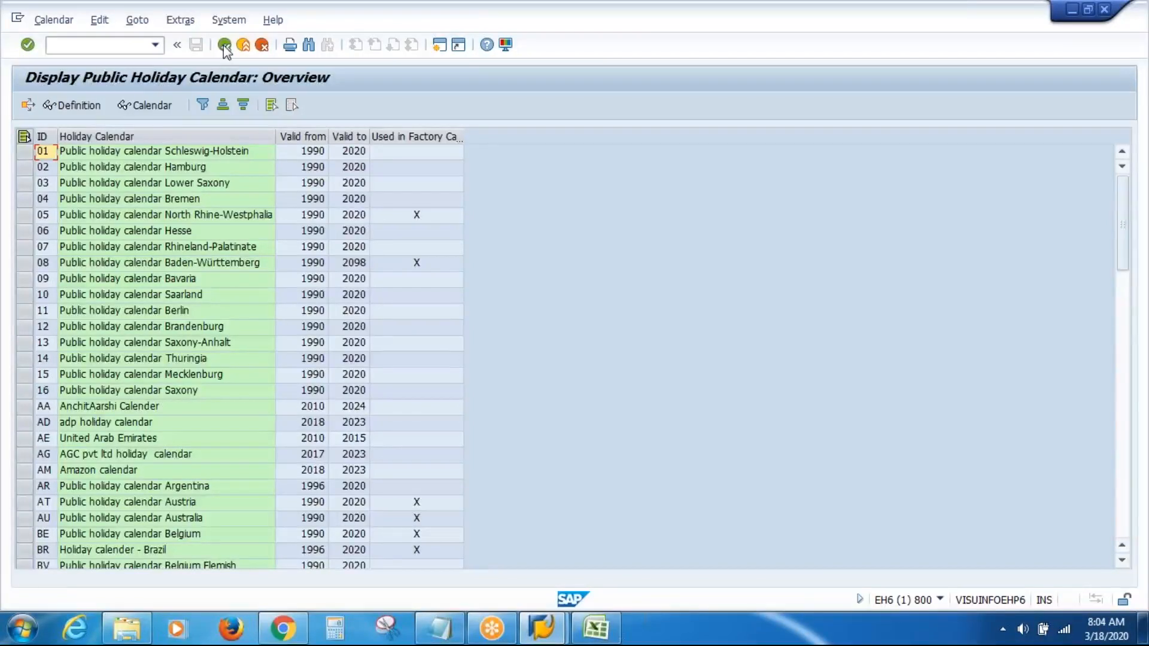
click(224, 44)
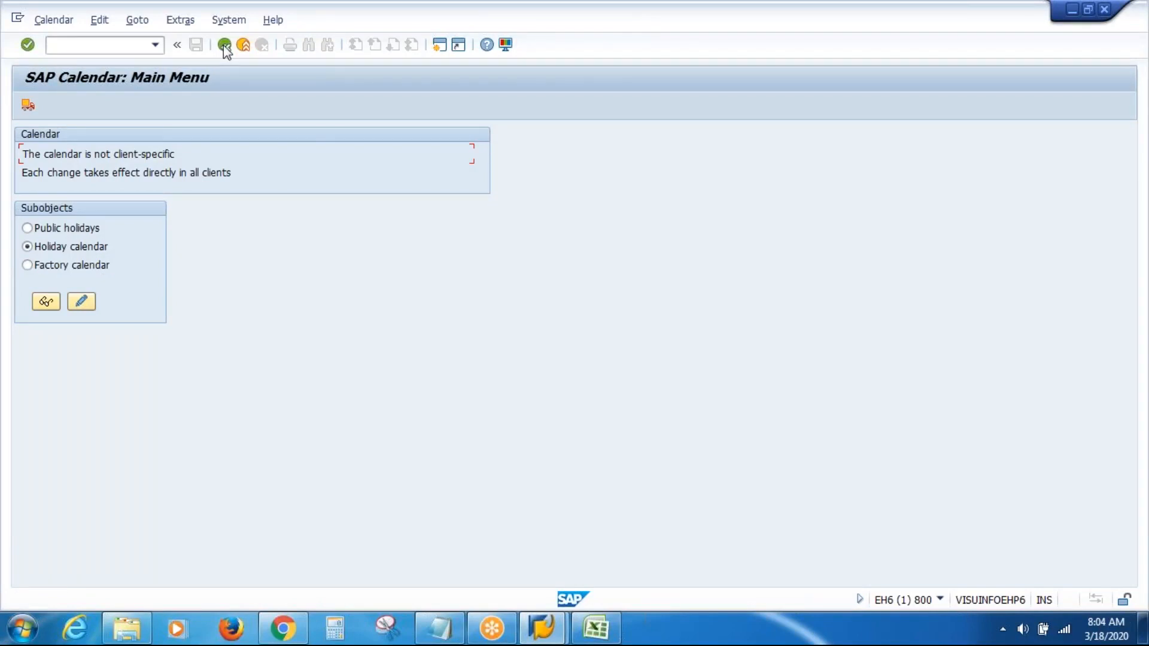
click(224, 45)
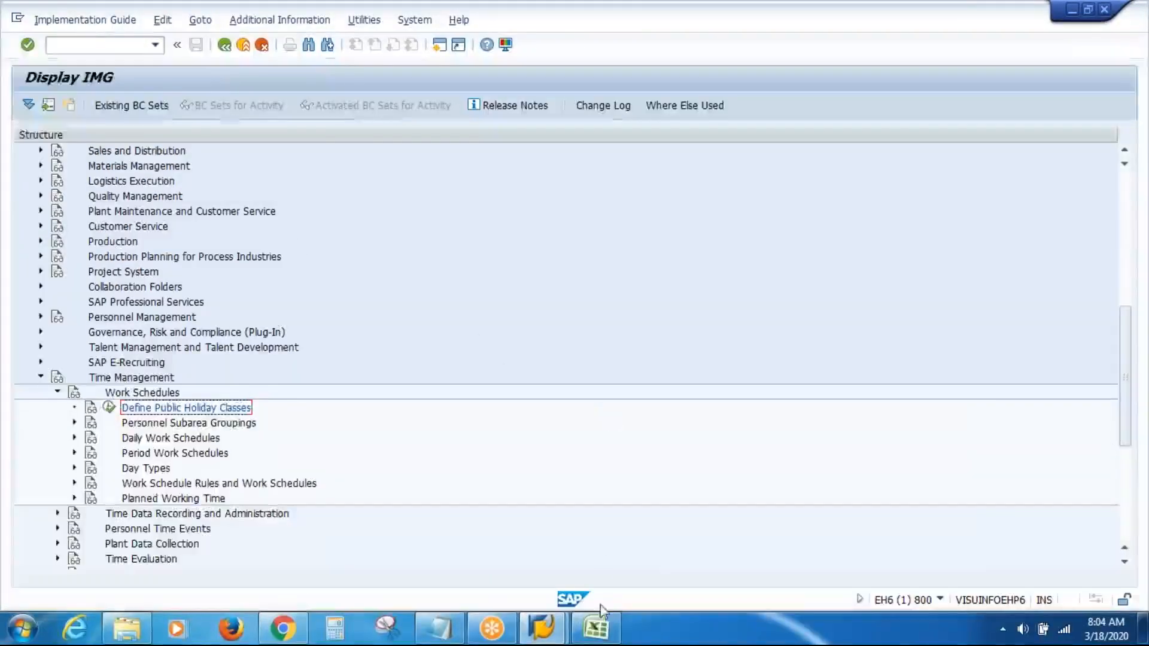
- Switch to the Excel workbook and enter the location names Kerala in E171 and Punjab in I171
click(598, 630)
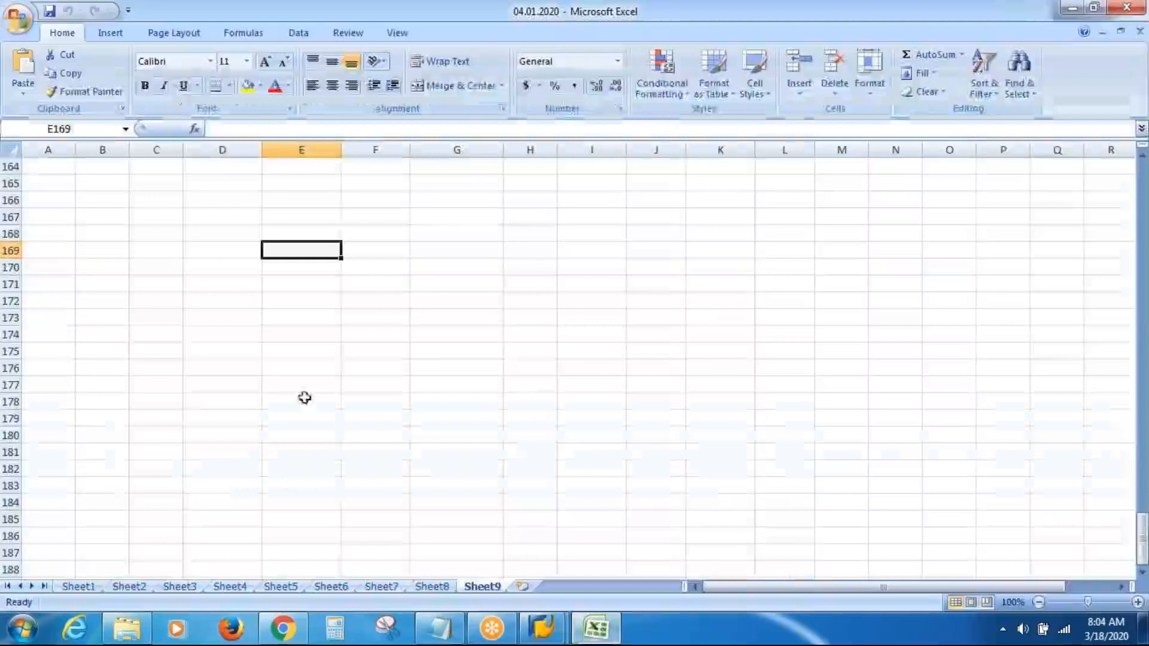
click(292, 281)
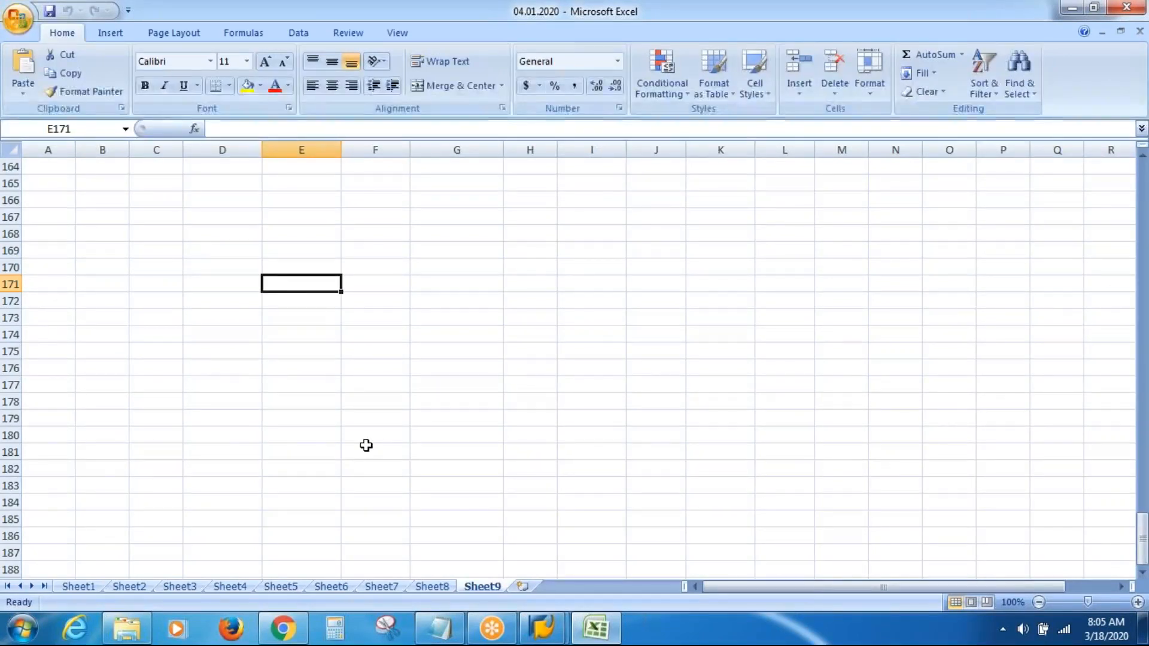
text(Ke)
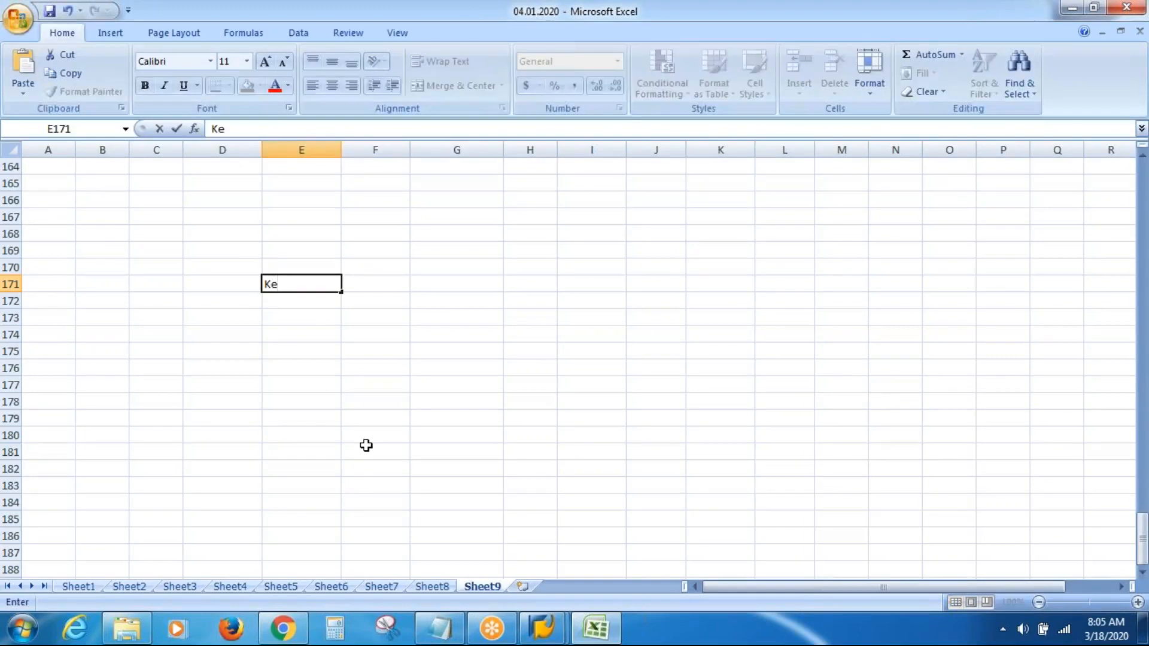
text(rala)
key(Tab)
key(Tab)
key(Tab)
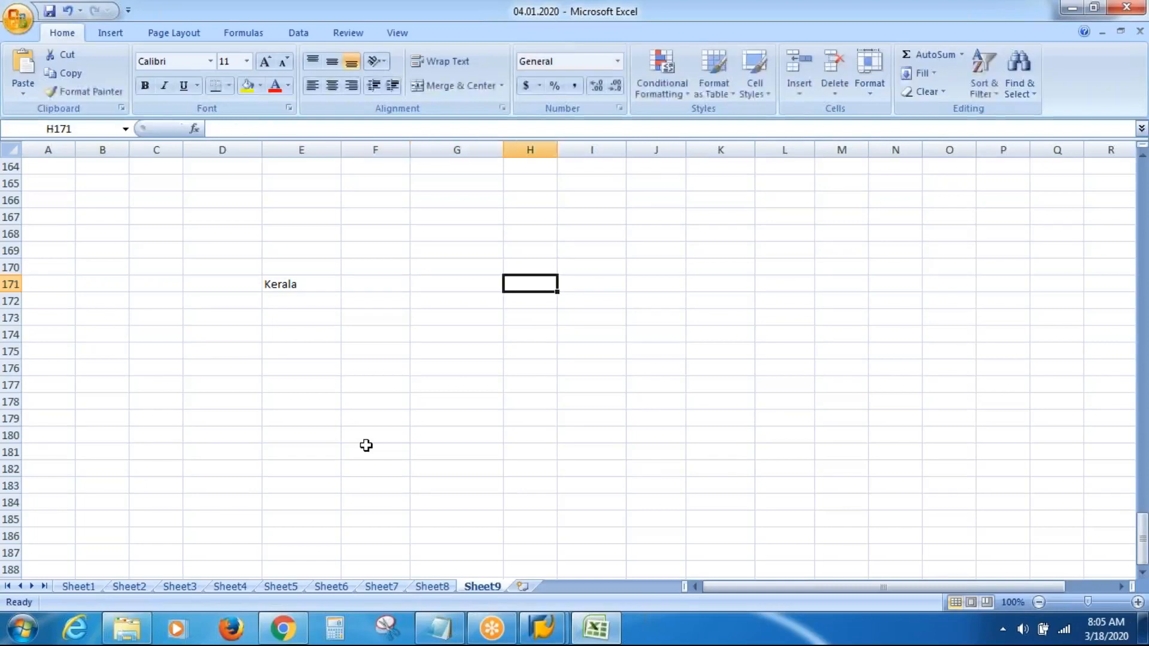
key(Tab)
key(Tab)
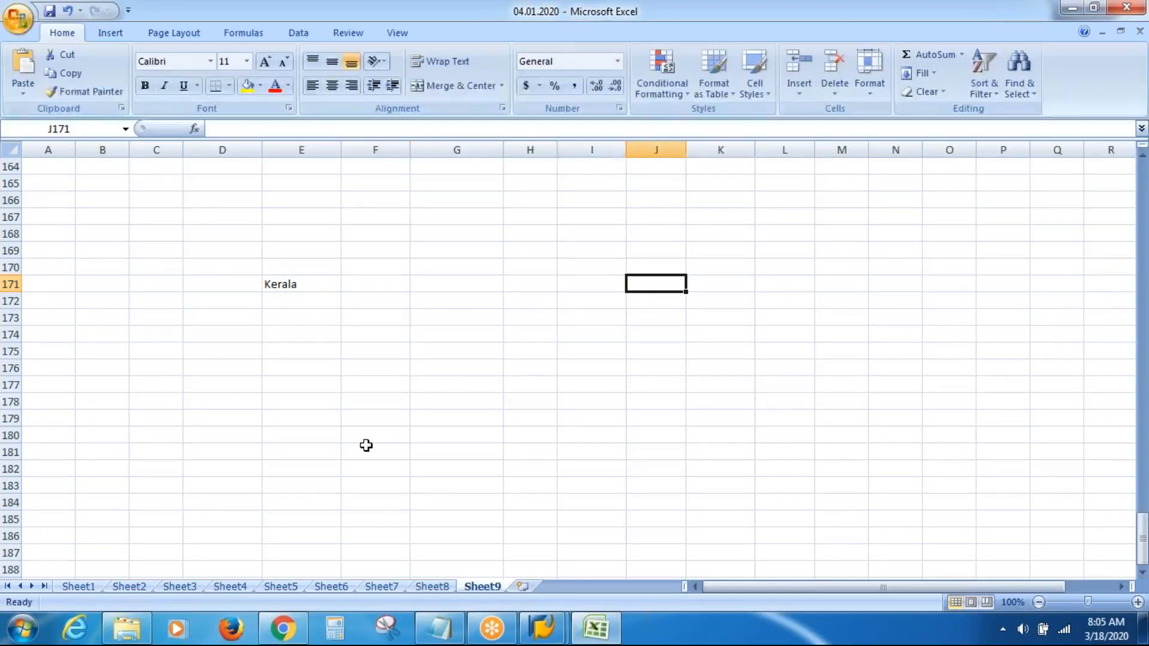
key(shift+Tab)
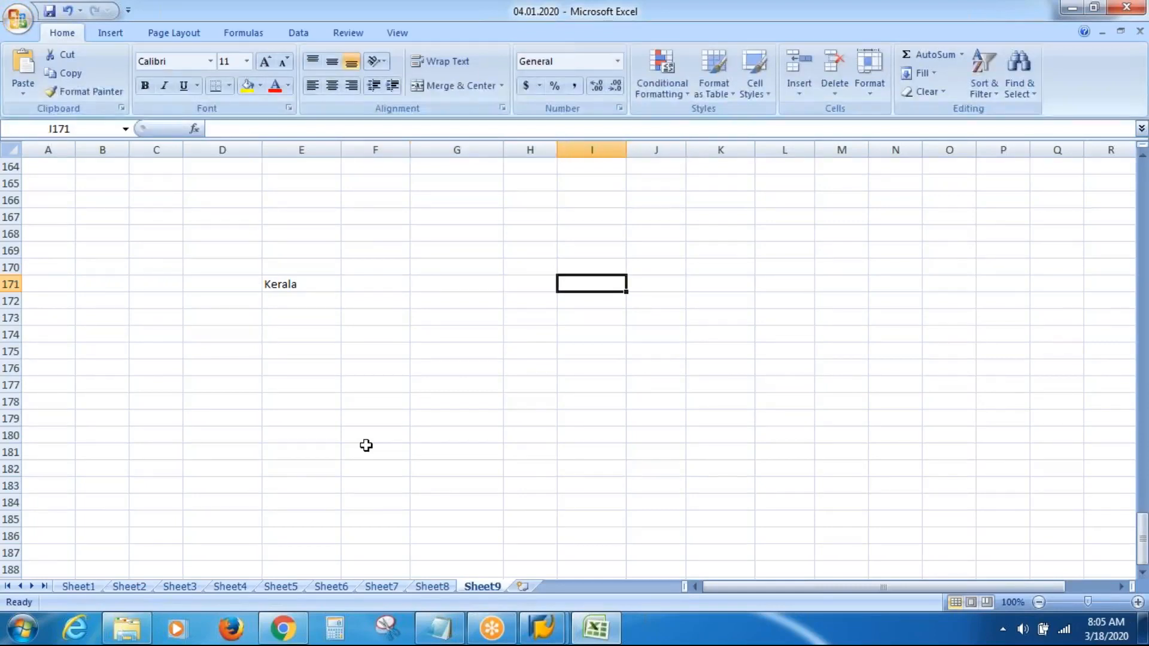
text(Punjab)
key(Return)
- Enter the departments Prod in D173 and Fin in F173, two rows below Kerala
key(Return)
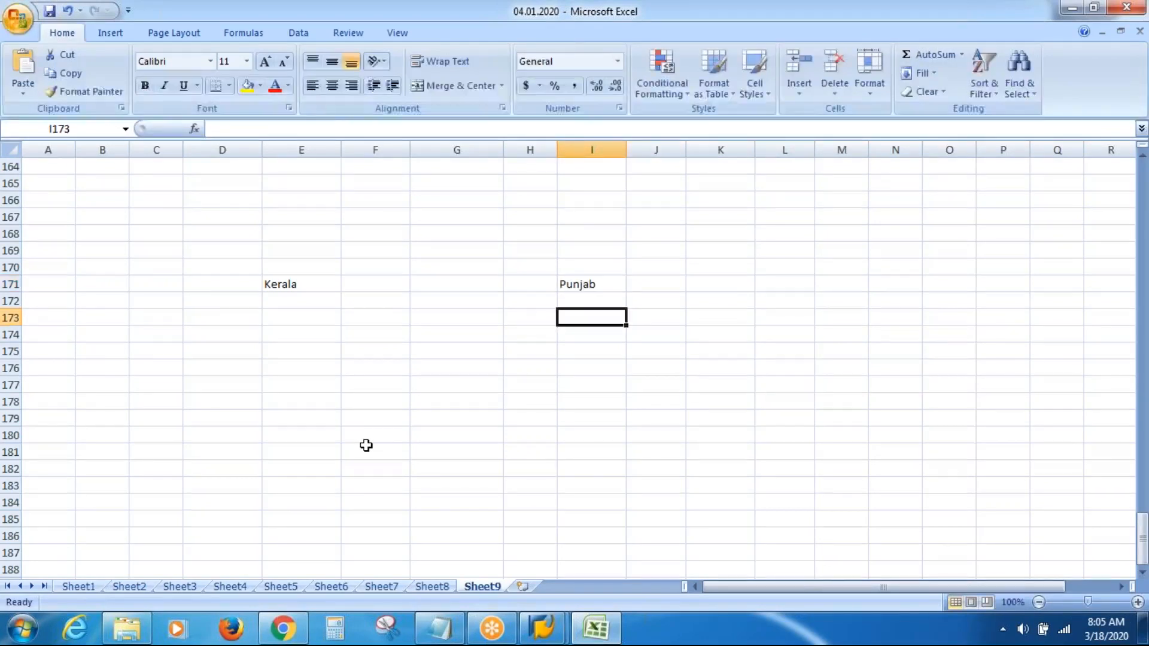
key(Left)
key(Left)
key(Left)
key(Left)
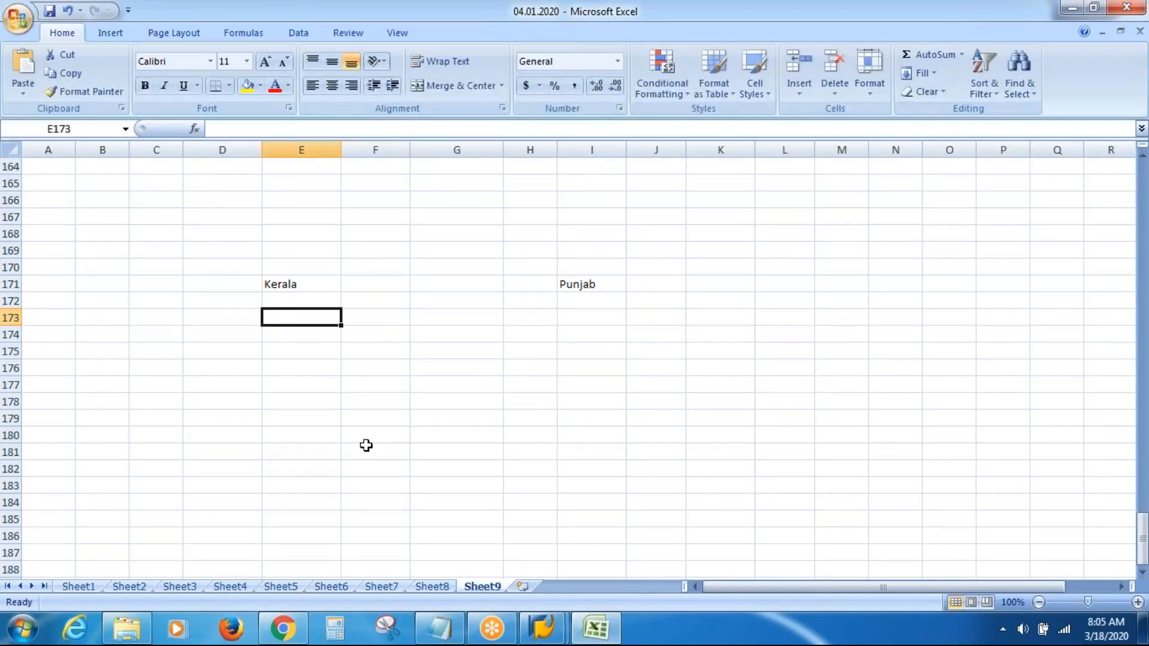
key(Left)
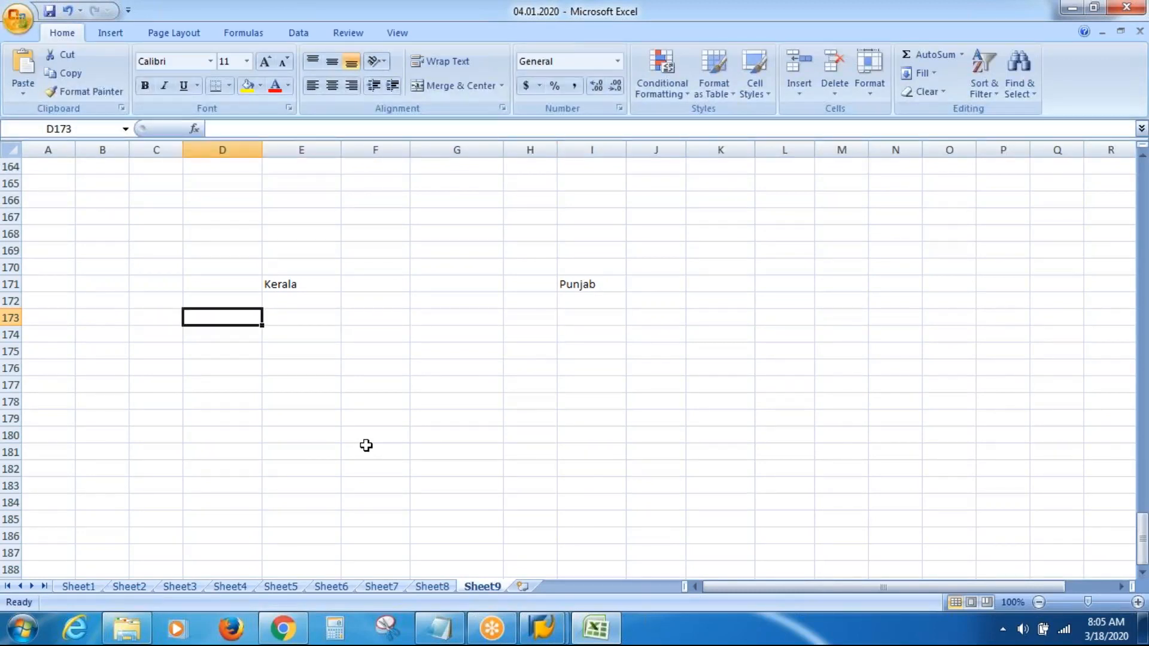
text(Prod)
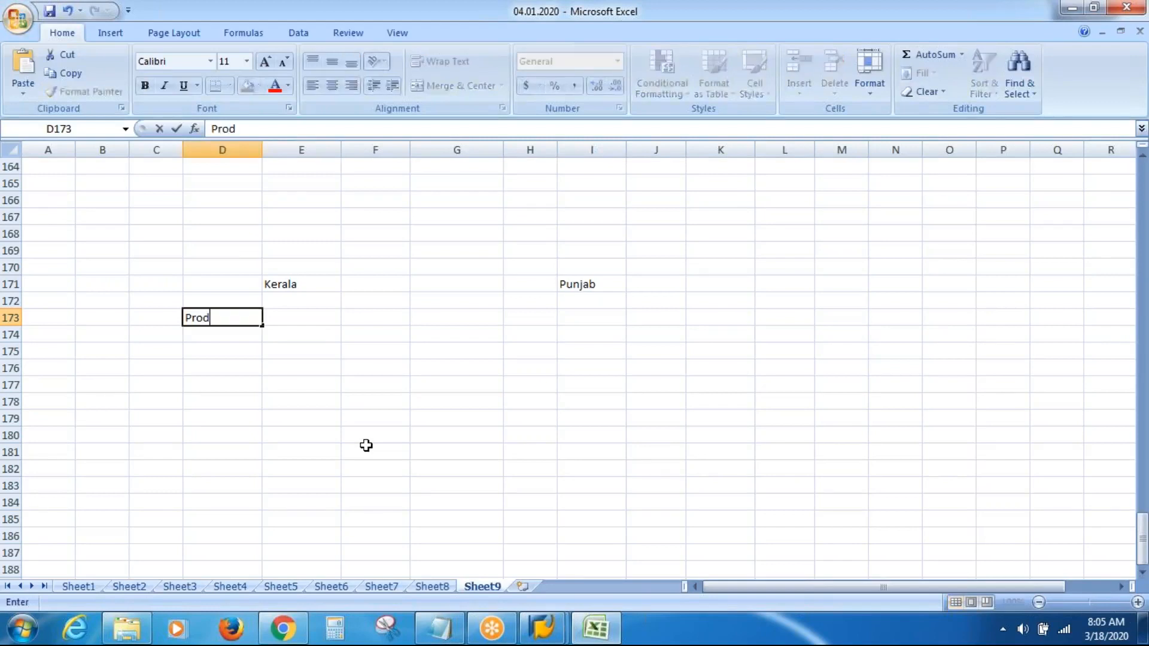
key(Right)
key(Right)
text(Fin)
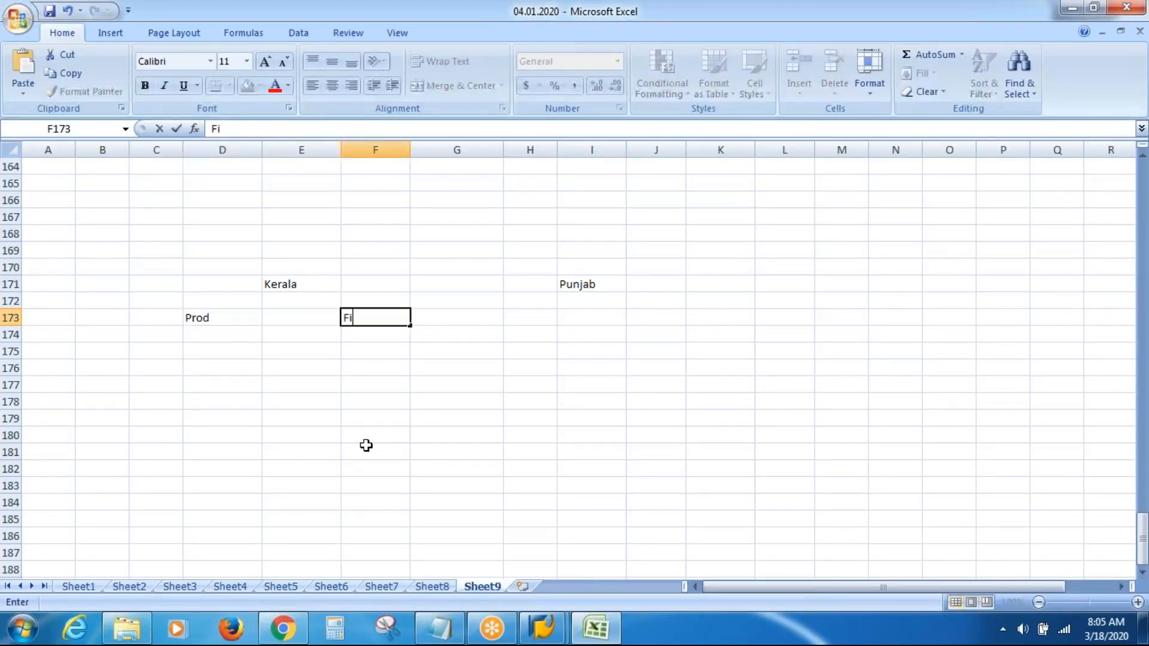
- Enter the departments HR in H173 and Sales in J173, two rows below Punjab
key(Right)
key(Right)
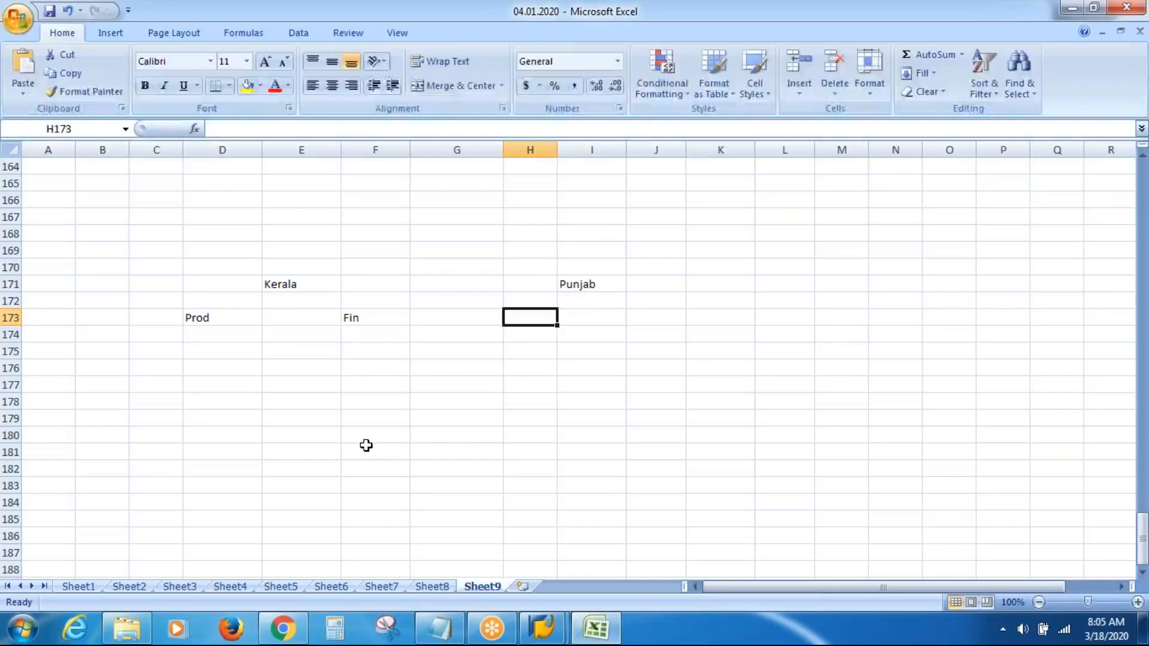
text(HR)
key(Right)
key(Right)
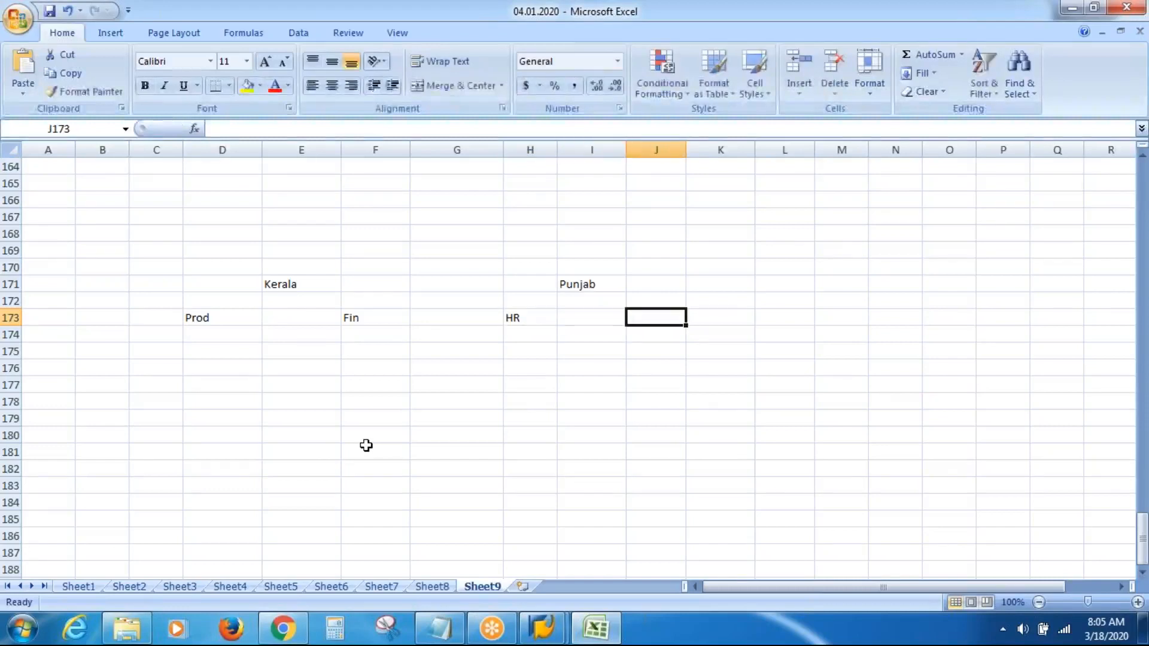
text(sALES)
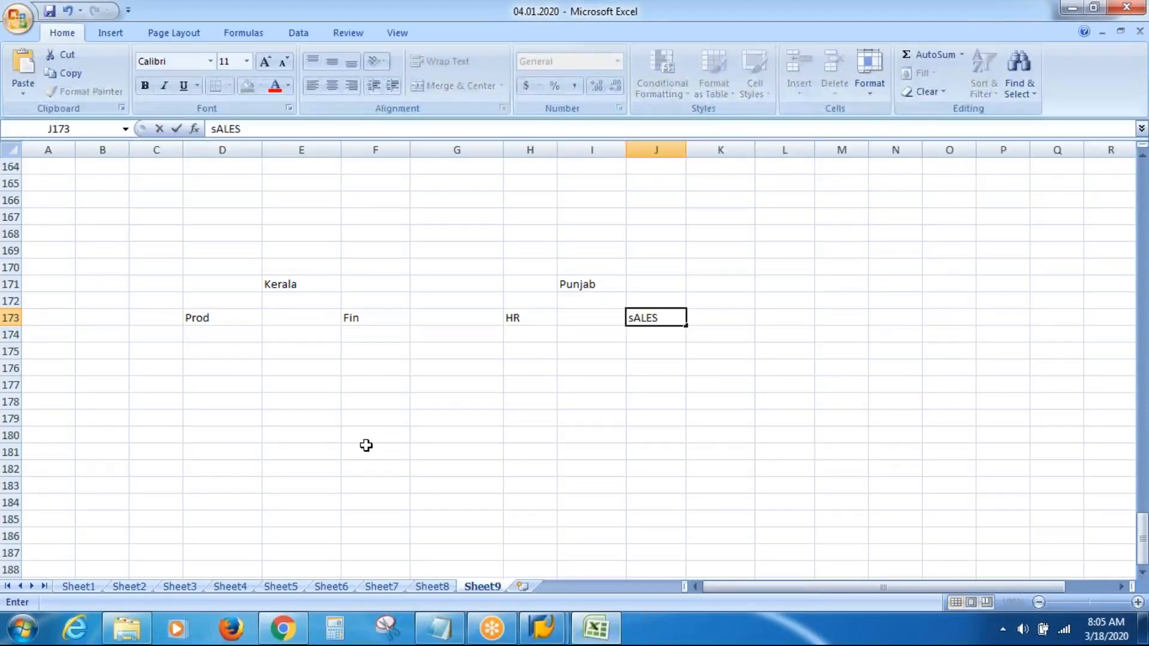
key(Return)
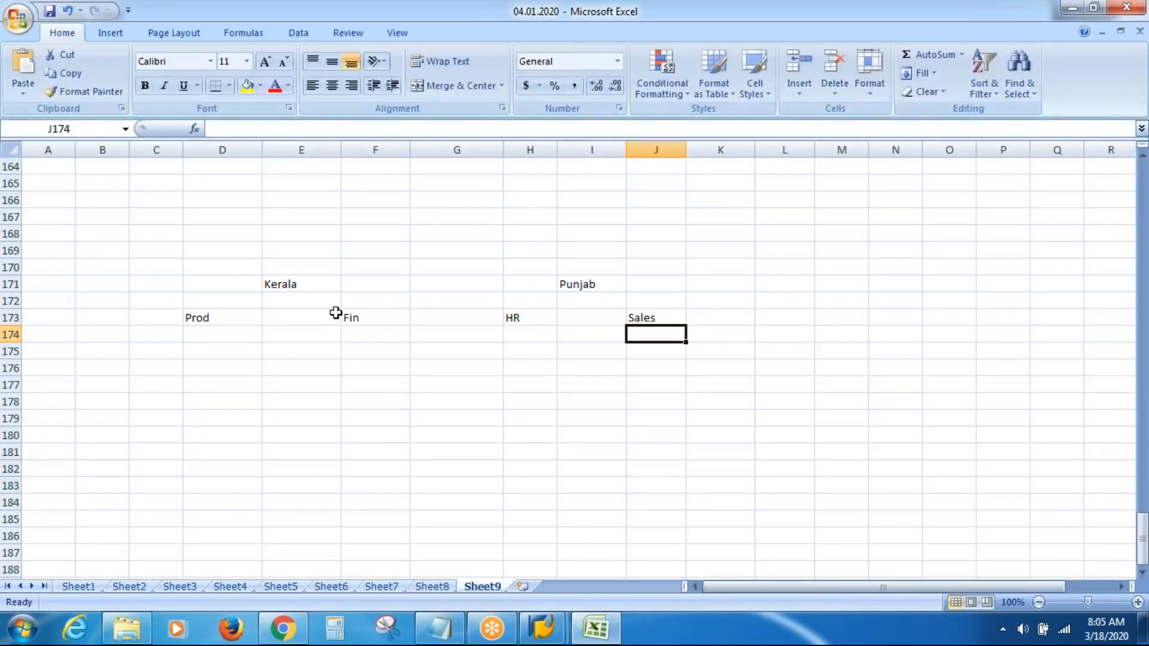
- Fill the Kerala and Punjab cells with yellow
click(311, 287)
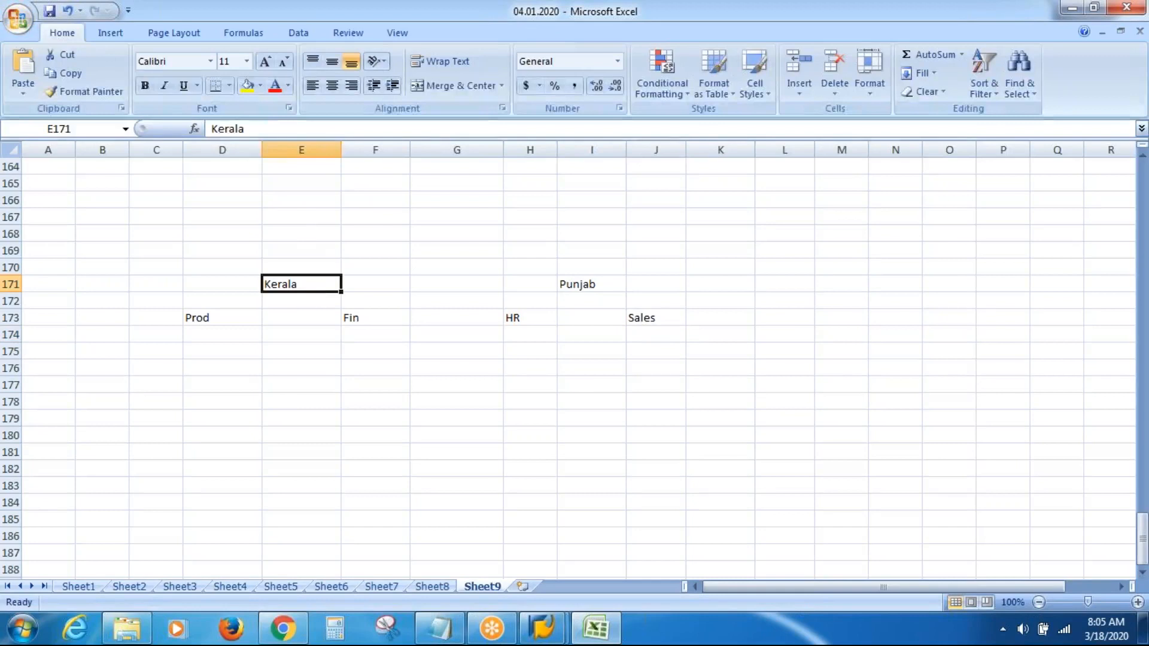
click(249, 90)
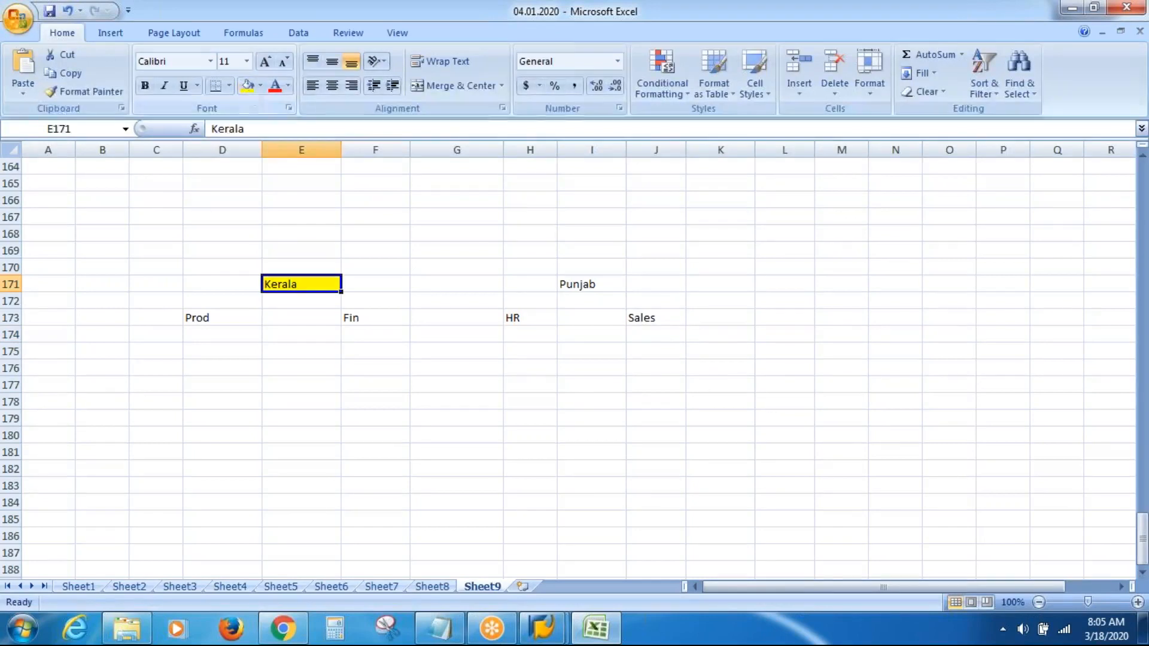
click(603, 281)
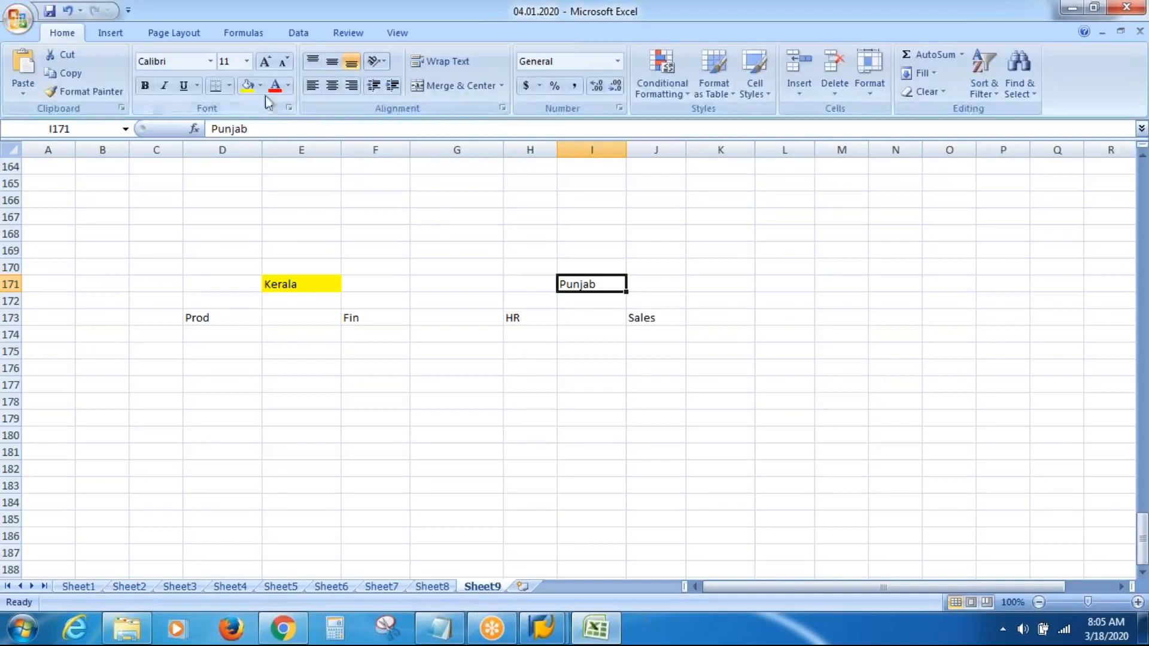
click(247, 87)
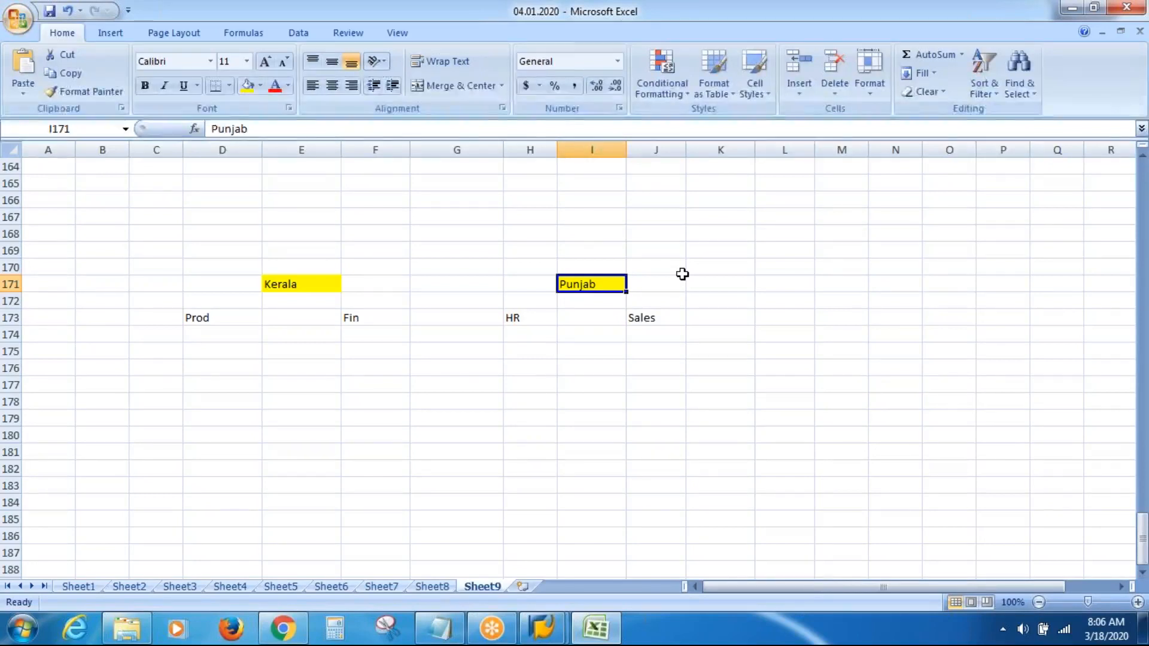
- Enter 10 in L171, on the same row as the two locations
click(795, 285)
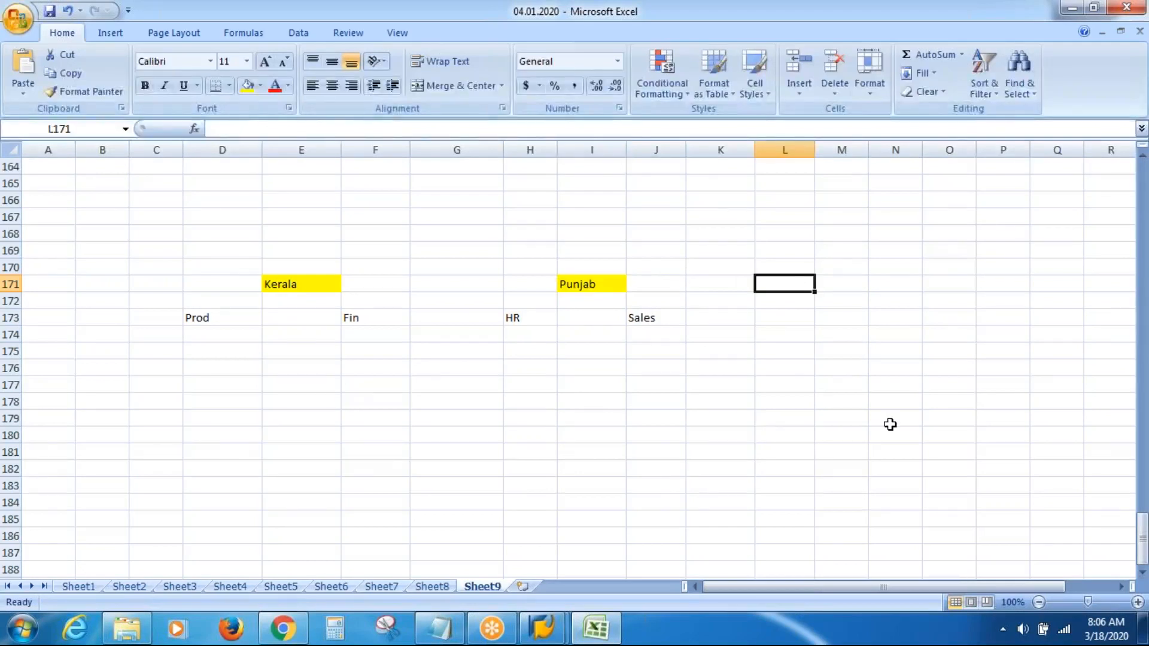
text(10)
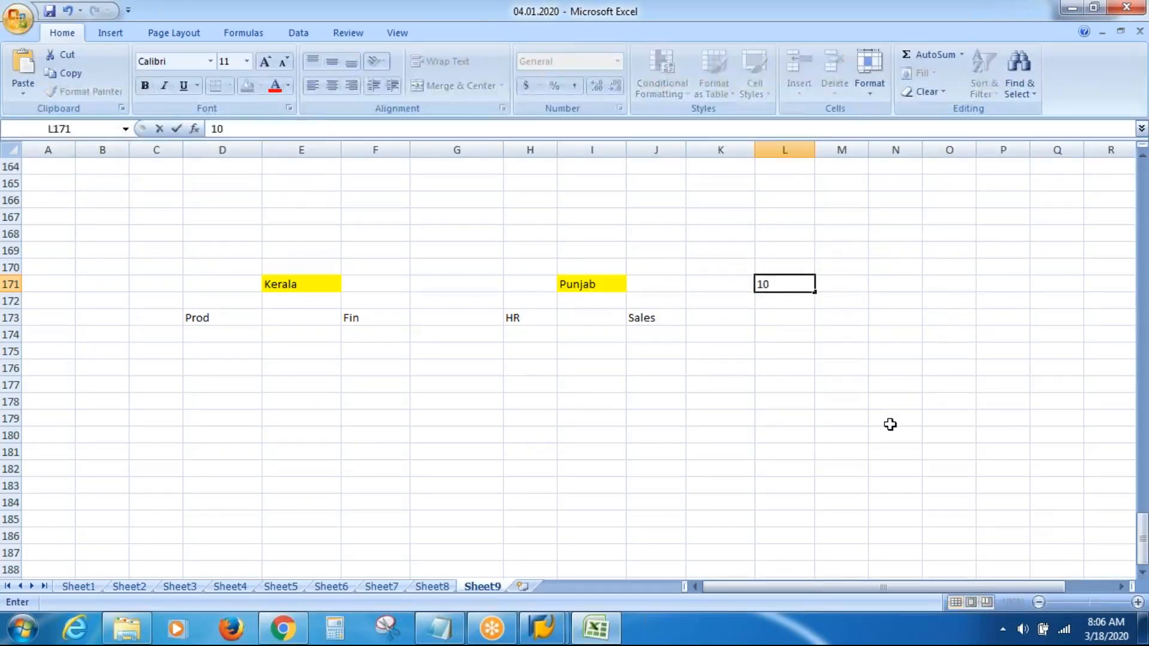
key(Tab)
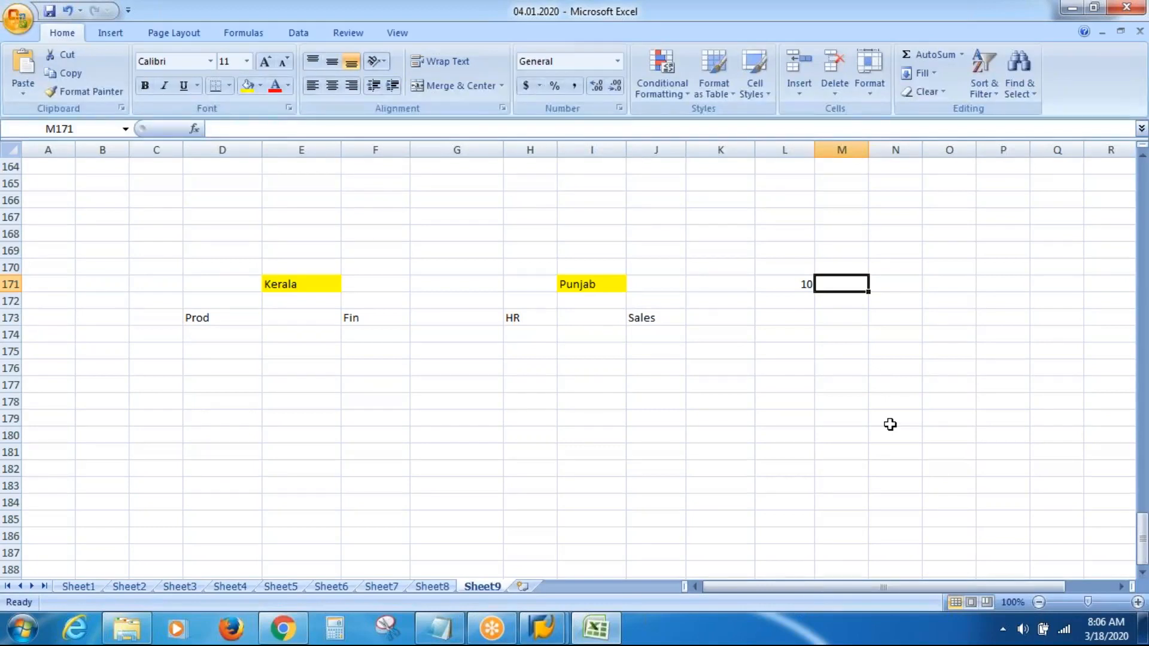
- Enter the code HP in H175, two rows below the HR department
key(Left)
key(Left)
key(Left)
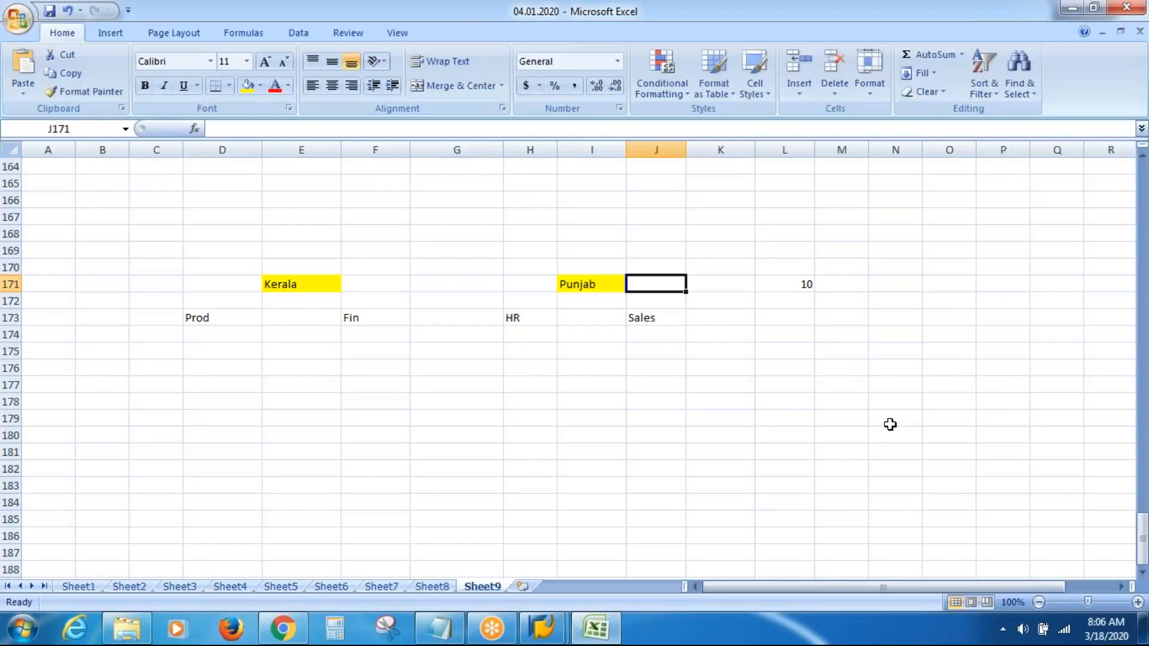
key(Left)
key(Down)
key(Down)
key(Down)
key(Down)
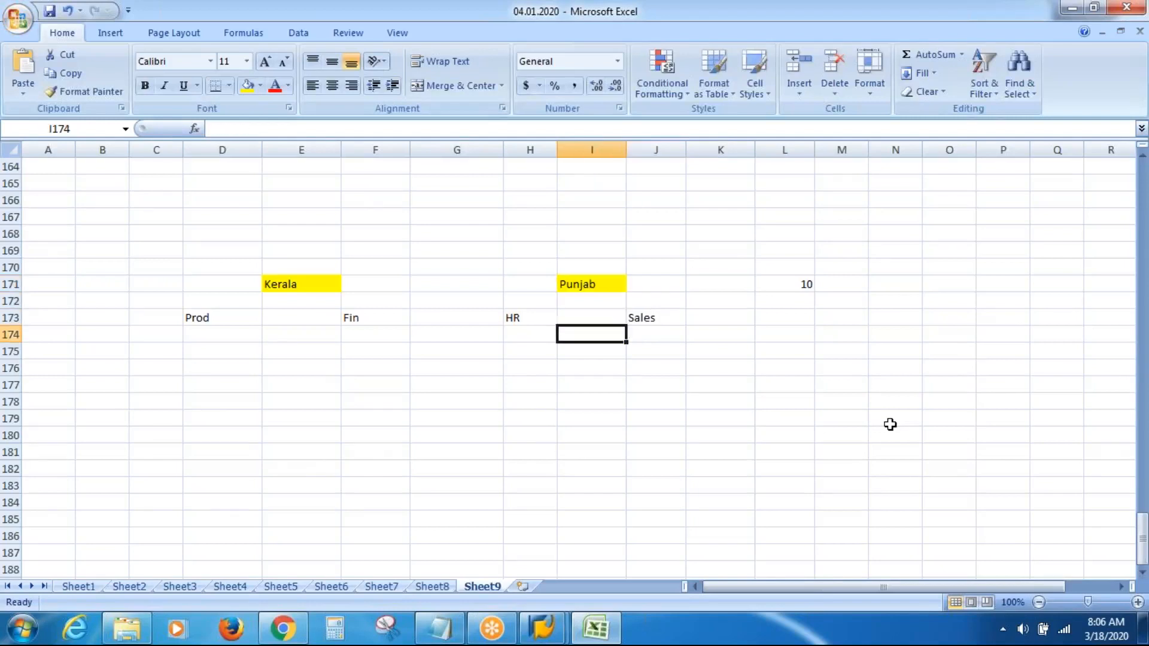
key(Left)
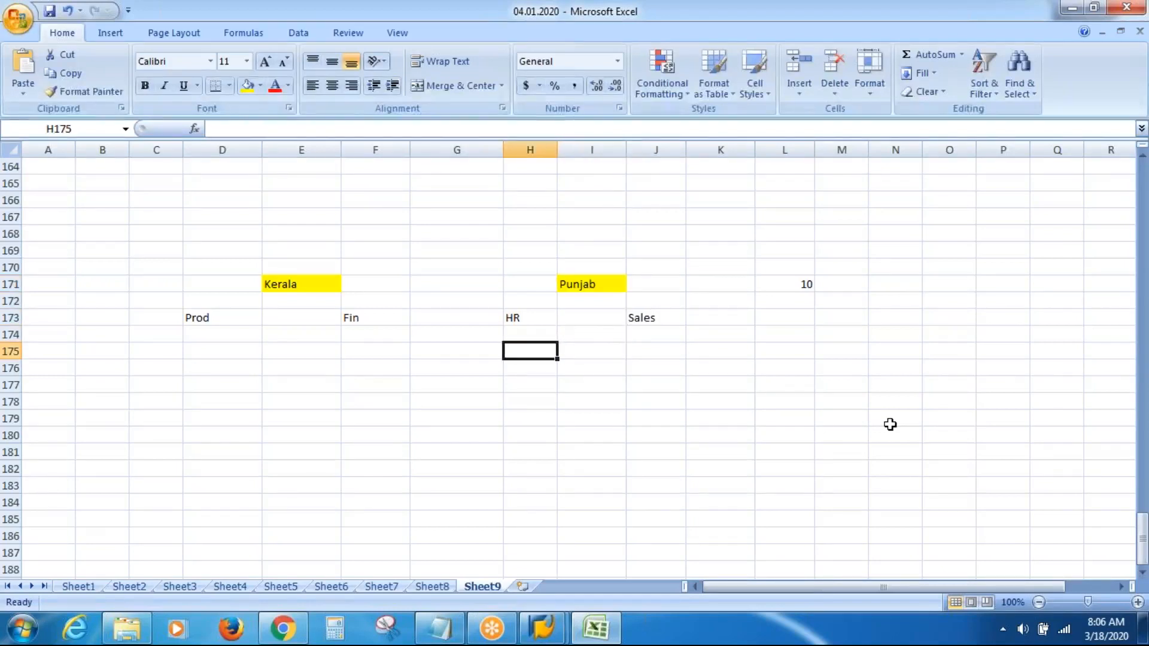
text(HP)
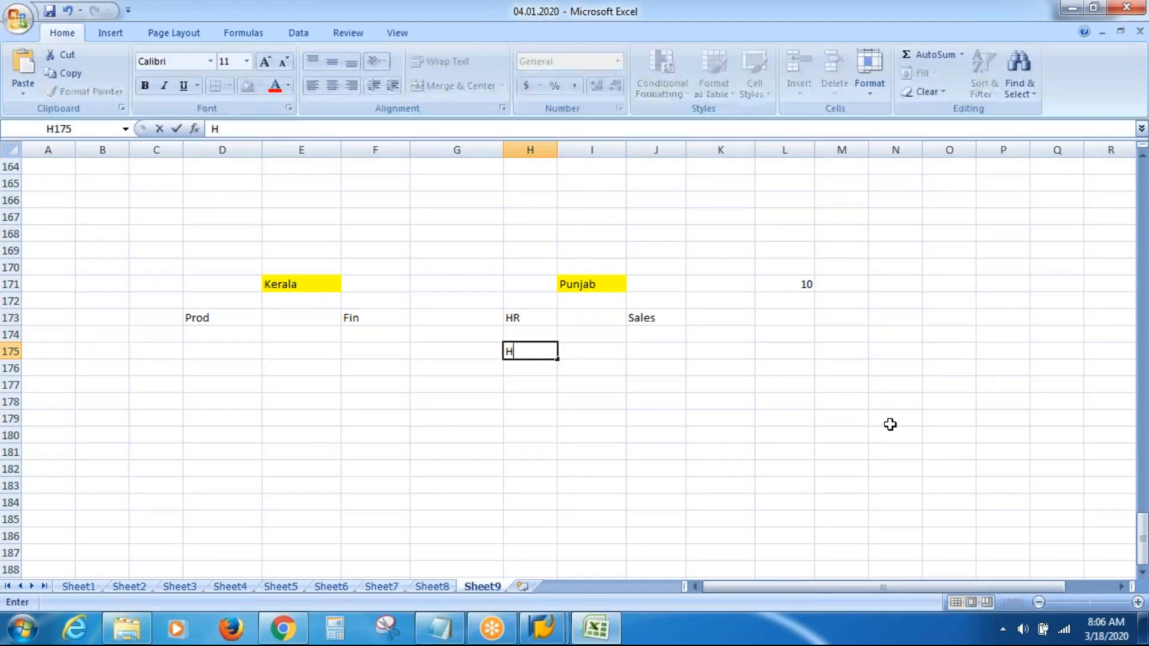
- Enter the code HP in capitals in J175, two rows below the Sales department
key(Right)
key(Right)
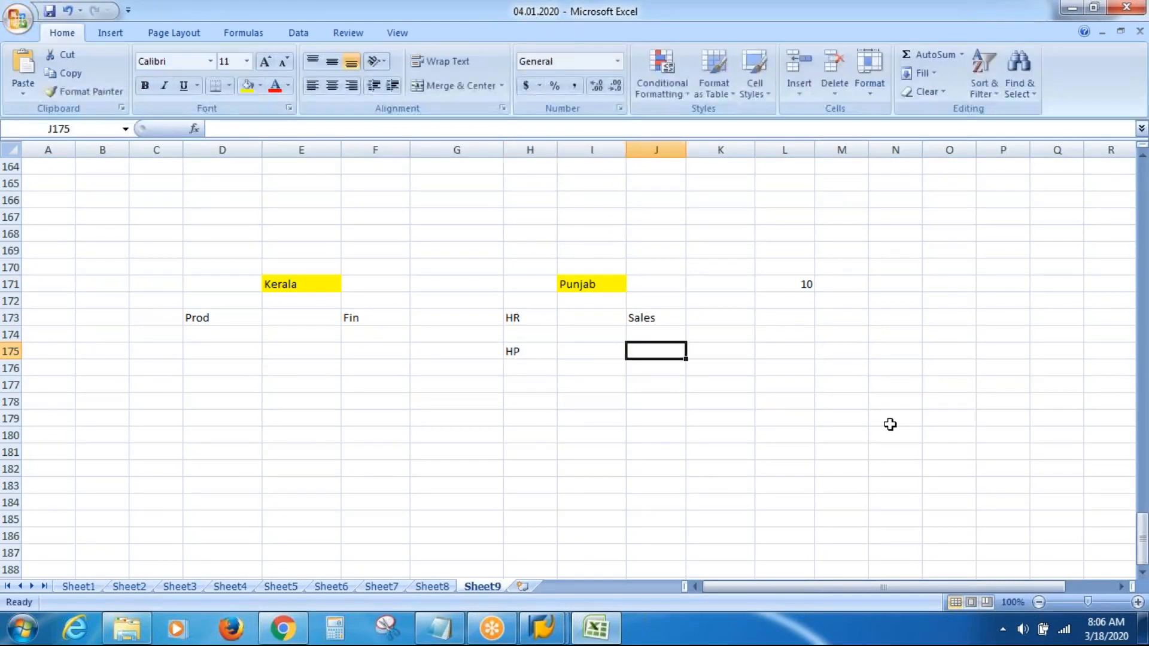
text(hp)
key(BackSpace)
key(BackSpace)
text(HP)
- Enter the code HK in D175, two rows below the Prod department
key(Left)
key(Left)
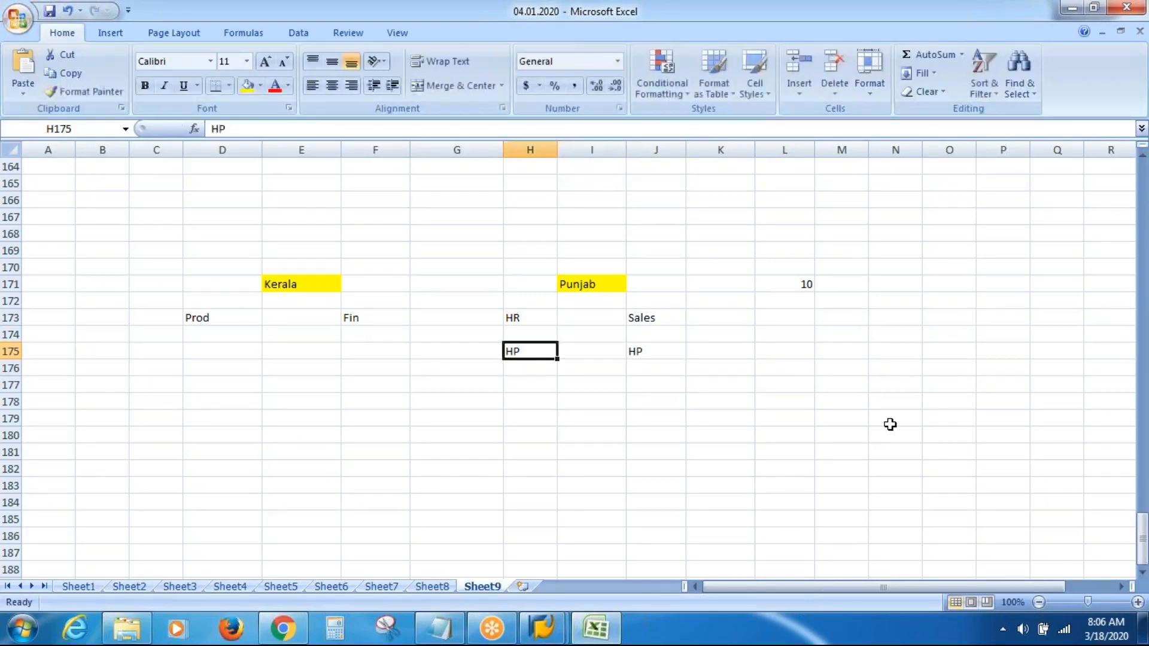
key(Left)
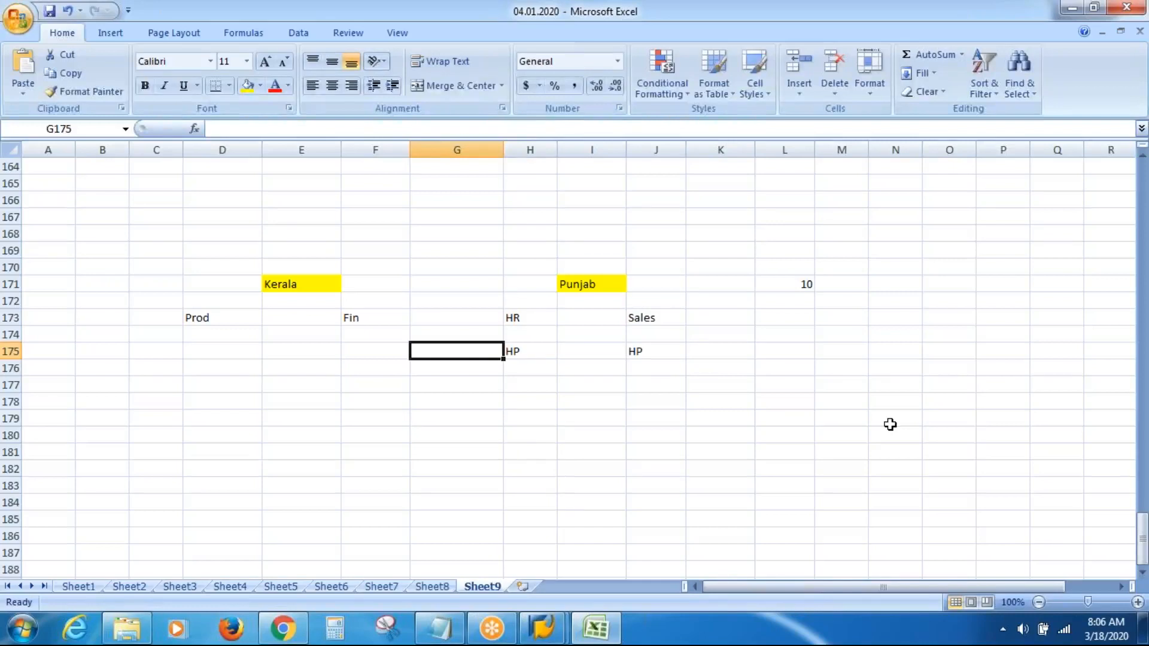
key(Left)
key(Left)
key(Left)
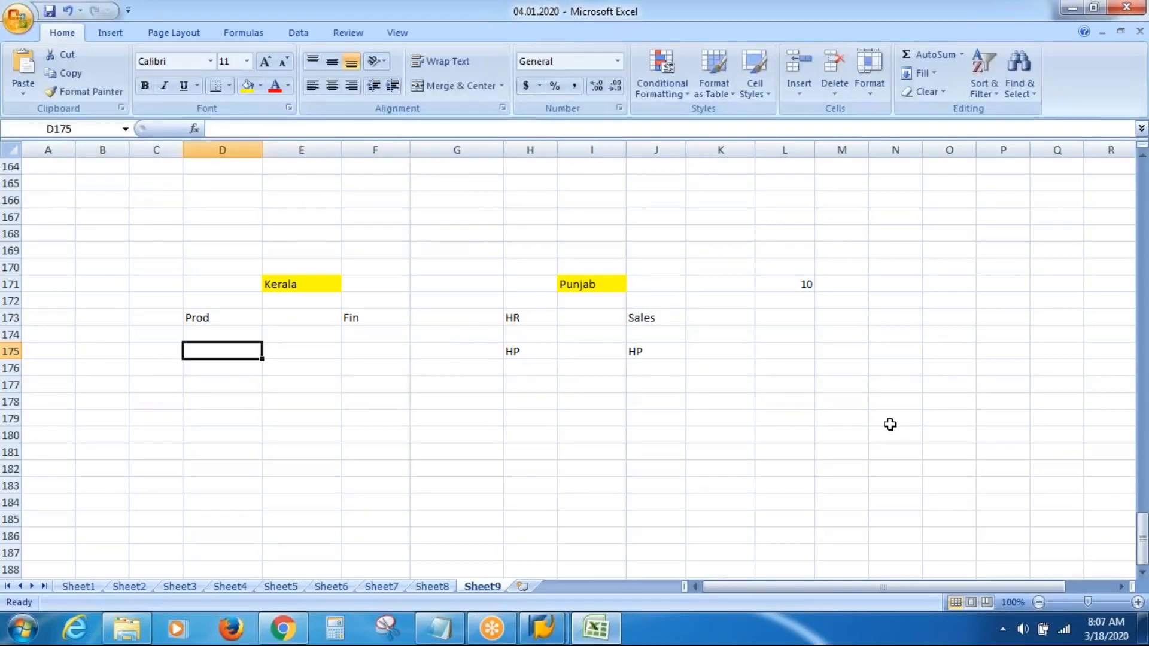
text(HK)
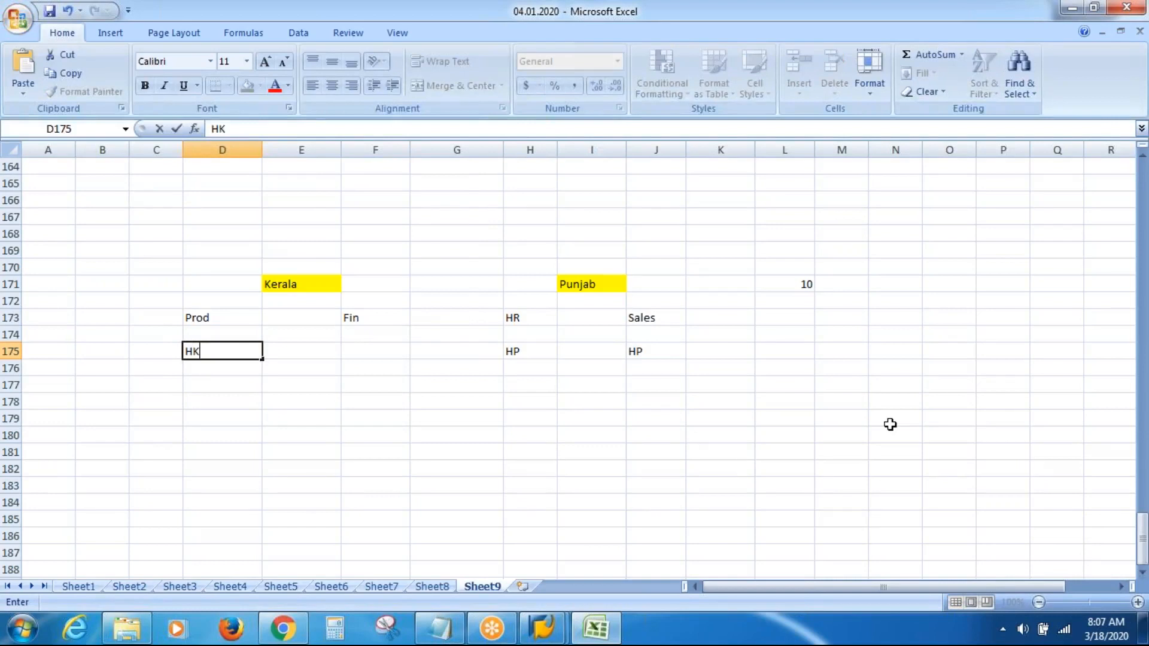
- Enter the code KH in F175 below the Fin department, then select the HK cell in D175
key(Right)
key(Right)
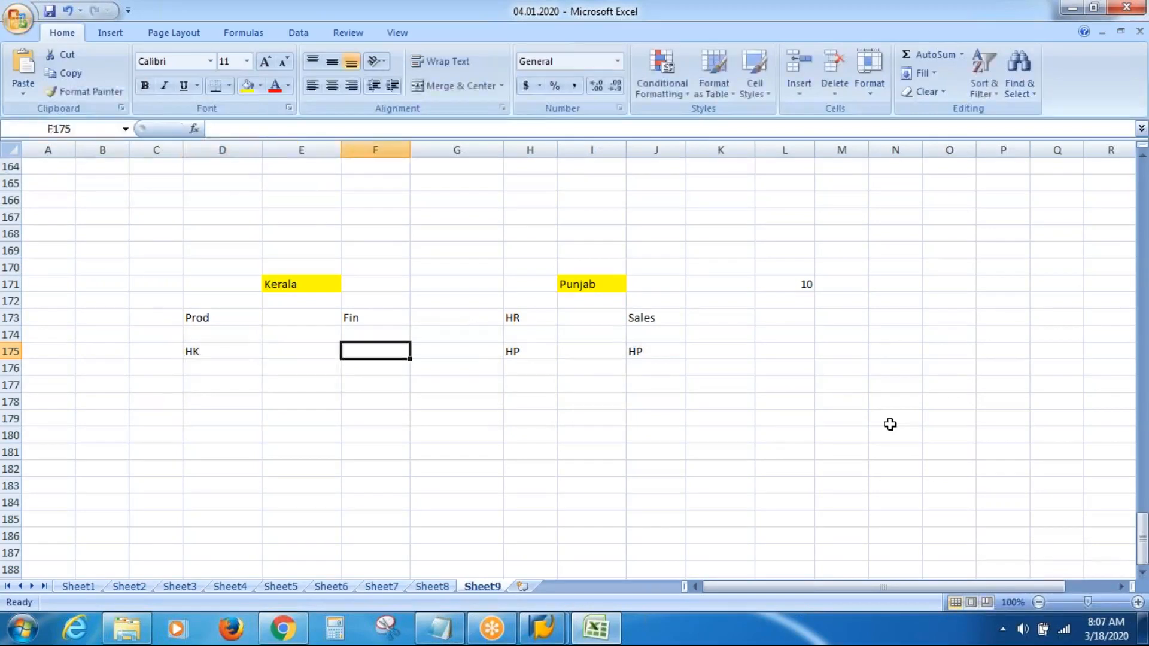
text(KH)
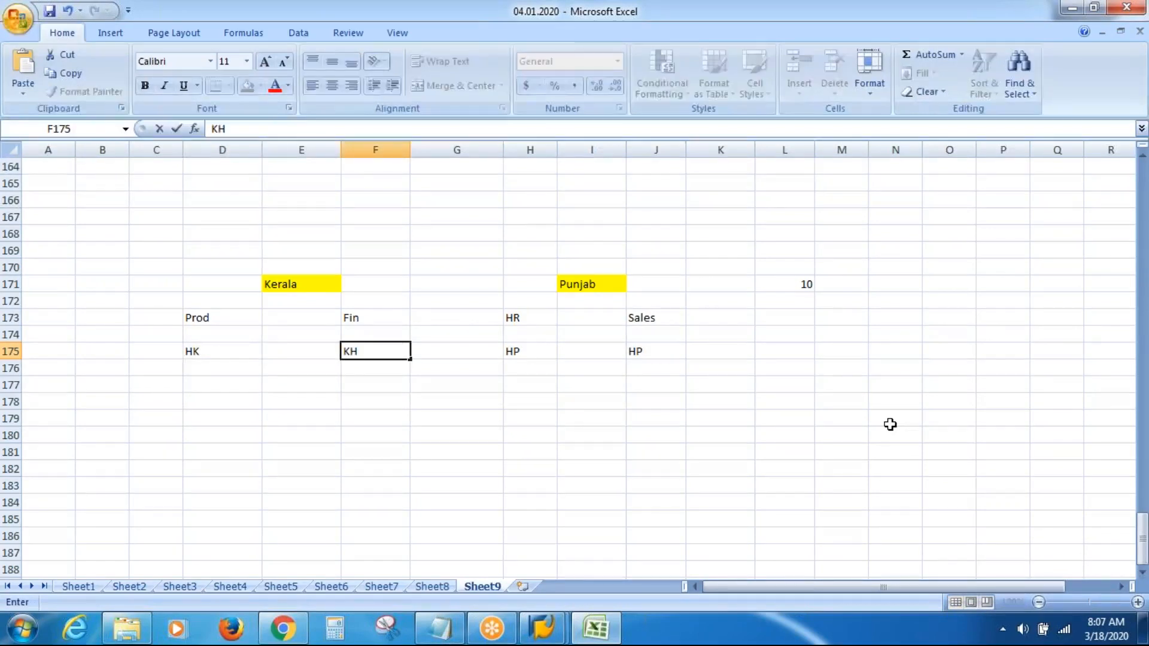
key(Right)
key(Left)
key(Left)
key(Left)
key(Left)
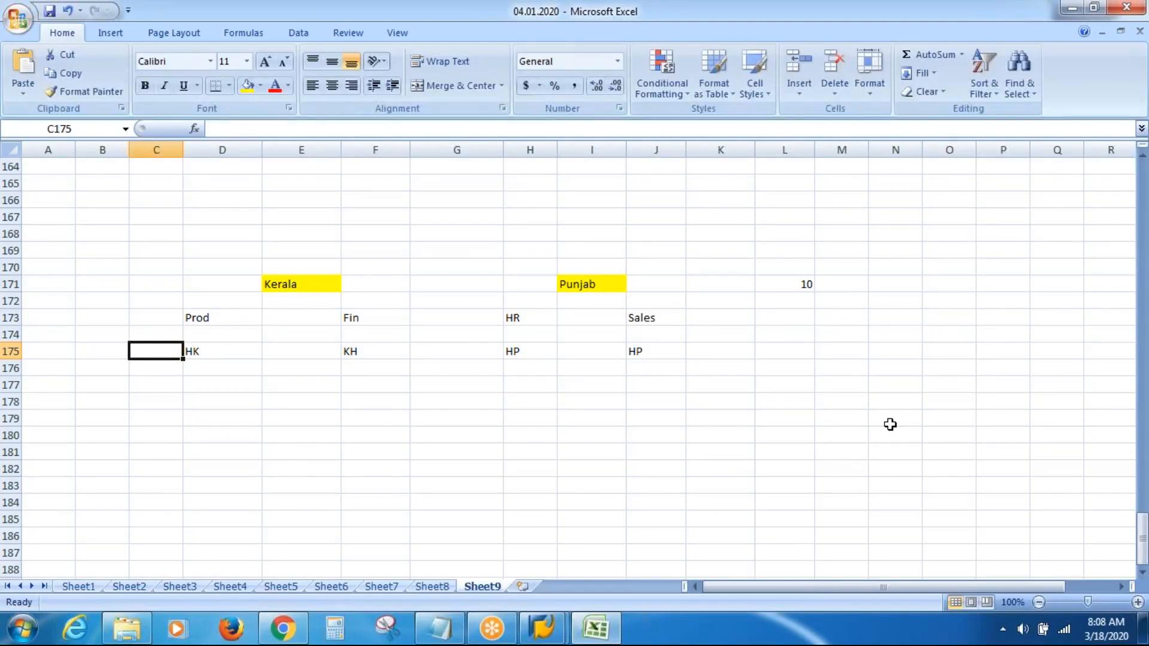
click(217, 354)
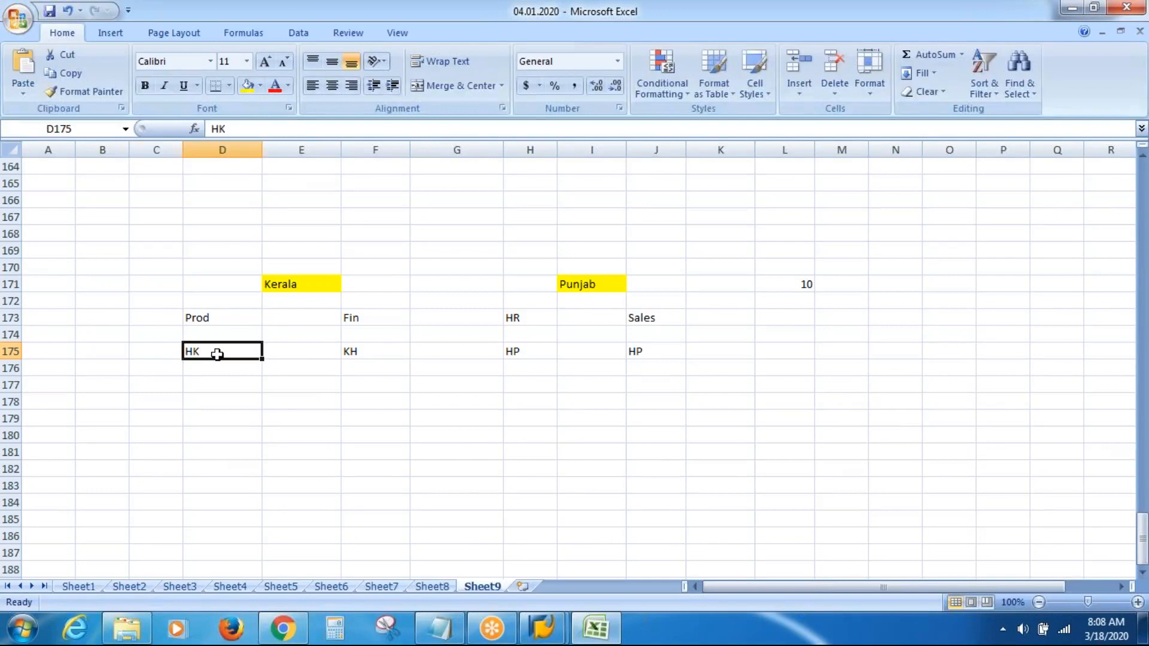
click(214, 318)
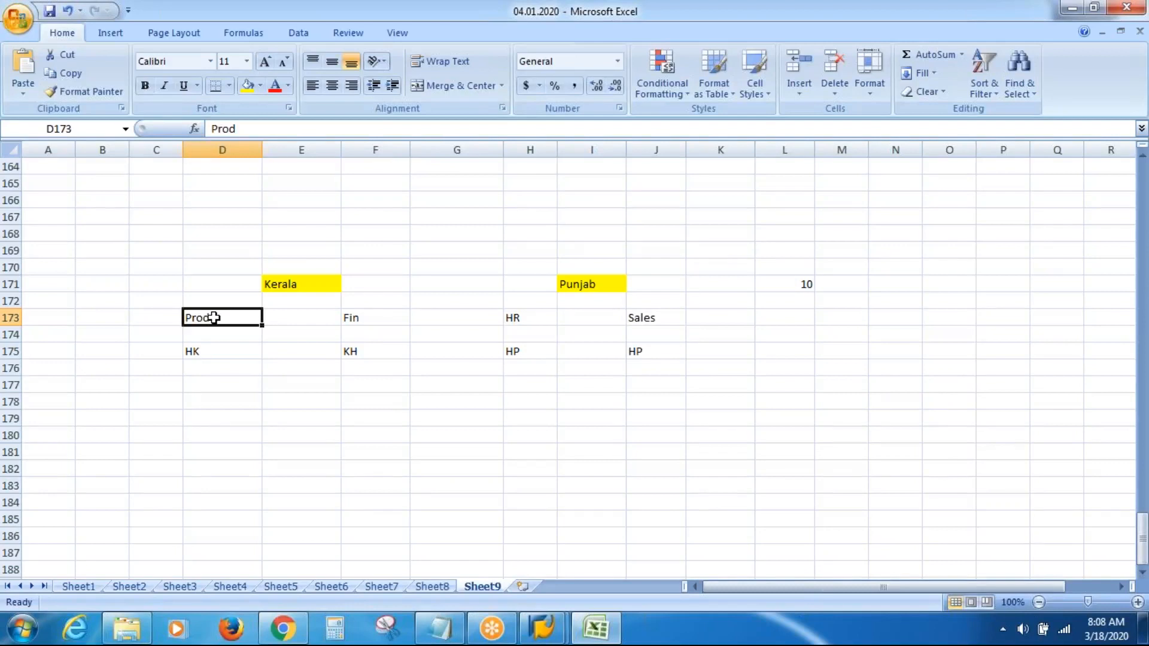
key(Left)
key(Left)
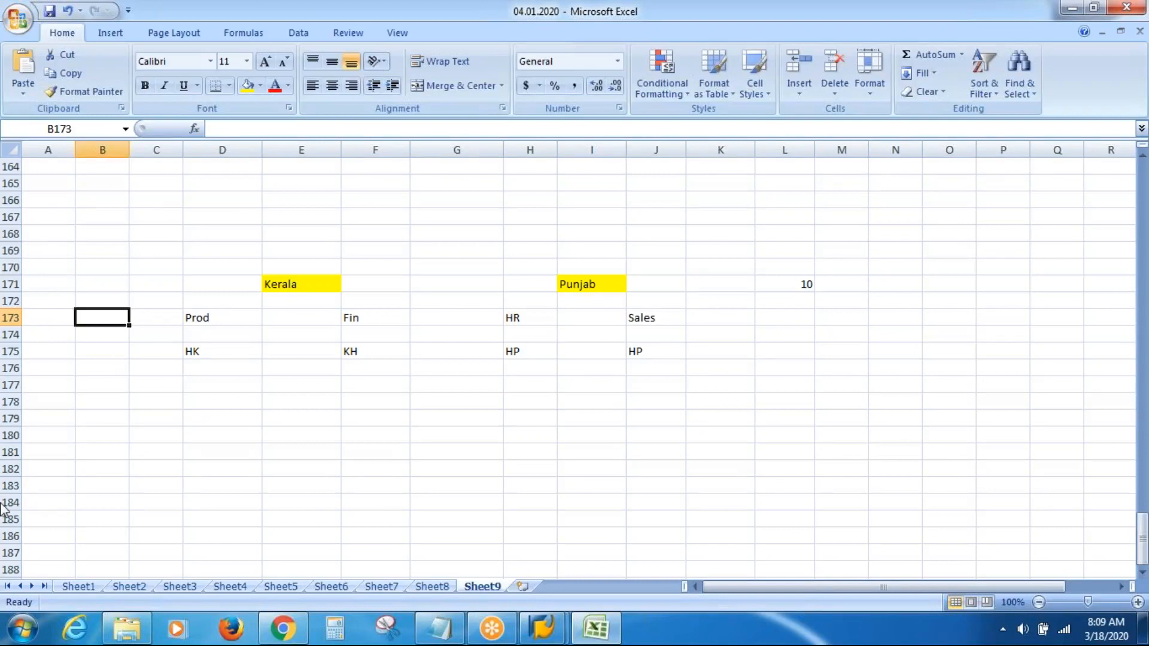
click(305, 511)
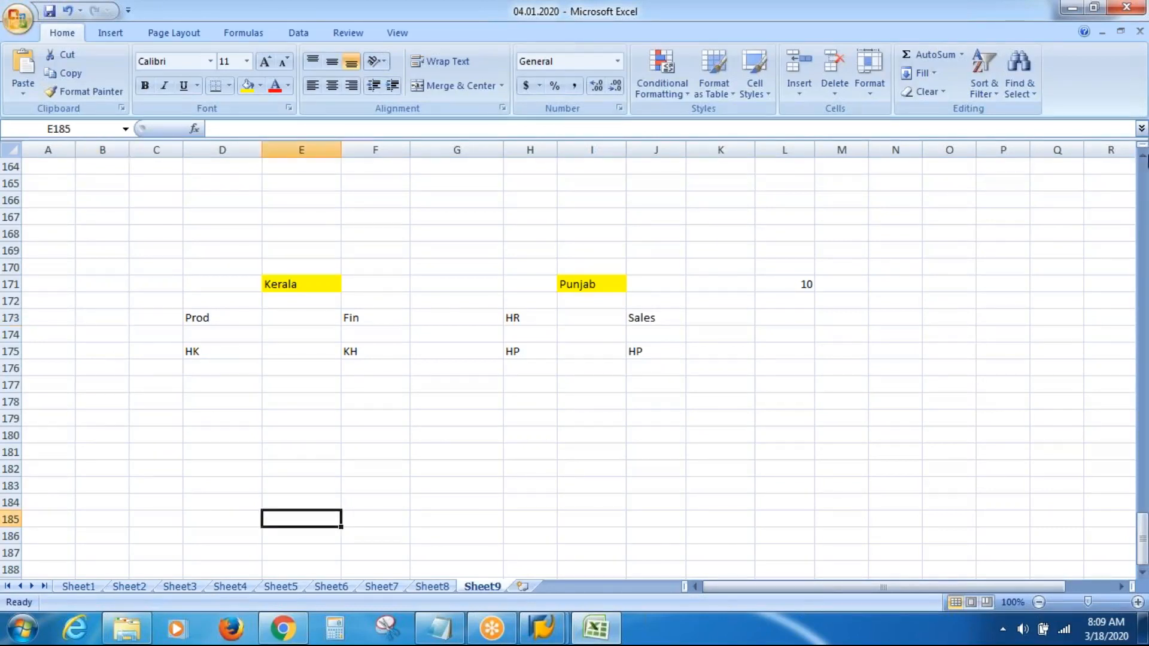
- Copy the Atl and Dal department shift table in E110:L120
click(1142, 157)
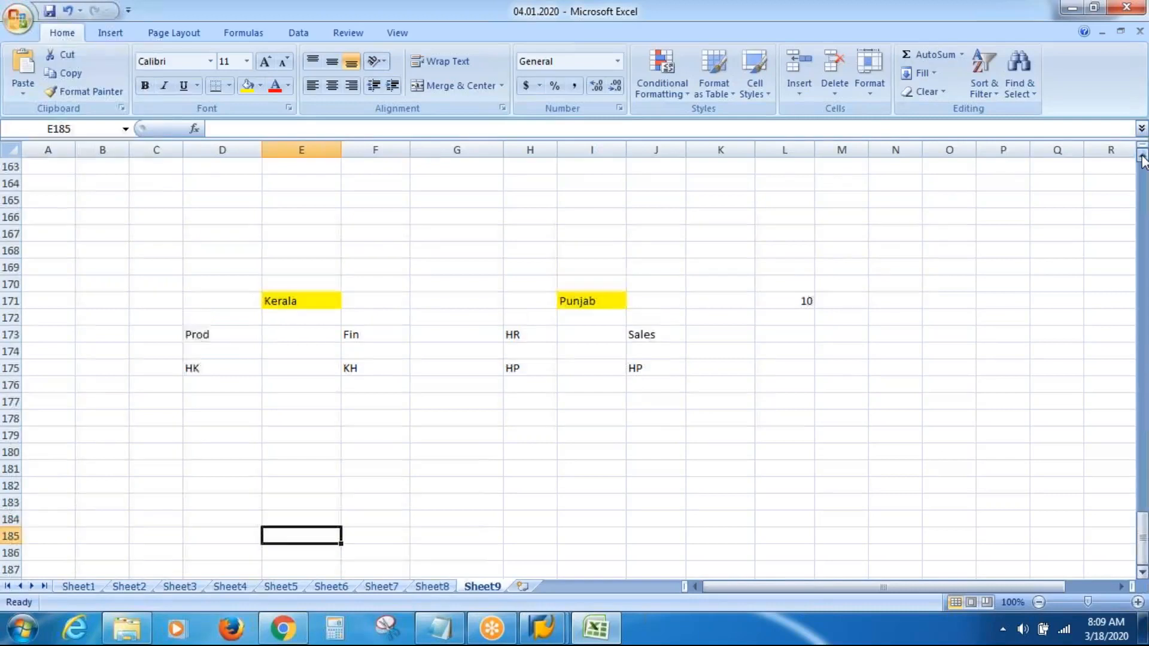
scroll(1142, 157, up, 10)
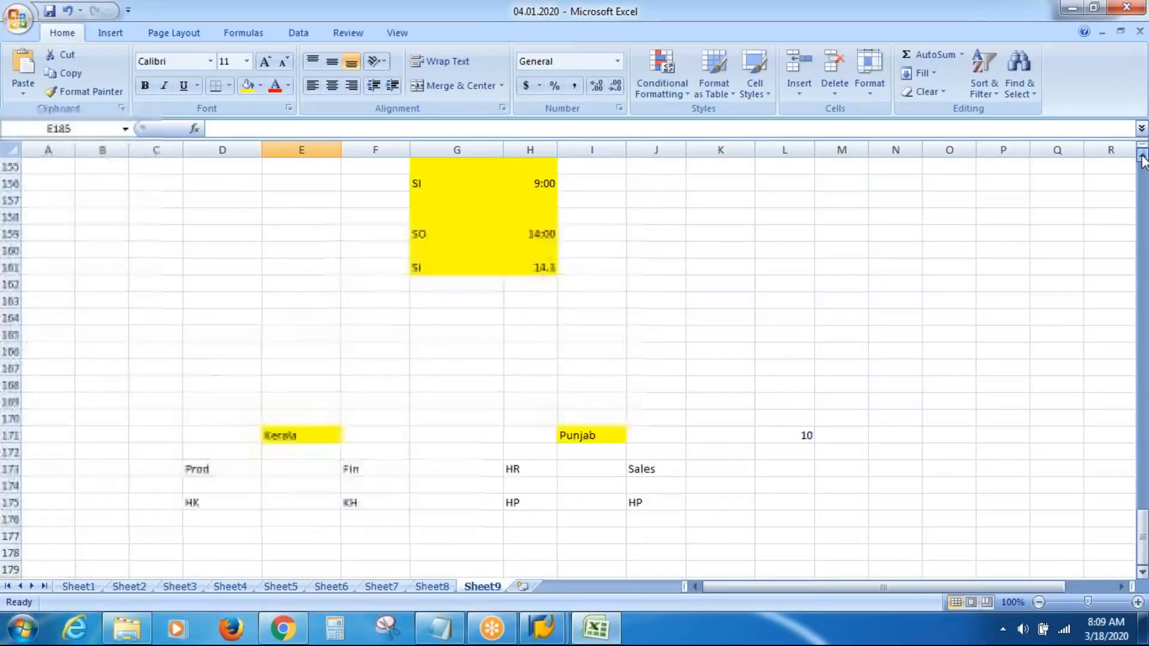
scroll(1142, 157, up, 9)
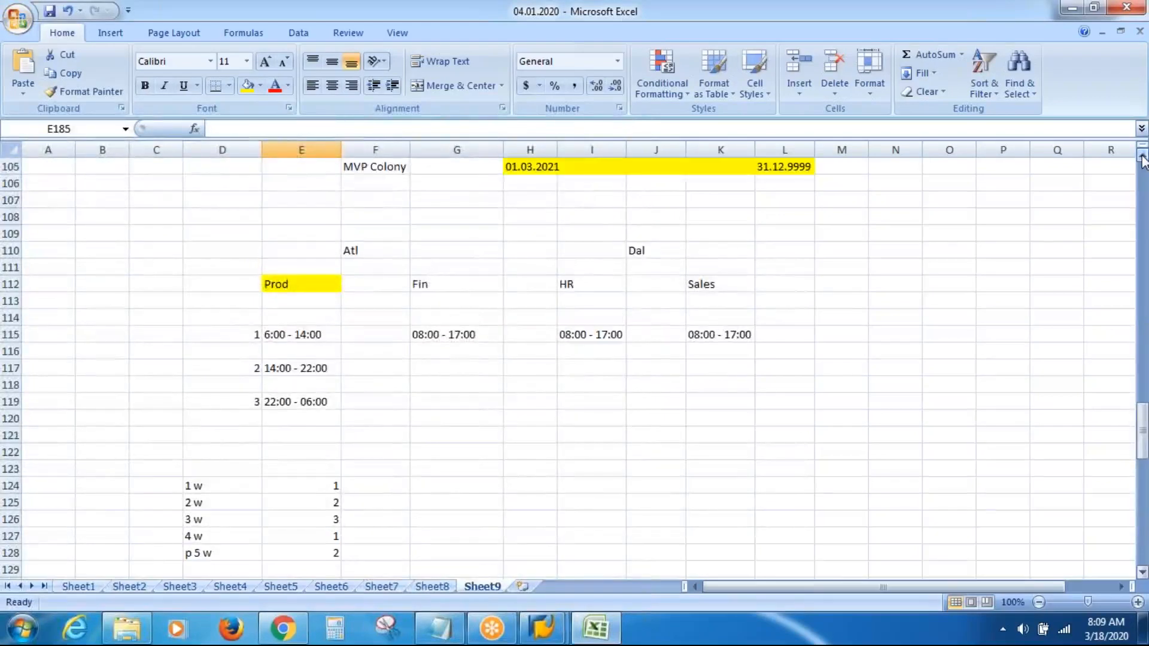
scroll(1142, 157, up, 3)
scroll(1143, 157, up, 2)
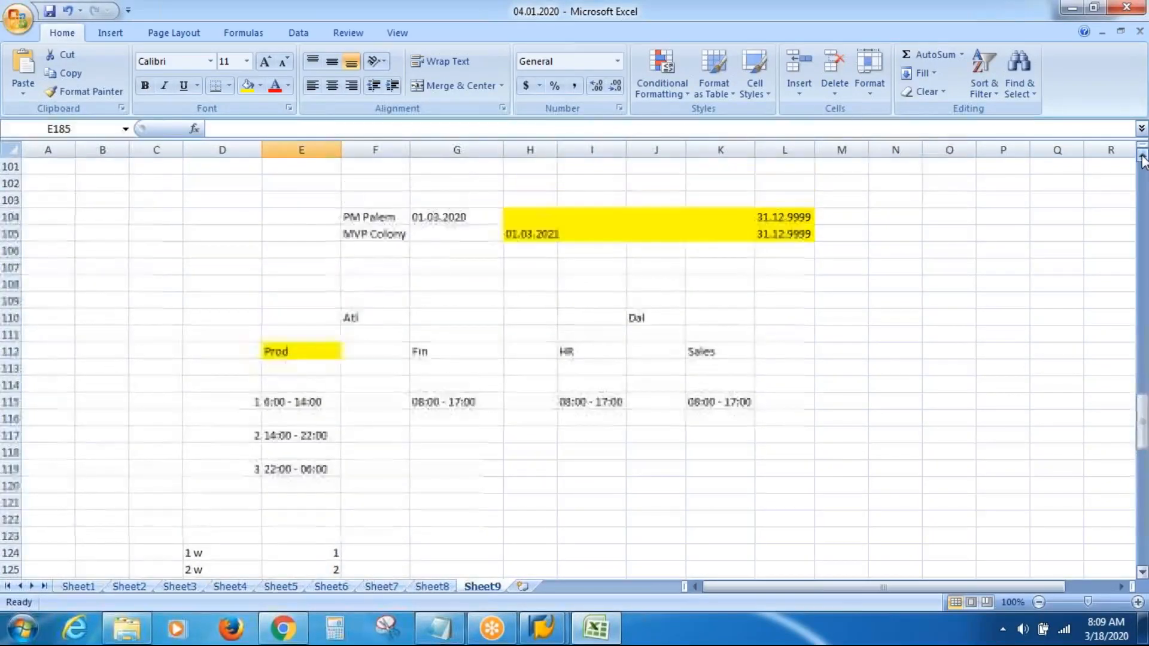
click(287, 318)
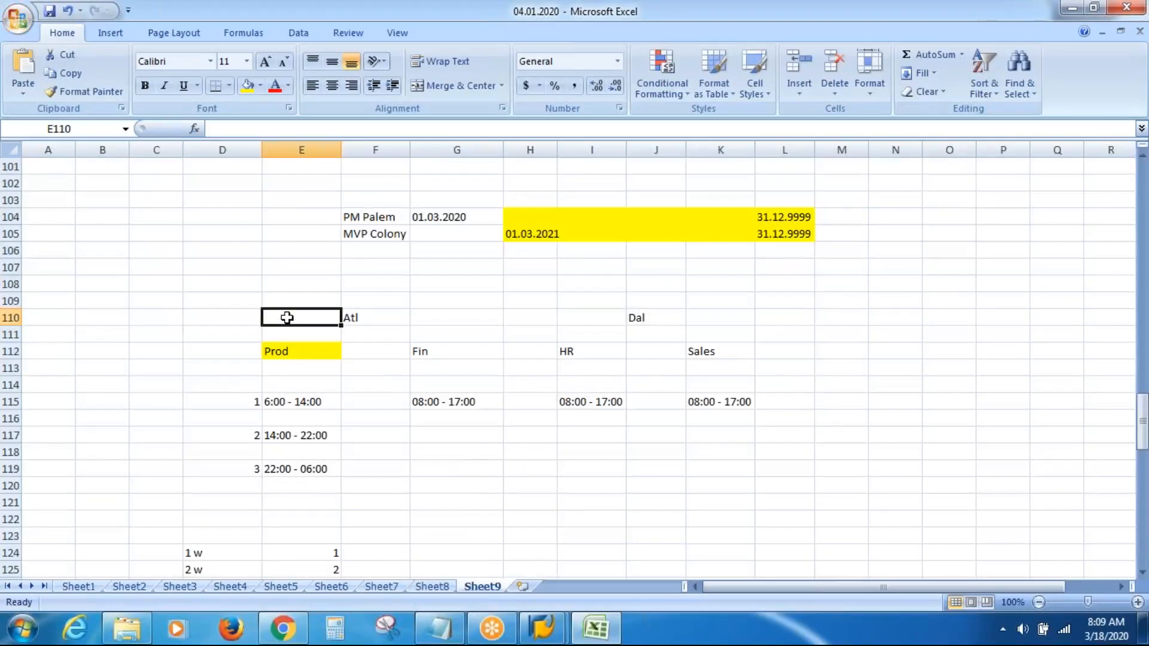
key(shift+Down)
key(shift+Down)
key(shift+Down)
key(shift+Down)
key(shift+Down)
key(shift+Down)
key(shift+Down)
key(shift+Down)
key(shift+Down)
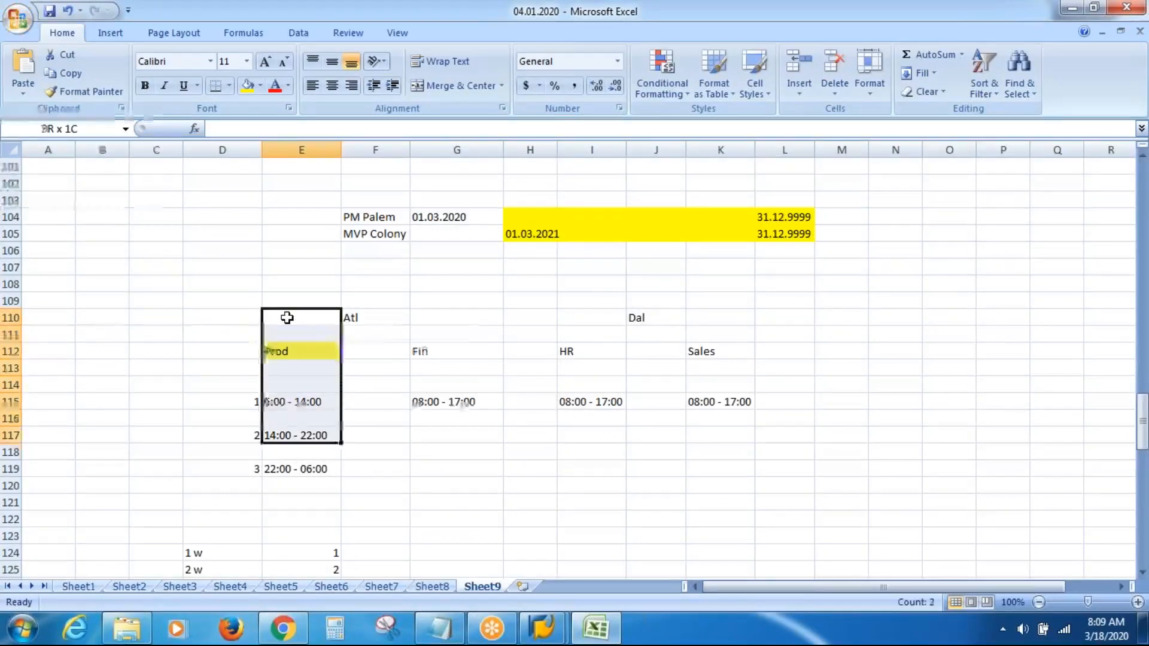
key(shift+Down)
key(shift+Right)
key(shift+Right)
key(shift+Right)
key(shift+Right)
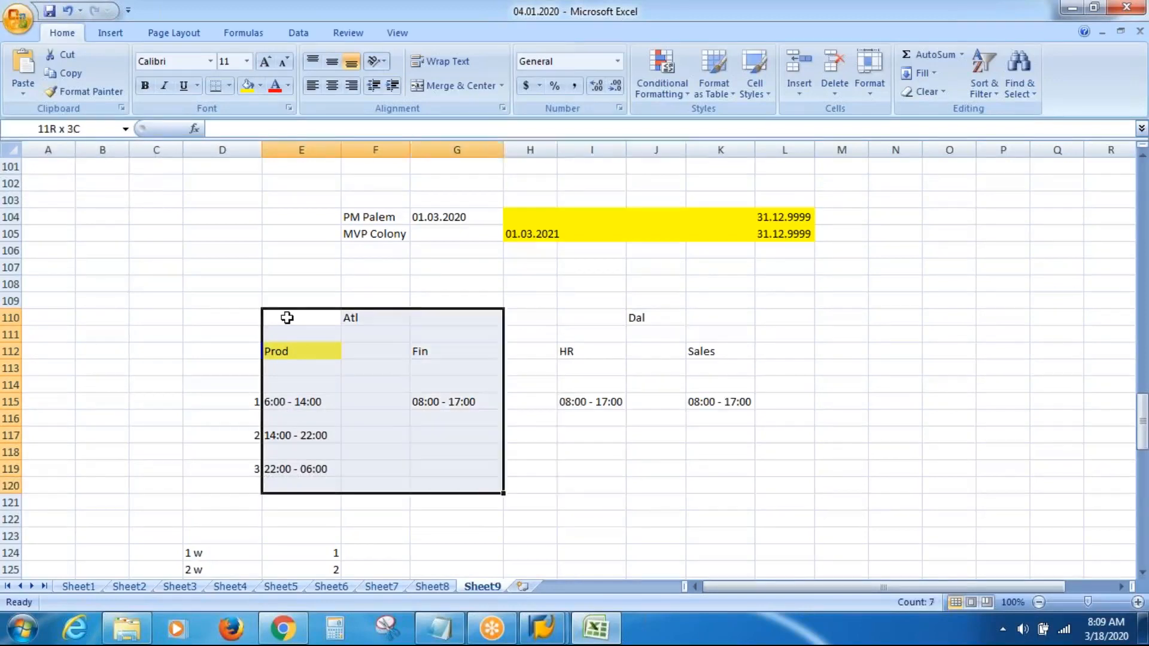
key(shift+Right)
key(shift+Right)
key(shift+Right)
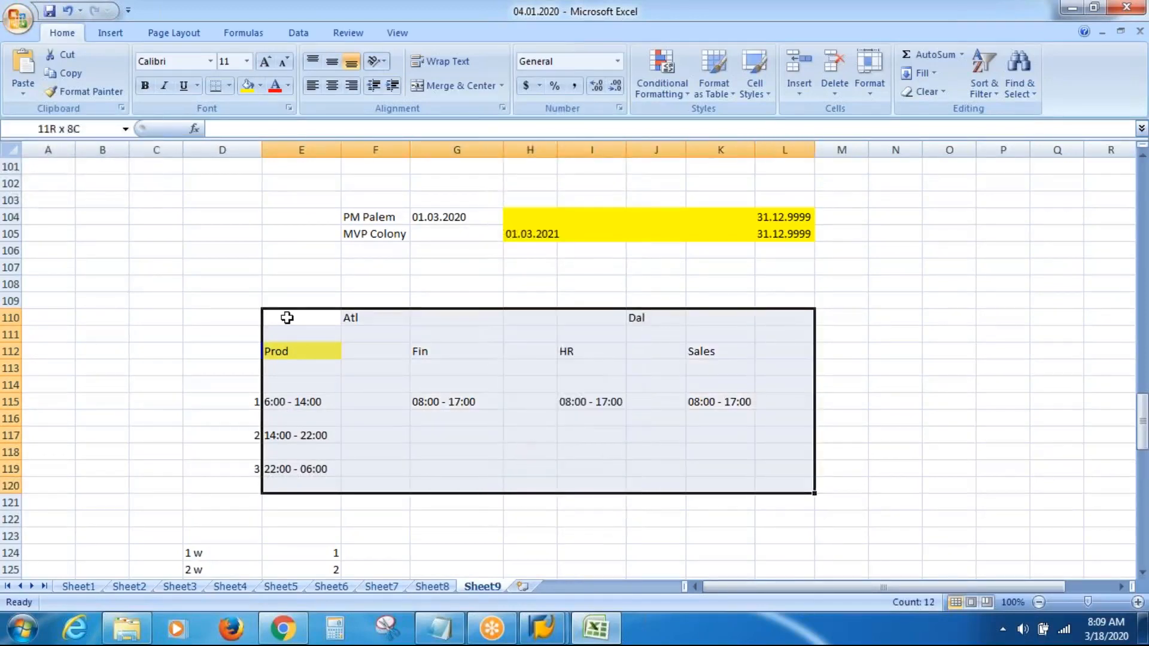
key(ctrl+c)
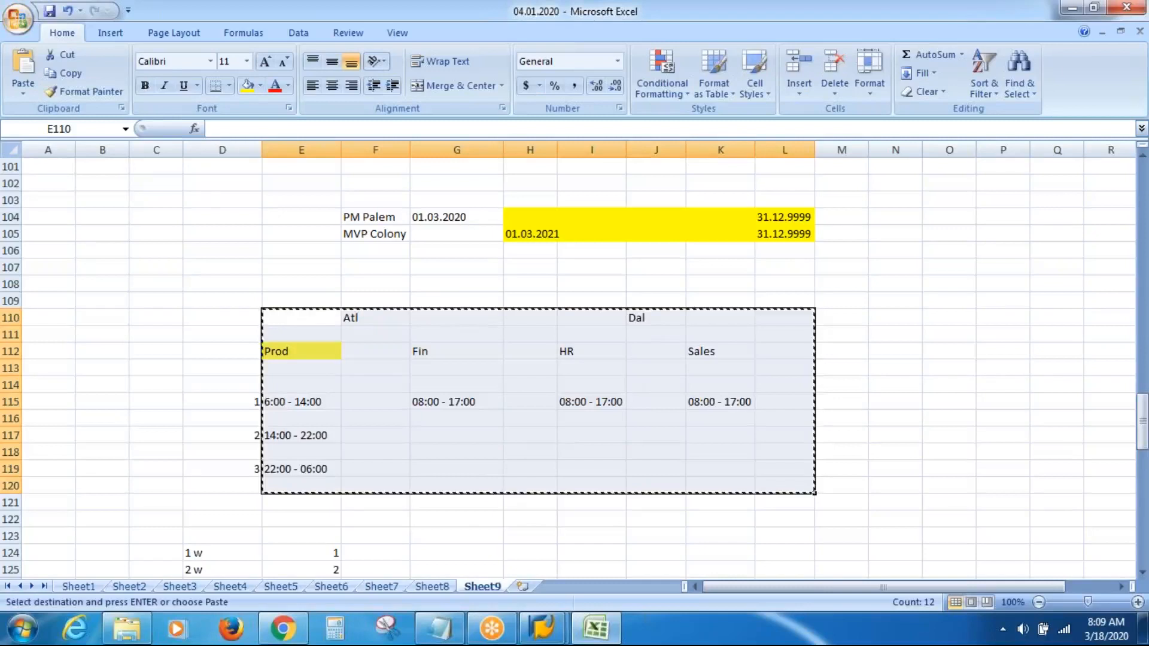
- Paste the copied shift table at D178, below the Kerala and Punjab calendar example
key(Page_Down)
key(Page_Down)
key(Page_Down)
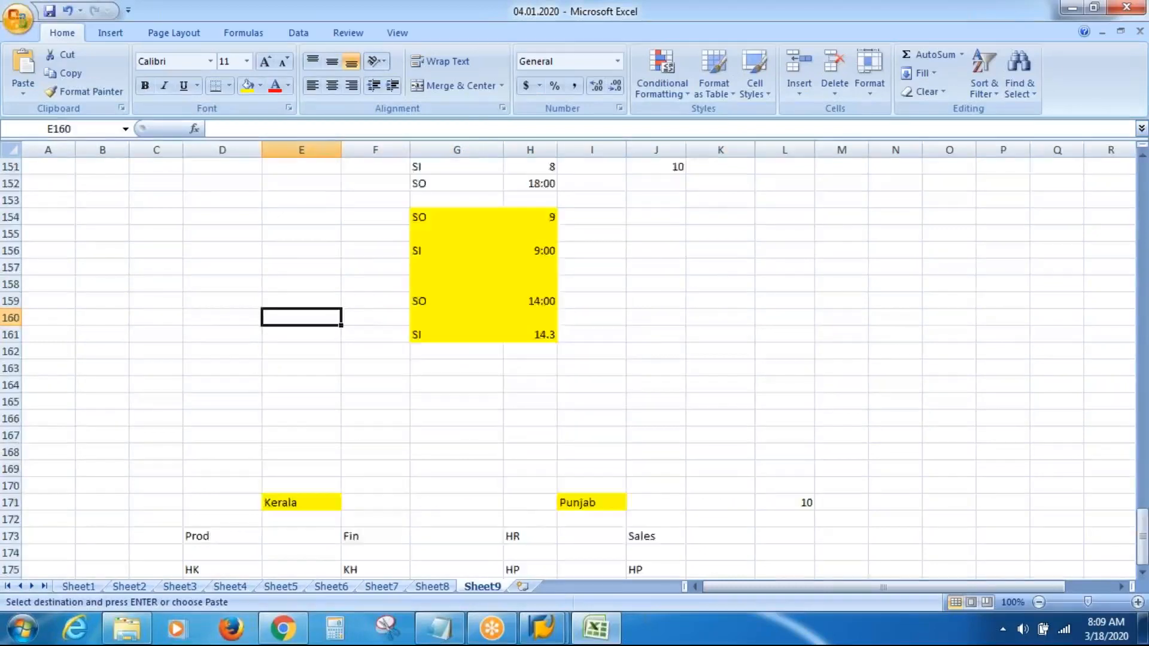
click(223, 201)
key(Return)
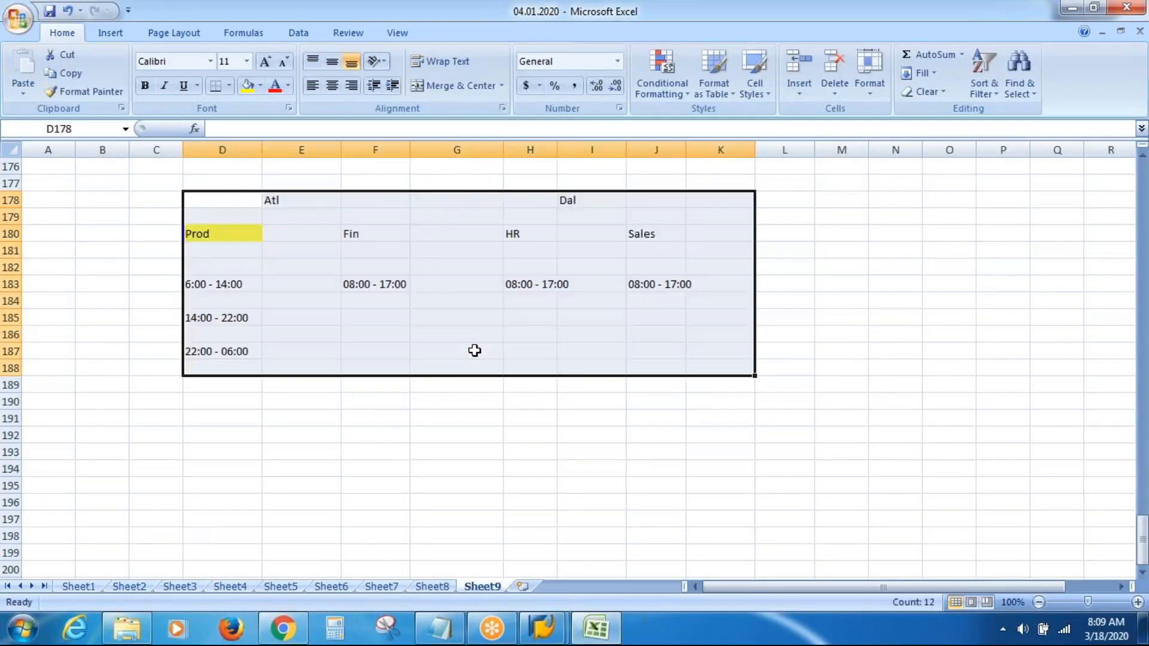
click(468, 435)
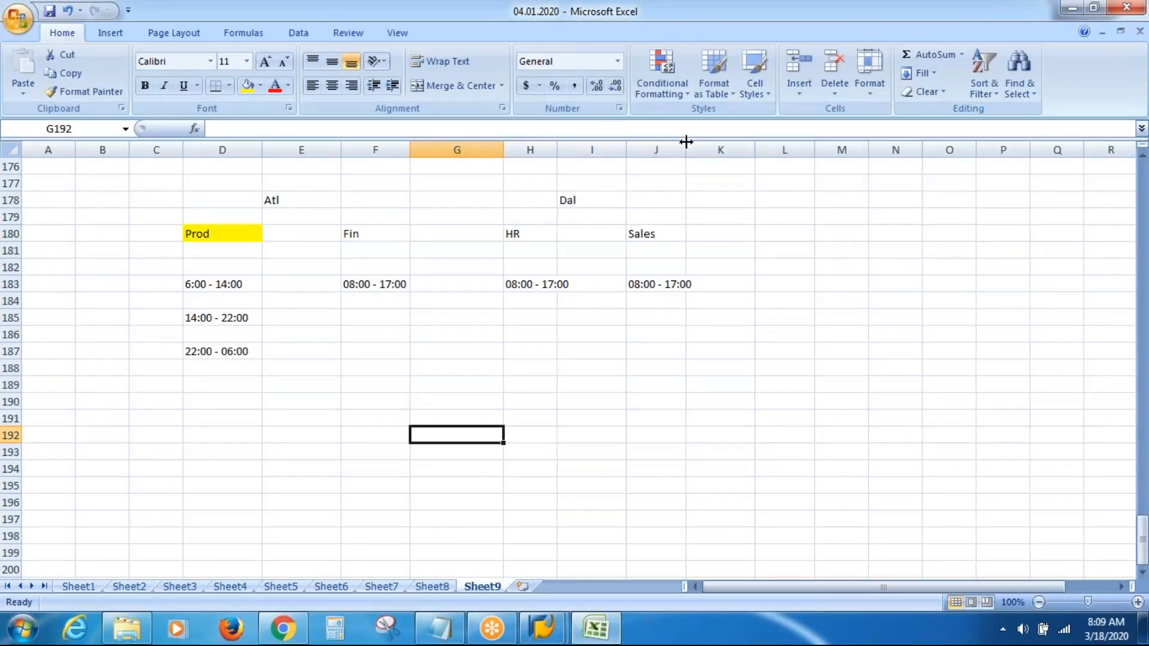
- Widen columns J and H to fit their shift times, declining the detailed description of the SAP connection error
drag(685, 145, 695, 144)
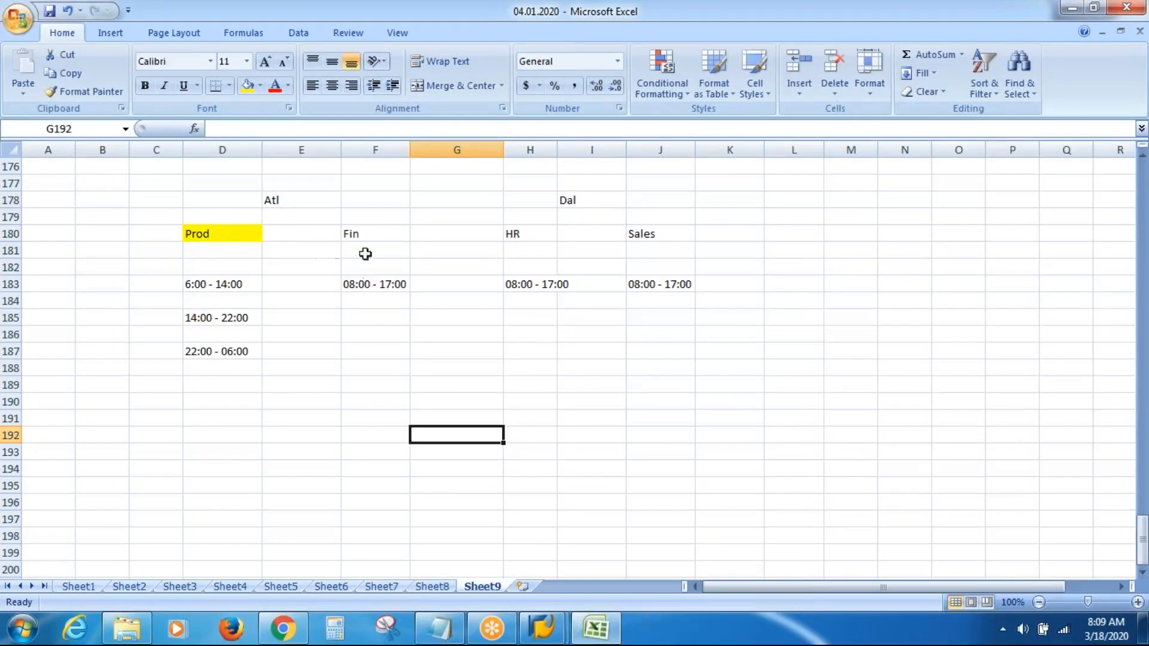
click(363, 285)
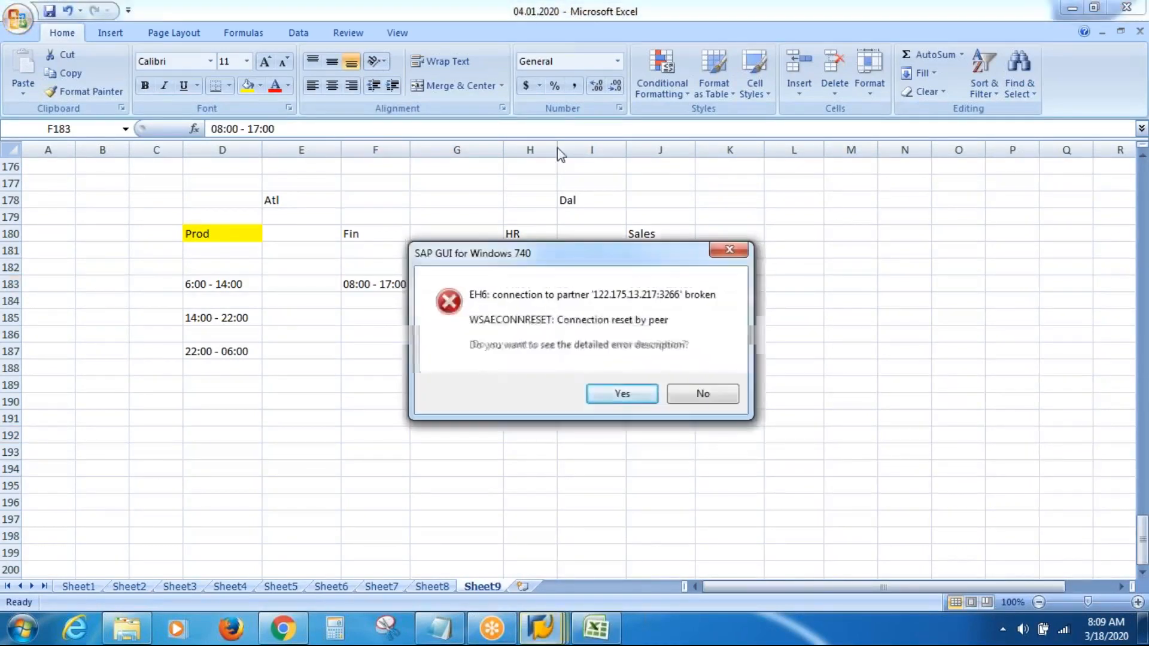
click(700, 393)
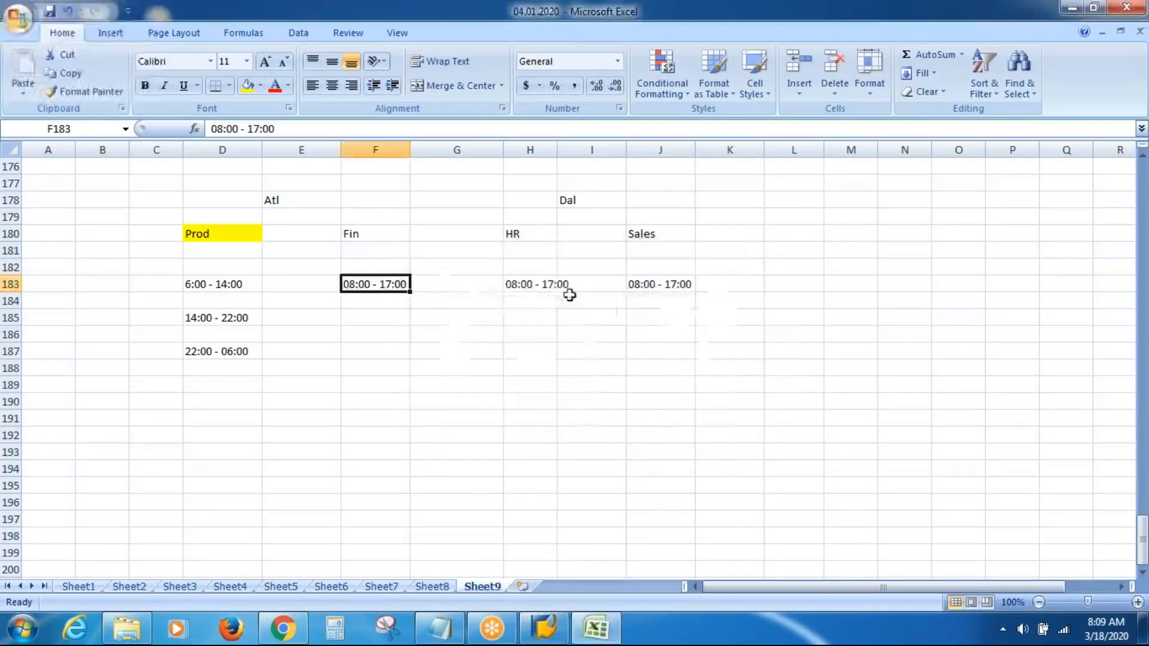
double_click(557, 150)
- Enter 1 below the Fin department in F181 and below the HR department in H181
click(390, 254)
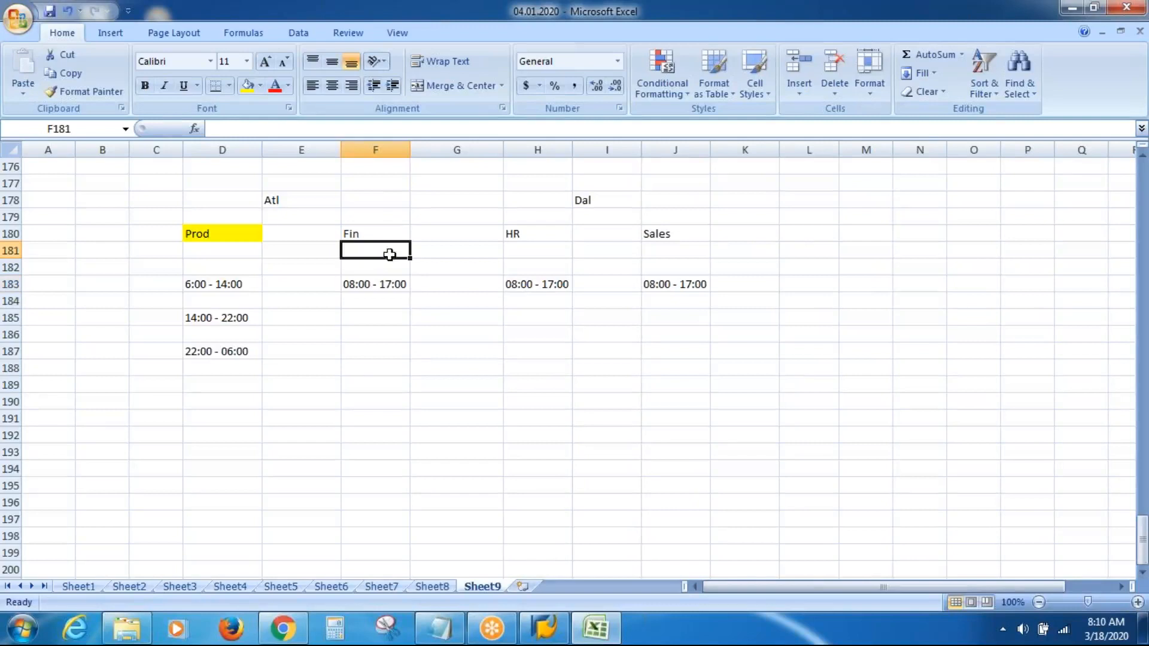
text(1)
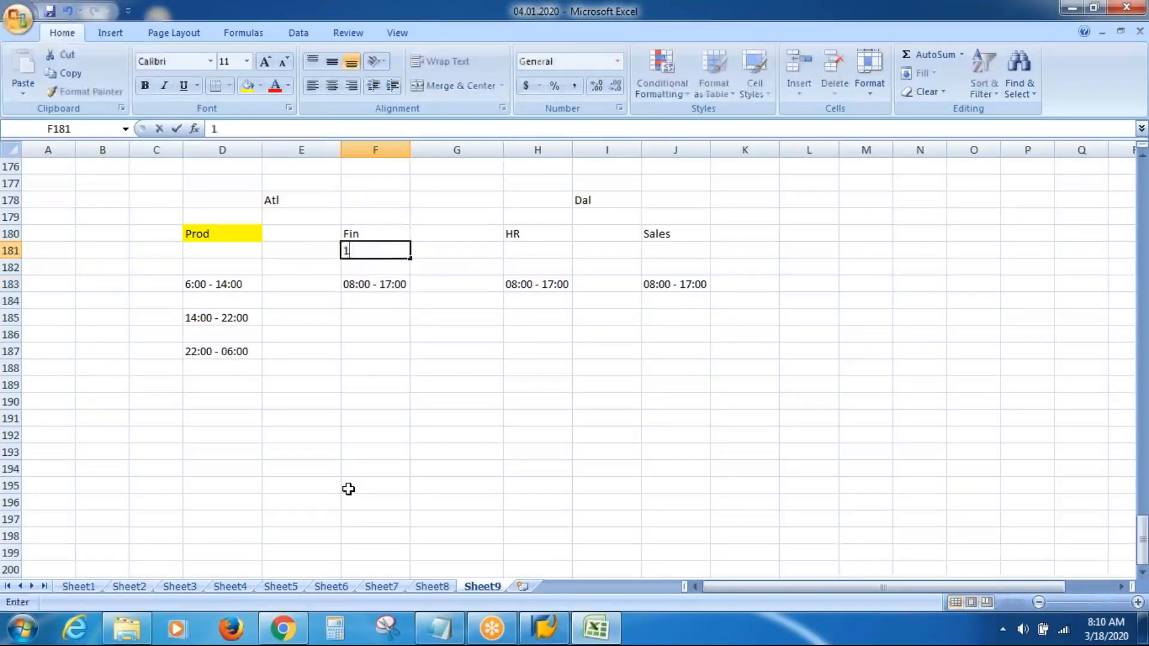
key(Tab)
key(Tab)
text(1)
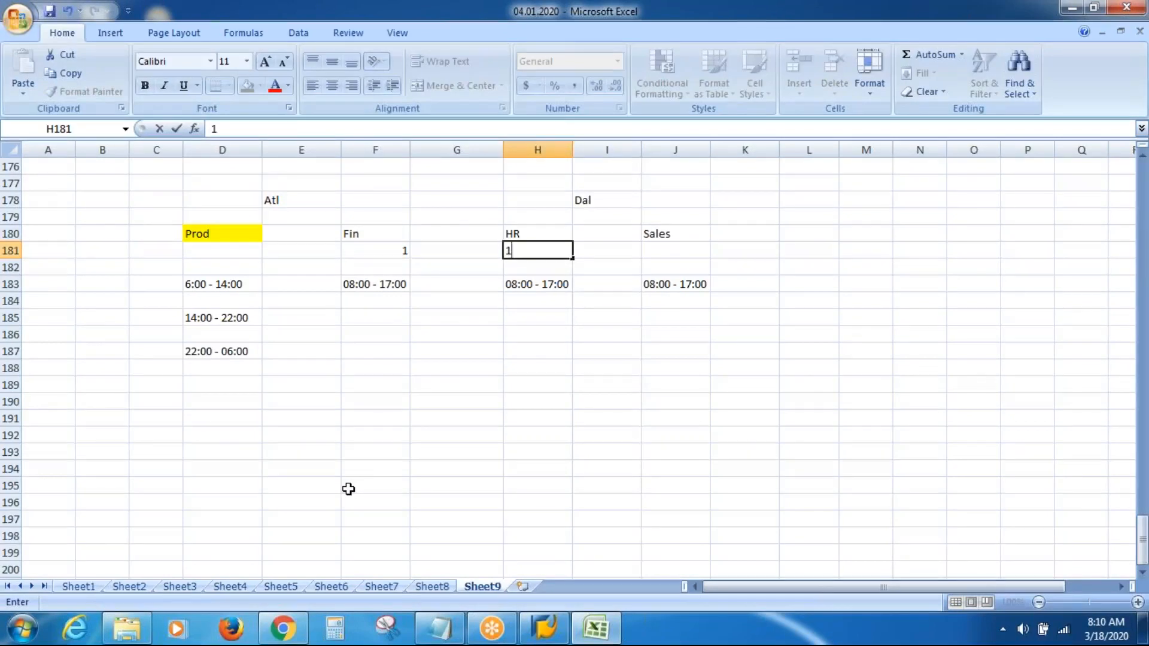
key(Left)
- Enter 2 below the Prod department in D181
key(Left)
key(Left)
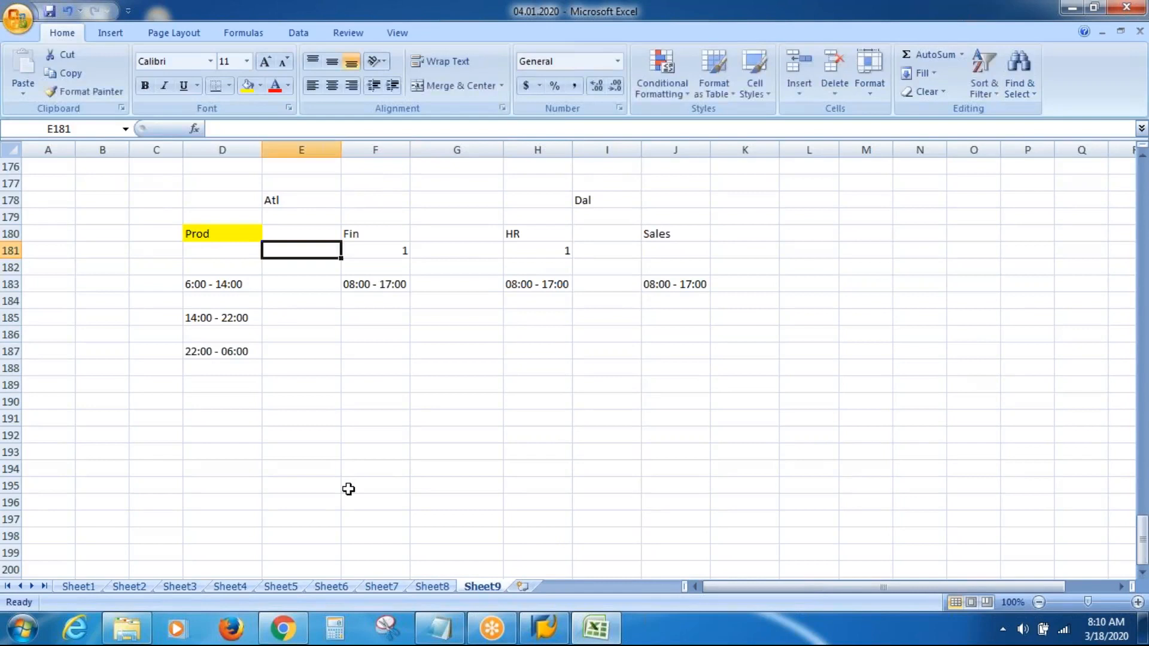
key(Left)
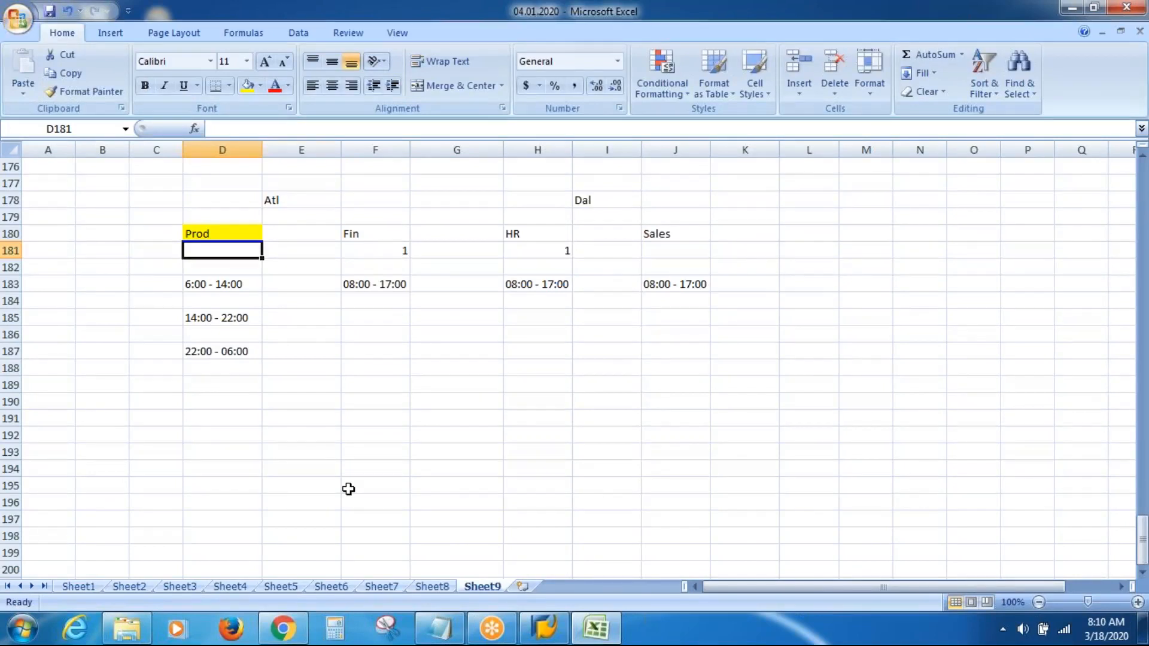
text(2)
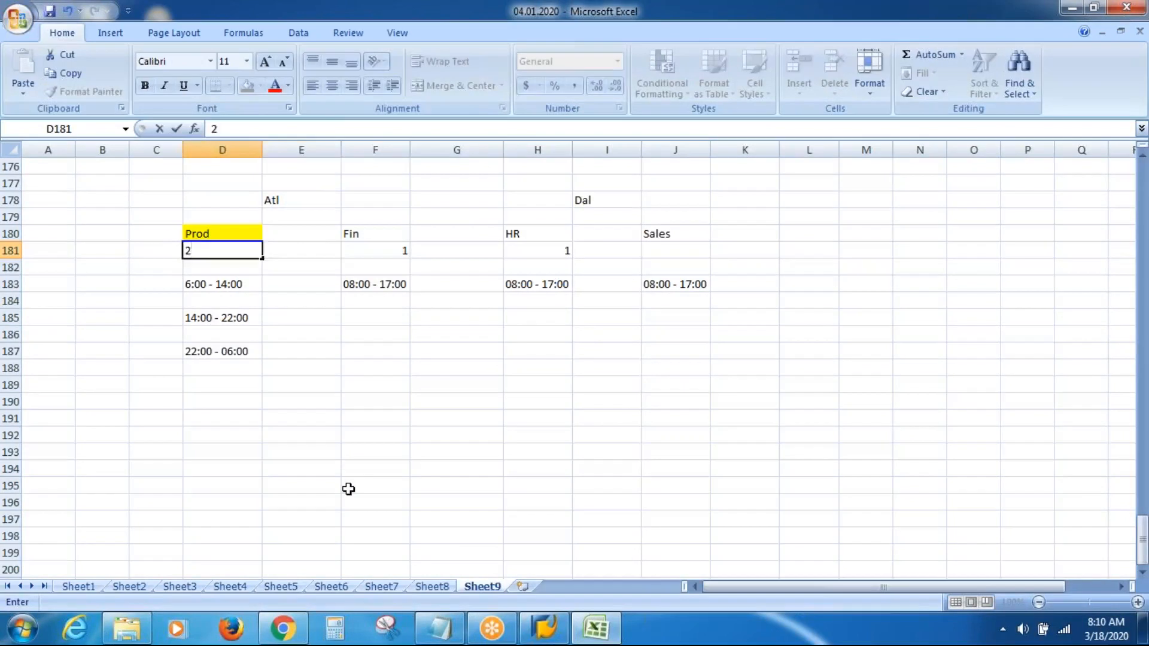
key(Tab)
- Change the Sales shift time in J183 to 04:00 - 12:00
key(Tab)
key(Tab)
key(Tab)
key(Tab)
key(Tab)
key(Down)
key(Down)
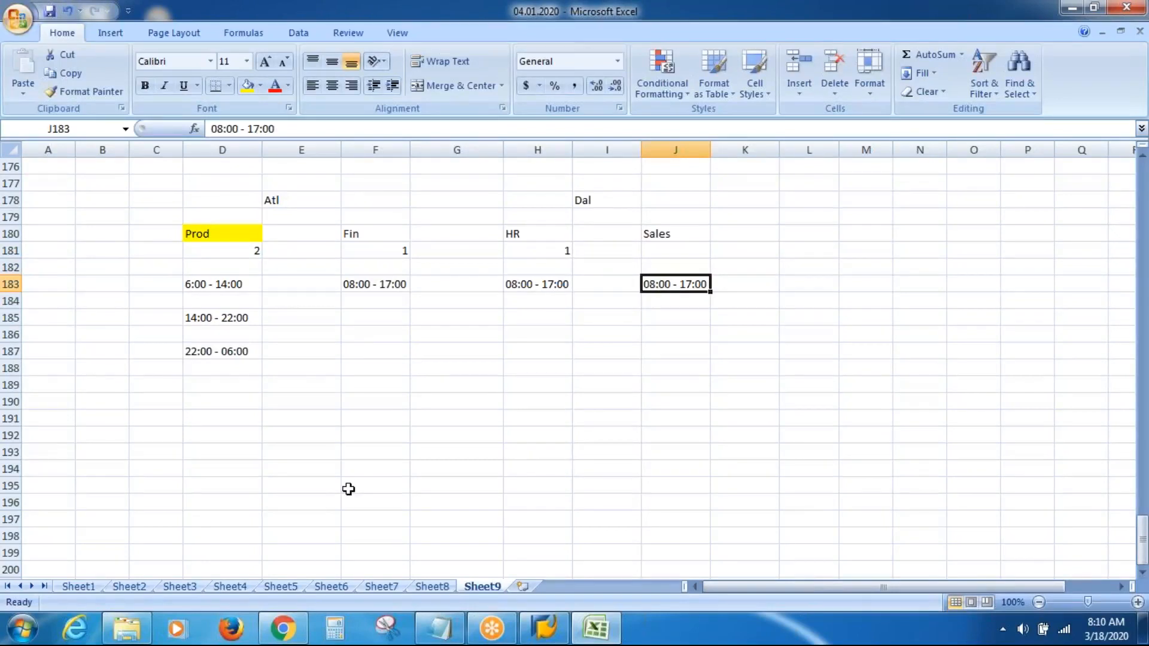
key(F2)
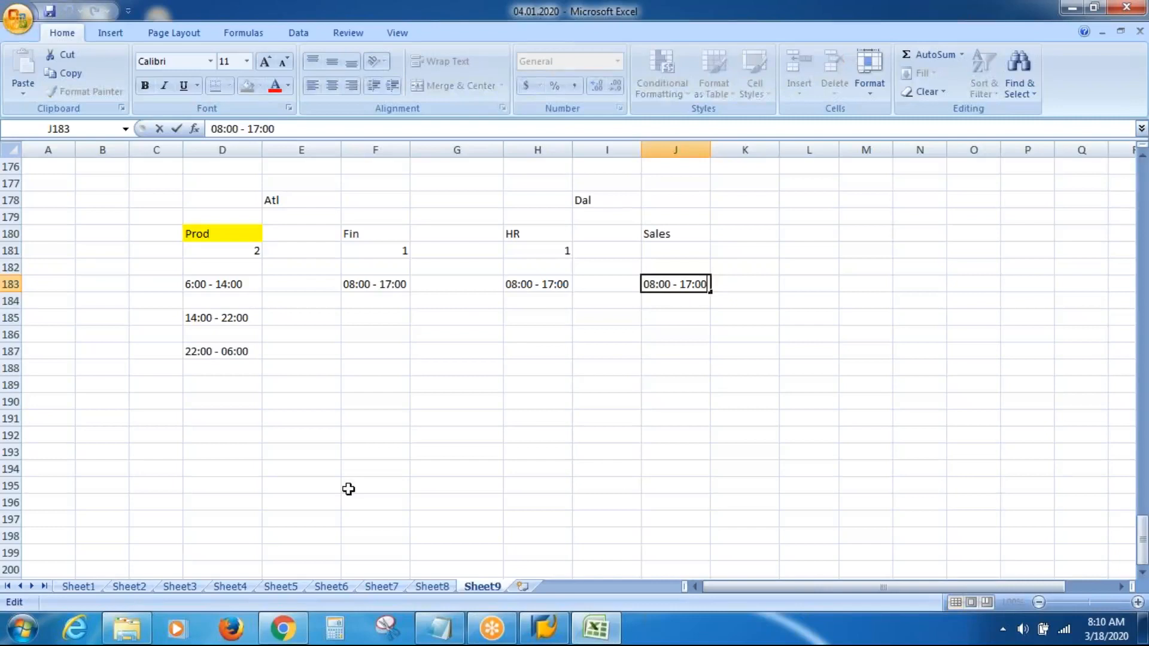
key(Left)
key(Left)
key(Left)
key(Left)
key(Left)
key(Left)
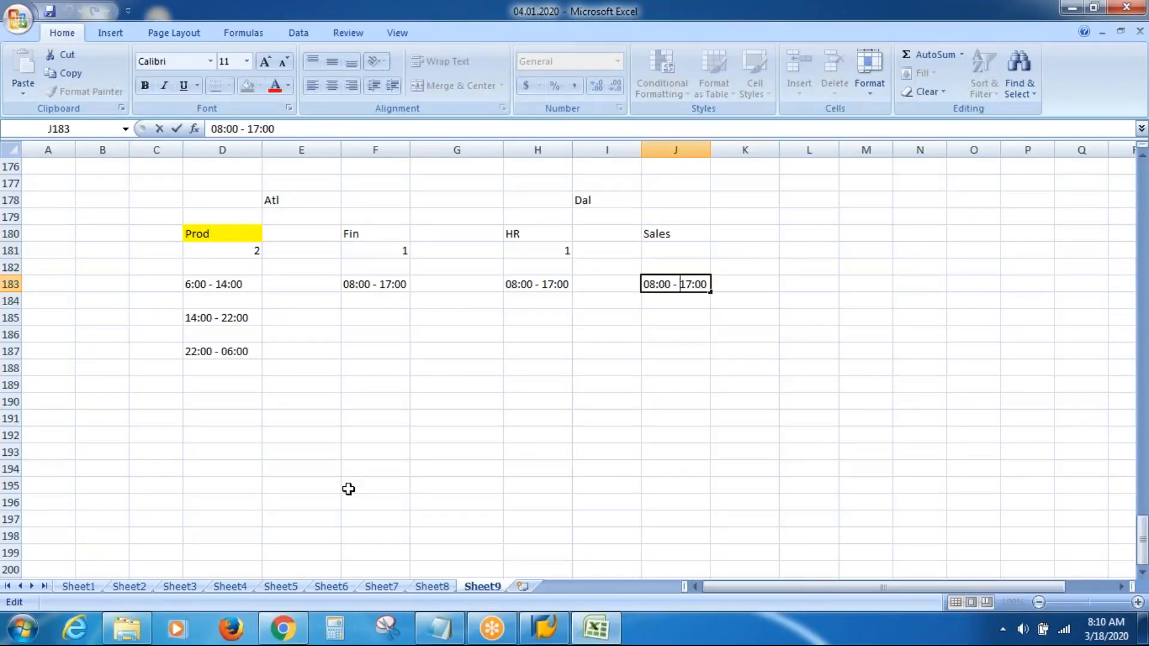
key(Left)
key(Left)
key(Left)
key(Left)
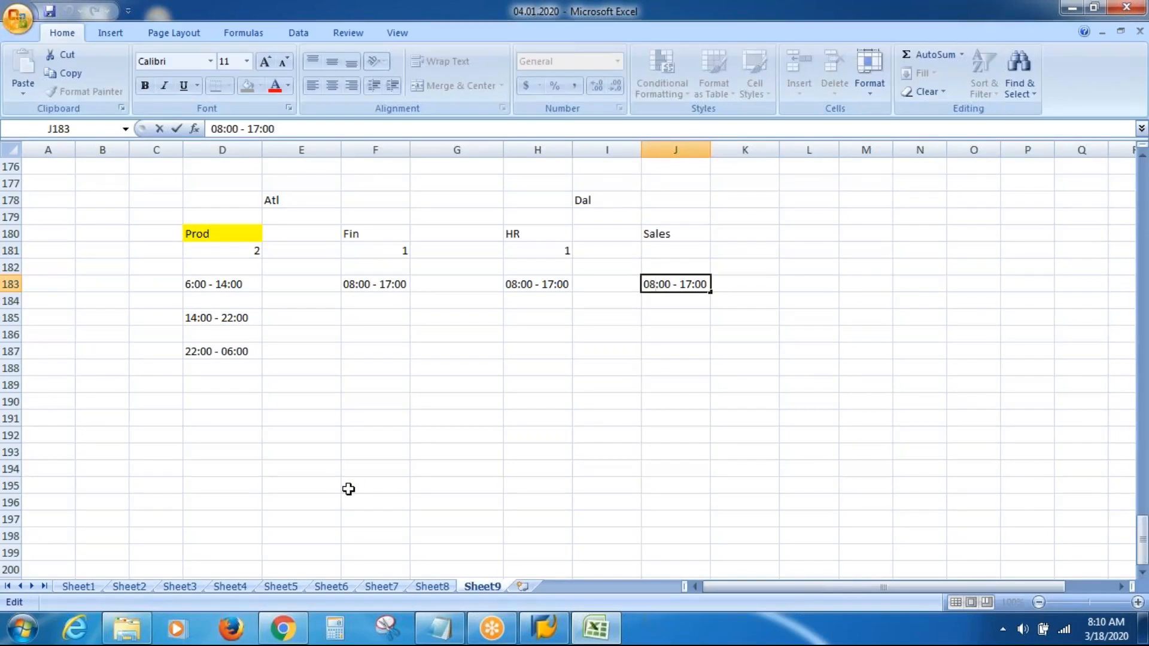
key(BackSpace)
text(4)
key(Right)
key(Right)
key(Right)
key(Right)
key(Right)
key(Right)
key(Right)
key(Right)
key(BackSpace)
text(2)
key(Return)
- Enter a second Sales shift of 12:00 - 8:00 in J184
key(Return)
key(Up)
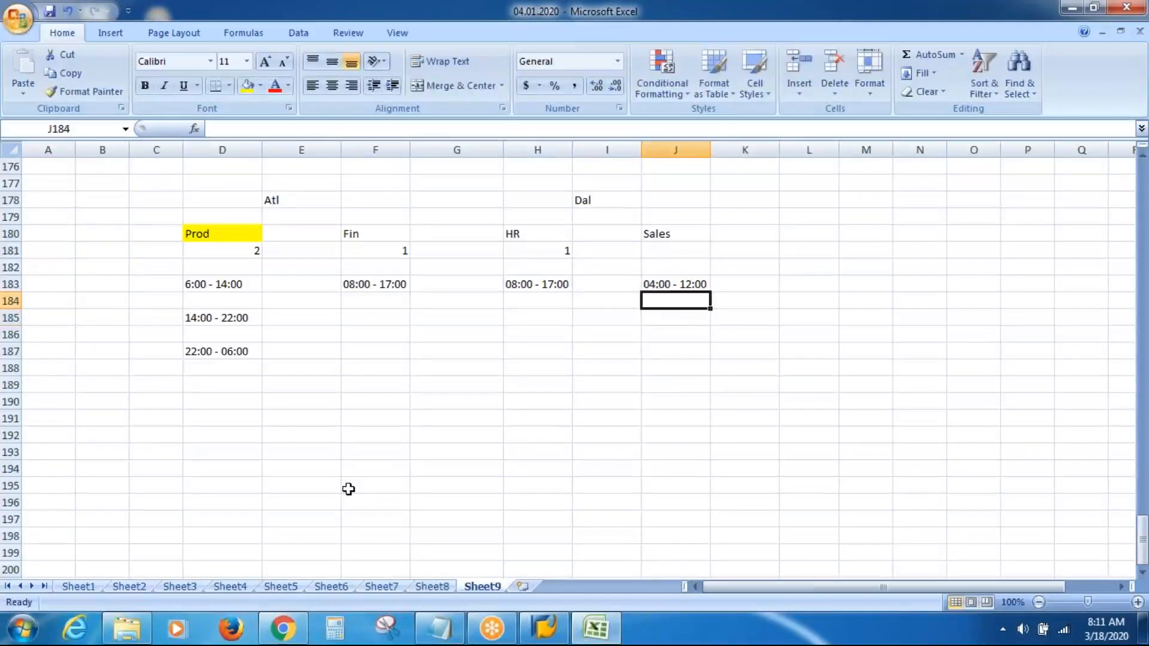
text(:00 -)
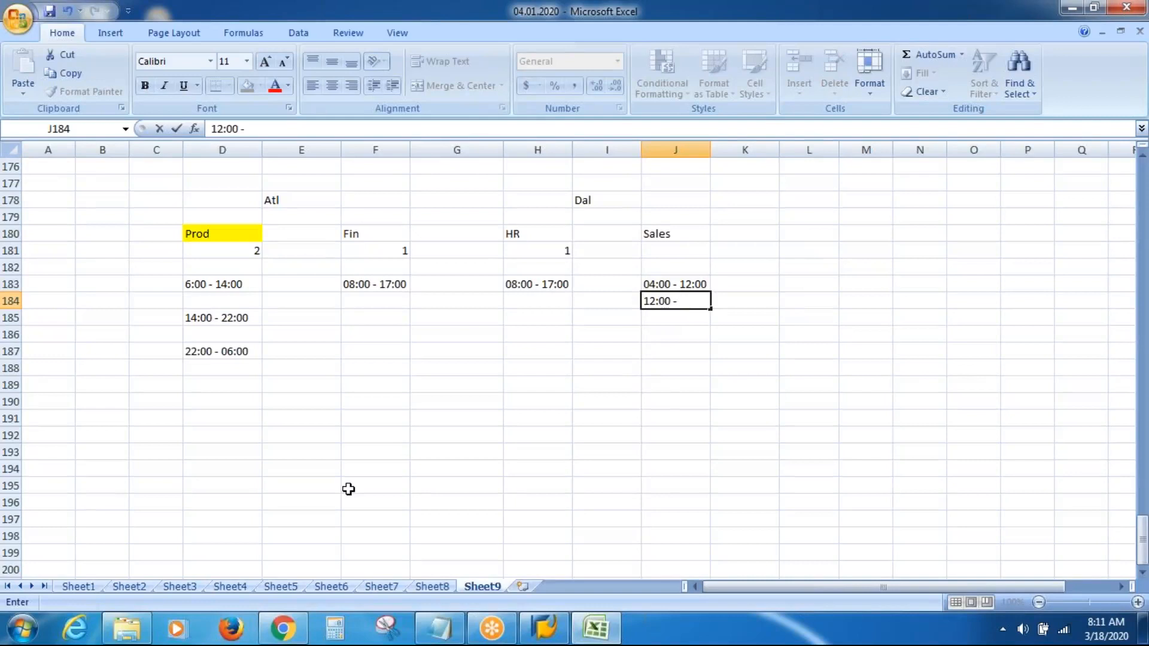
text( 8:00)
key(Return)
key(Return)
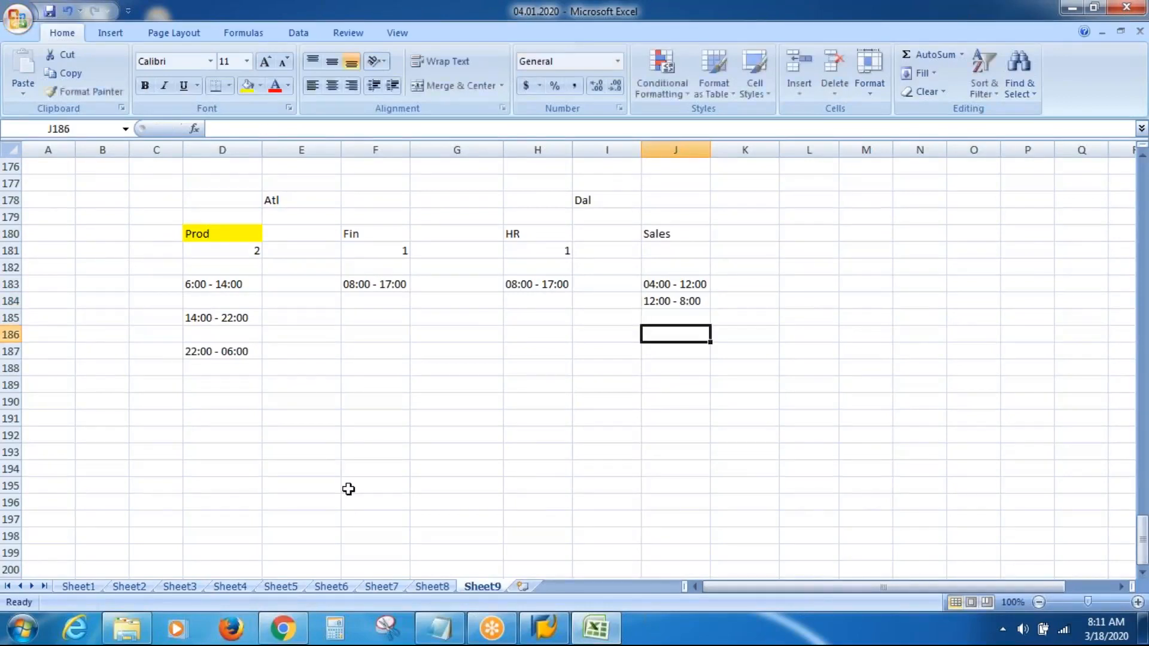
- Change the second Sales shift time in J184 to 12:00 - 20:00
key(Up)
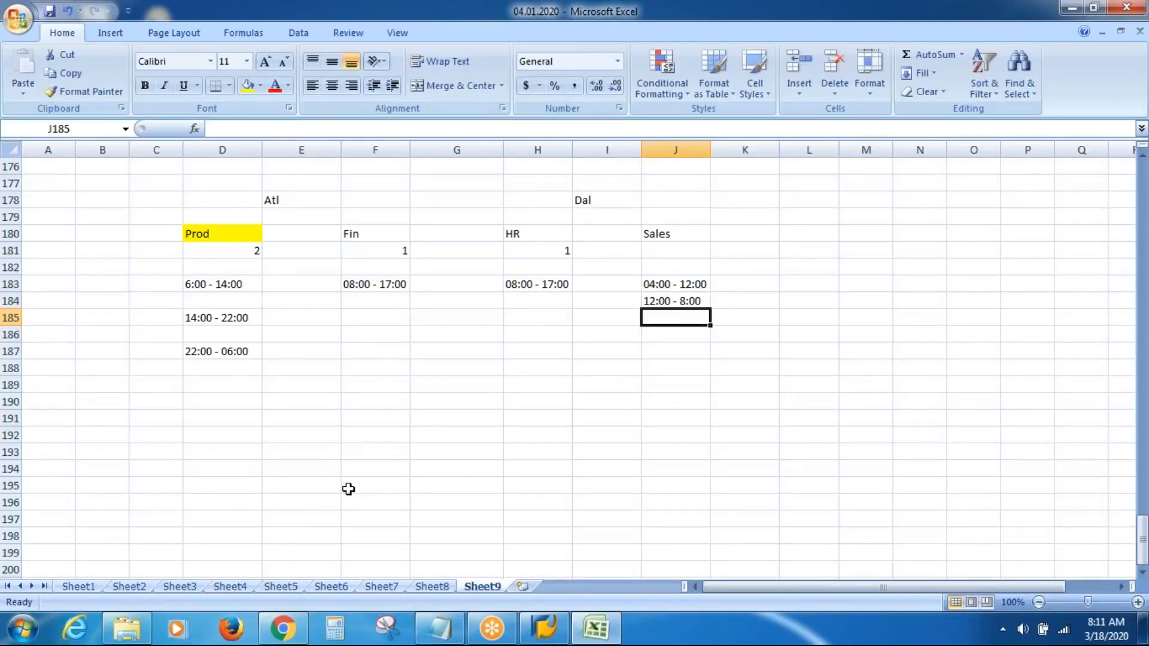
key(Up)
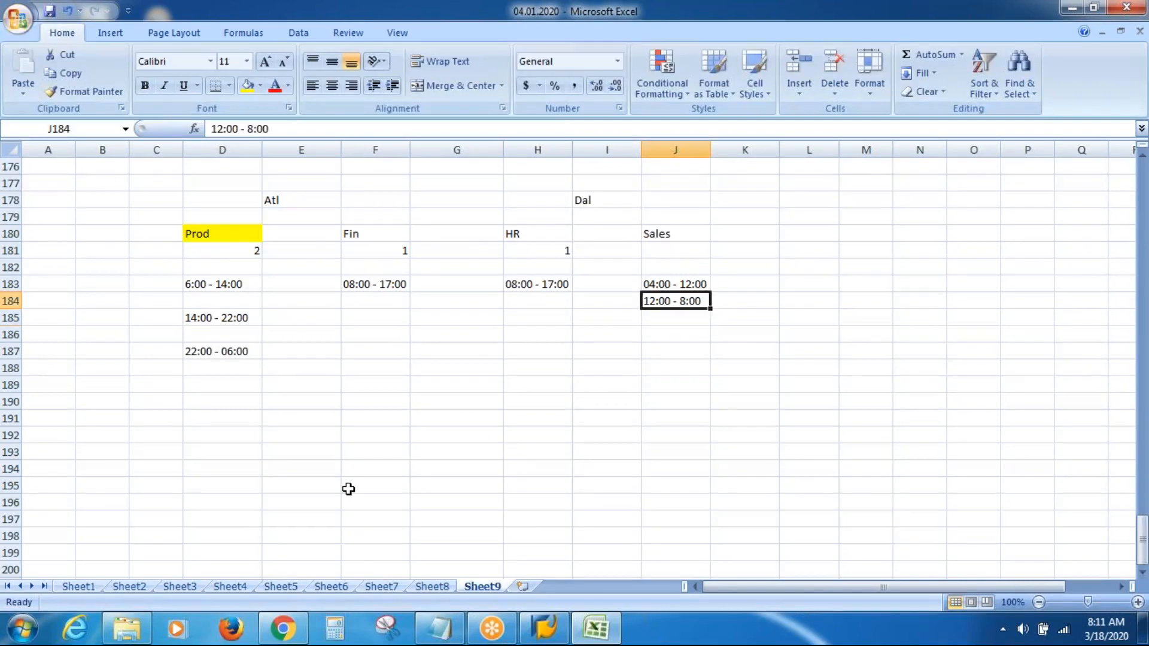
key(F2)
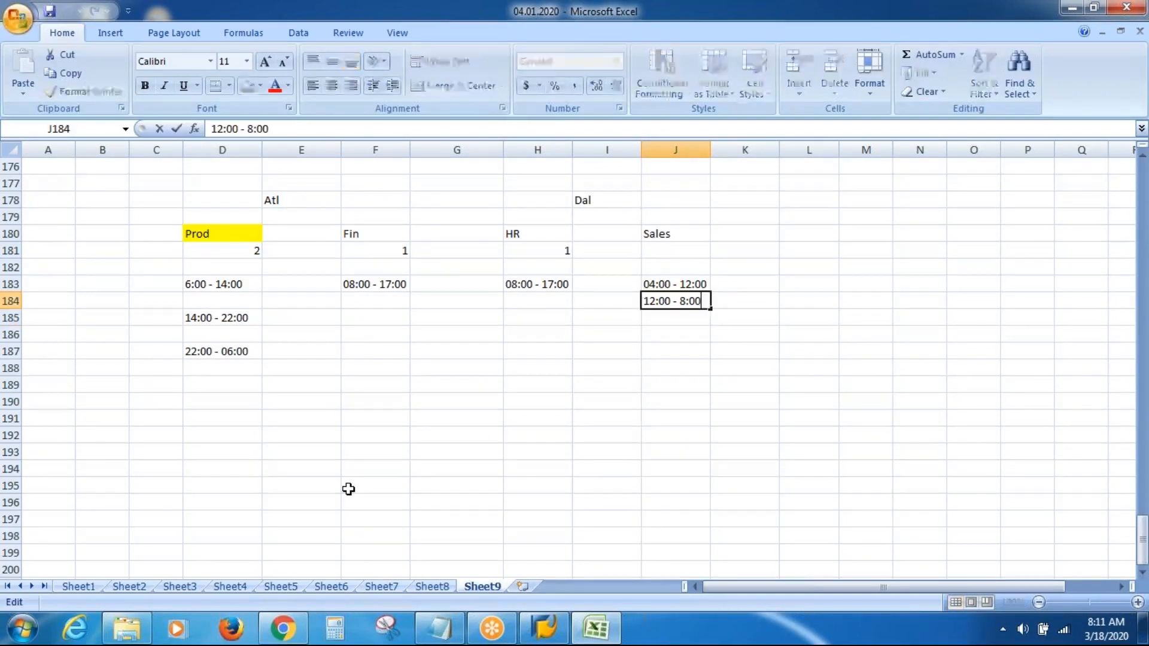
key(Left)
key(Left)
key(Left)
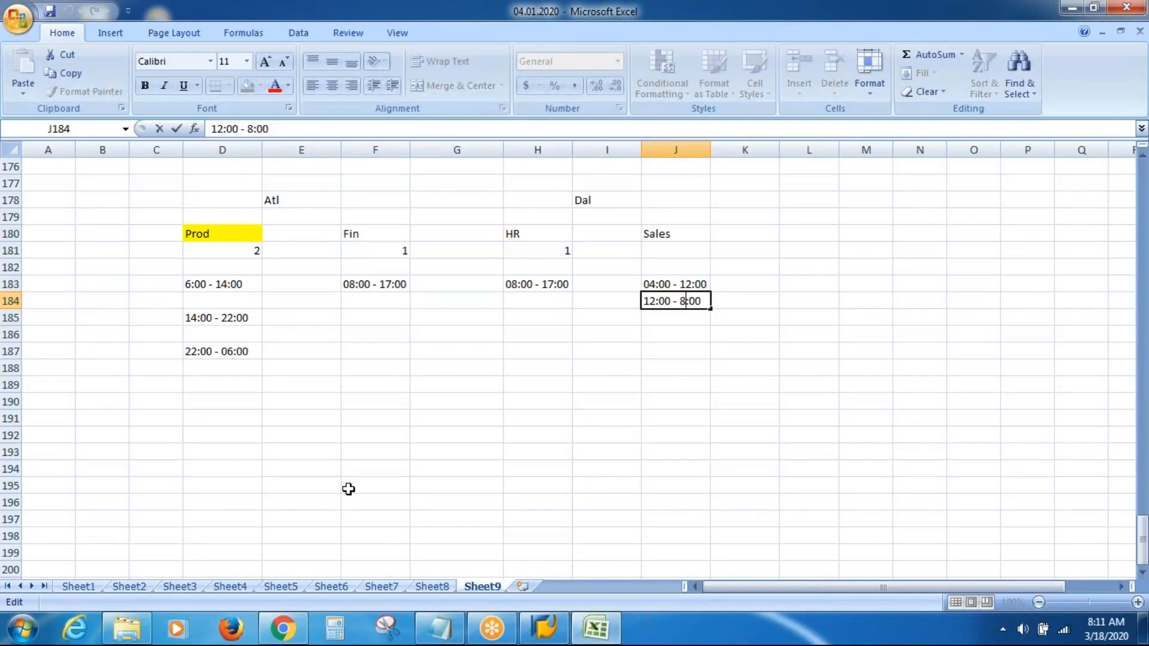
key(BackSpace)
text(20)
key(Return)
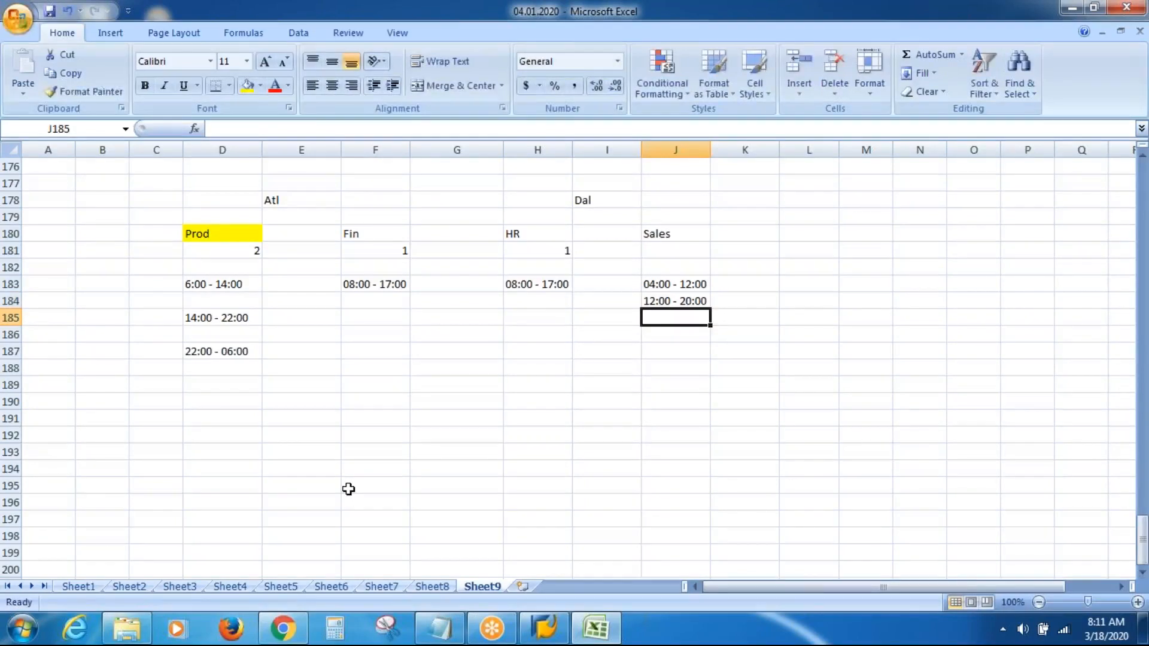
- Enter a third Sales shift of 20:00 - 04:00 in J185
text(20:00 - )
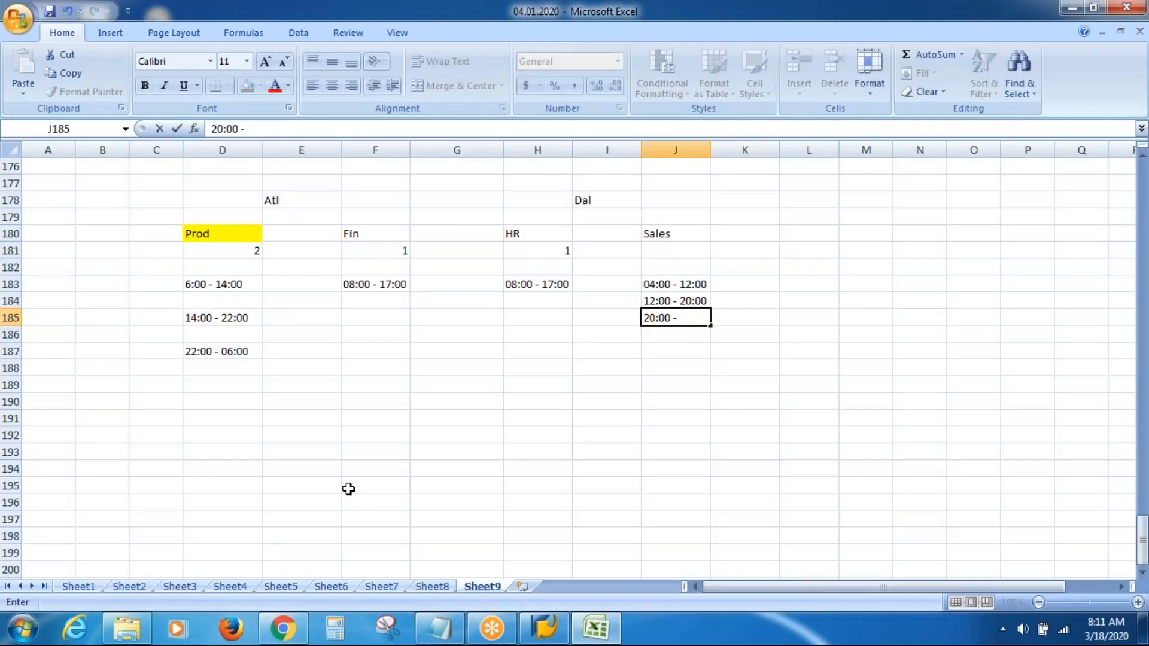
text(04:00)
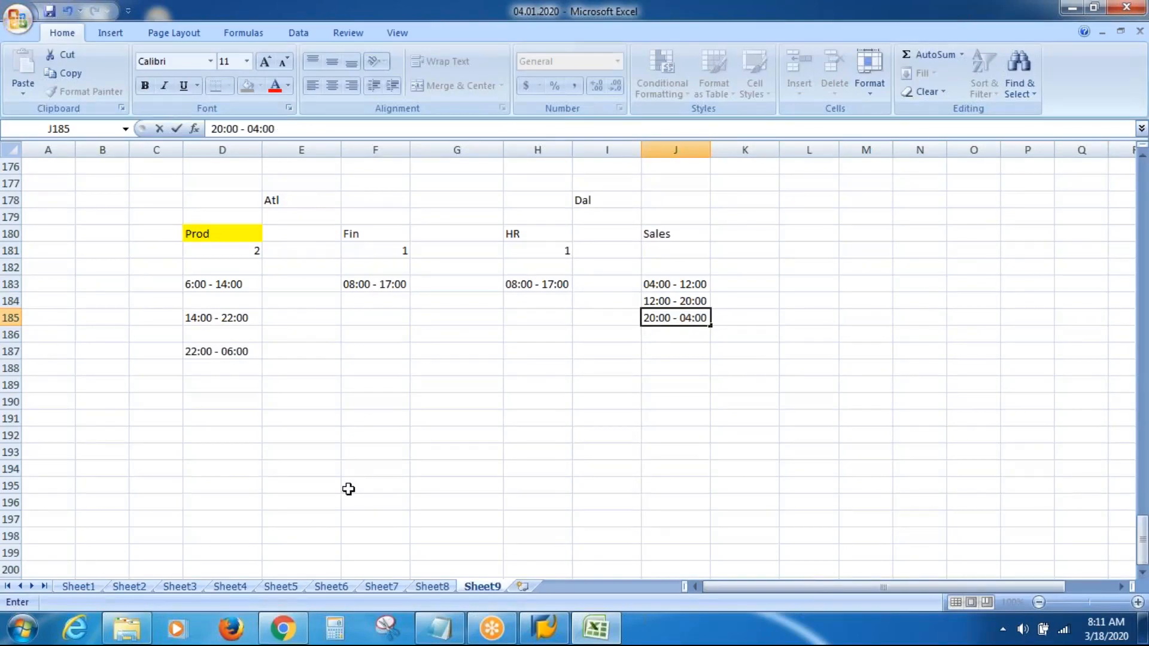
key(Return)
key(Return)
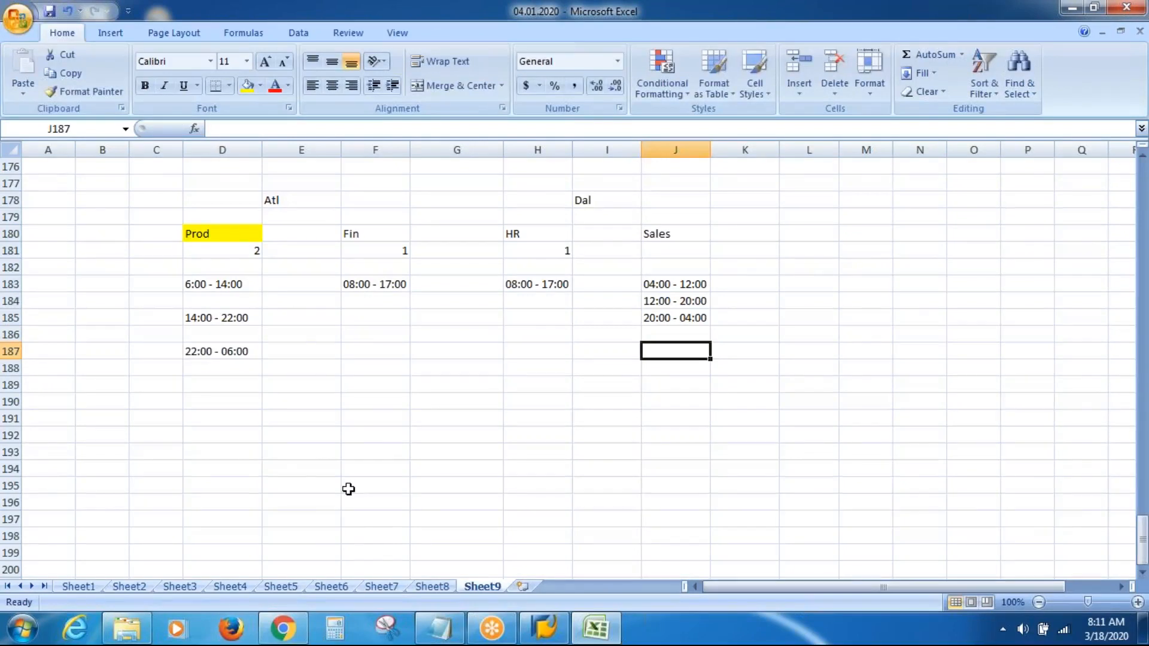
- Enter 3 below the Sales department in J181
click(680, 252)
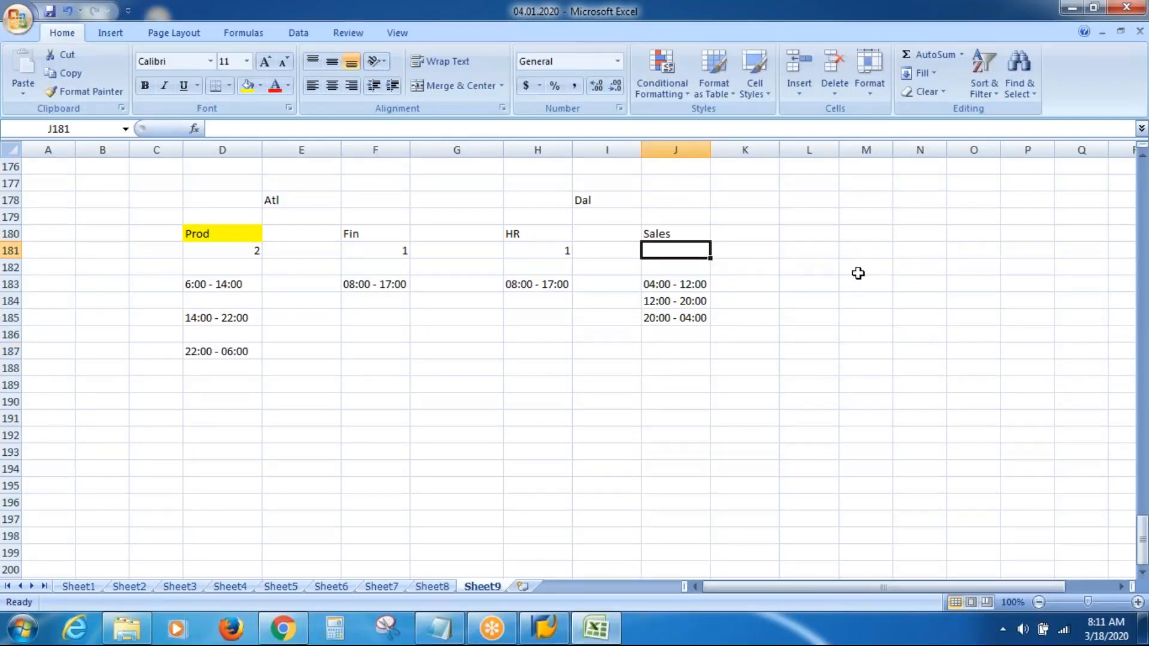
text(3)
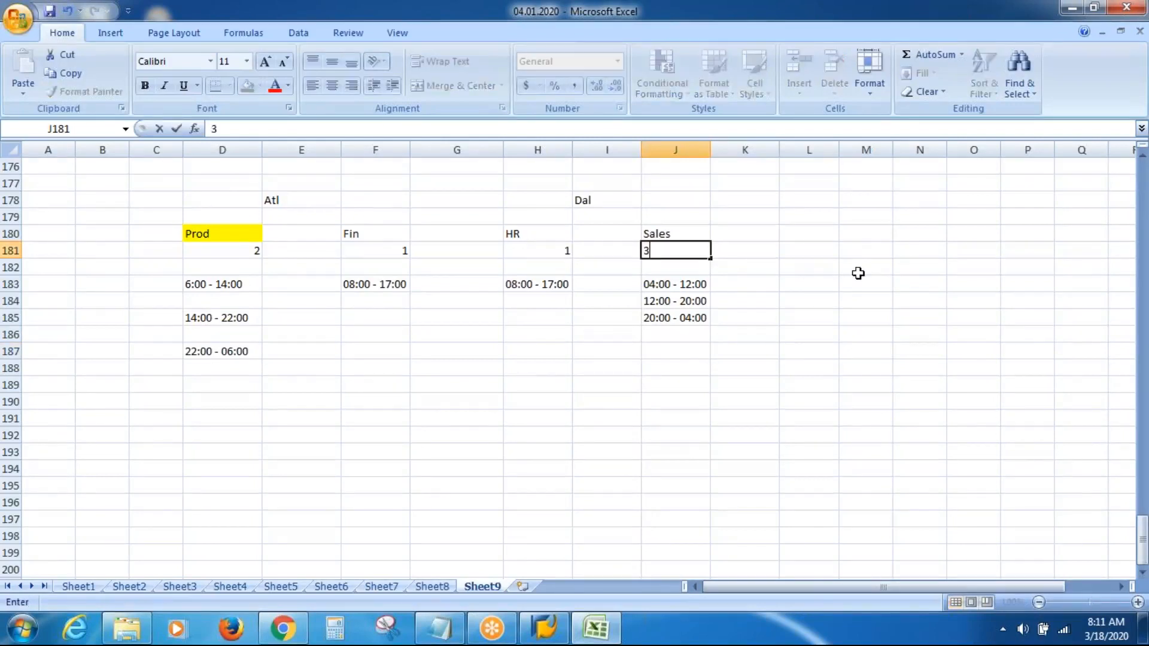
key(Return)
key(Return)
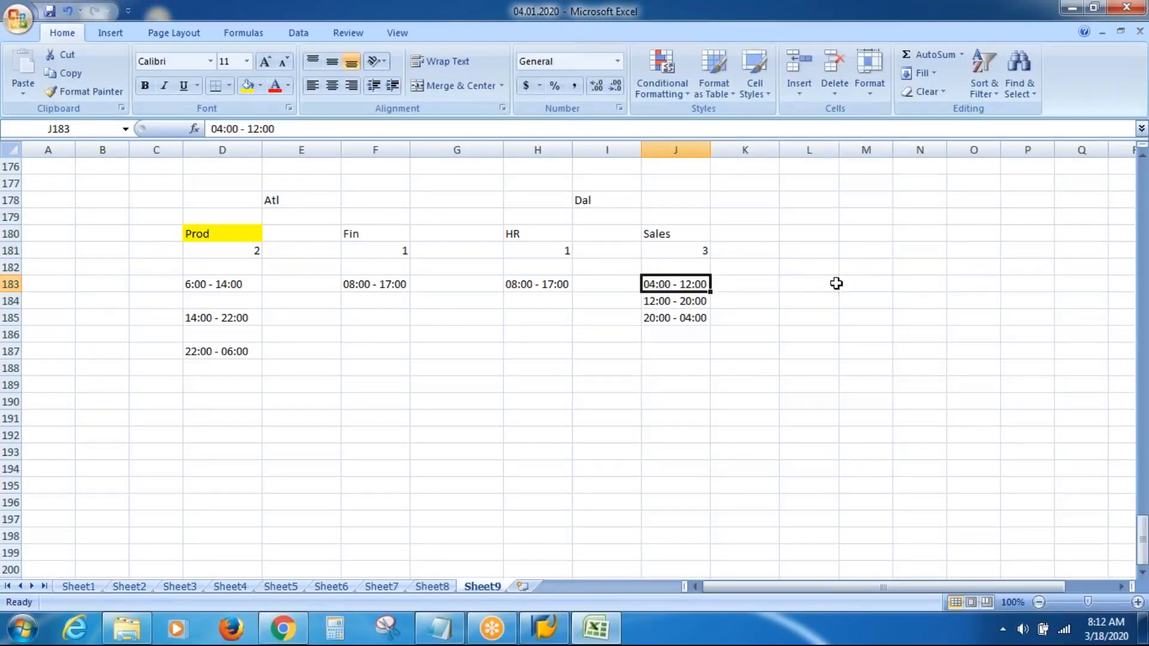
click(833, 283)
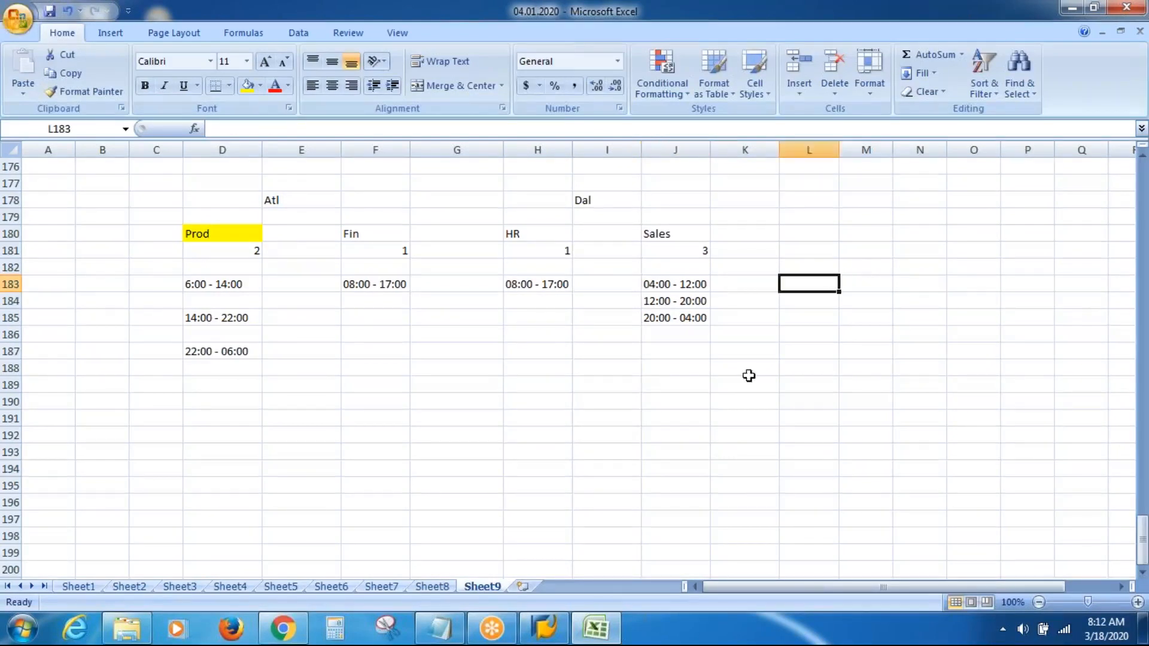
- Switch to SAP and log on to client 800 with the user name and account password
click(545, 629)
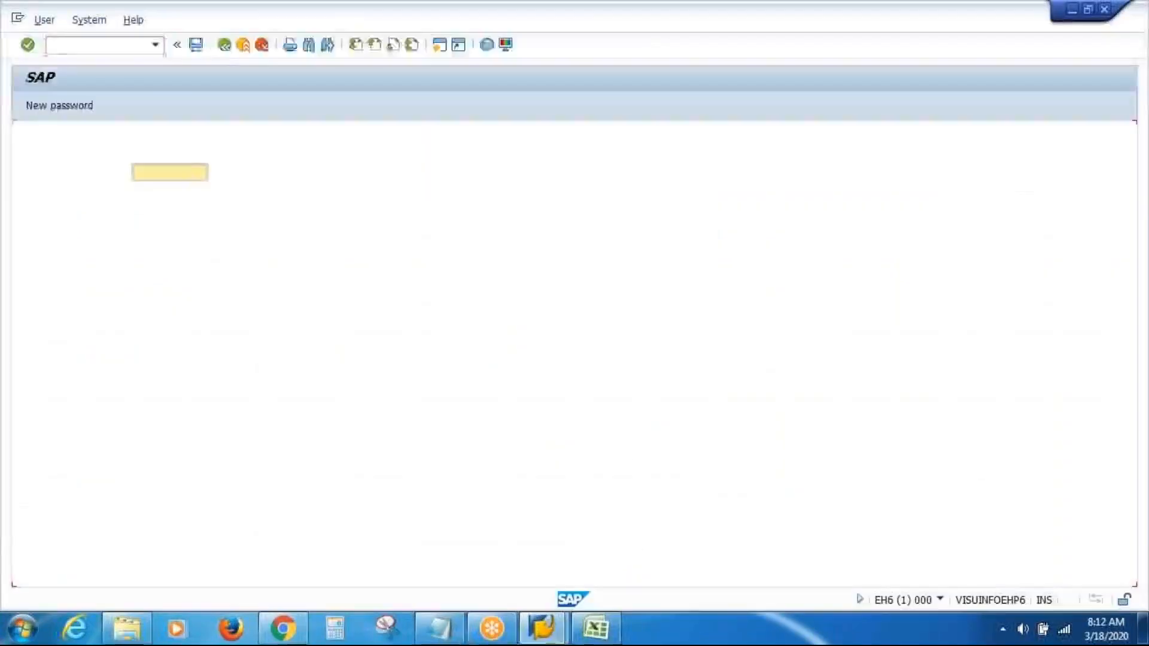
key(Return)
key(Tab)
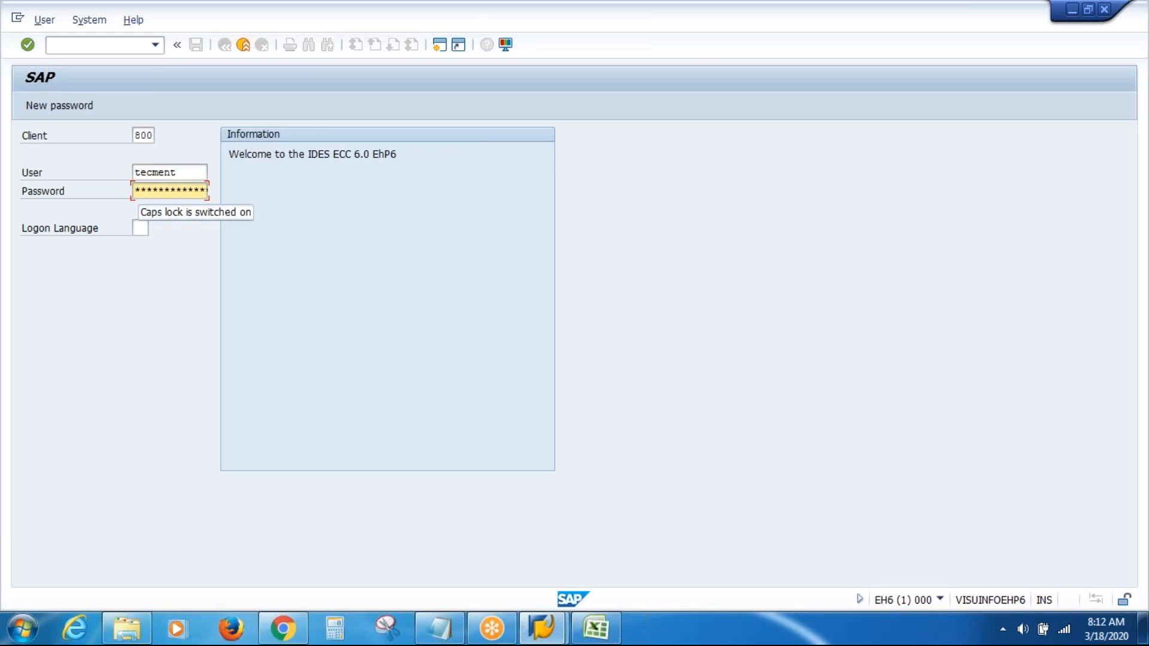
key(shift+Tab)
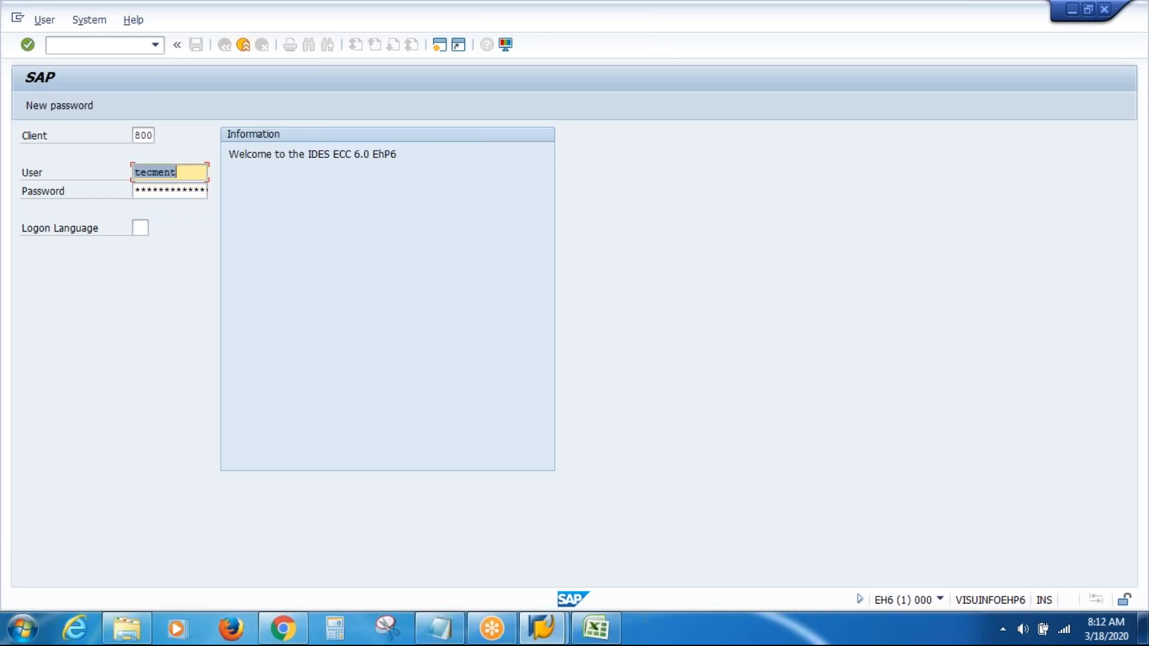
key(Right)
key(Tab)
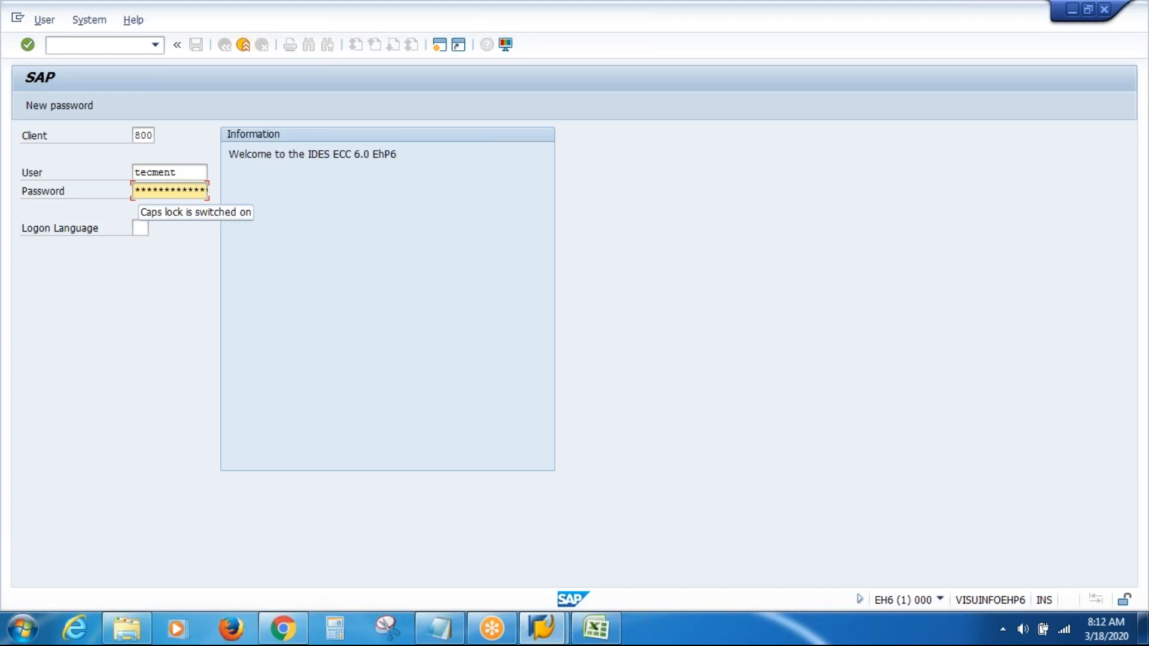
key(Caps_Lock)
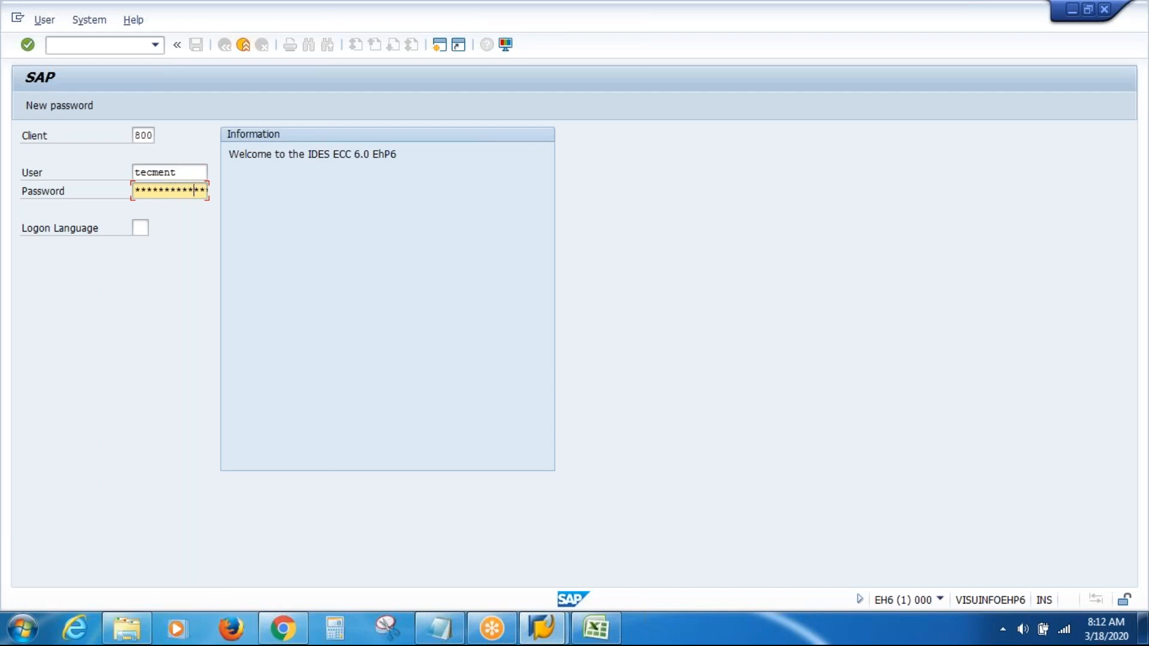
key(Return)
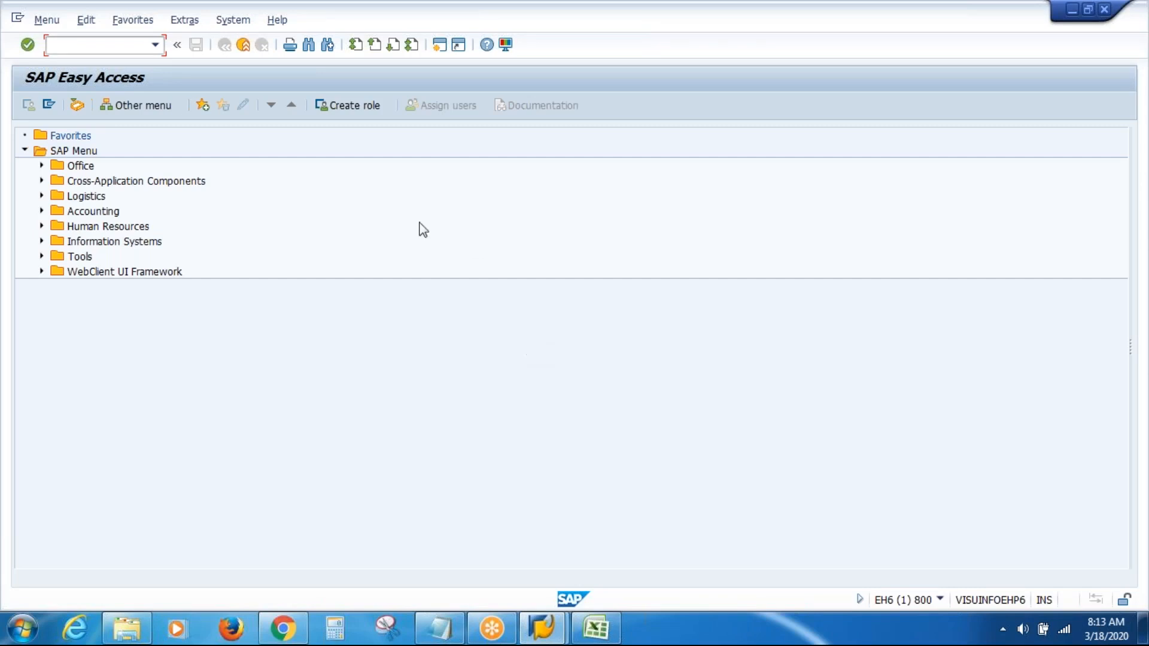
- Run transaction SPRO and display the SAP Customizing Implementation Guide
click(471, 429)
click(120, 50)
text(SPRO)
key(Return)
click(78, 105)
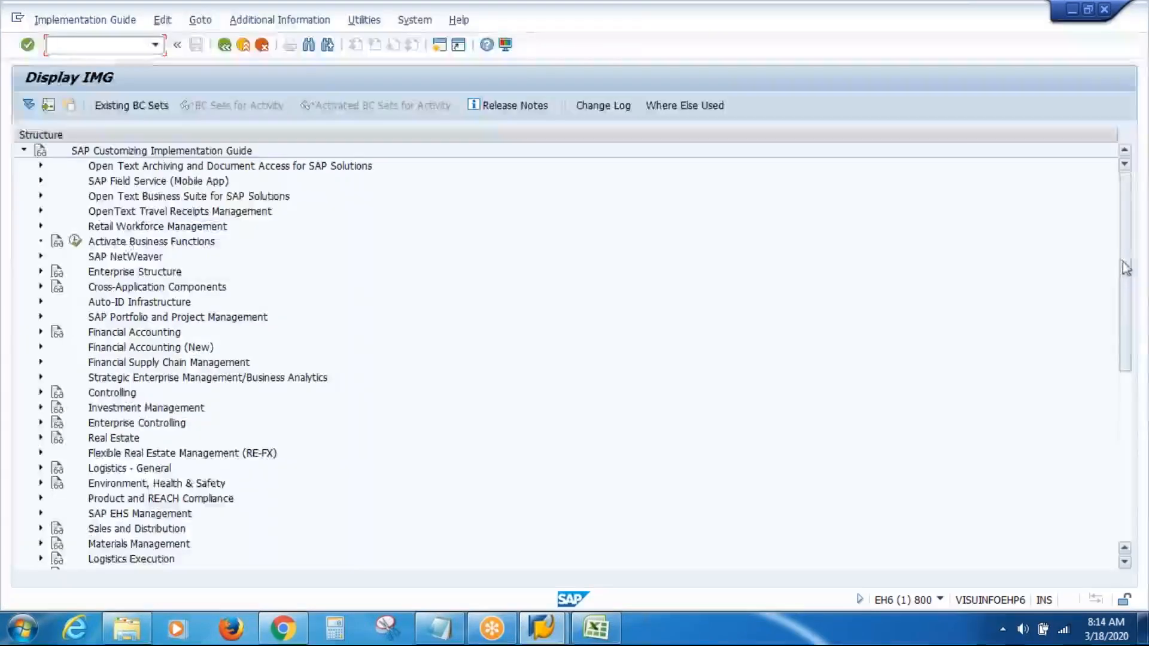
- Expand Time Management, Work Schedules and Personnel Subarea Groupings in the implementation guide
drag(1123, 302, 1124, 494)
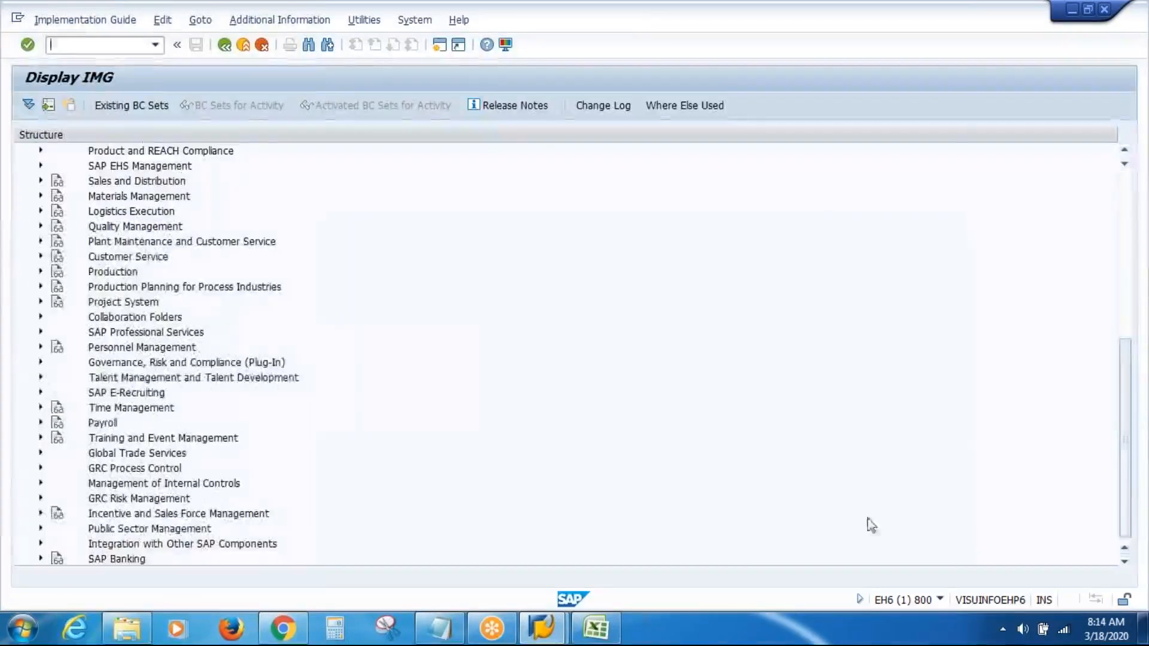
click(41, 408)
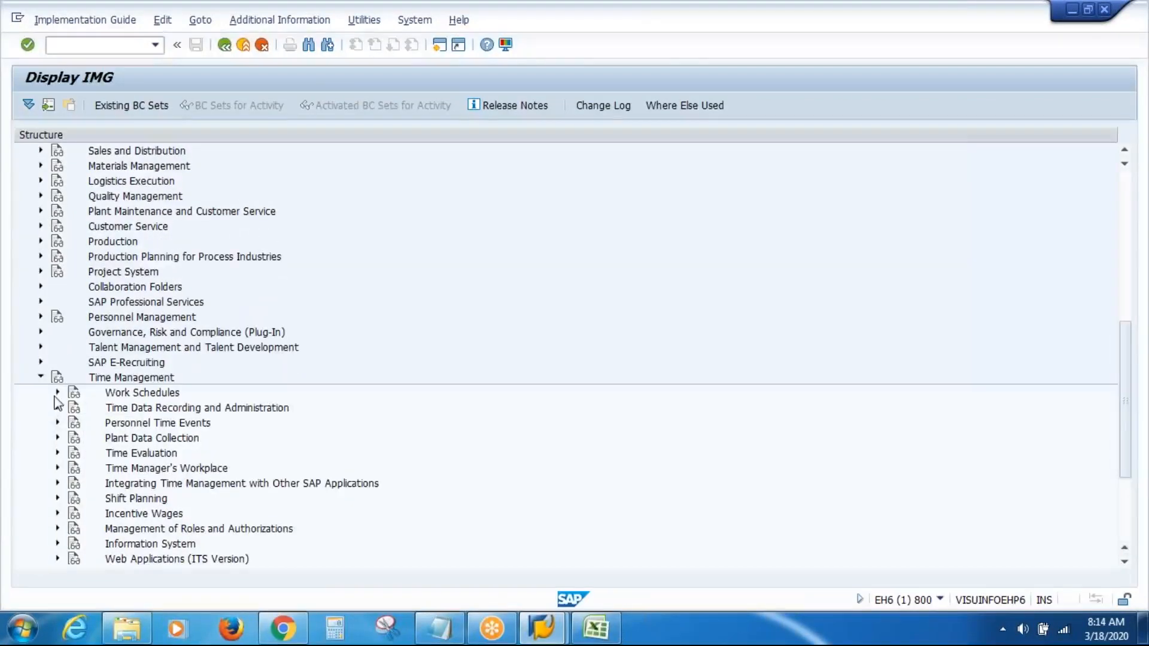
click(57, 392)
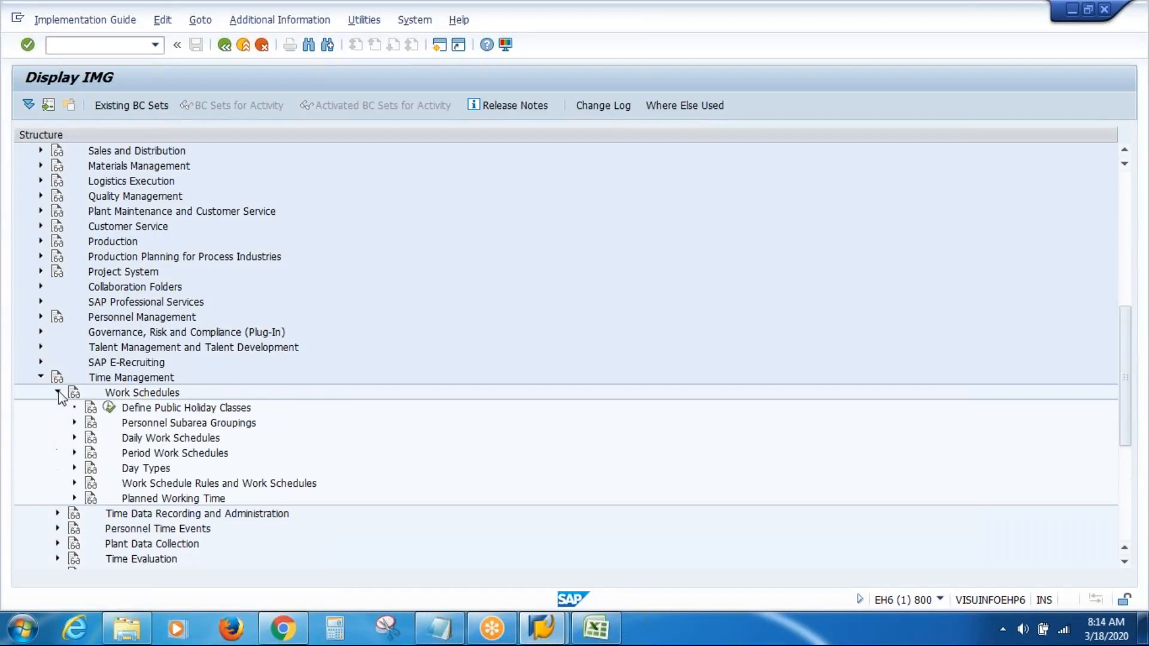
click(207, 409)
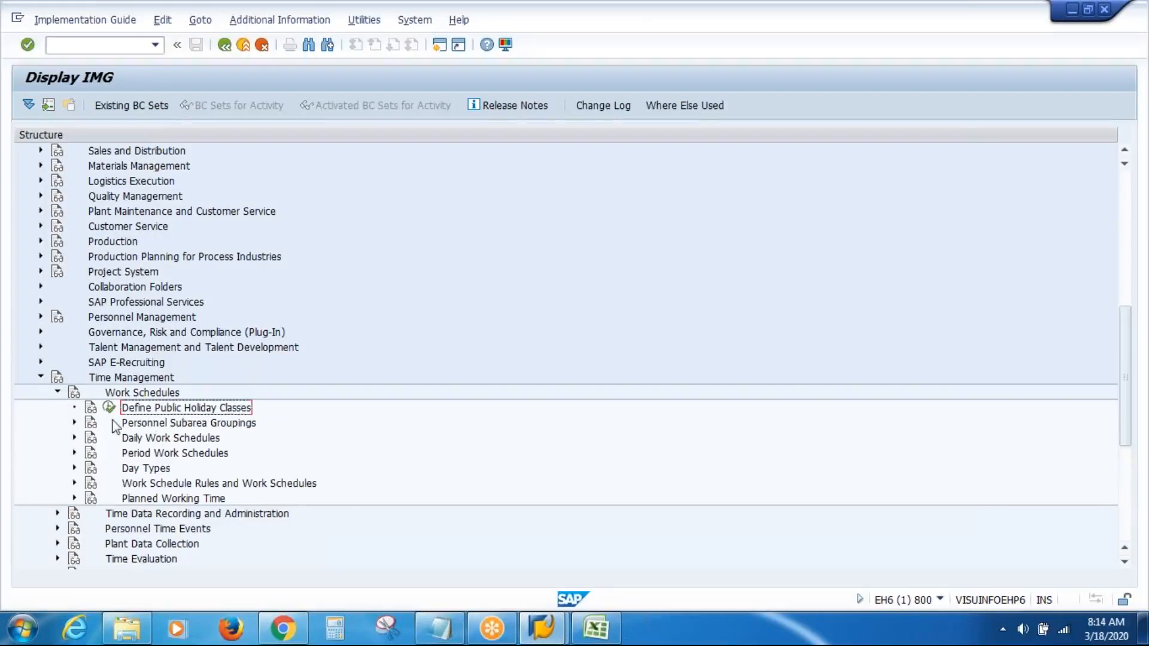
click(74, 423)
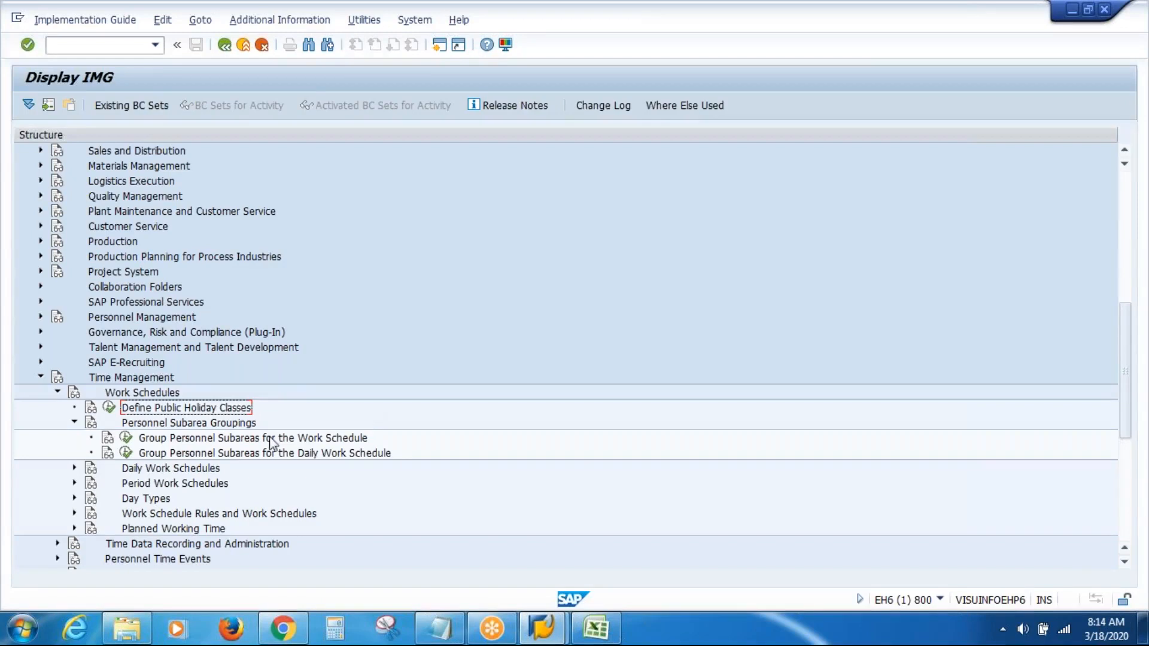
- Open Group Personnel Subareas for the Work Schedule with USA as the country grouping
click(214, 441)
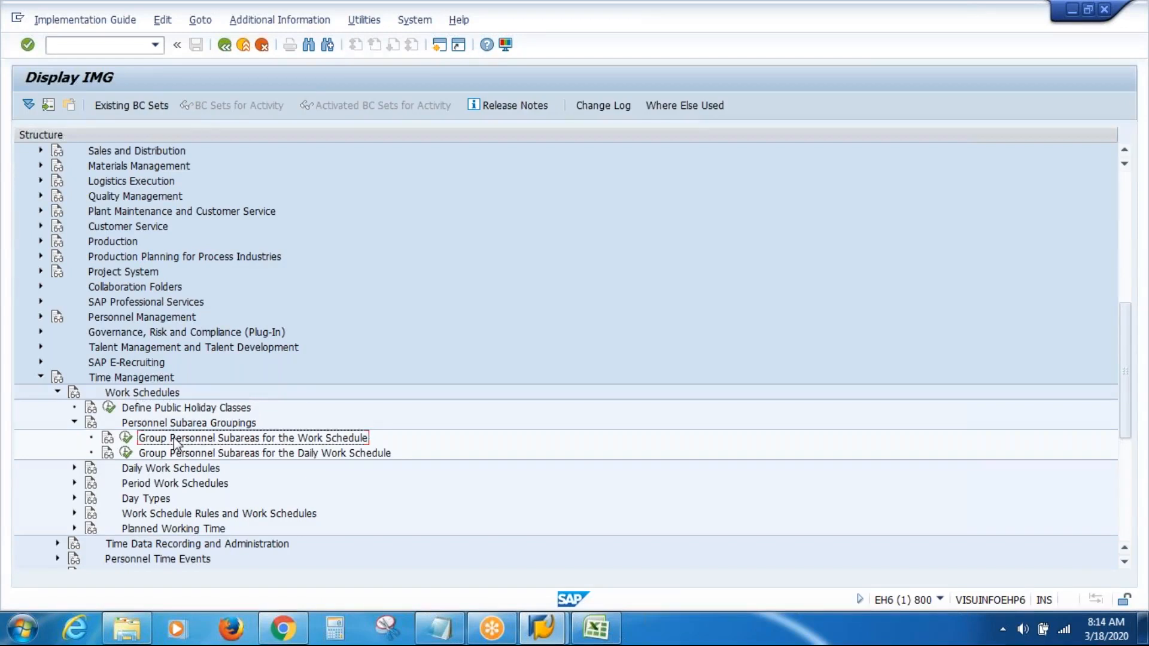
click(132, 440)
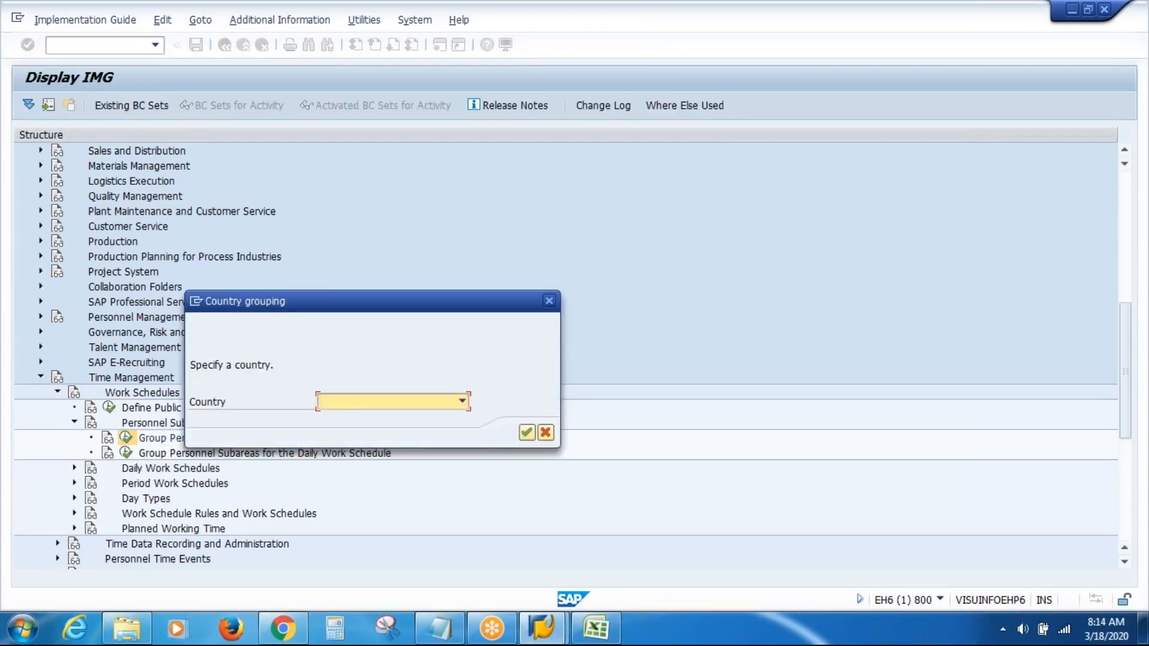
text(USA)
key(Return)
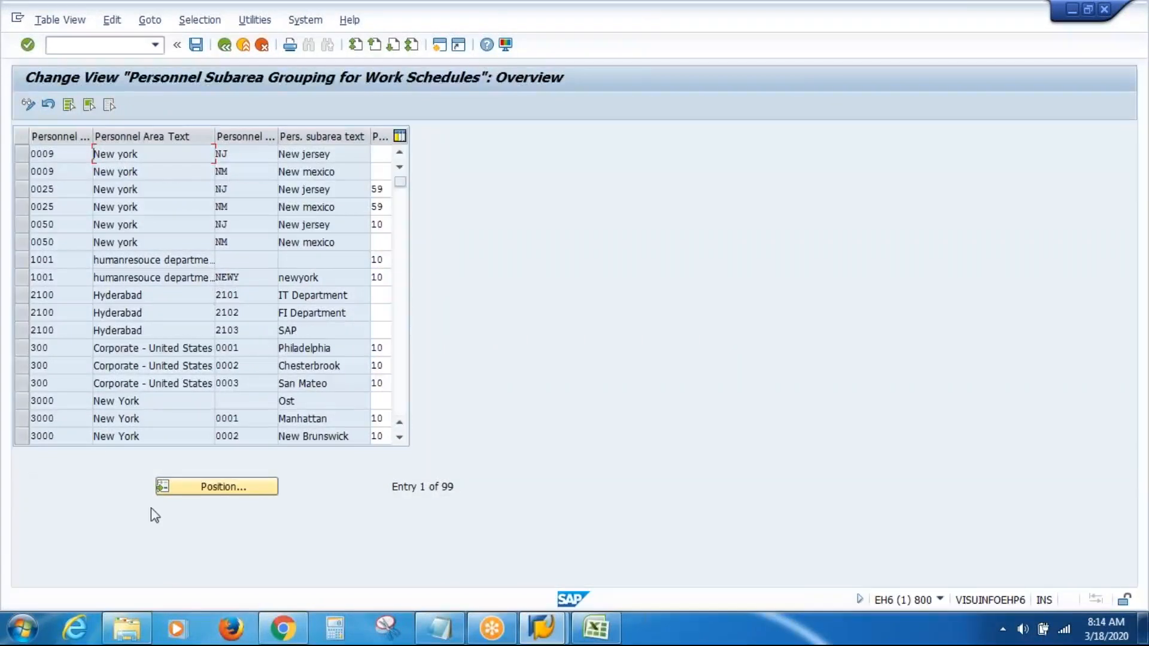
- Position the personnel subarea grouping list at the entries for personnel area VA
click(223, 487)
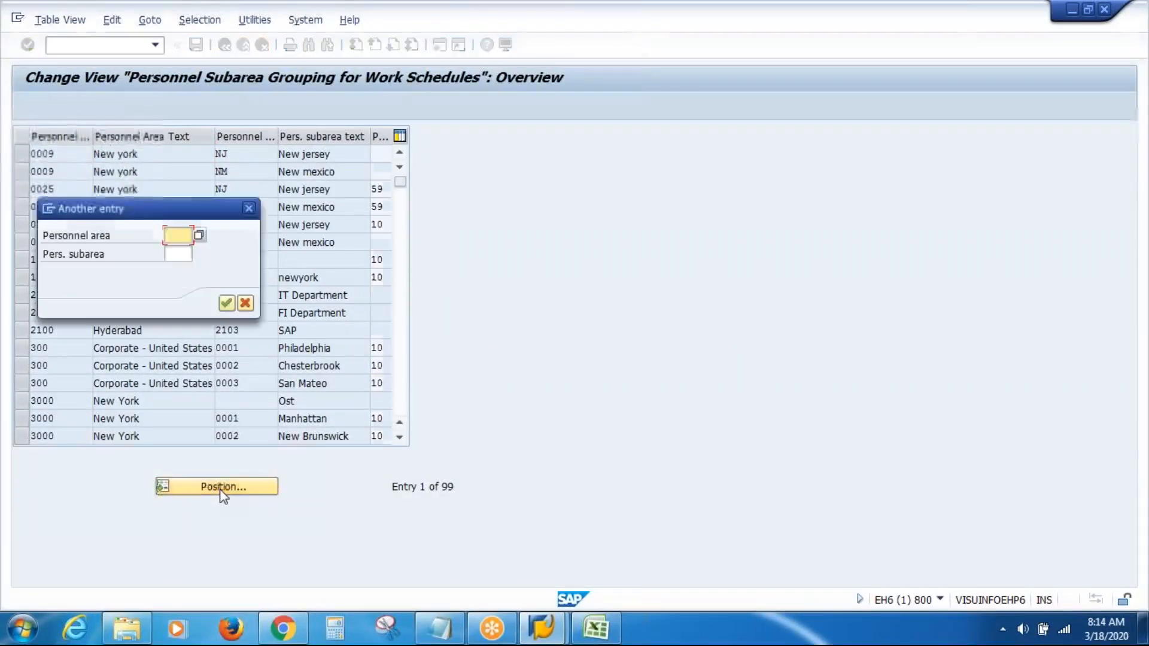
text(VA)
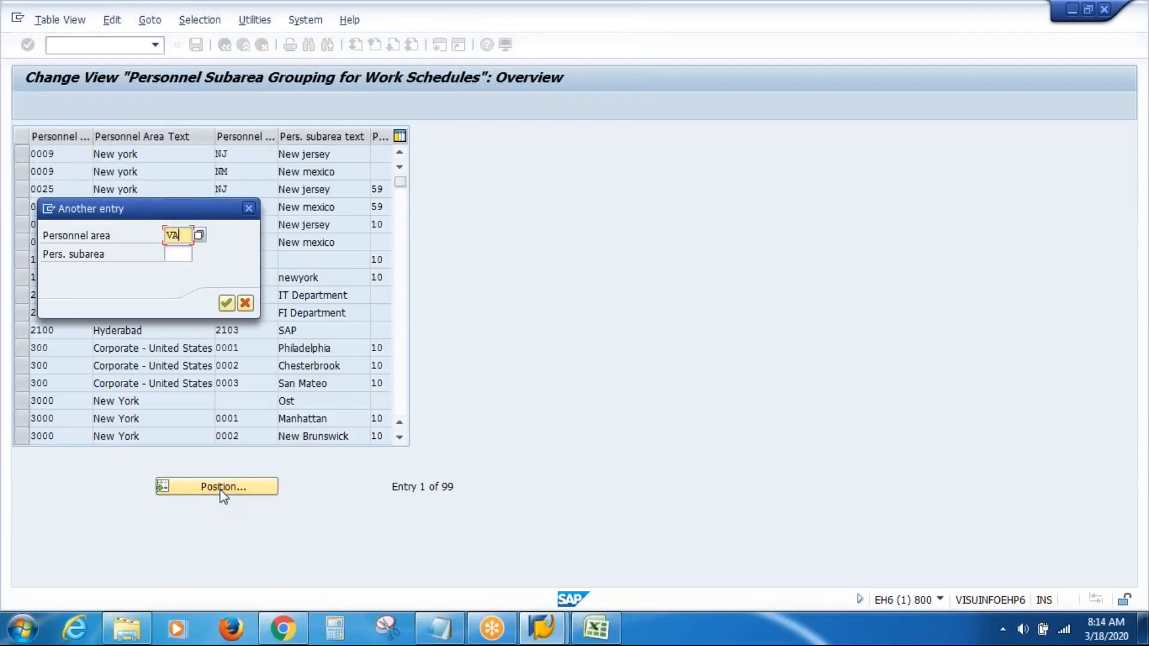
key(Return)
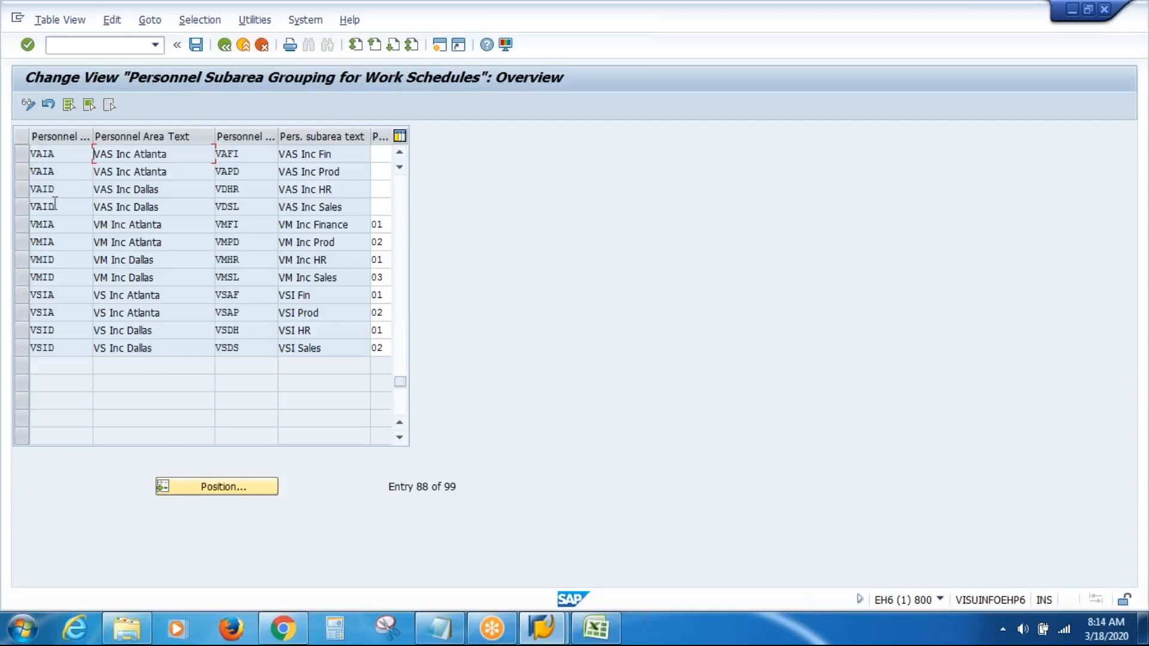
- Select the four VAS Inc Atlanta and Dallas subarea rows and narrow the Personnel Area Text column
click(20, 154)
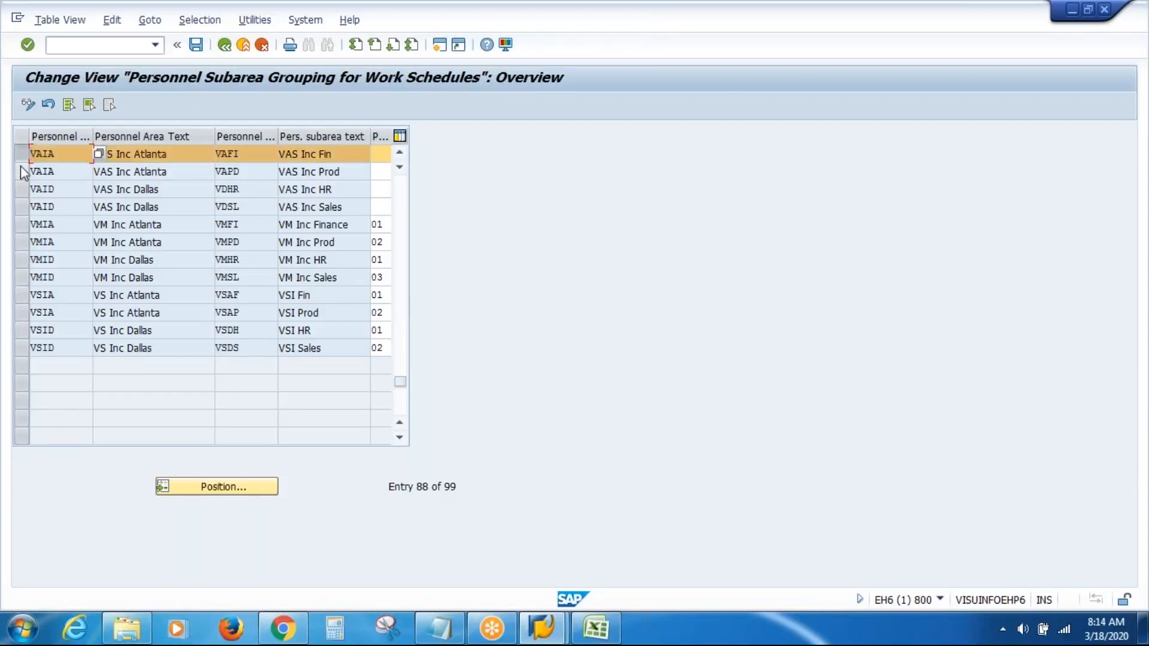
click(20, 172)
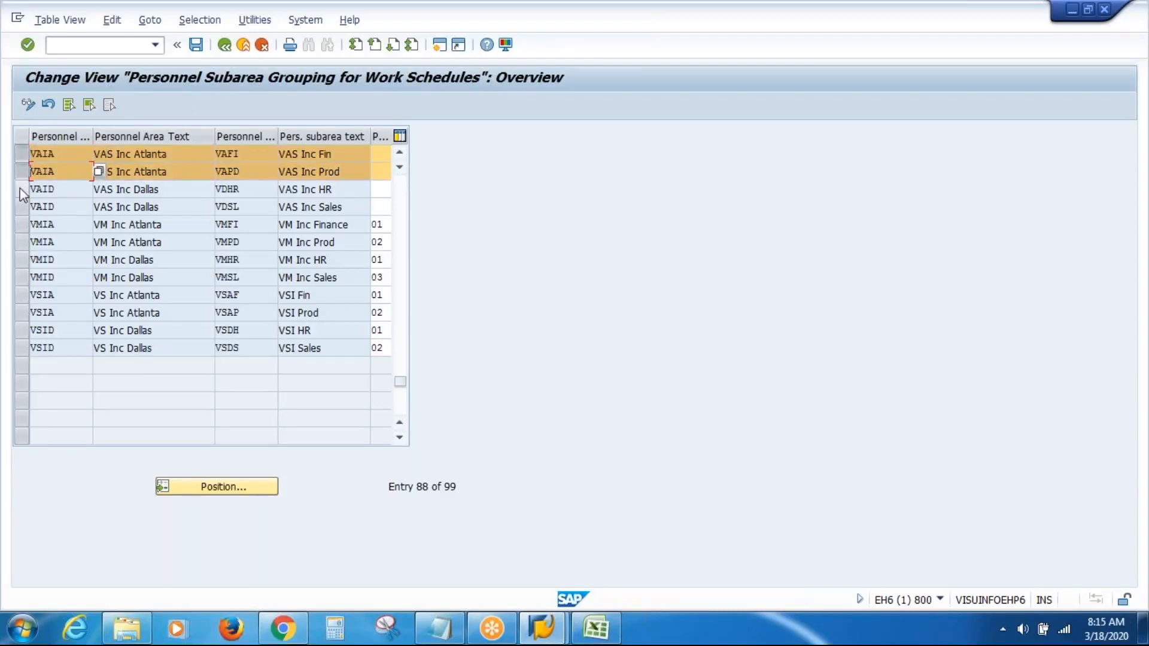
click(19, 188)
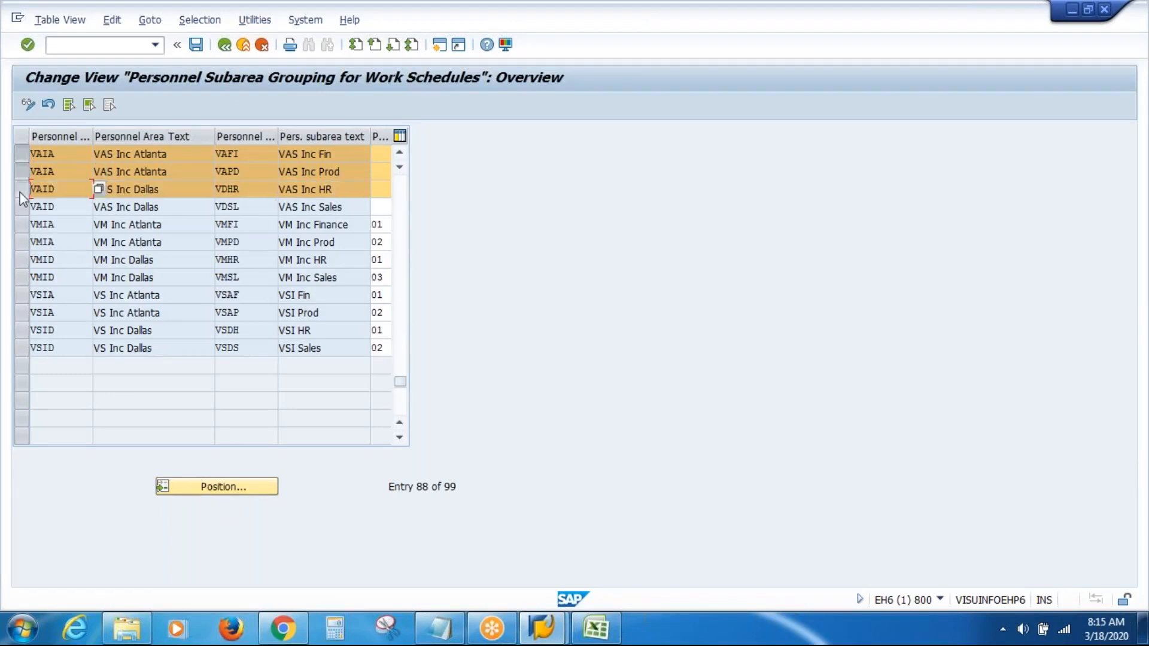
click(20, 206)
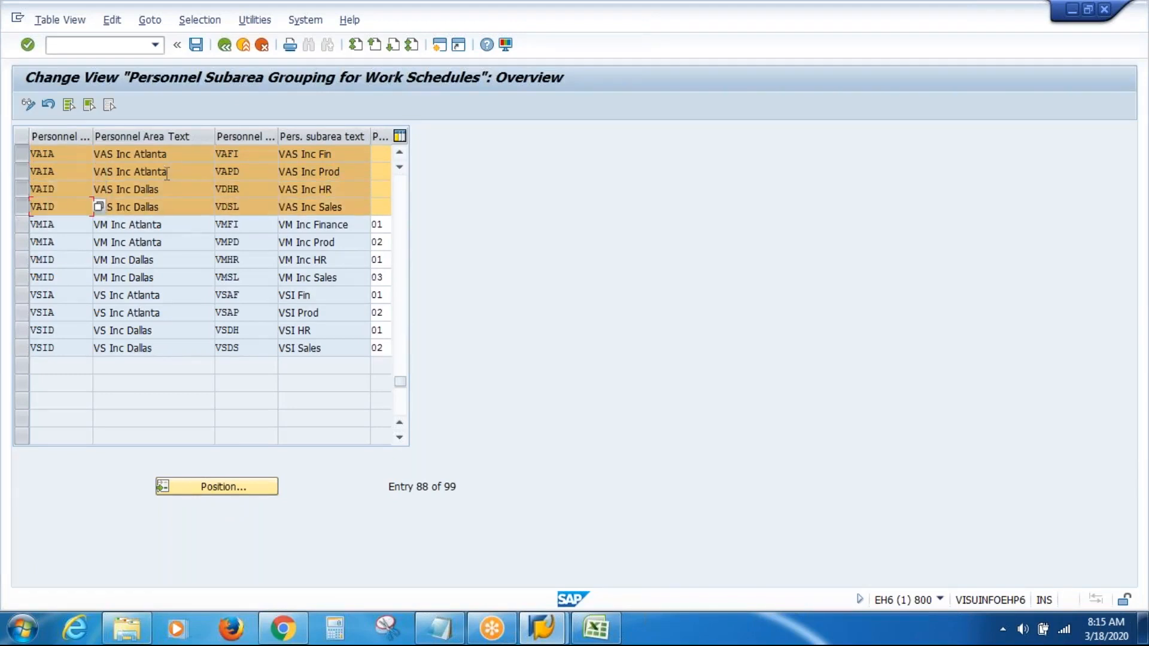
drag(215, 139, 197, 139)
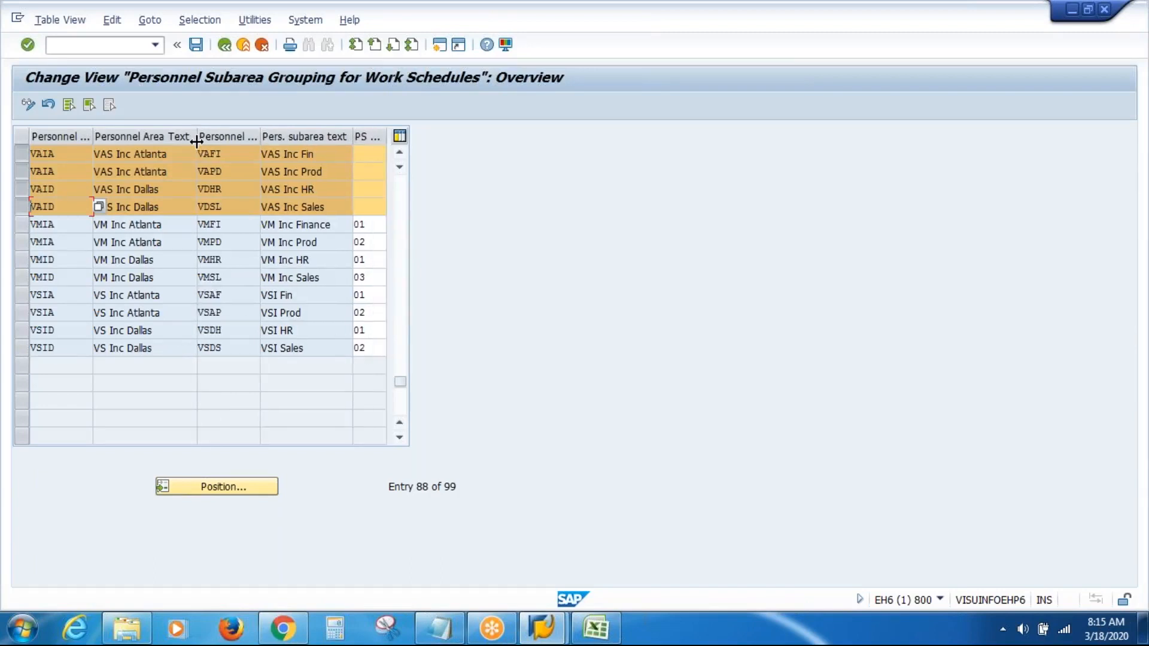
- Set the work schedule grouping to 1 for VAS Inc Fin, 2 for Prod, 1 for HR and 3 for Sales
click(377, 155)
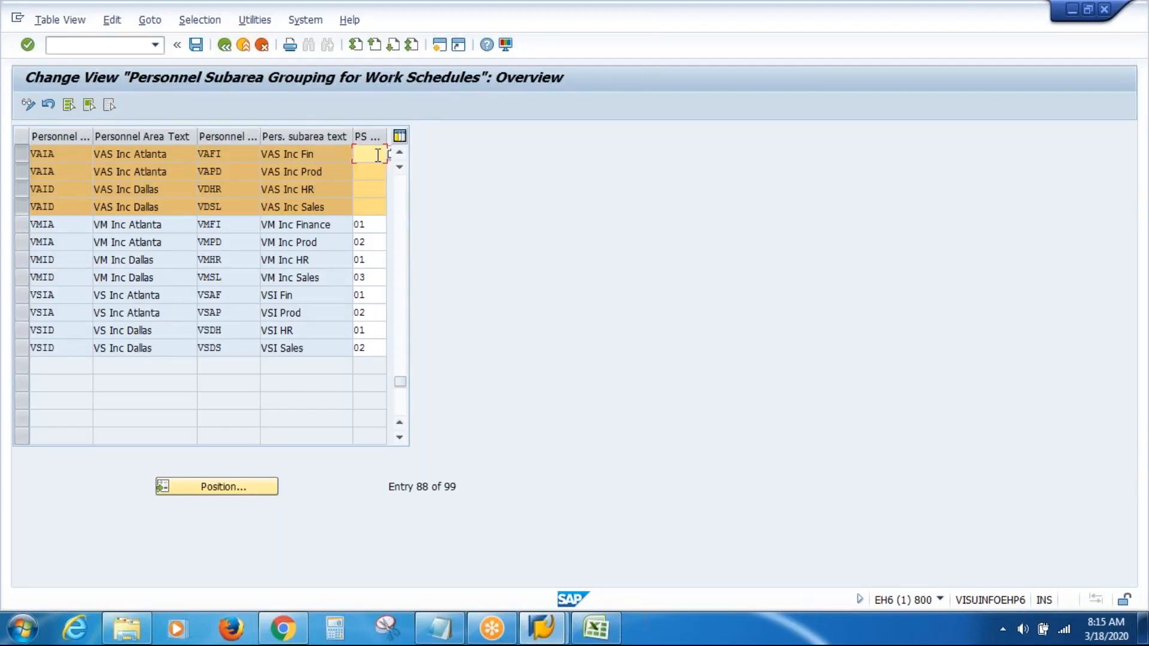
text(1)
key(Down)
key(Down)
text(1)
key(Up)
text(2)
key(Down)
key(Down)
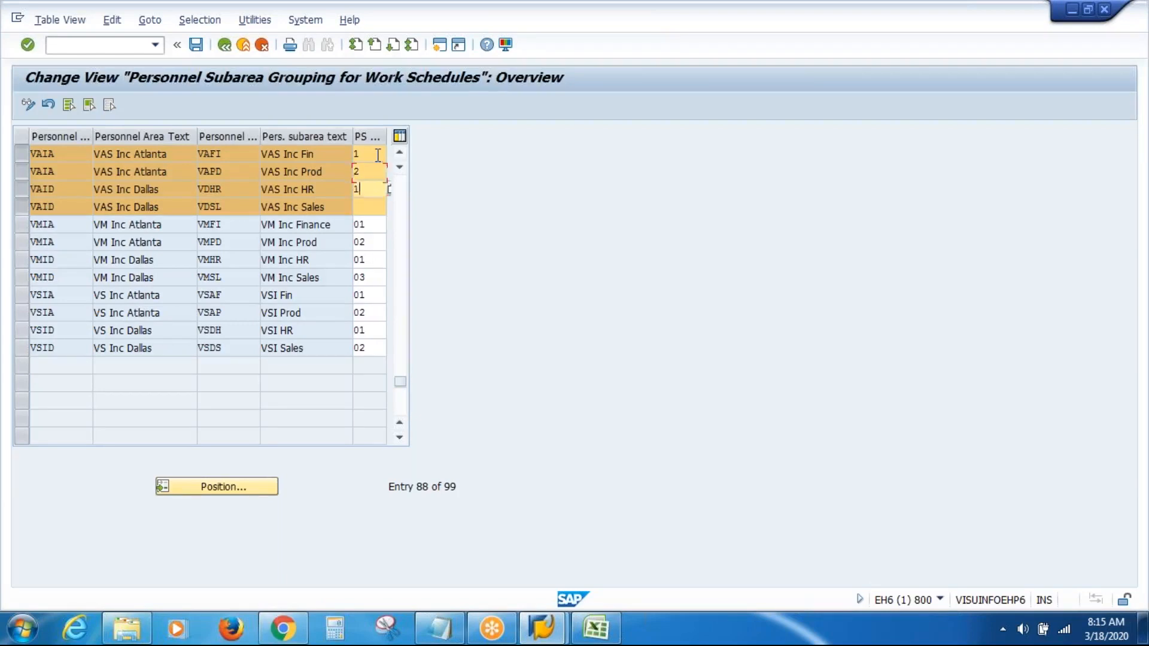
text(3)
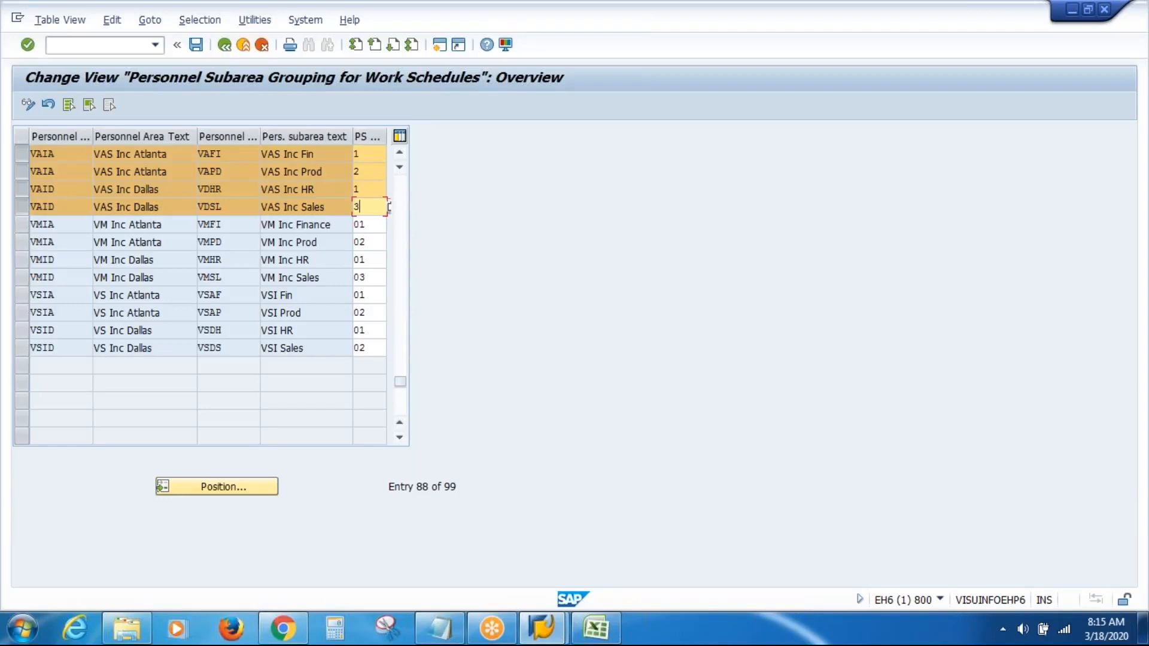
- Save the VAS Inc subarea groupings in the proposed customizing request
click(197, 49)
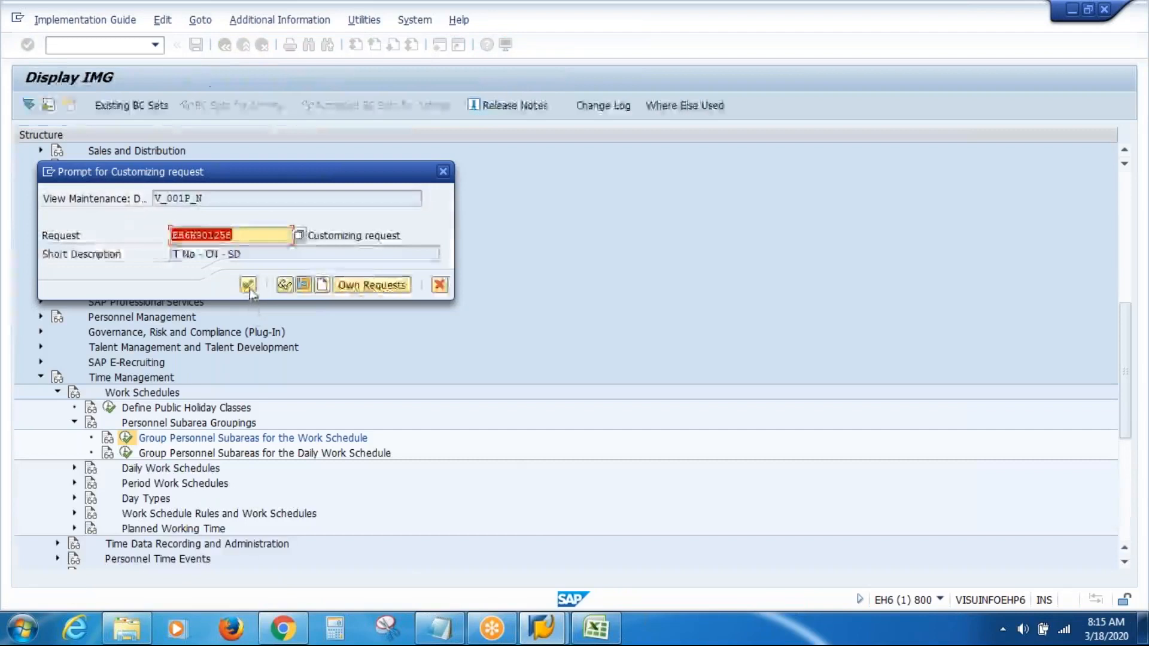
click(248, 286)
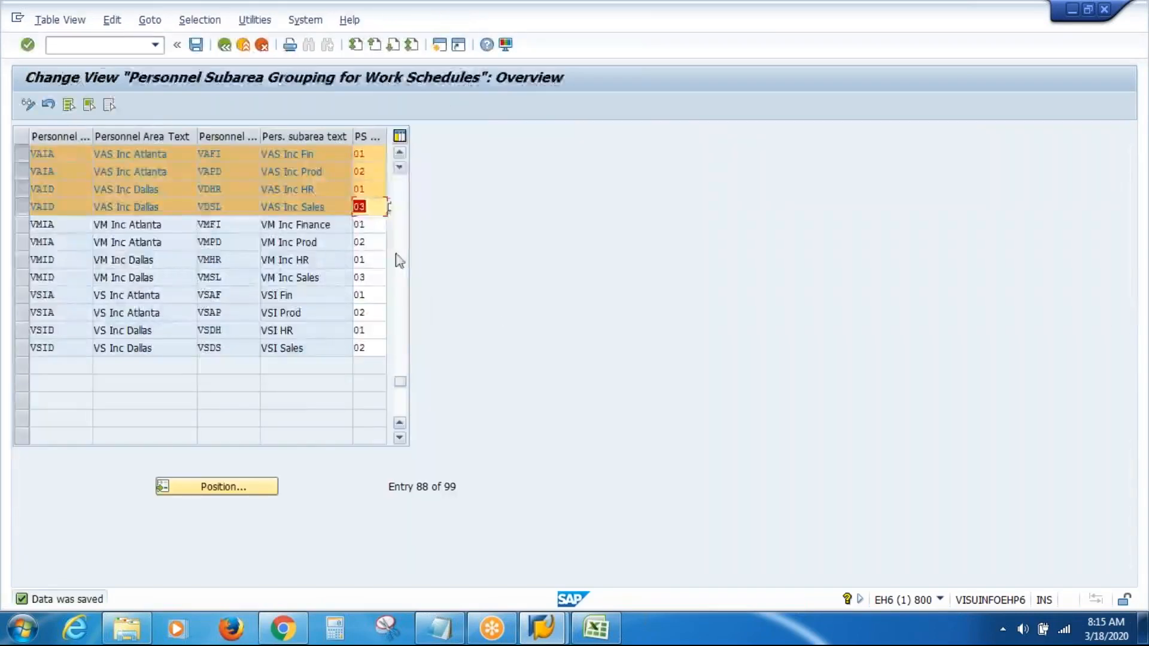
click(335, 161)
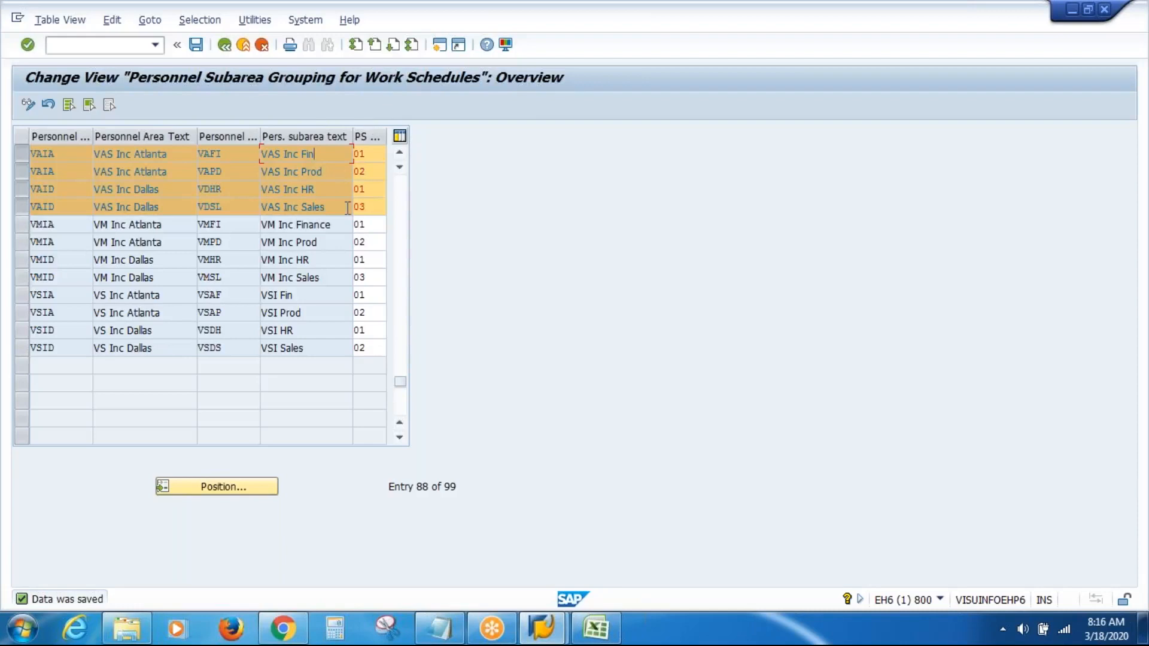
click(377, 155)
click(198, 46)
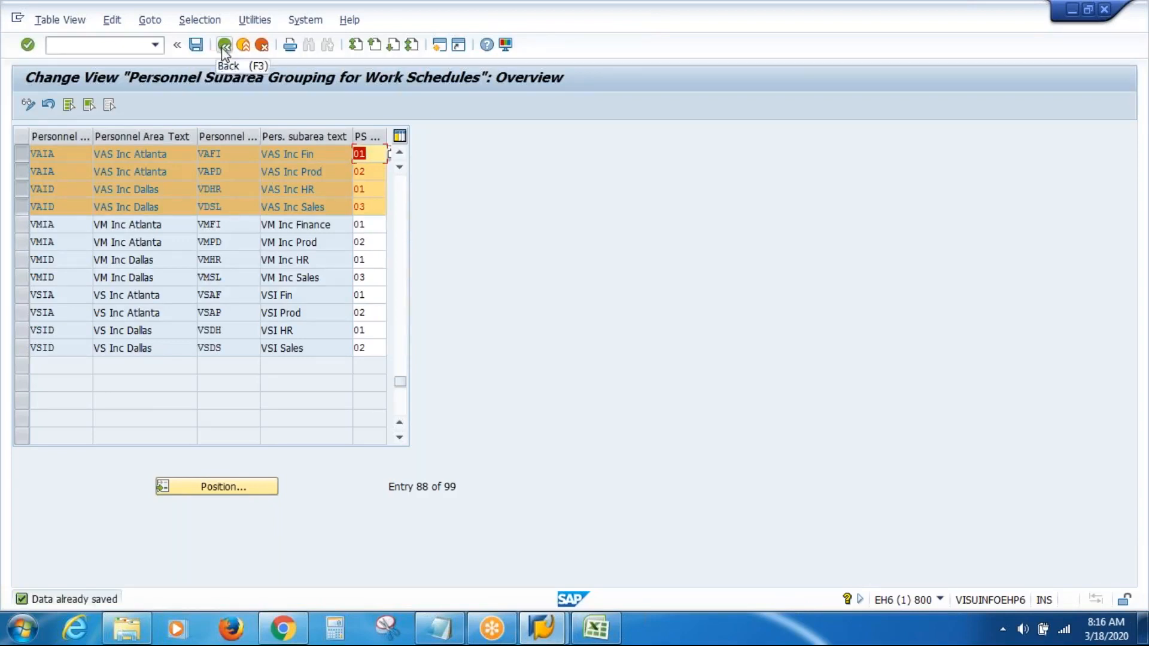
- Return to the implementation guide and open Group Personnel Subareas for the Daily Work Schedule
click(224, 46)
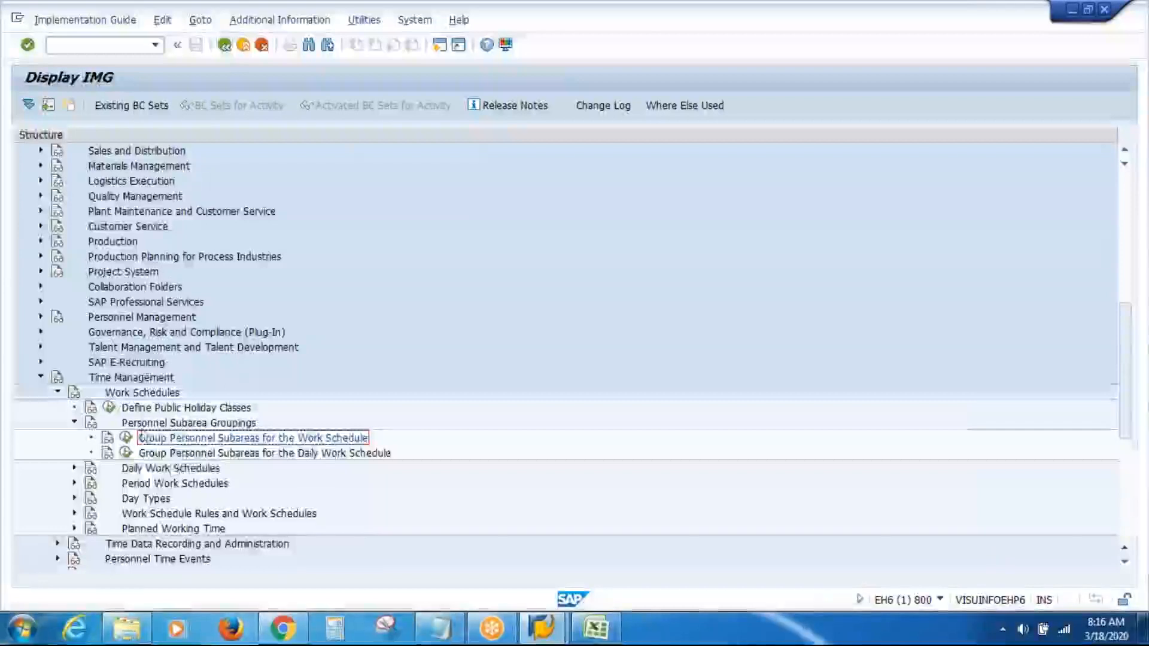
click(201, 454)
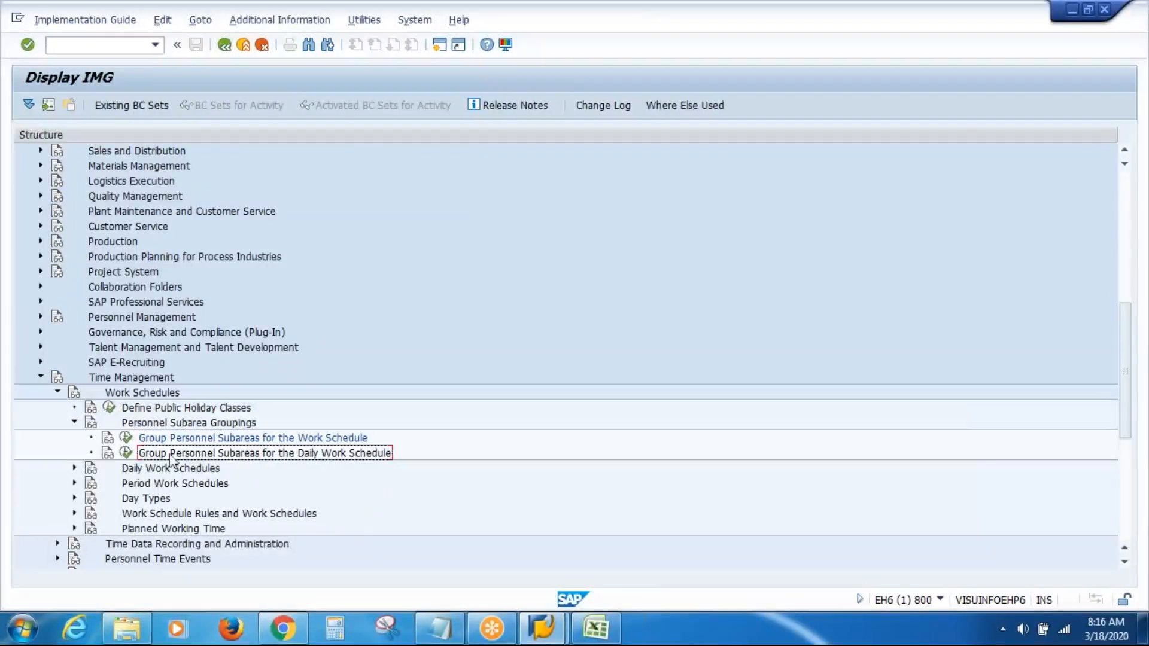
click(127, 454)
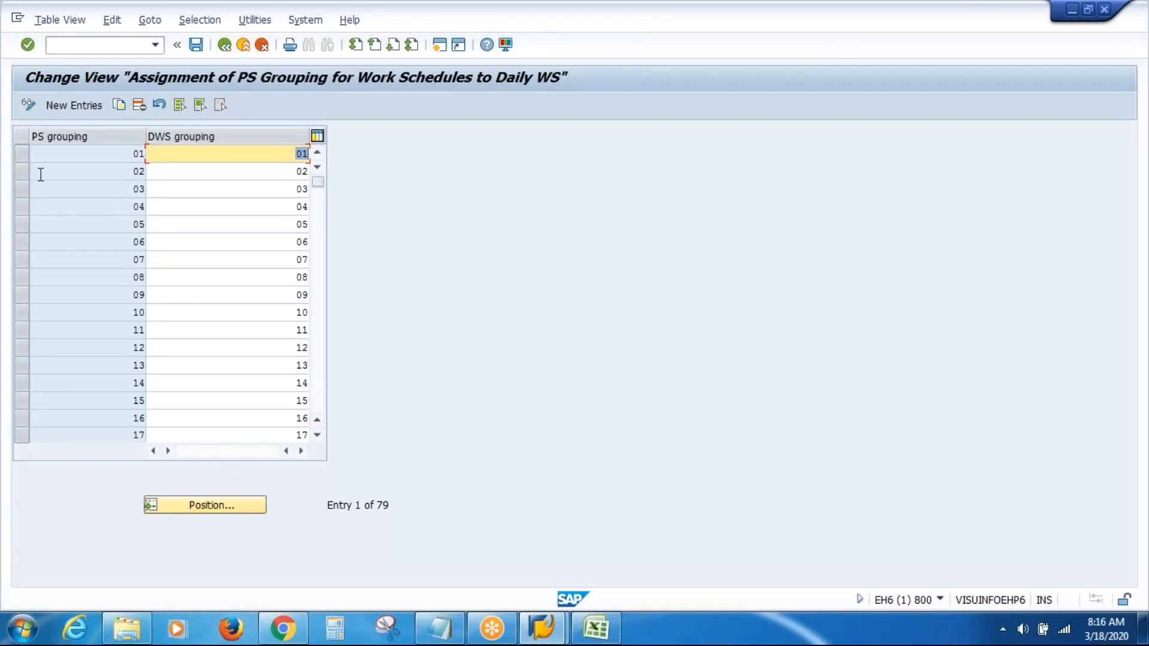
- Mark PS groupings 01, 02 and 03 and check the DWS grouping assigned to each
click(20, 153)
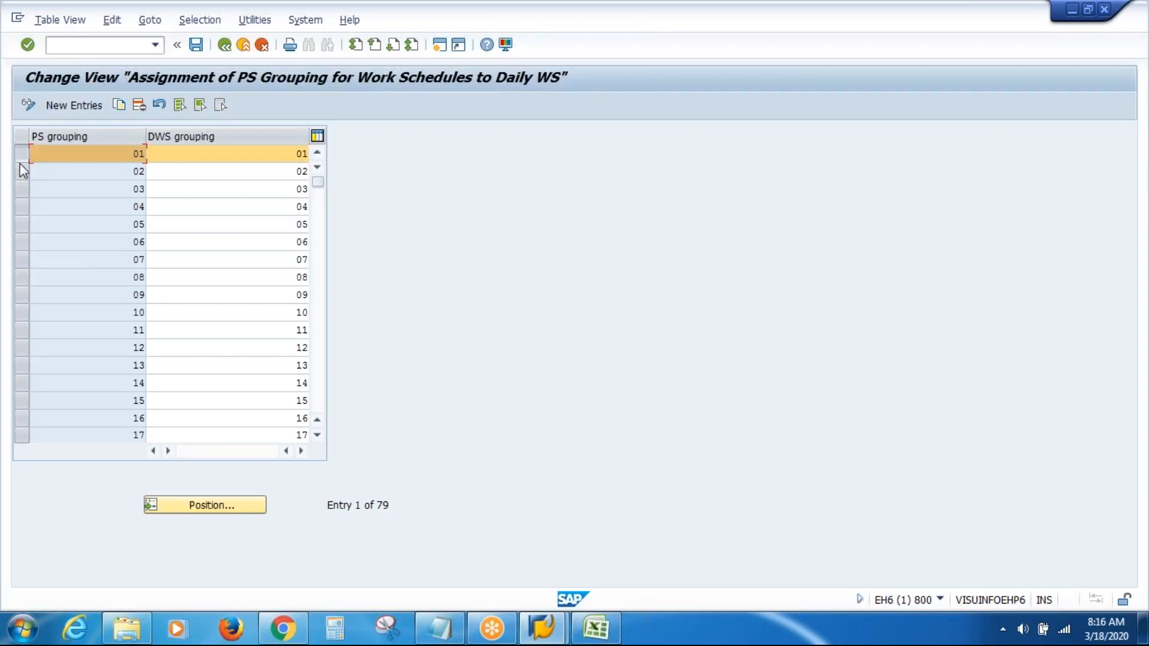
click(20, 171)
click(19, 187)
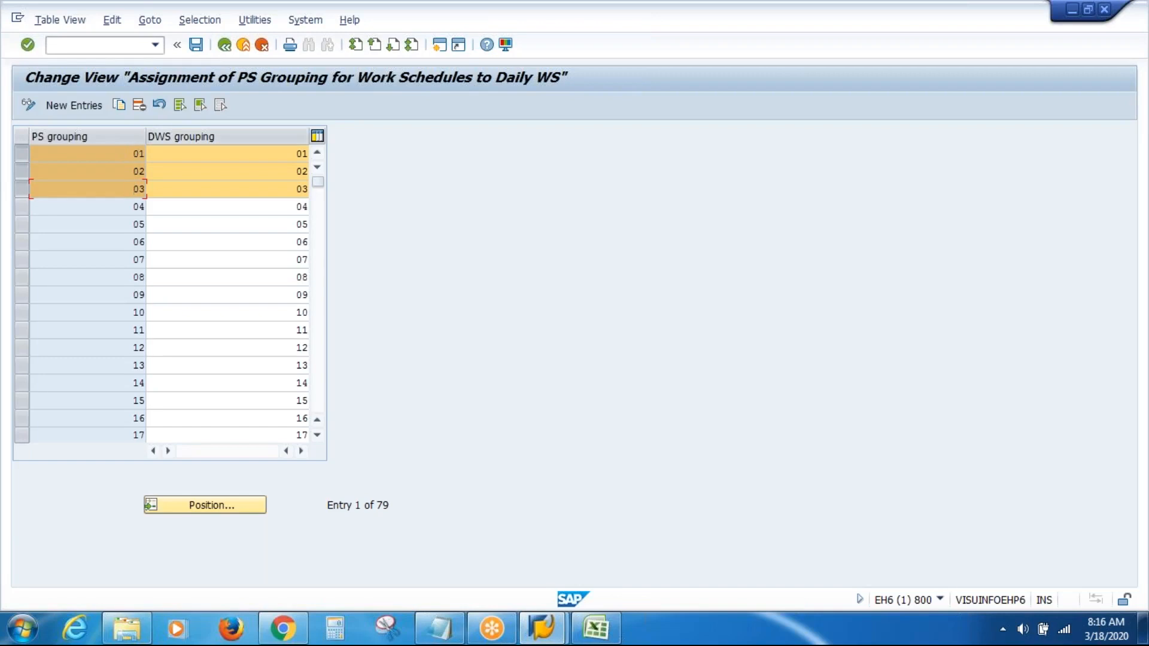
drag(147, 136, 128, 136)
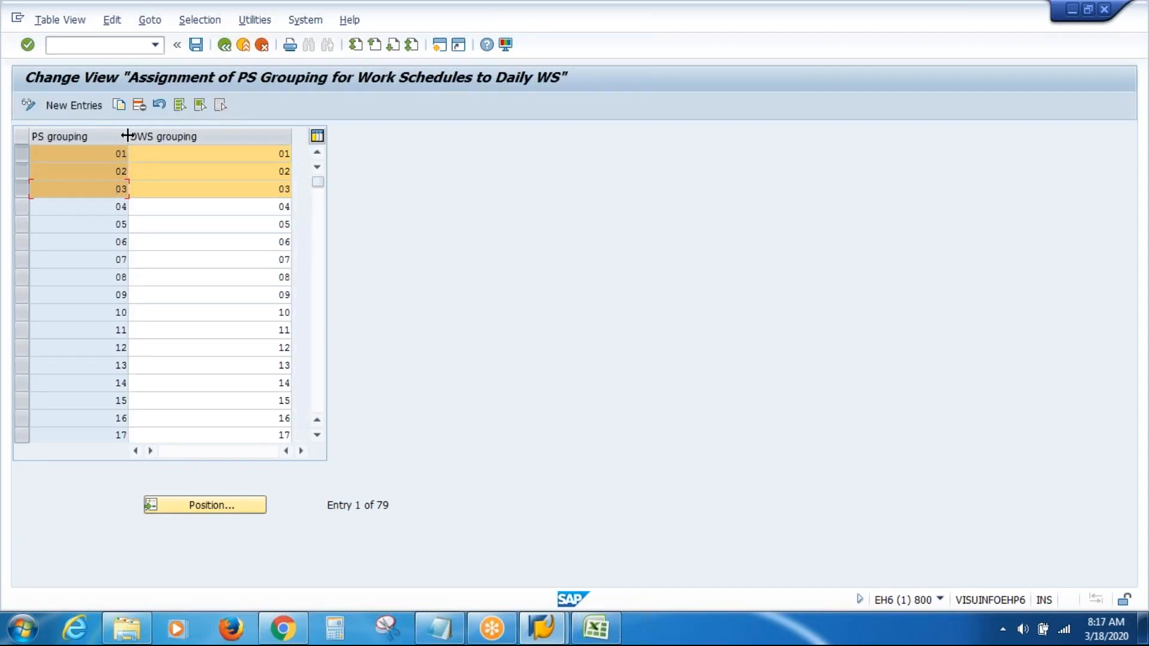
click(245, 156)
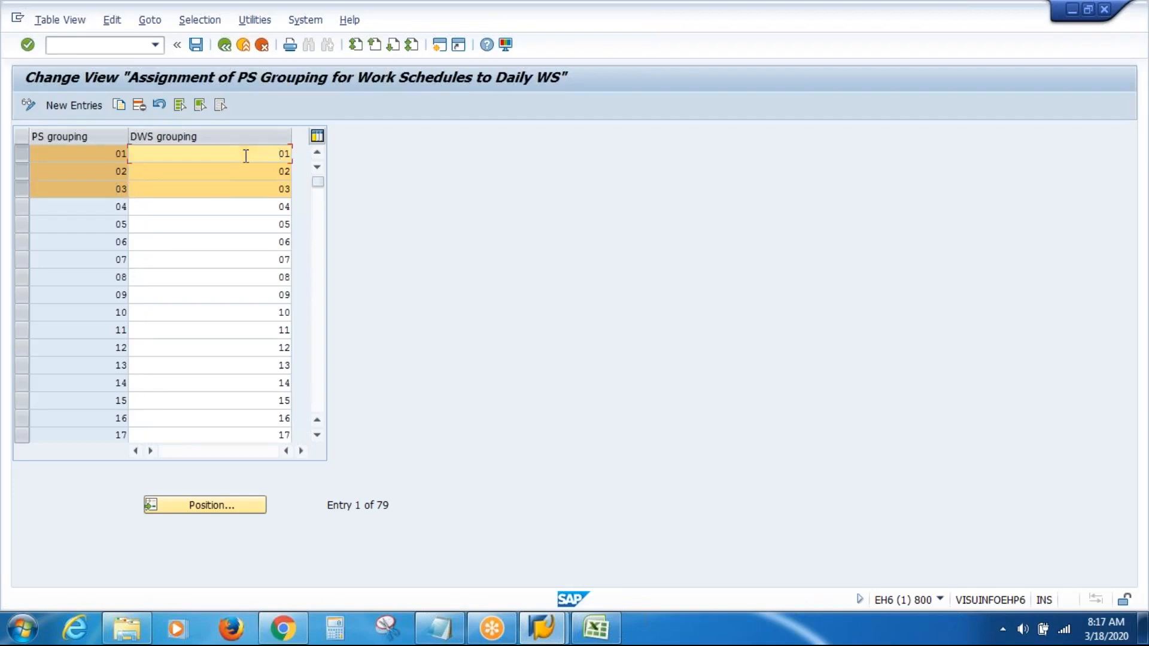
click(245, 171)
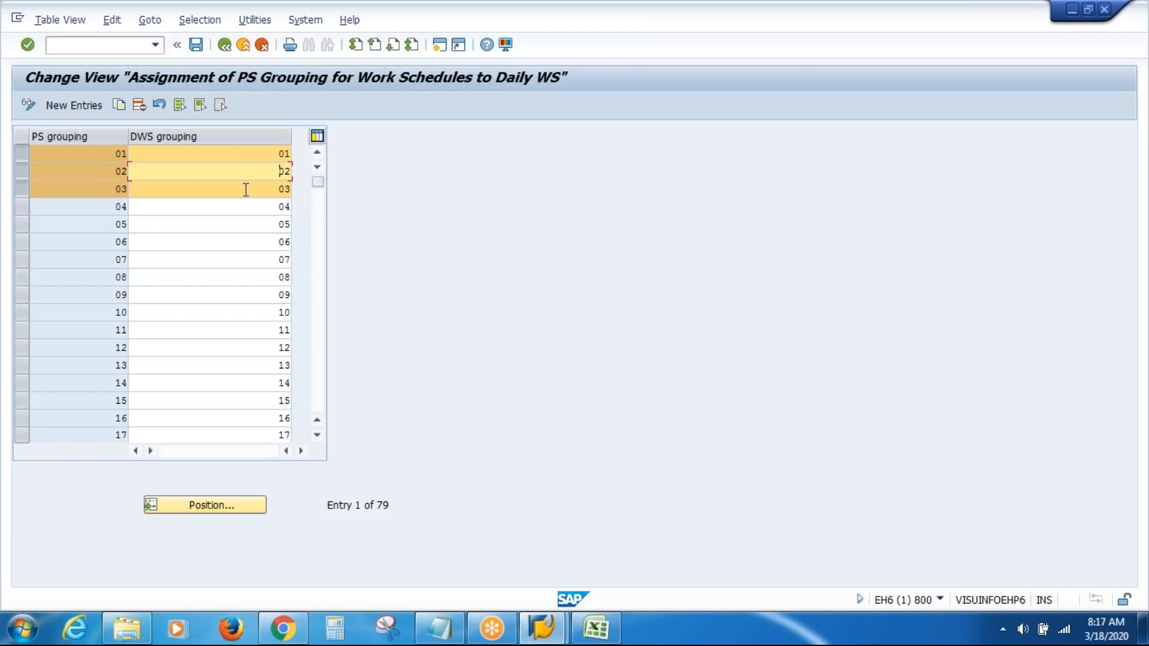
click(250, 189)
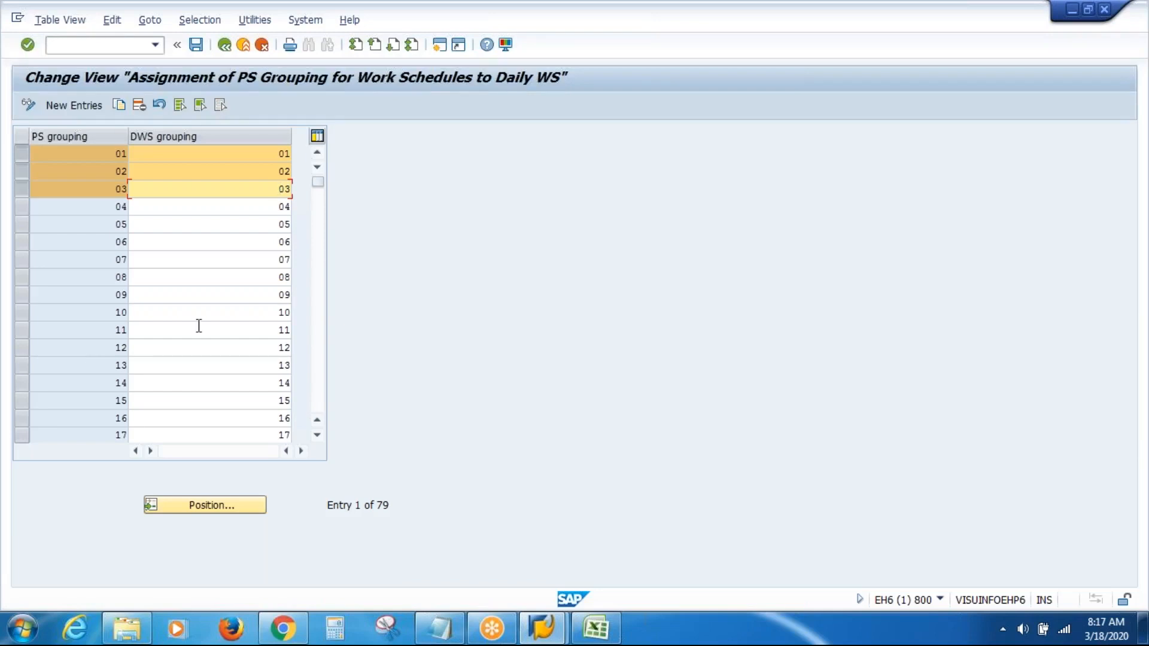
- Add a new entry assigning PS grouping 78 to DWS grouping 78 and save it in the proposed customizing request
click(321, 283)
click(322, 284)
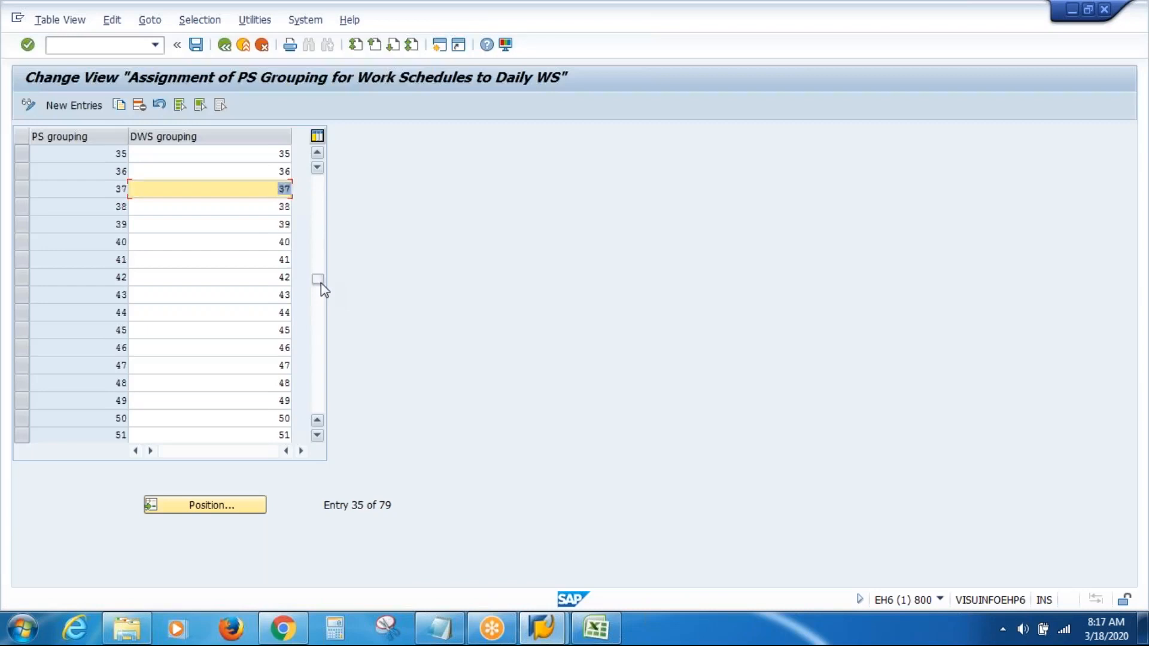
click(319, 324)
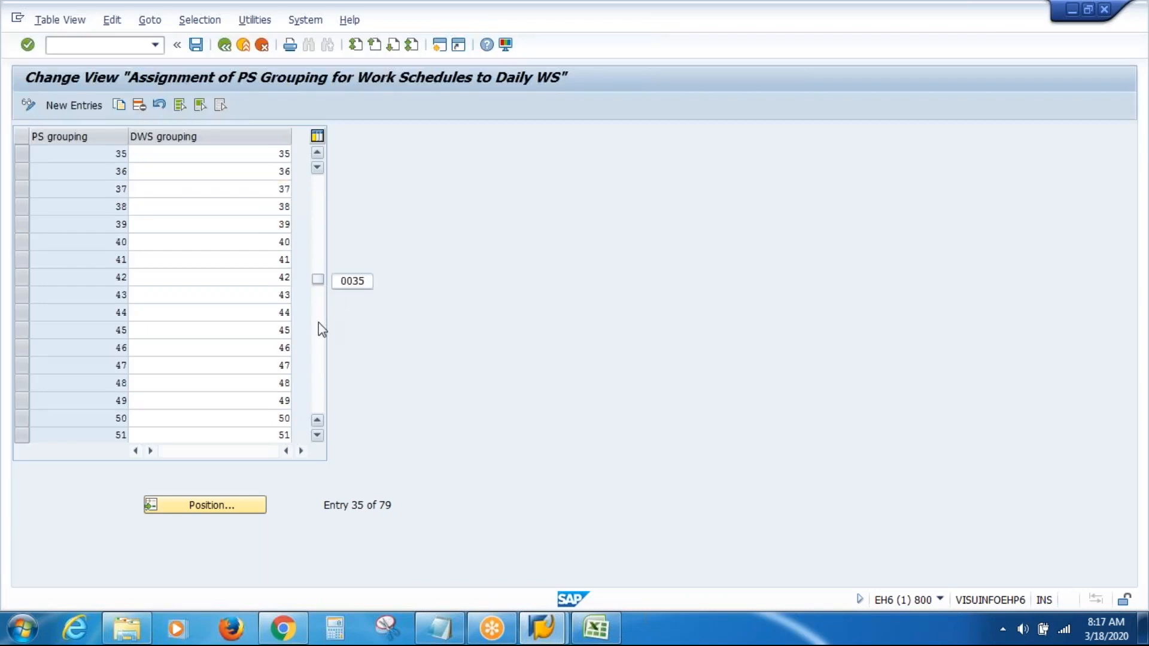
click(320, 354)
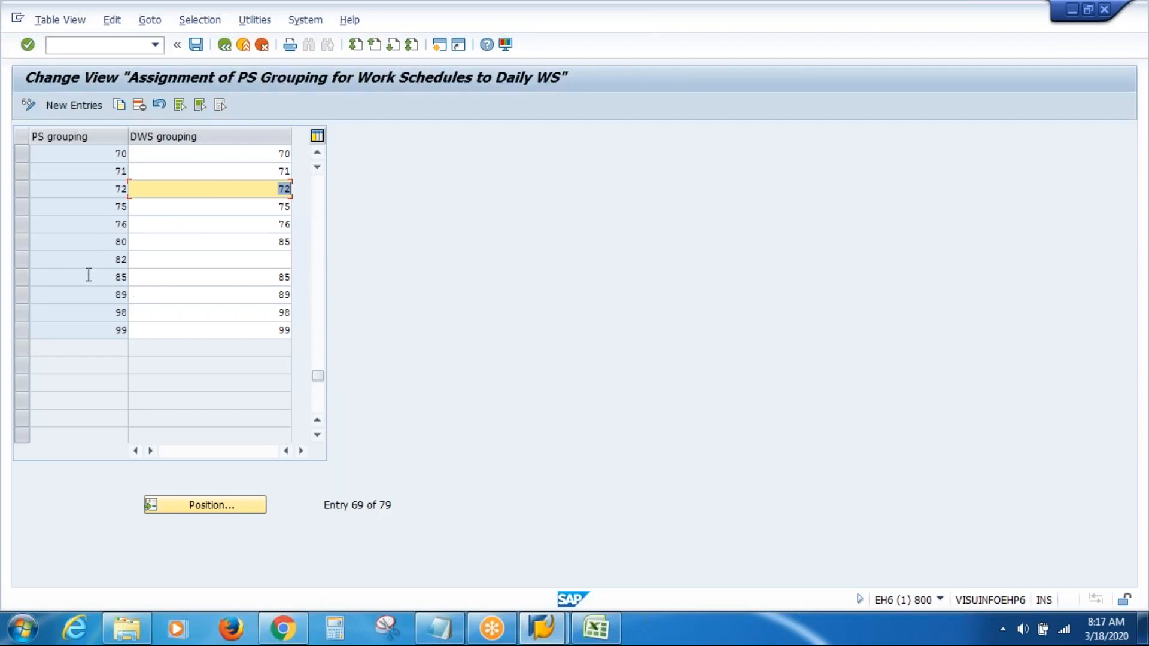
click(86, 105)
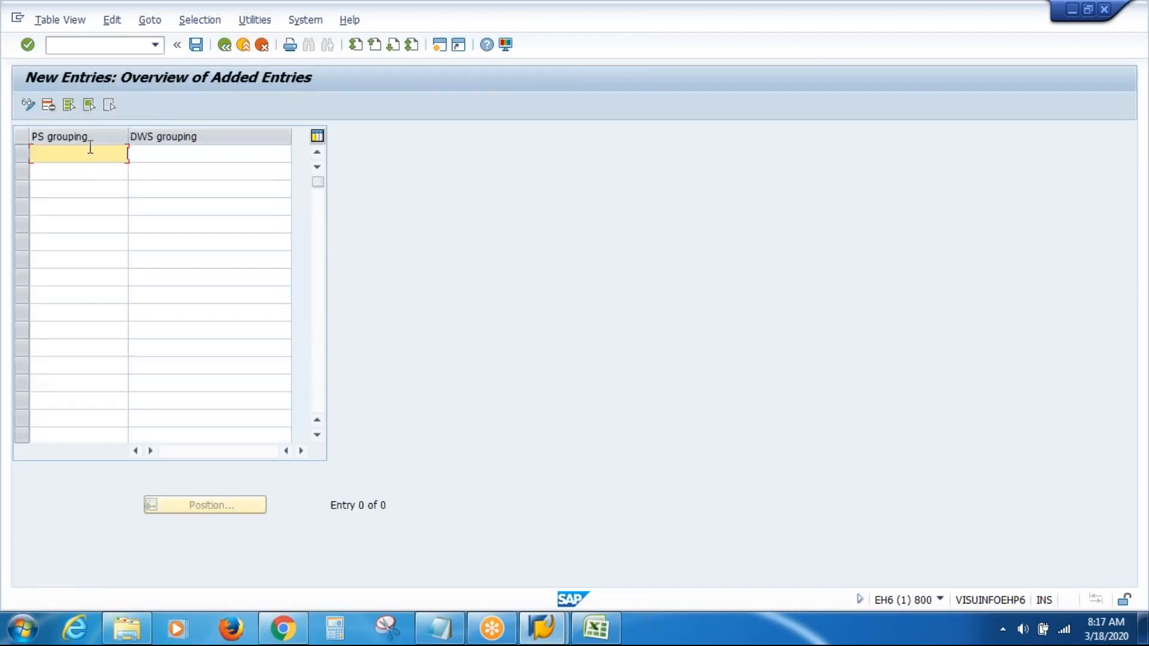
text(78)
key(Tab)
text(78)
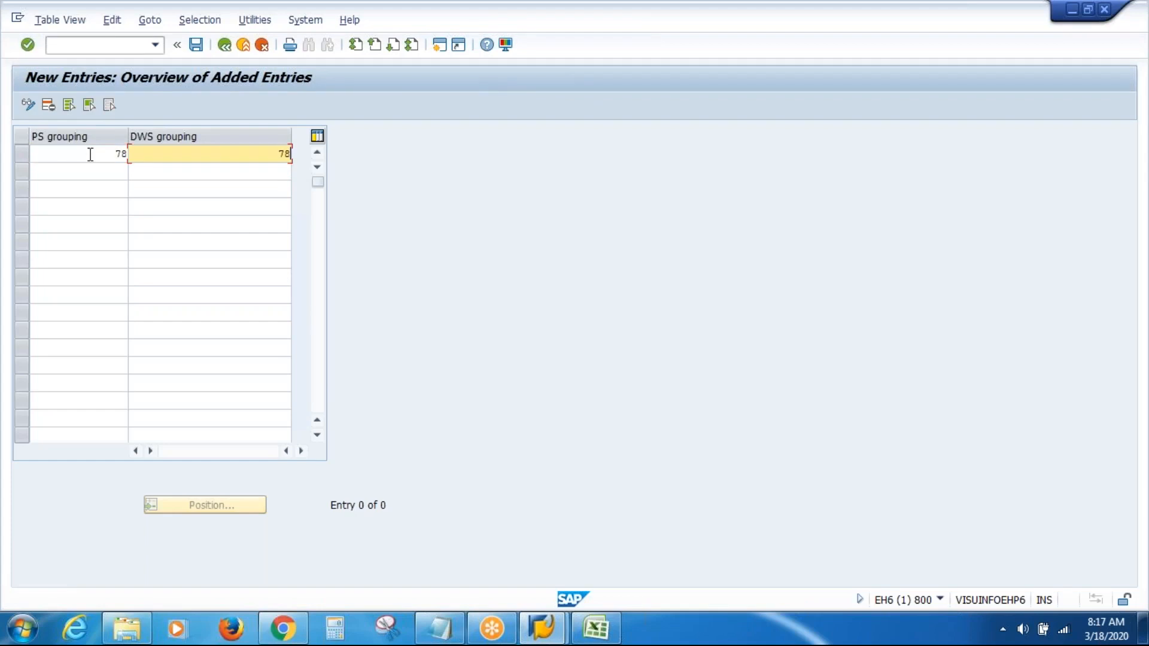
click(195, 45)
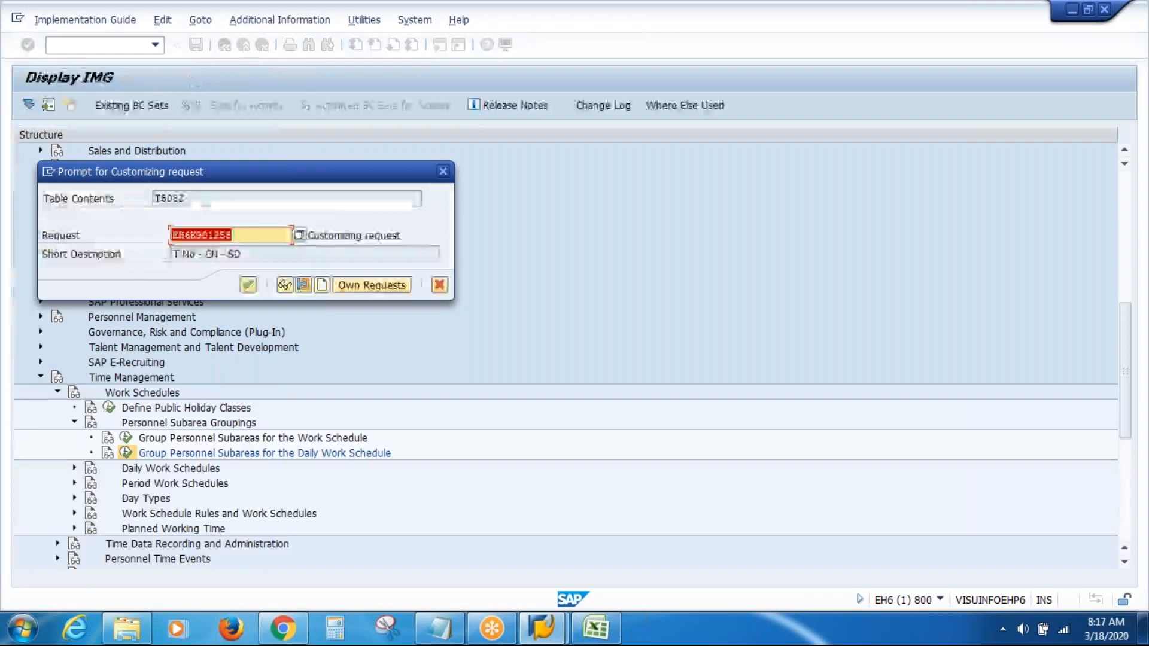
click(247, 286)
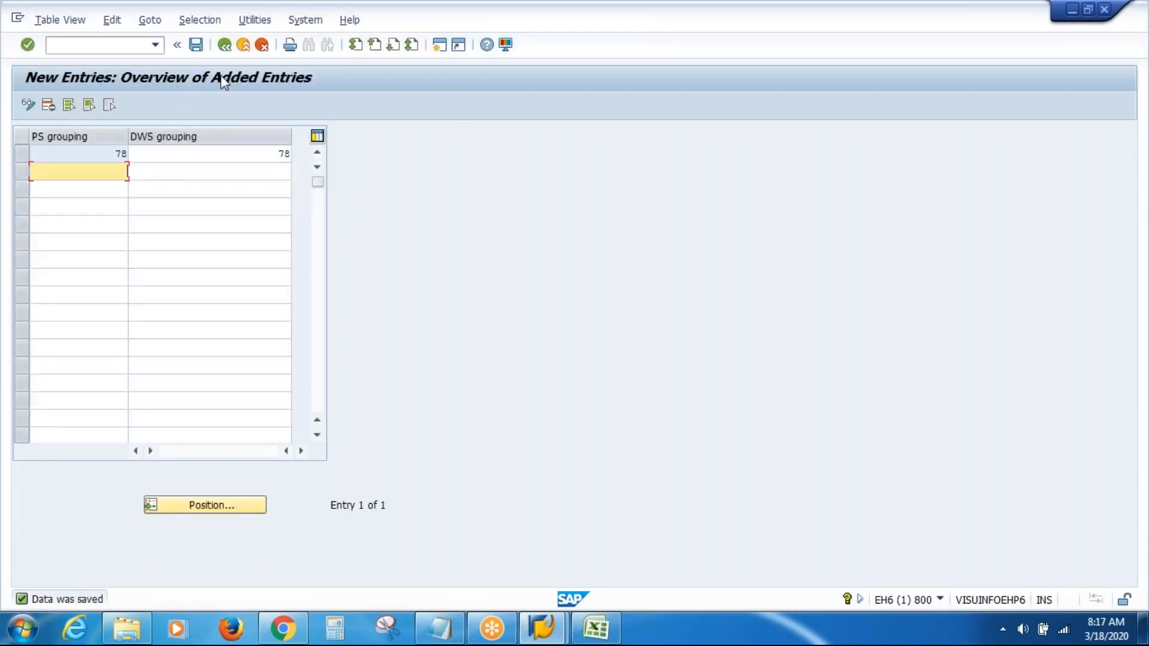
- Leave the daily work schedule grouping assignments and display the SAP Reference IMG again
click(226, 45)
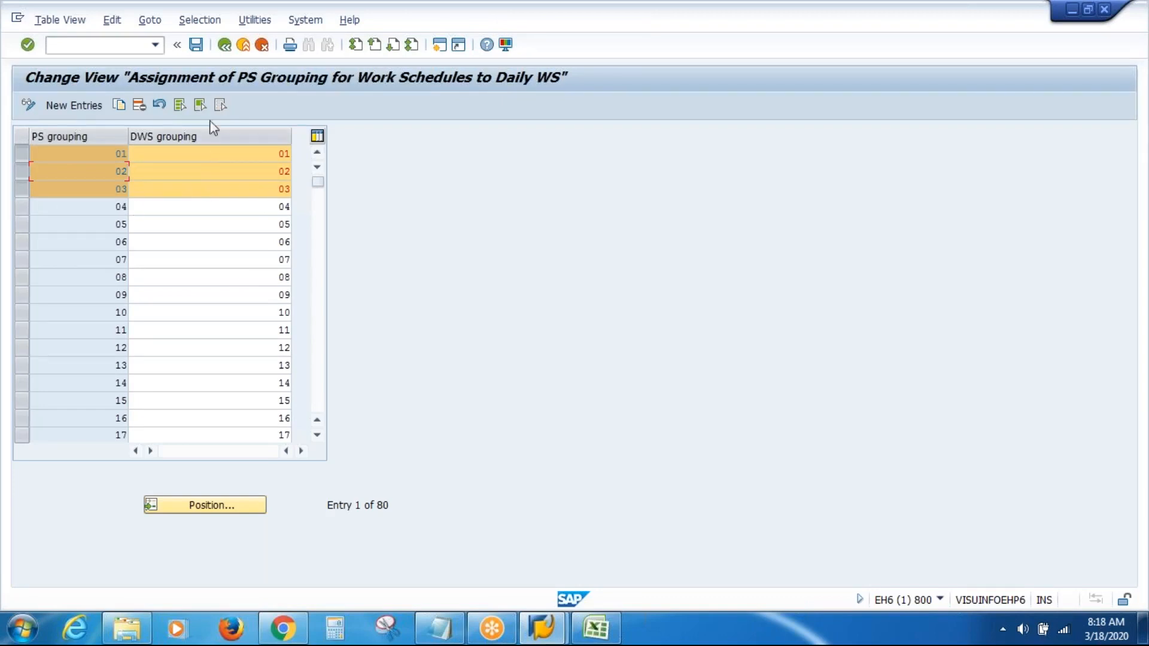
click(225, 50)
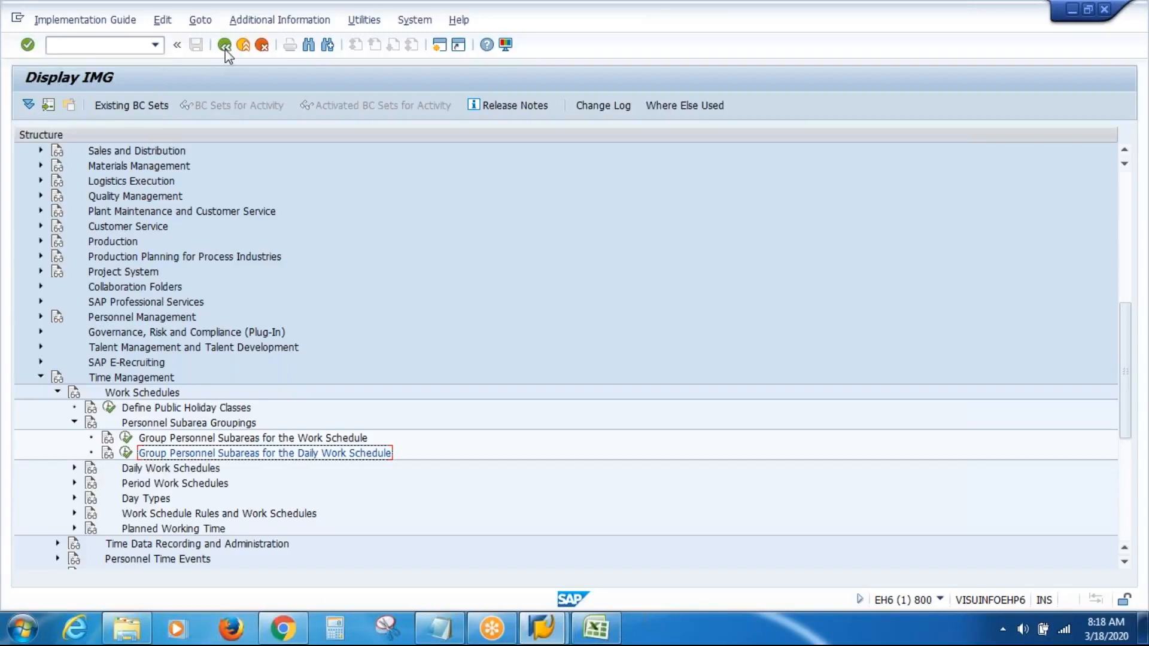
click(225, 48)
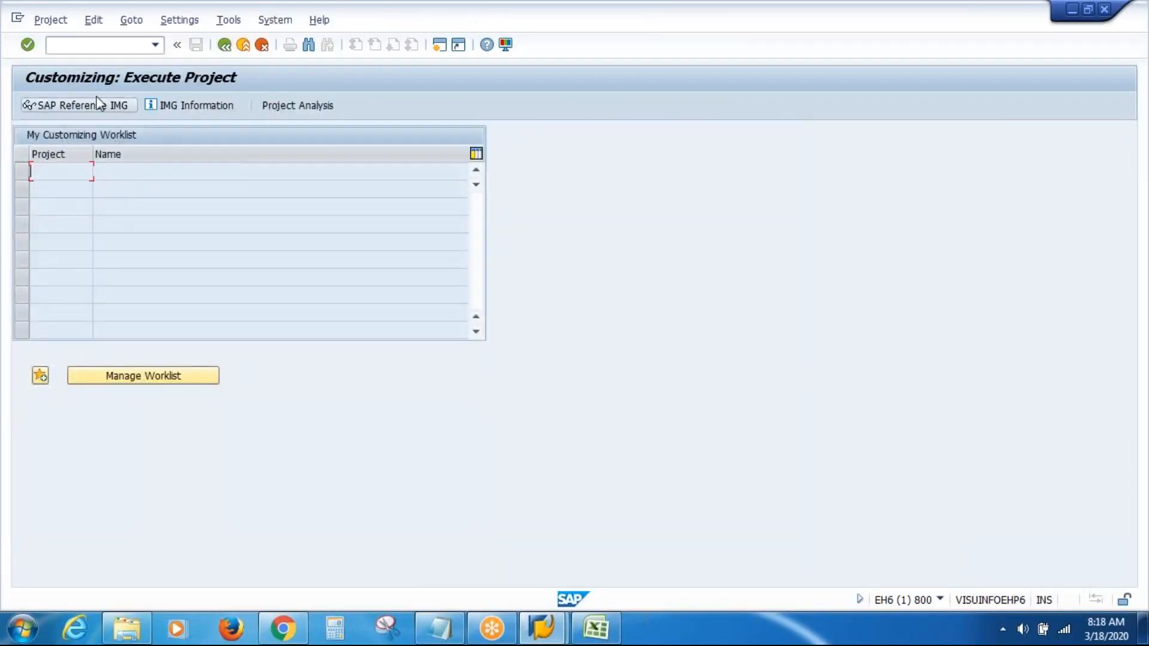
click(91, 112)
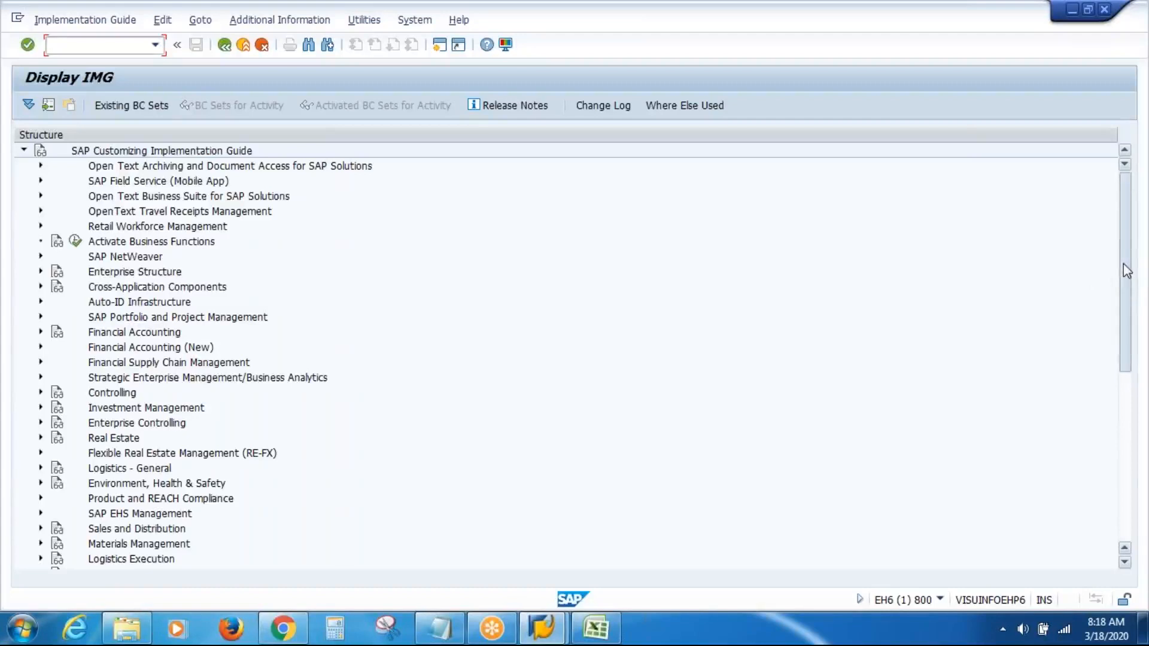
- Expand Time Management, Work Schedules and Daily Work Schedules in the implementation guide
drag(1122, 263, 1123, 411)
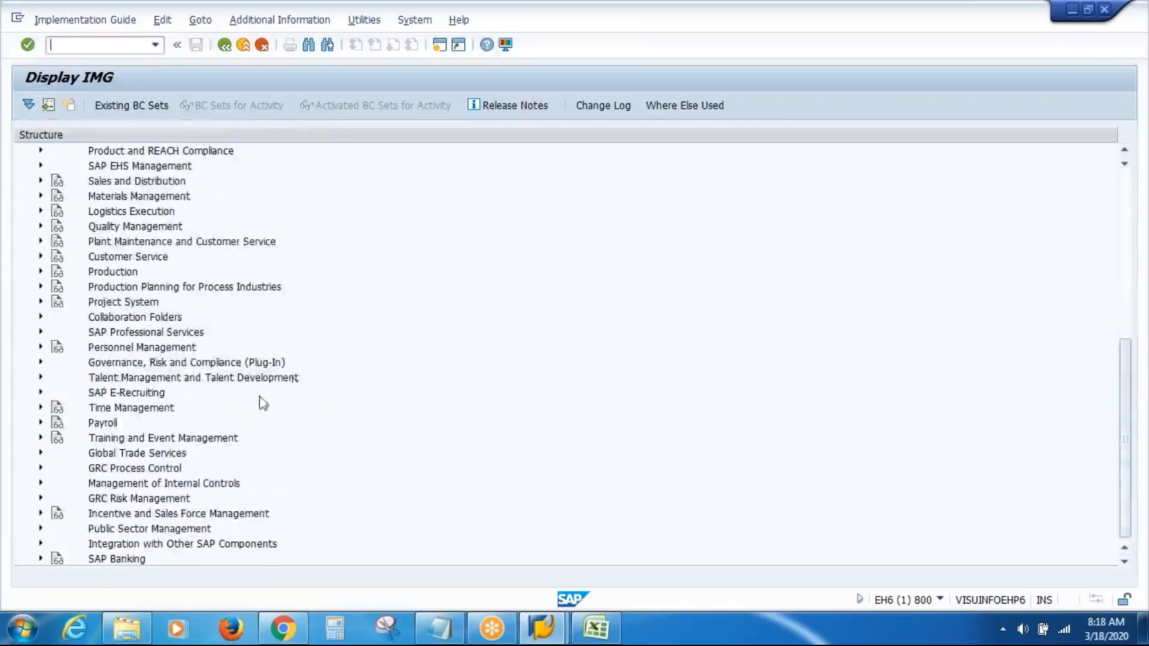
click(40, 408)
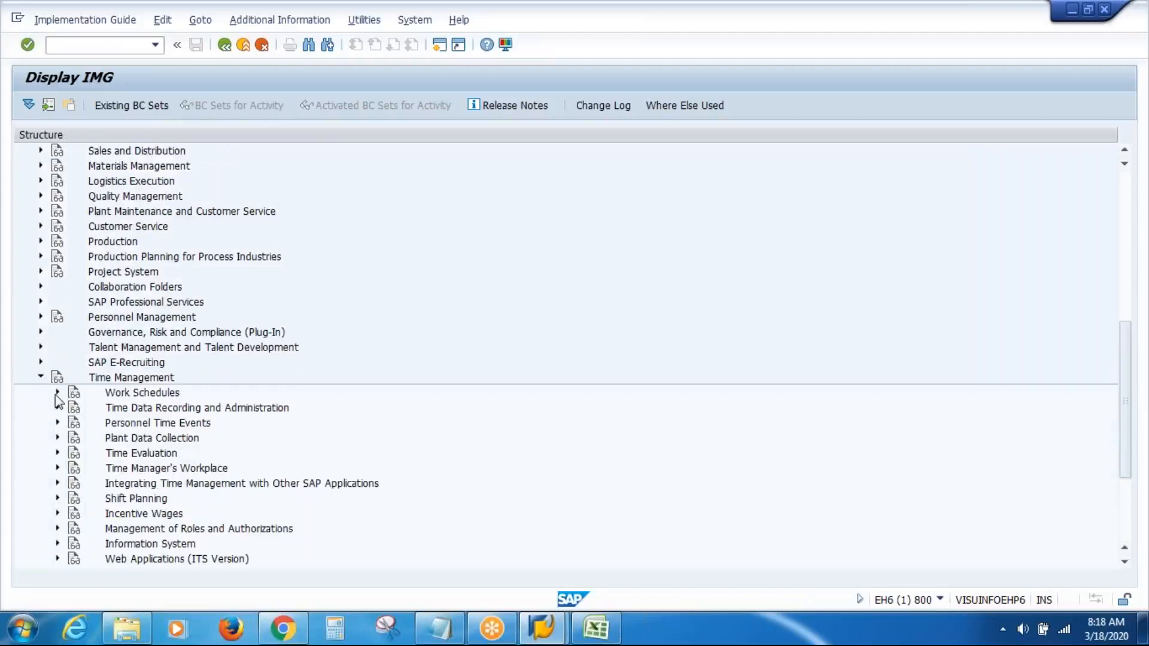
click(57, 393)
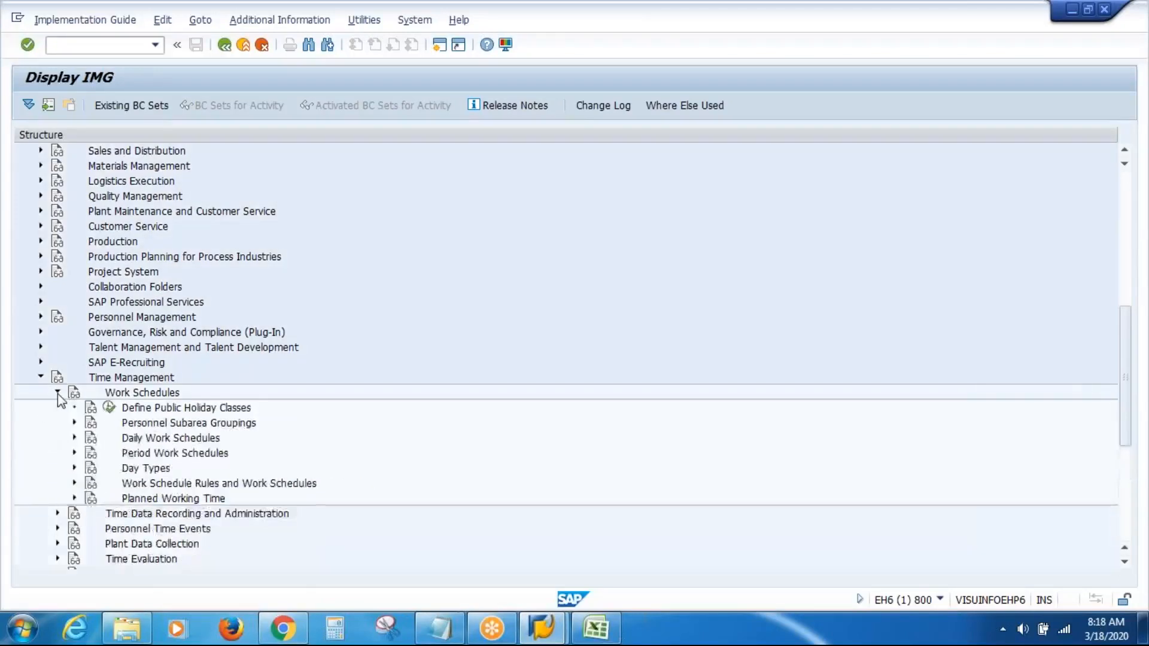
click(74, 438)
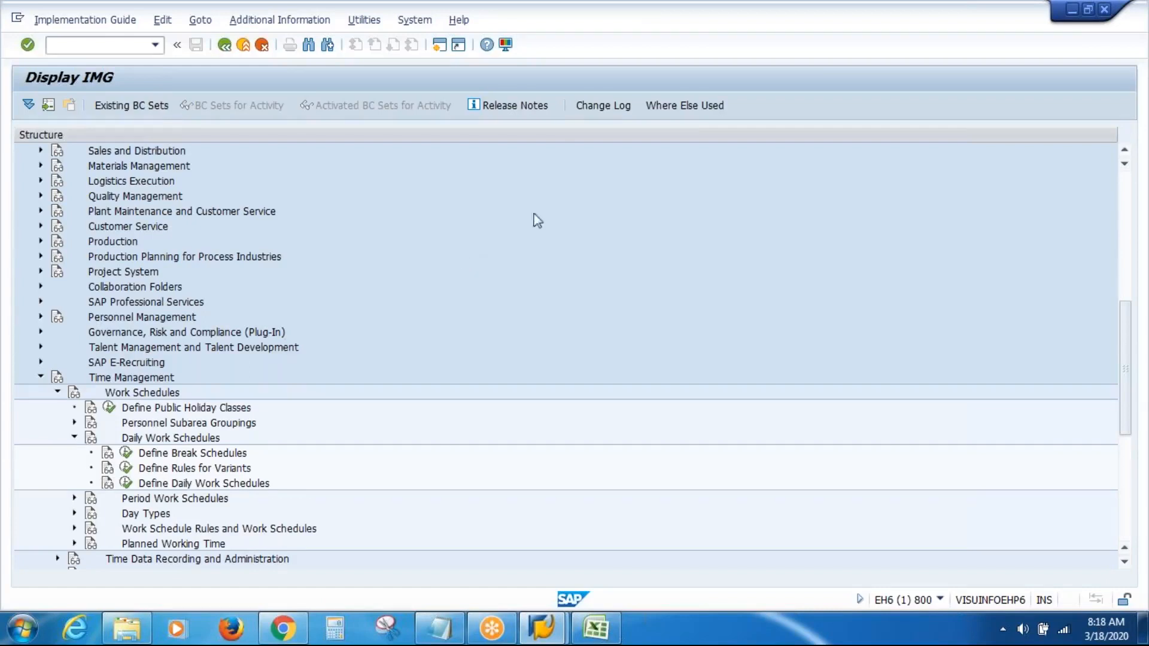
click(881, 29)
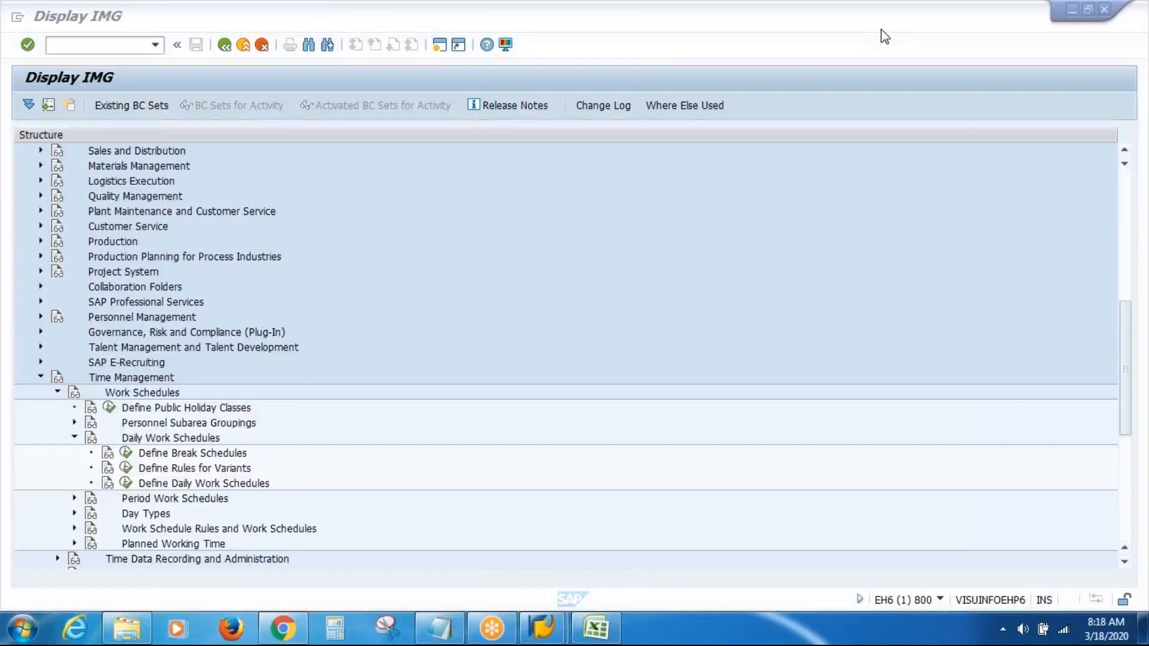